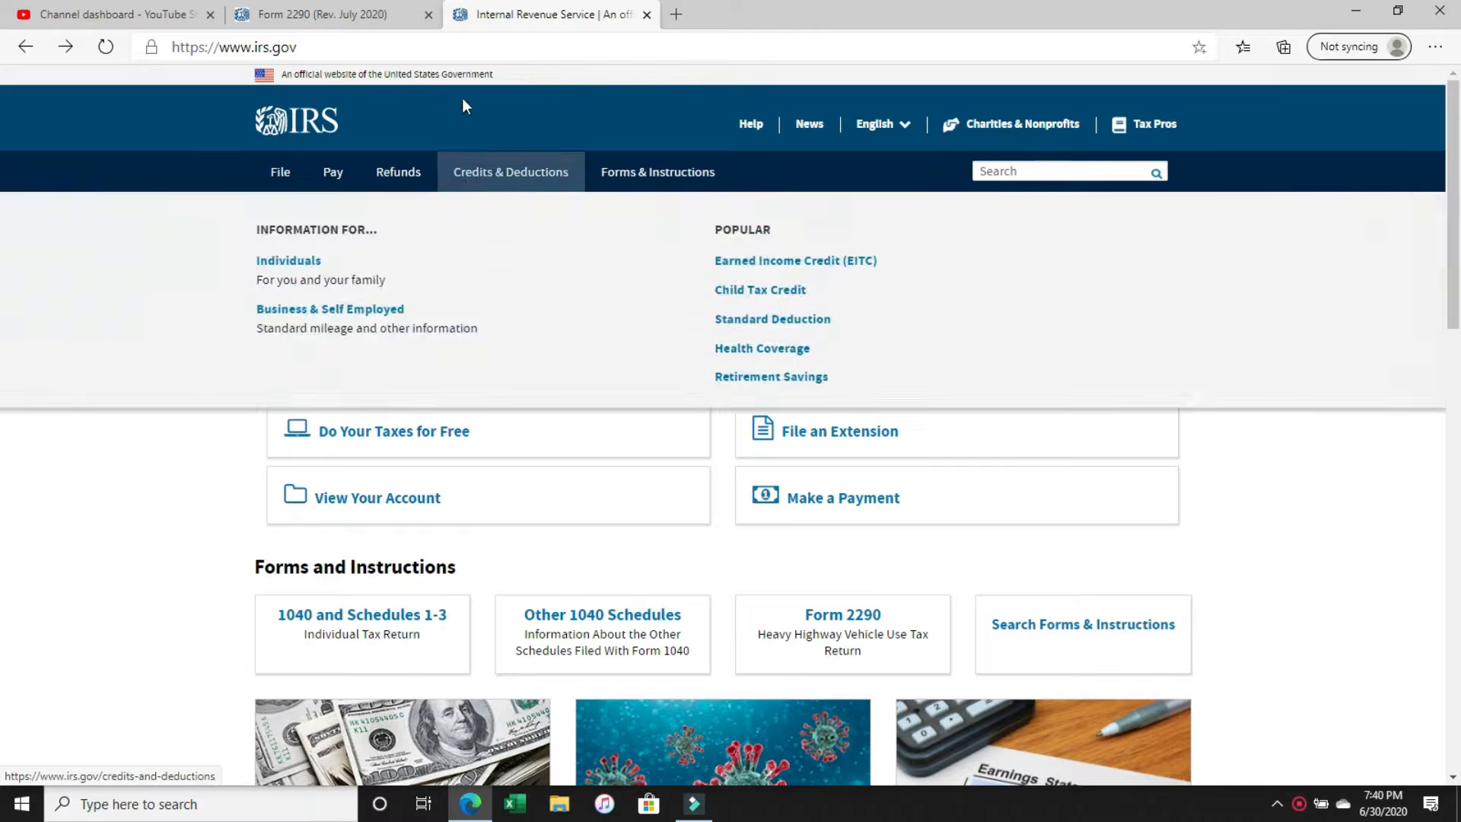
Open the Form 2290 Heavy Highway Vehicle Use Tax Return page from the irs.gov home page and find its Current Revision links.
drag(191, 46, 309, 47)
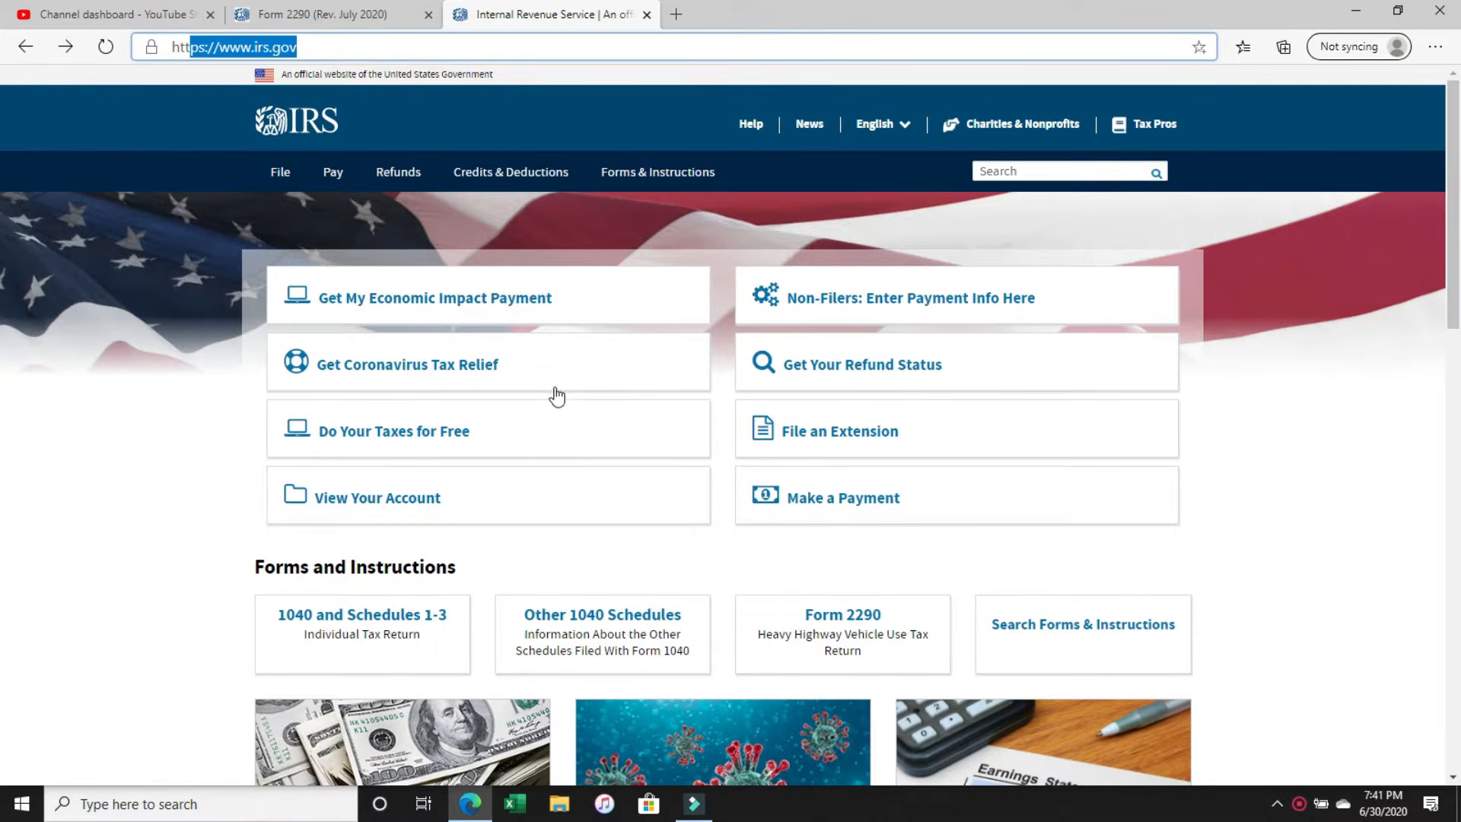
click(856, 623)
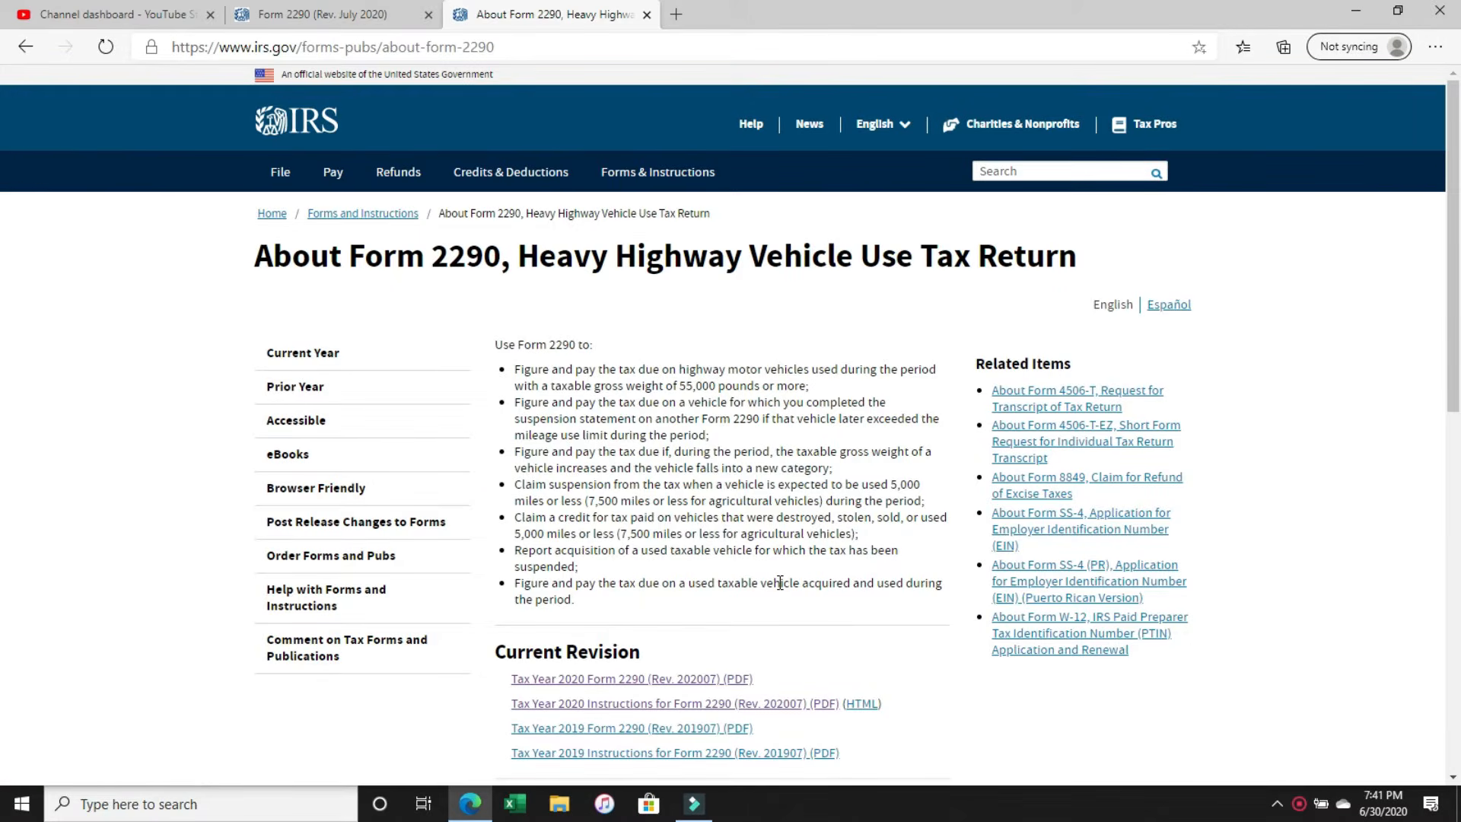
scroll(781, 583, down, 4)
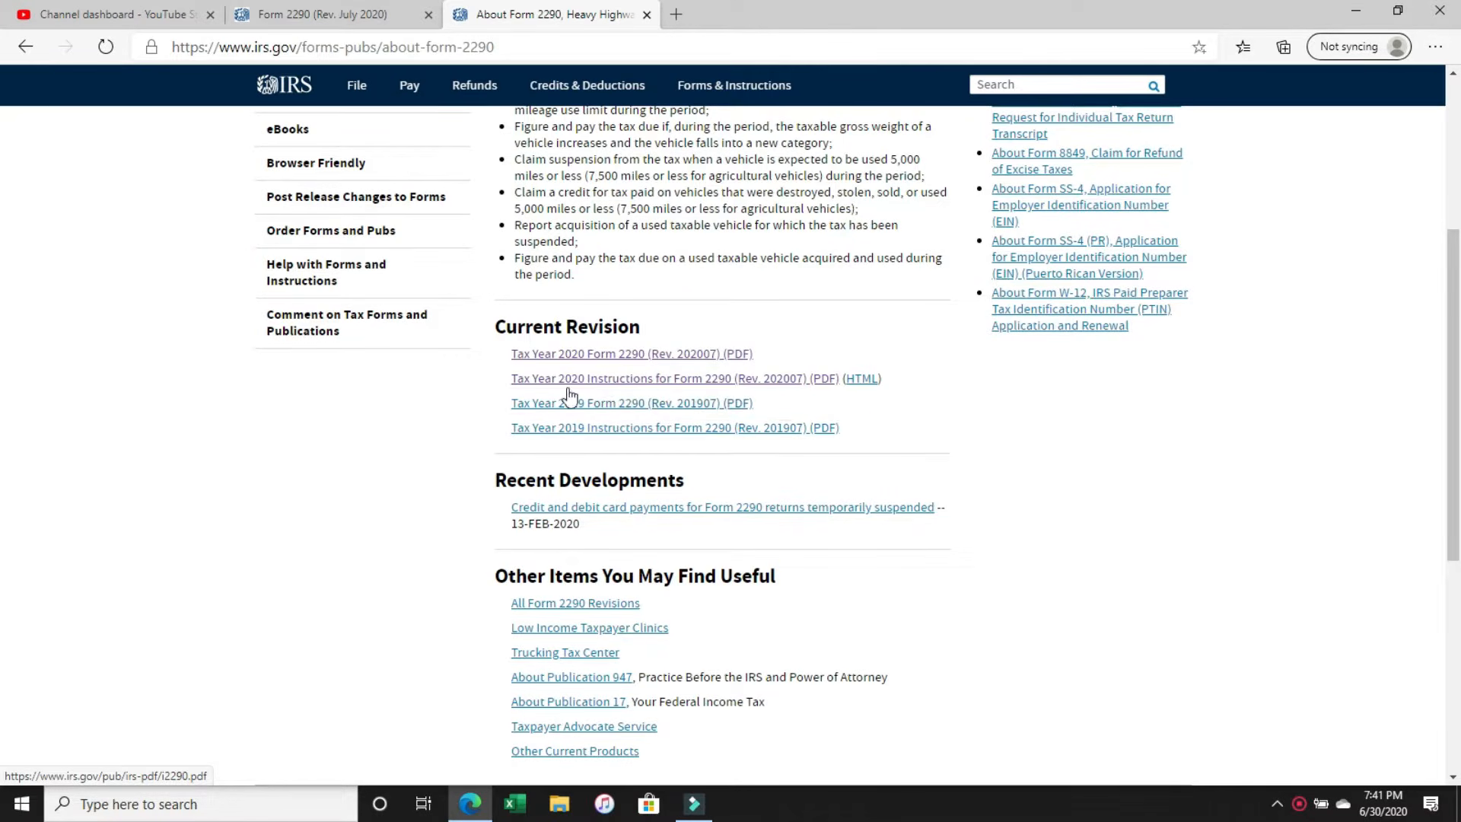
Open the Tax Year 2020 Instructions for Form 2290 PDF and look through its opening pages, including Who Must File.
click(625, 390)
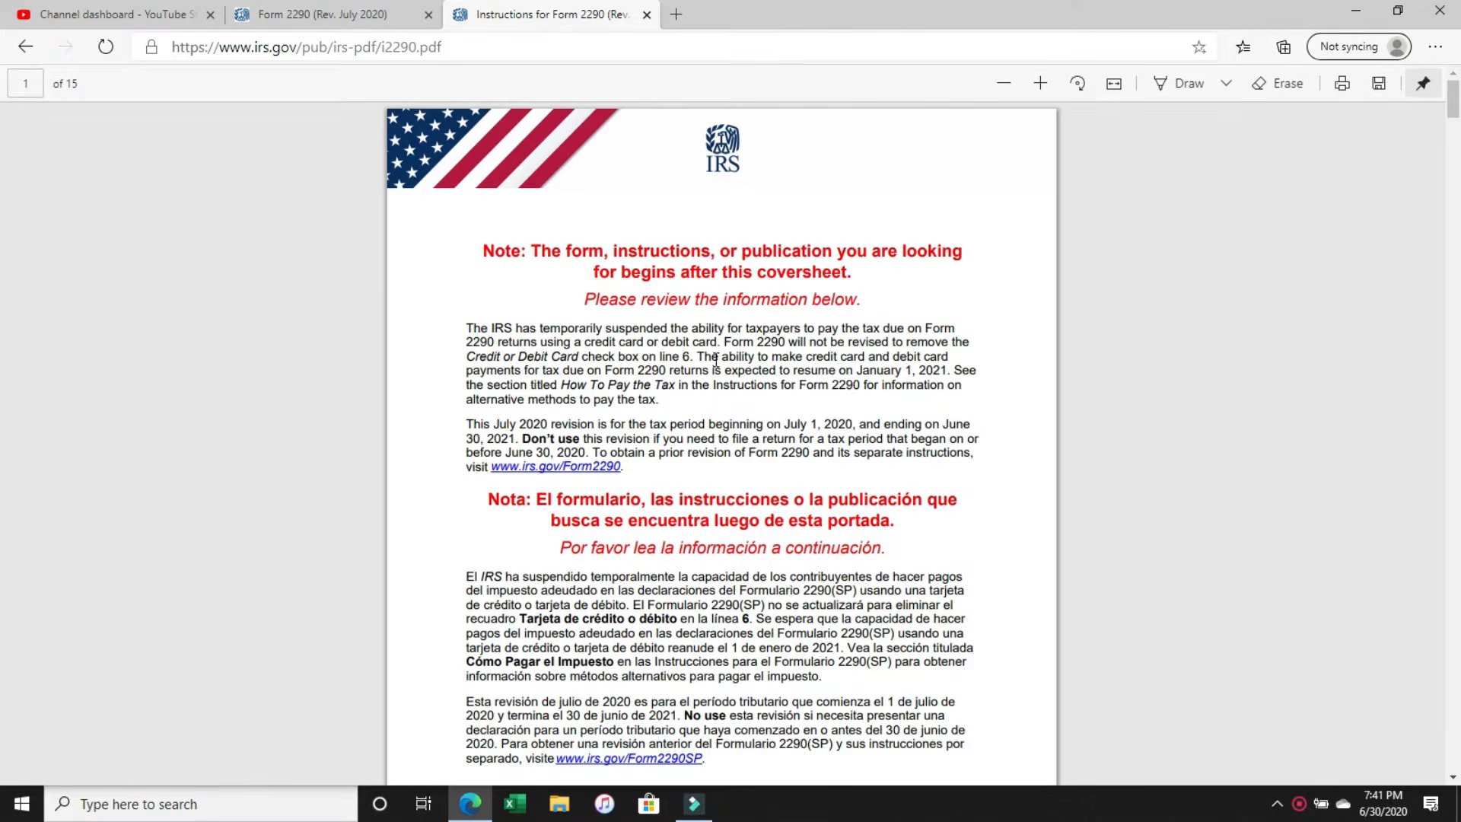
scroll(716, 360, down, 10)
scroll(716, 360, down, 10)
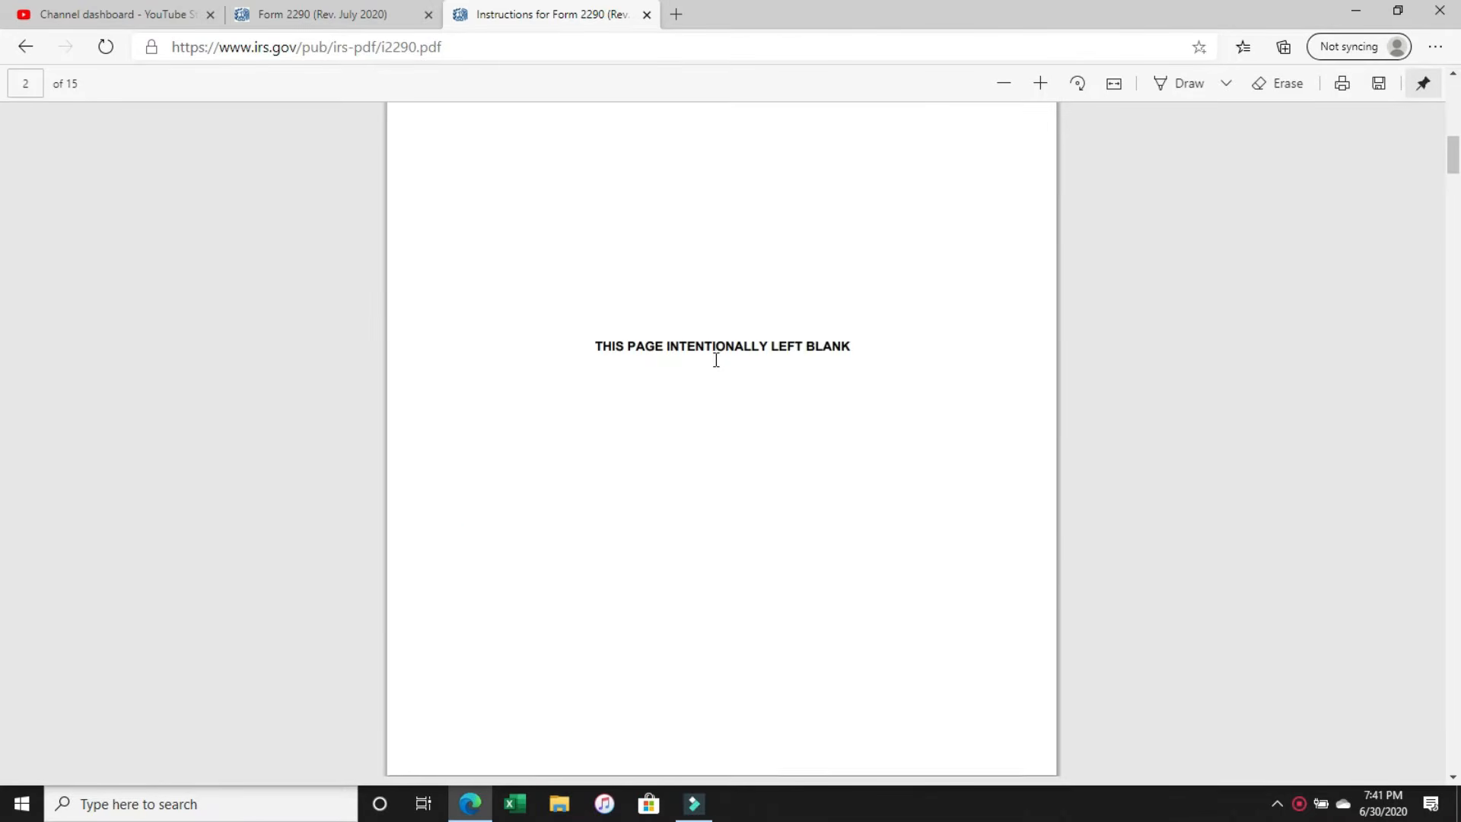
scroll(716, 360, down, 10)
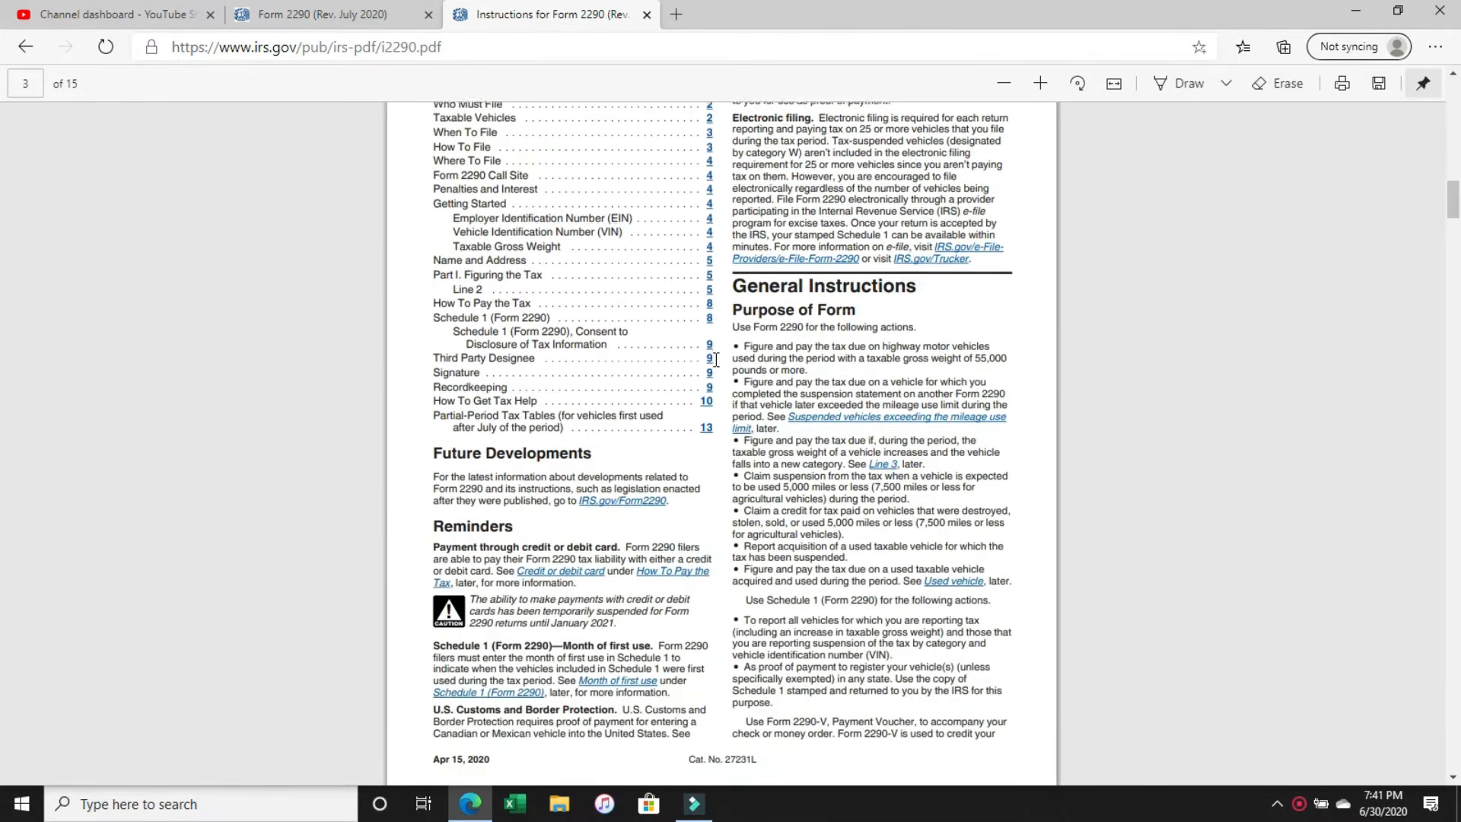
scroll(716, 360, down, 3)
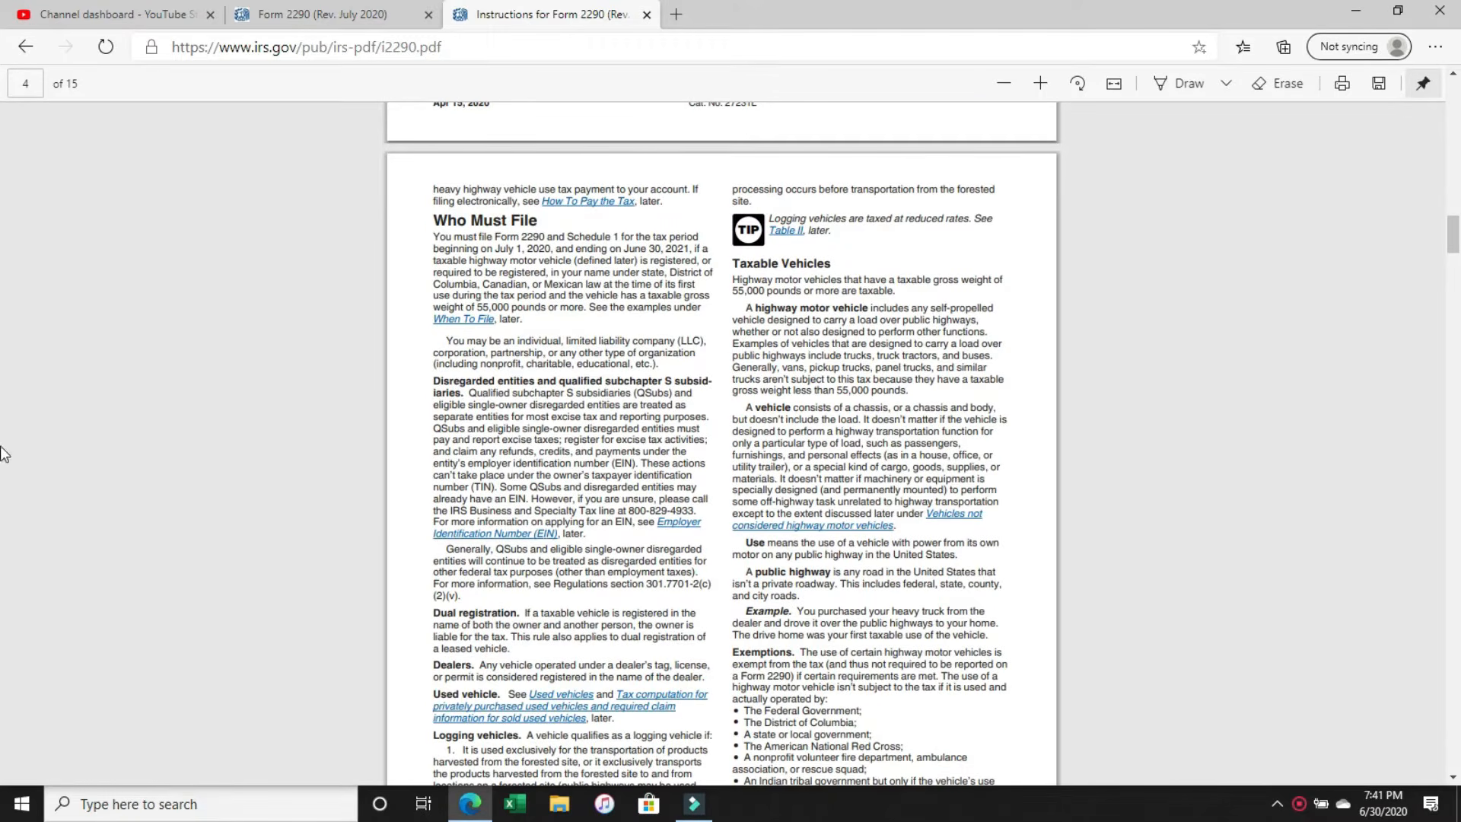
Return to the About Form 2290 page and open the Tax Year 2020 Form 2290 PDF at page 3.
click(39, 52)
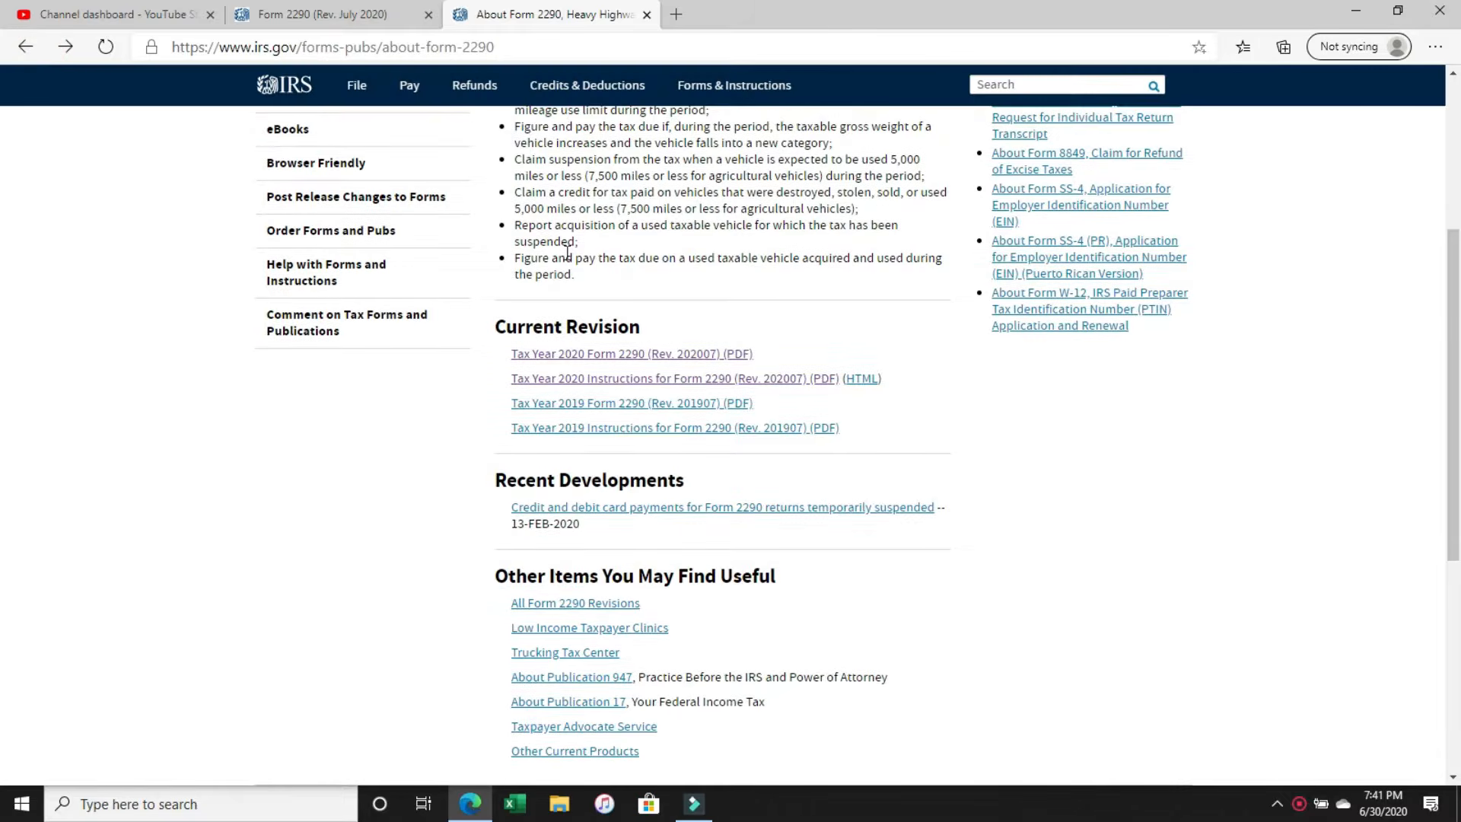
click(584, 354)
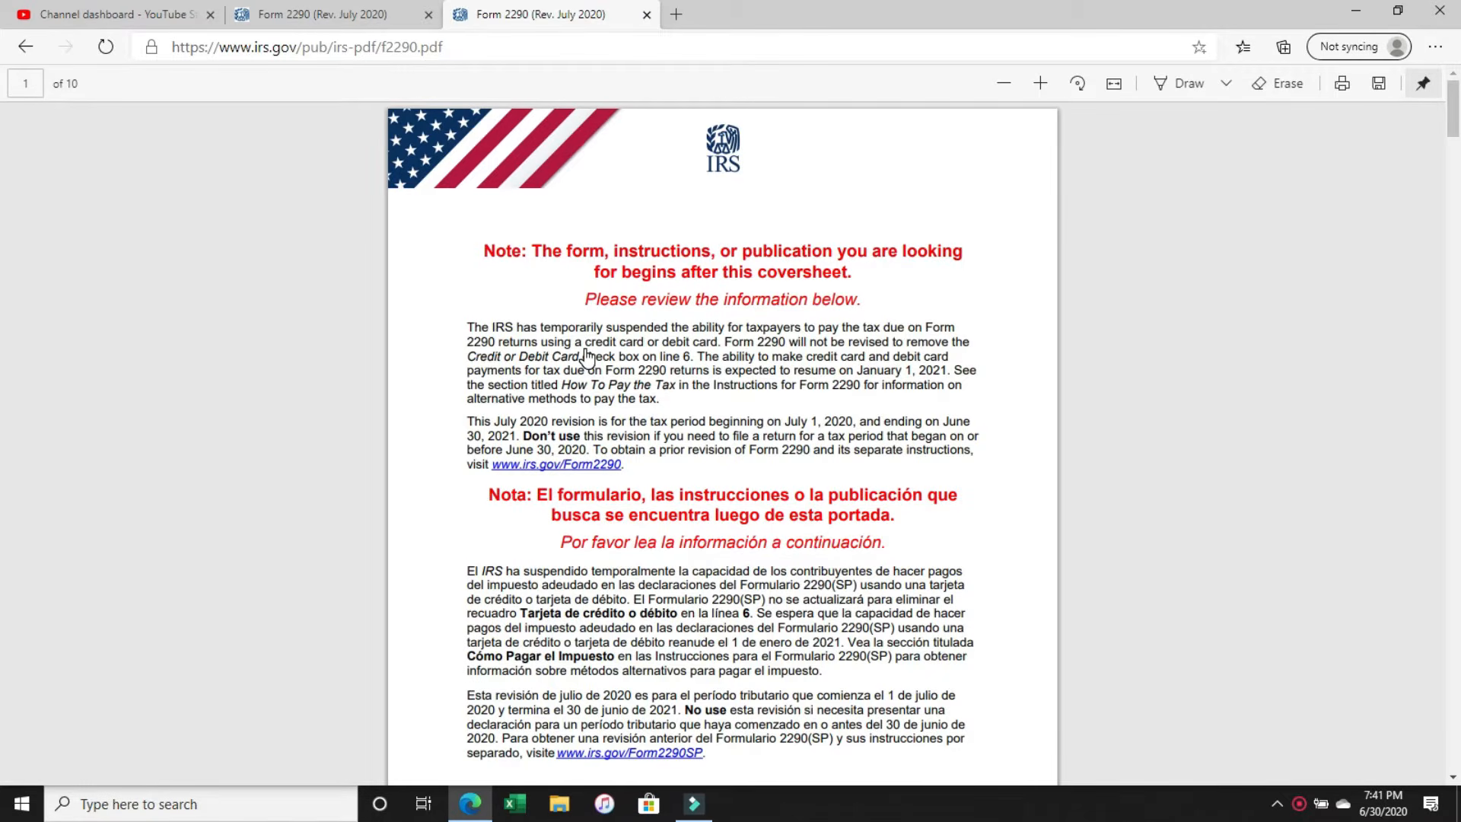
scroll(586, 355, down, 10)
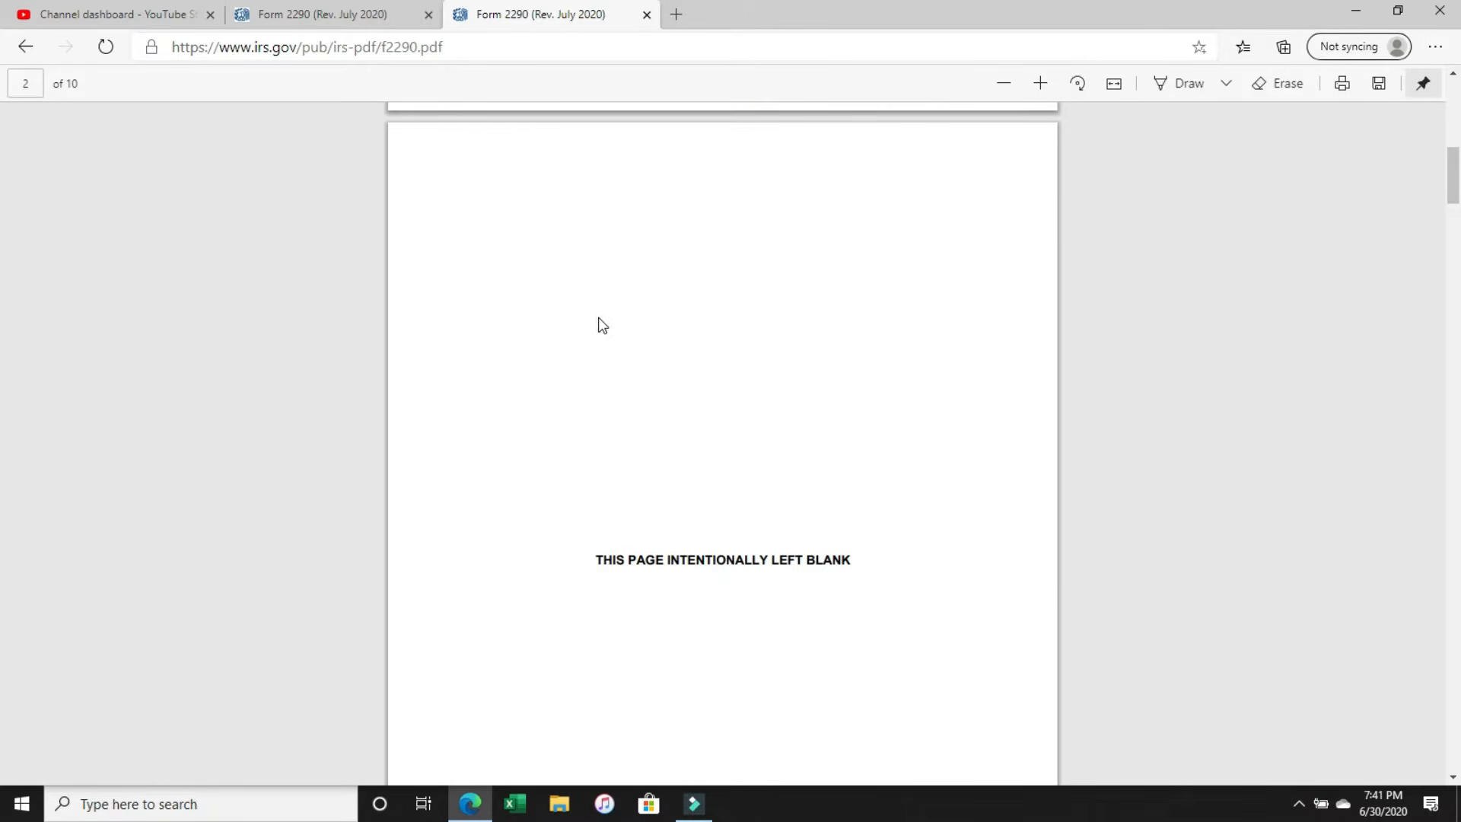
scroll(599, 339, up, 10)
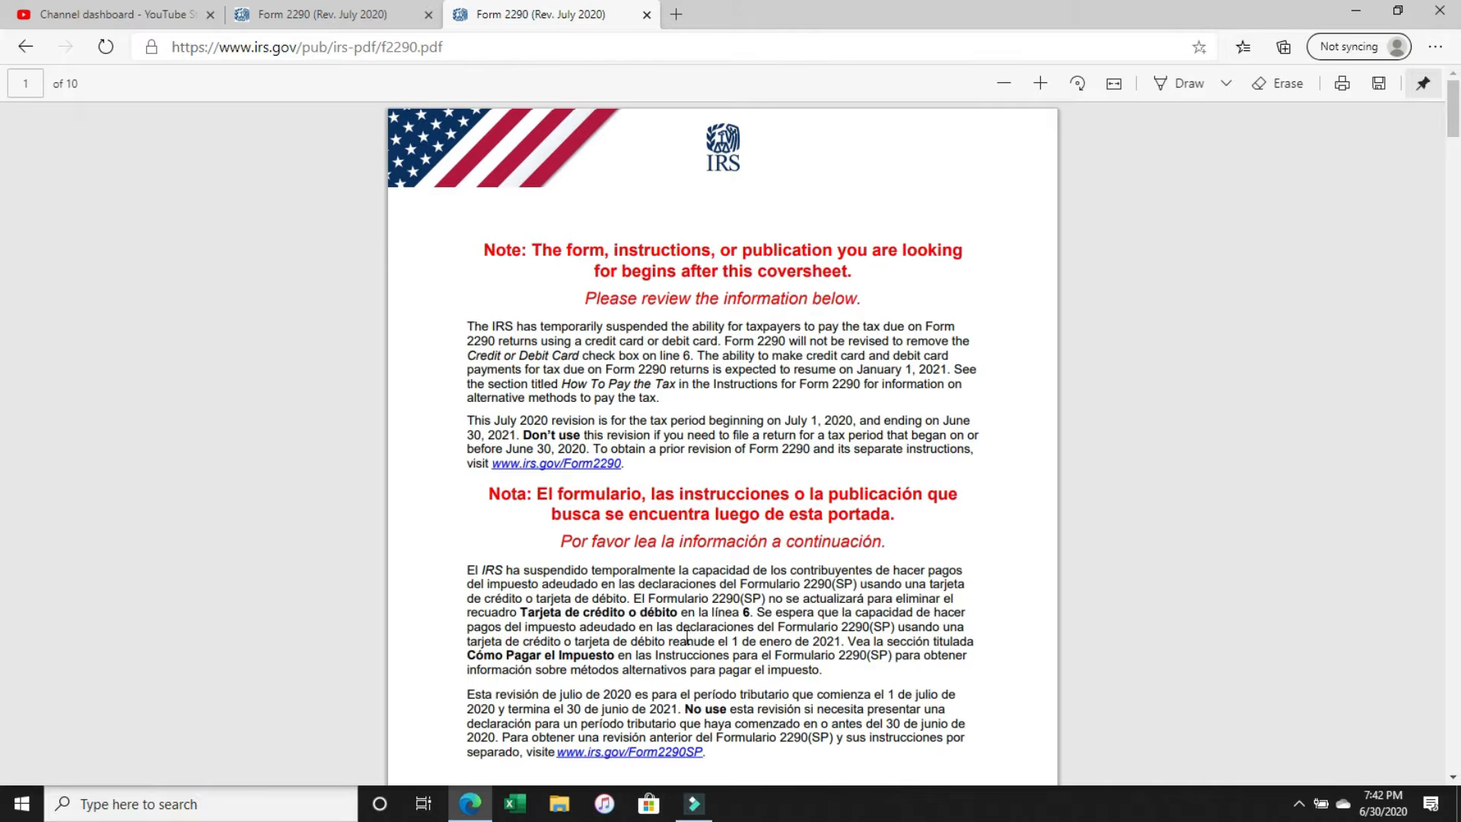
scroll(754, 558, down, 2)
scroll(754, 558, down, 2)
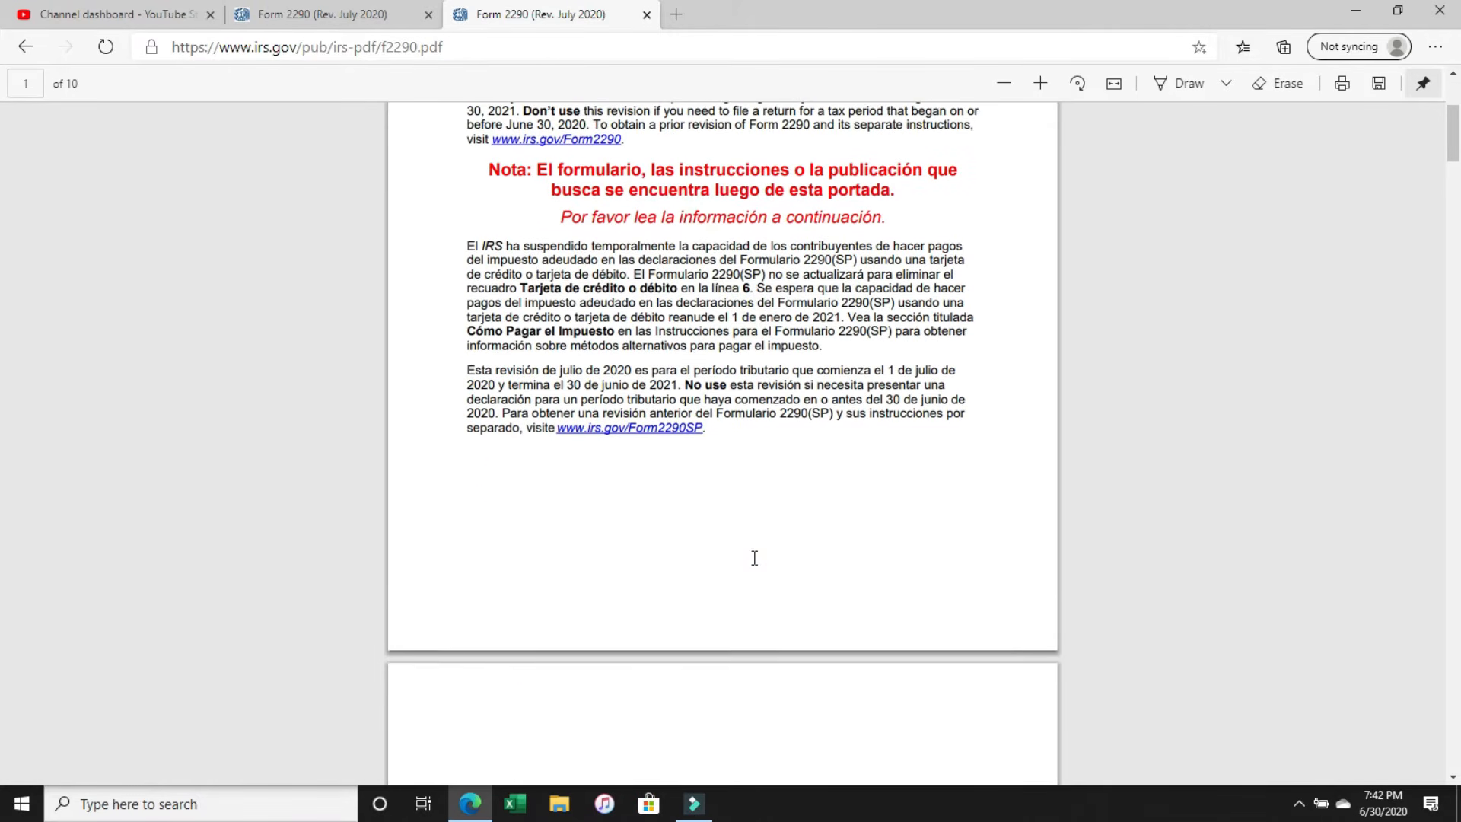
scroll(809, 473, down, 7)
scroll(809, 472, down, 3)
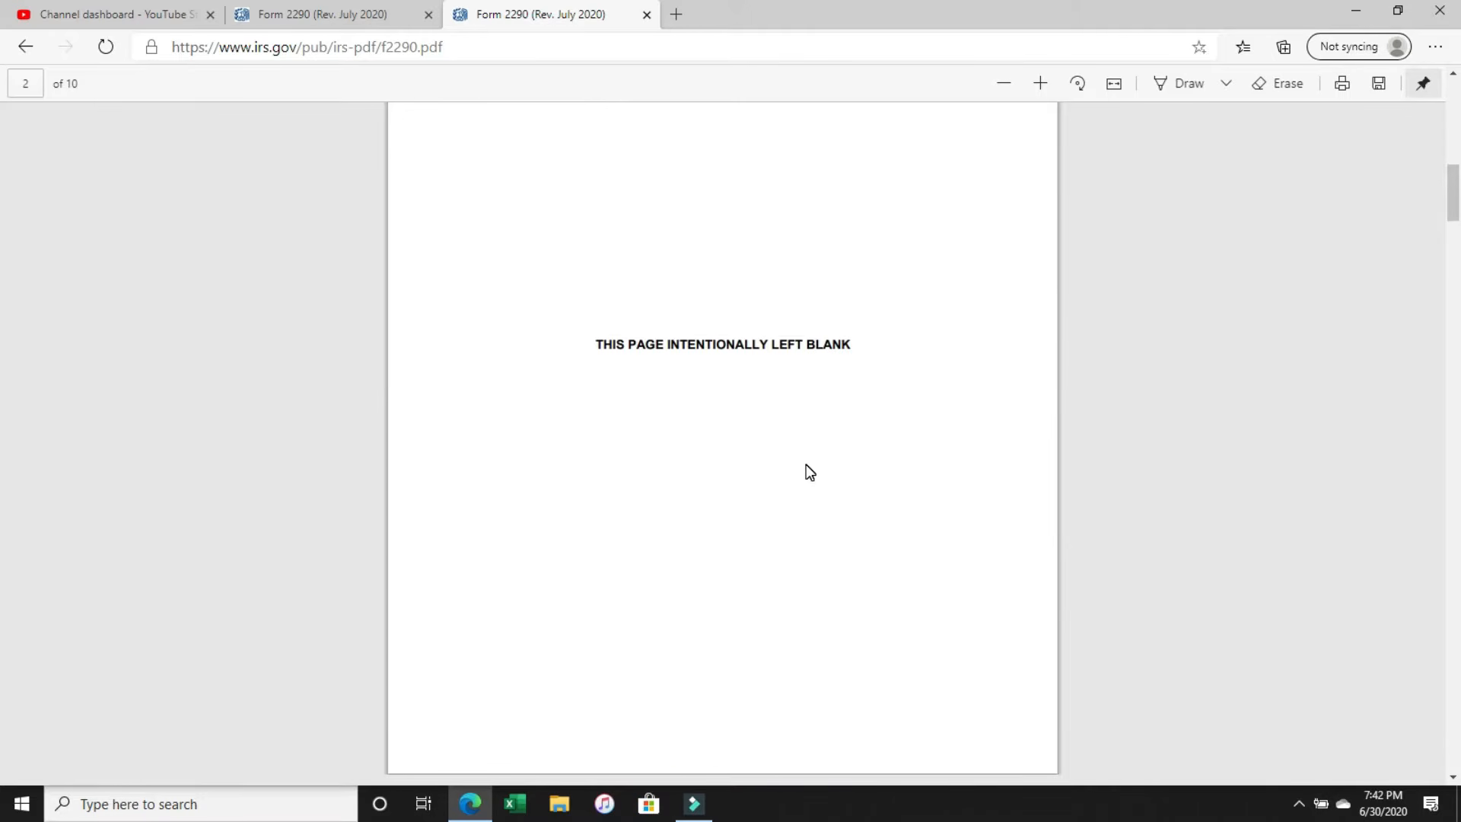
click(575, 351)
scroll(776, 487, down, 8)
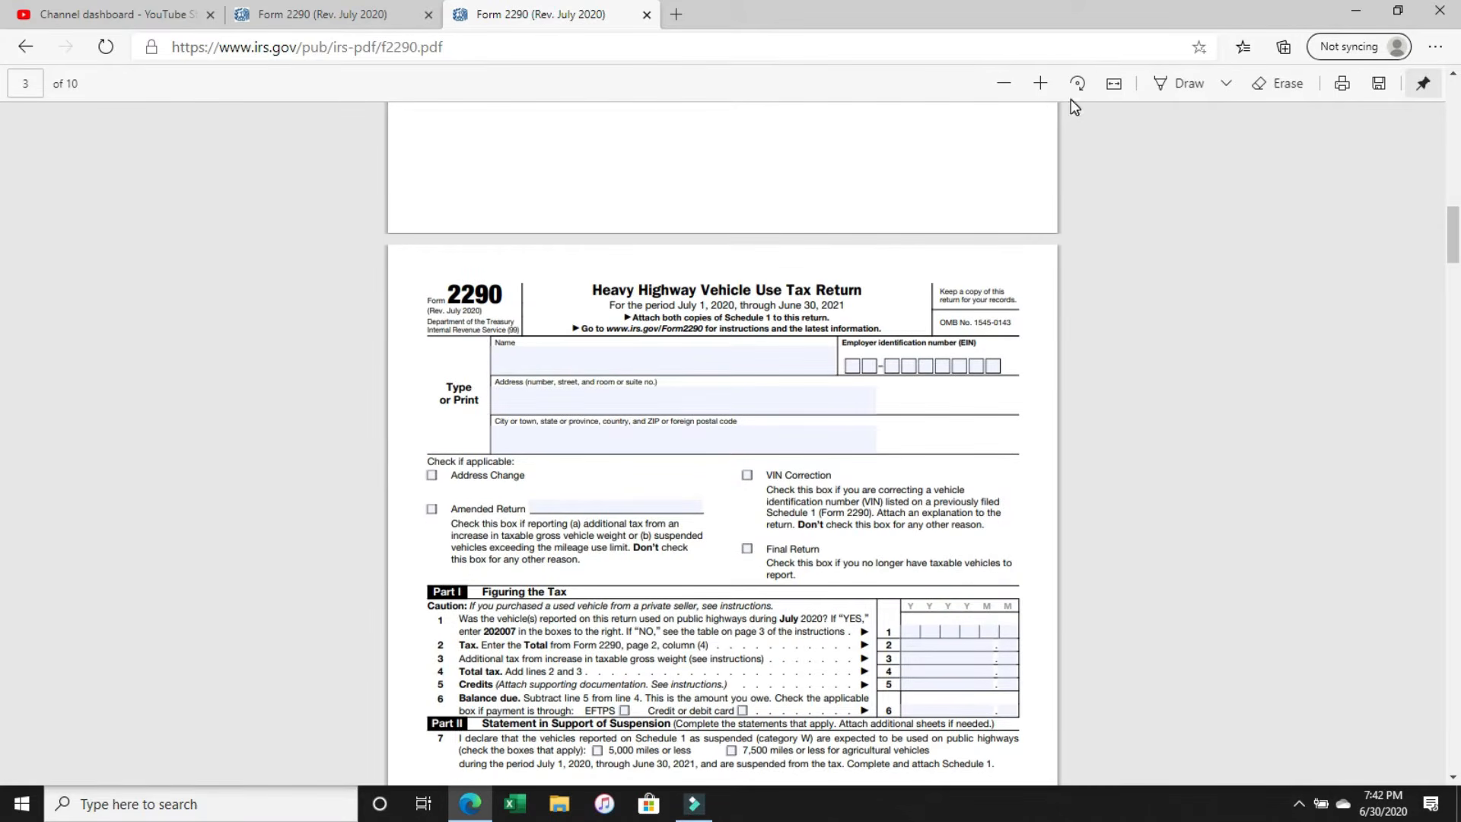
Enlarge the return and enter BOBS TRUCKING as the name at the top of Form 2290.
click(1044, 83)
click(1044, 82)
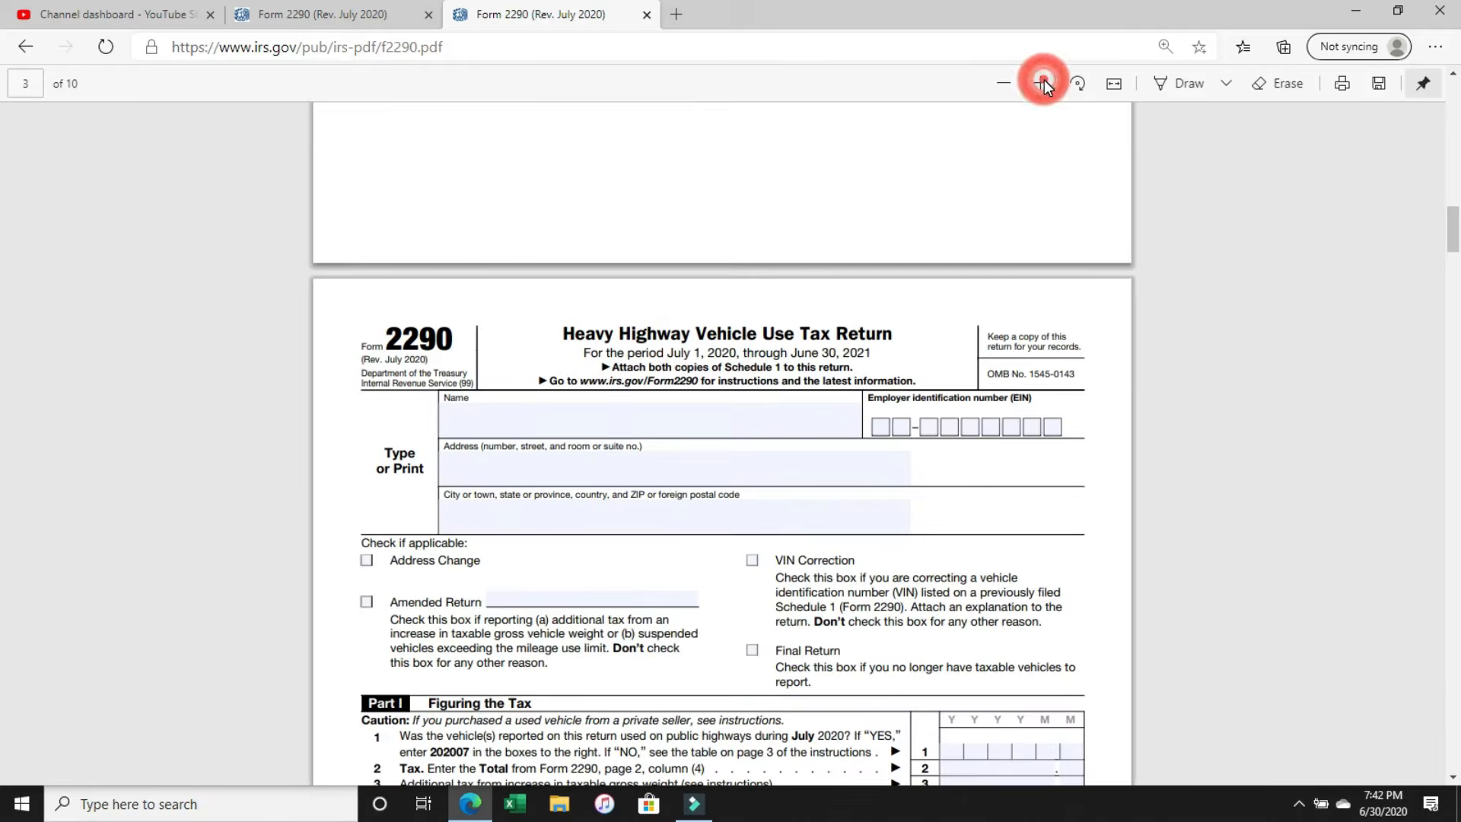
click(1044, 82)
scroll(1053, 218, down, 3)
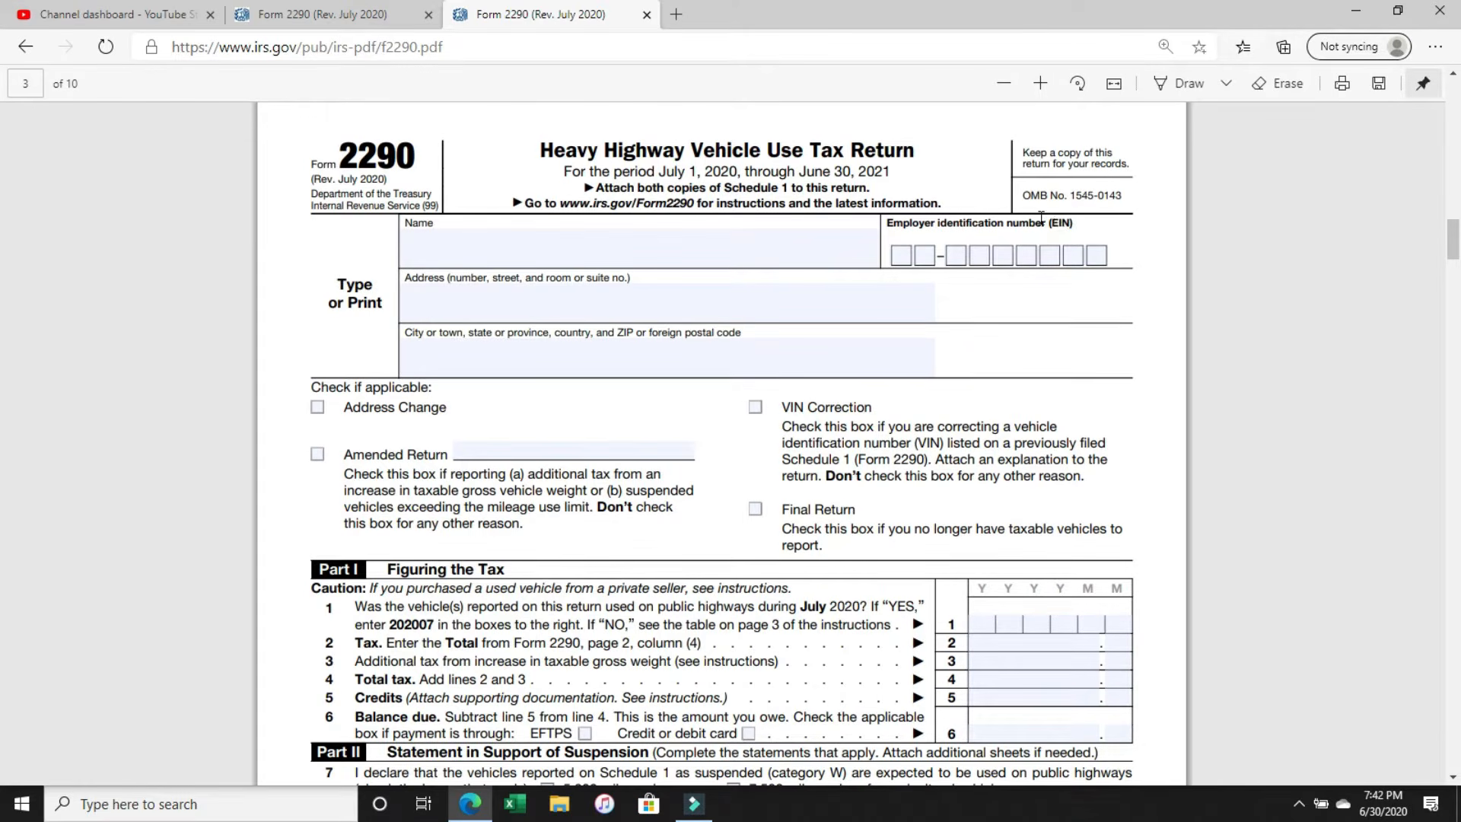
click(549, 255)
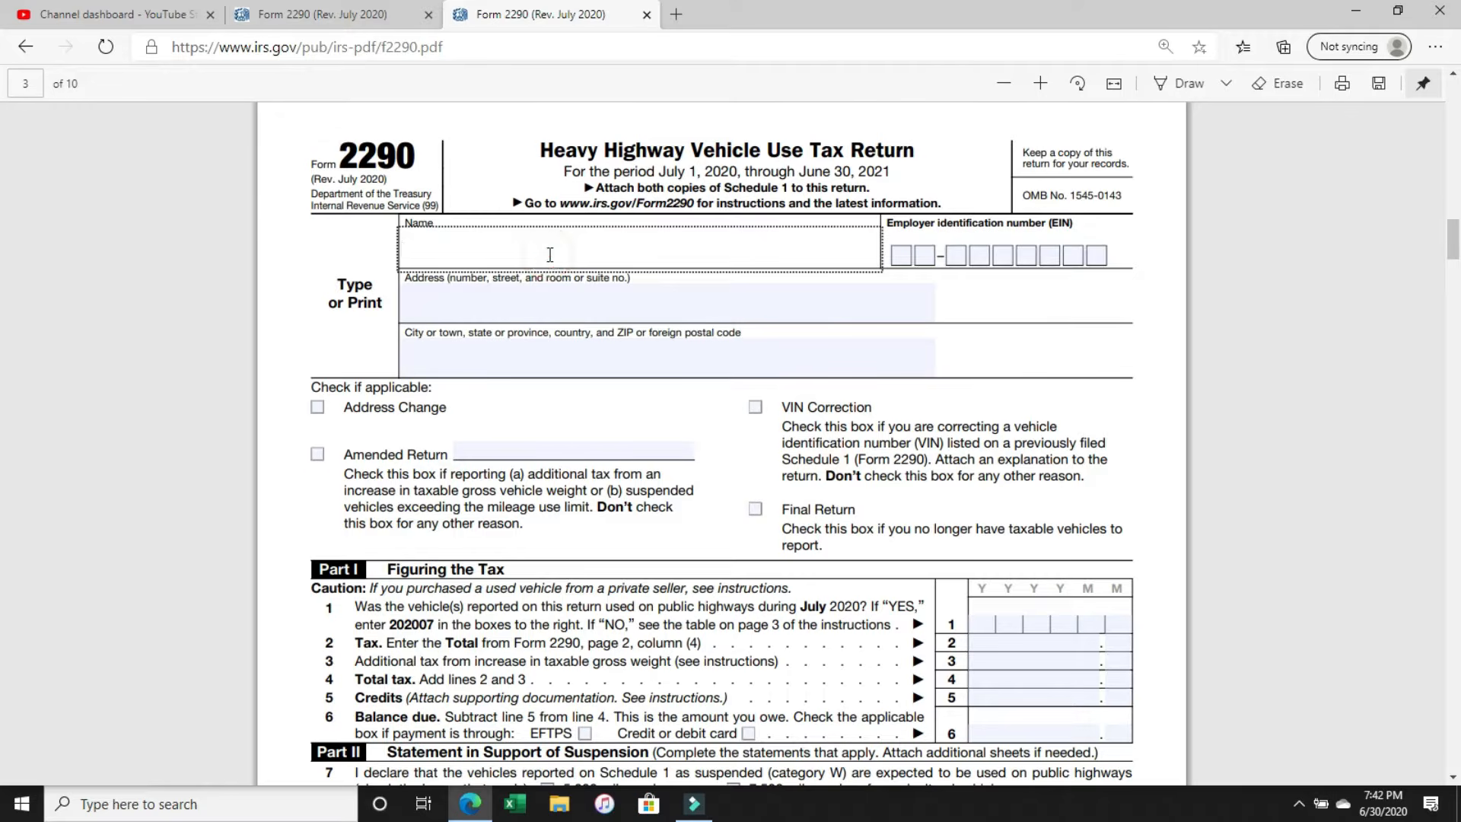
text(BOBS TRUCKING)
Fill in both parts of the employer identification number (EIN) on Form 2290.
click(901, 255)
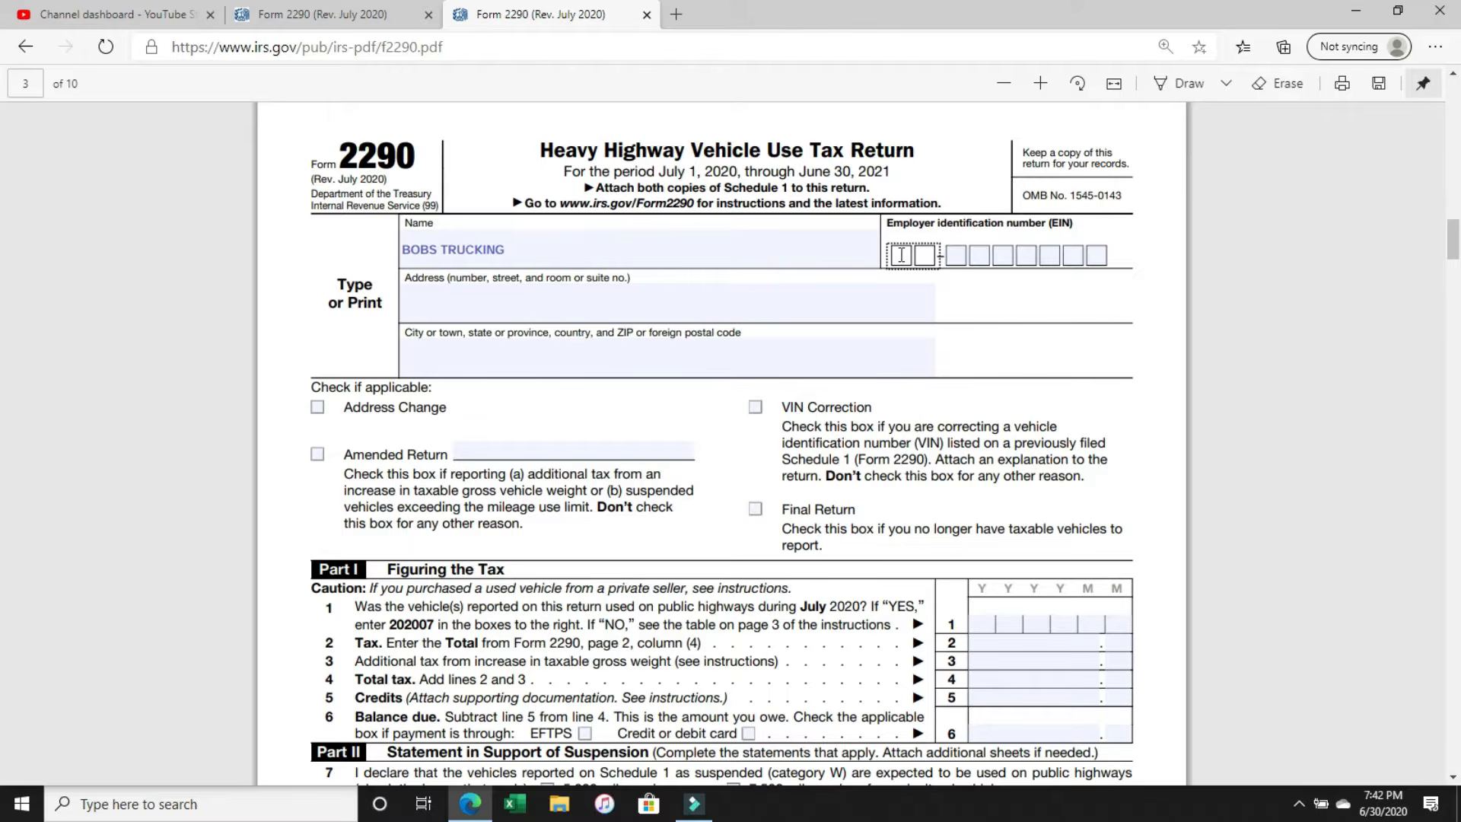
text(11)
key(Tab)
text(1111111)
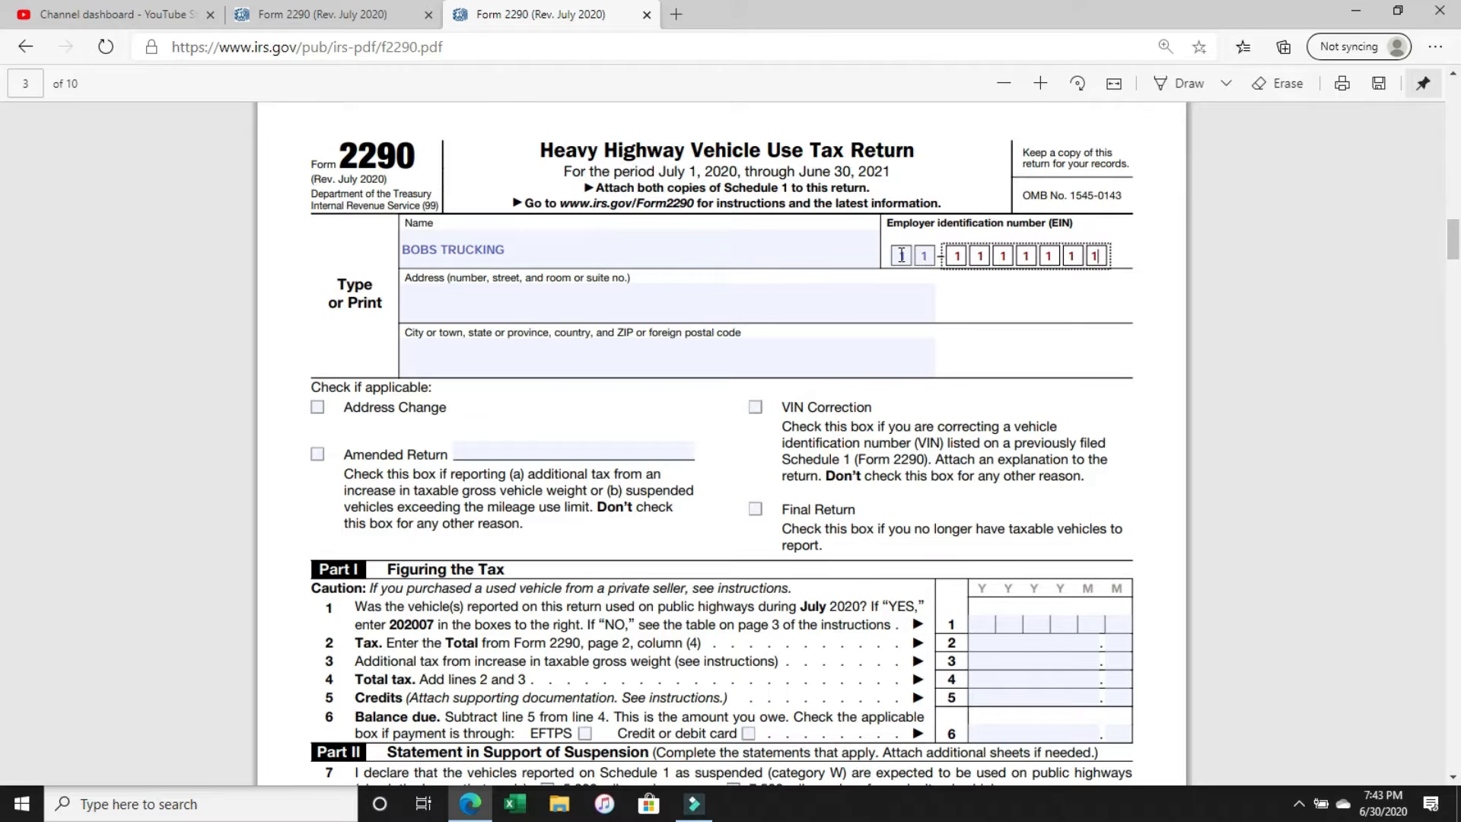
Fill in the business's street address and its city, state and ZIP code in the two address fields.
click(468, 316)
text(1)
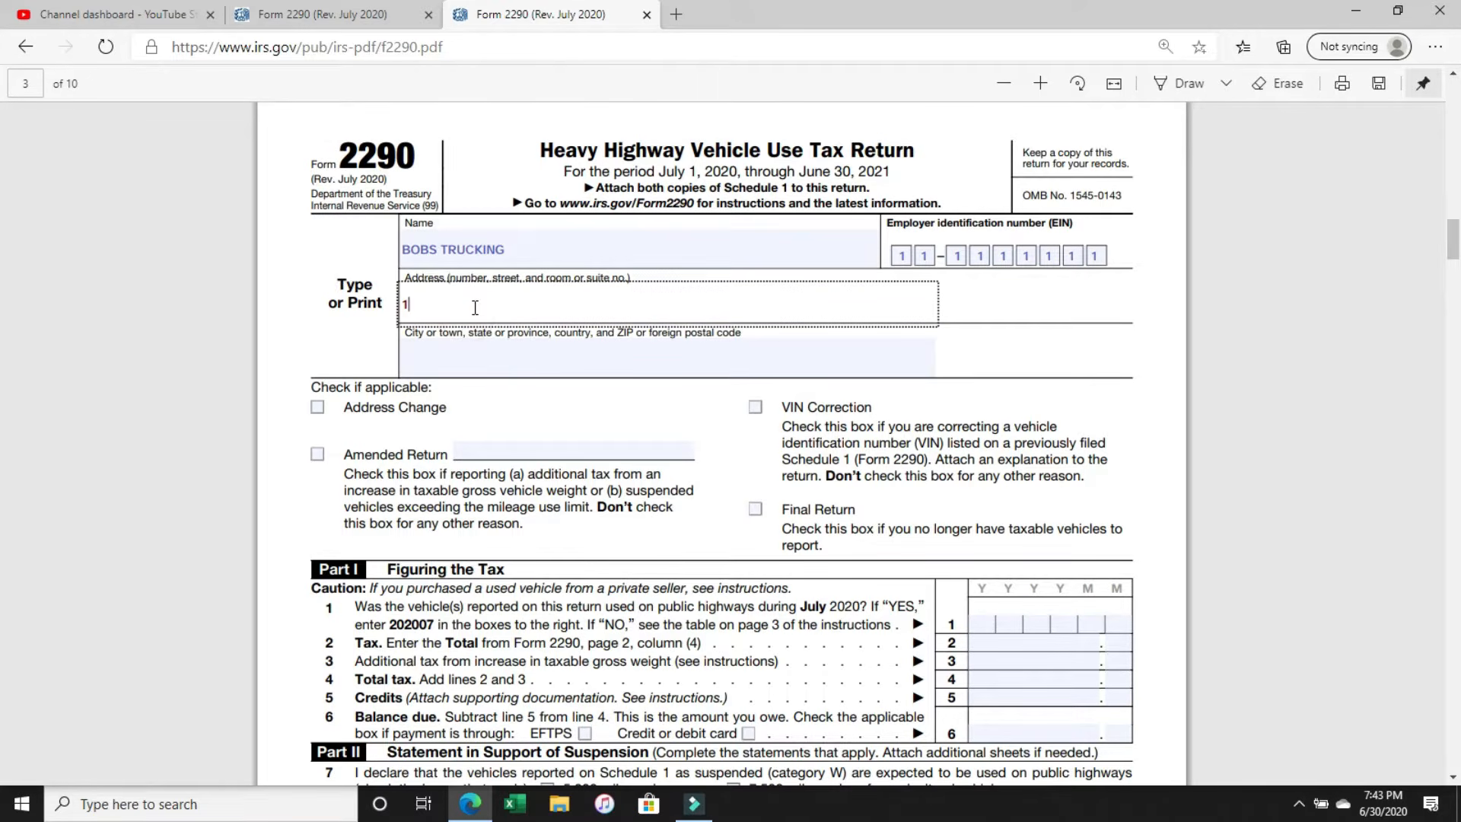
text(23 MAIN ST)
click(472, 370)
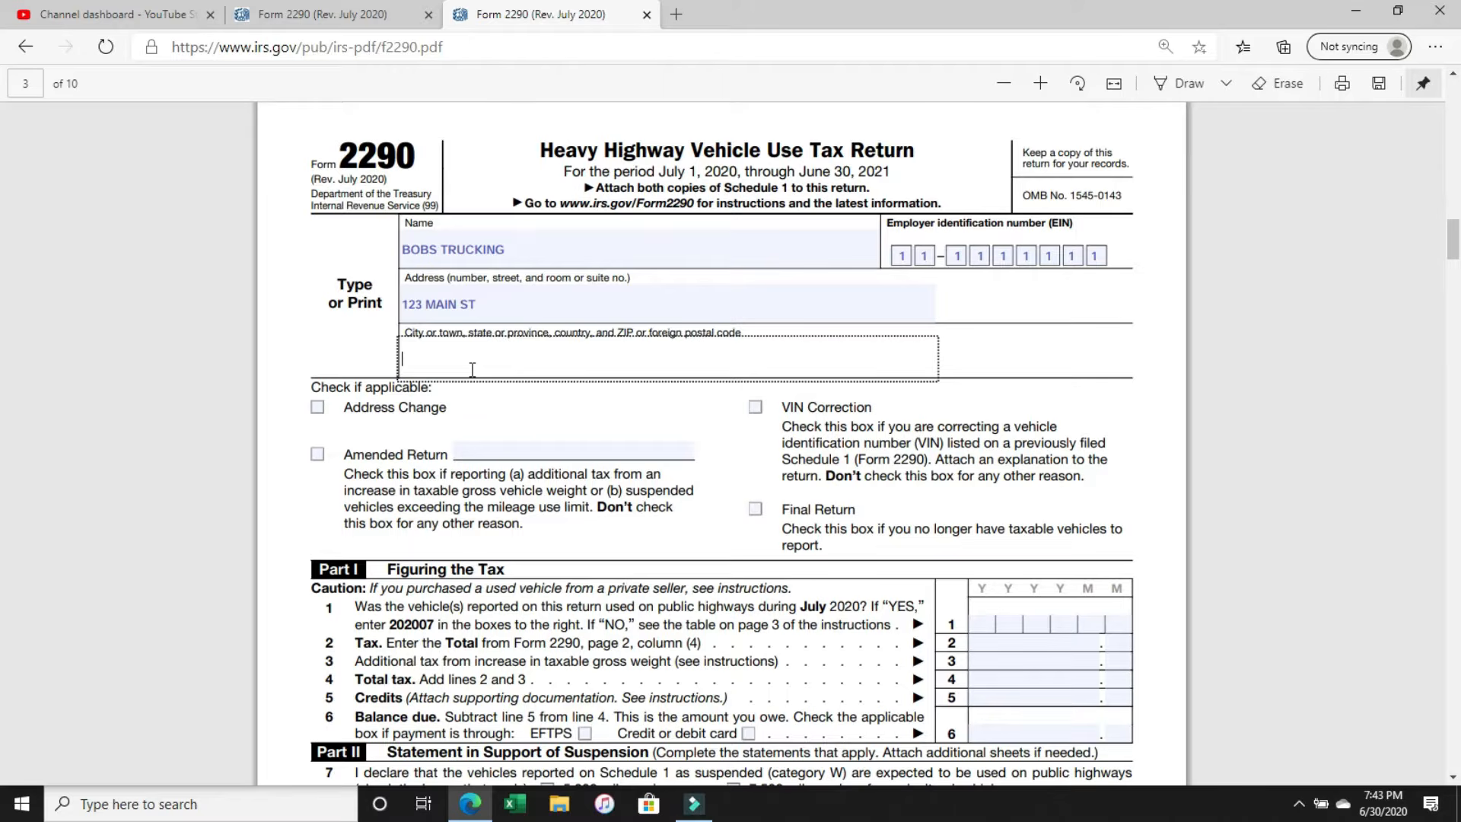
text(LOS ANGELES CA 90210)
Enter 202007 on line 1 of Part I, Figuring the Tax, and highlight the reference to the table on page 3 of the instructions.
scroll(828, 411, down, 4)
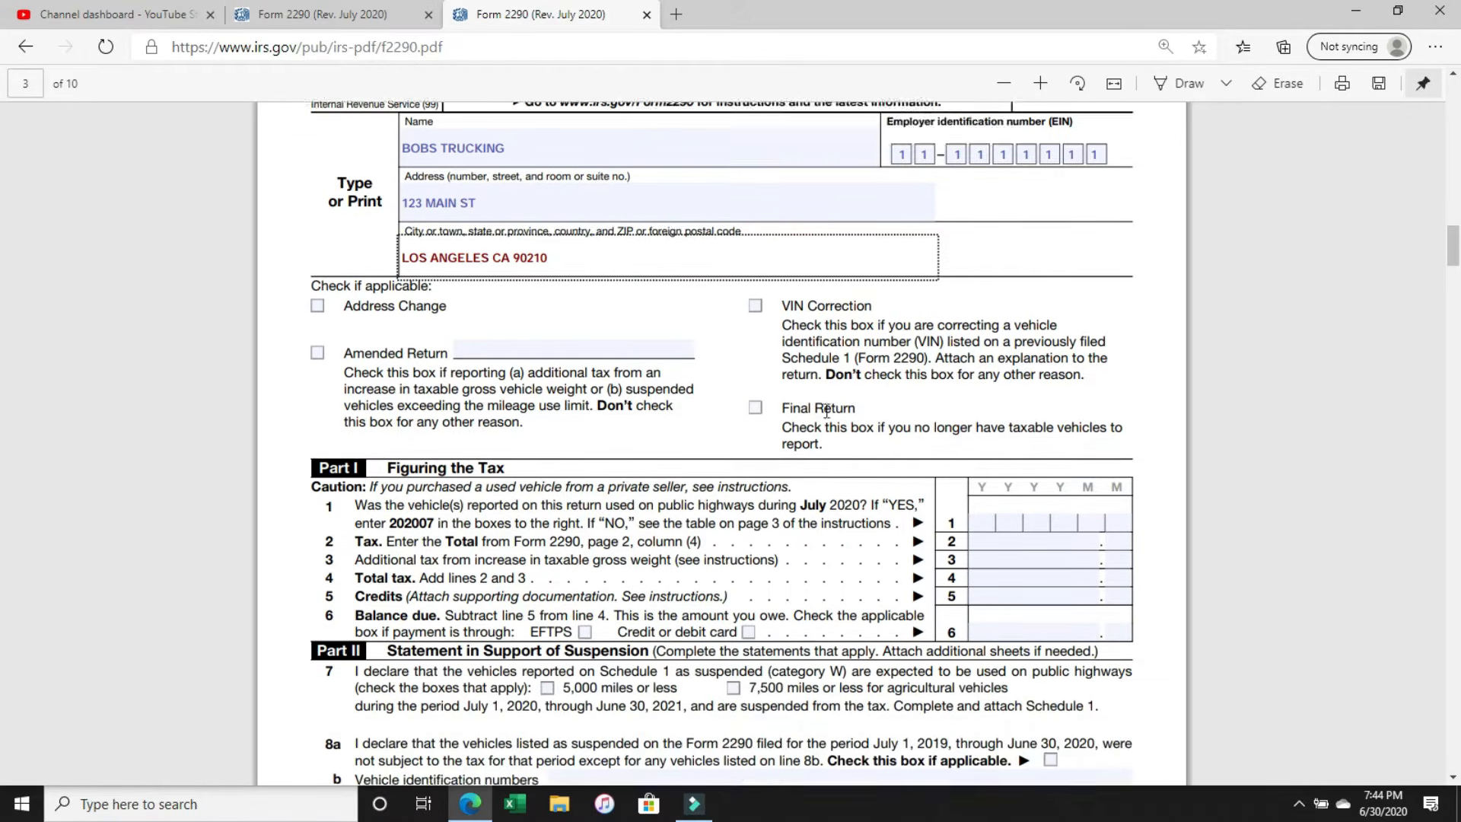
scroll(828, 411, up, 1)
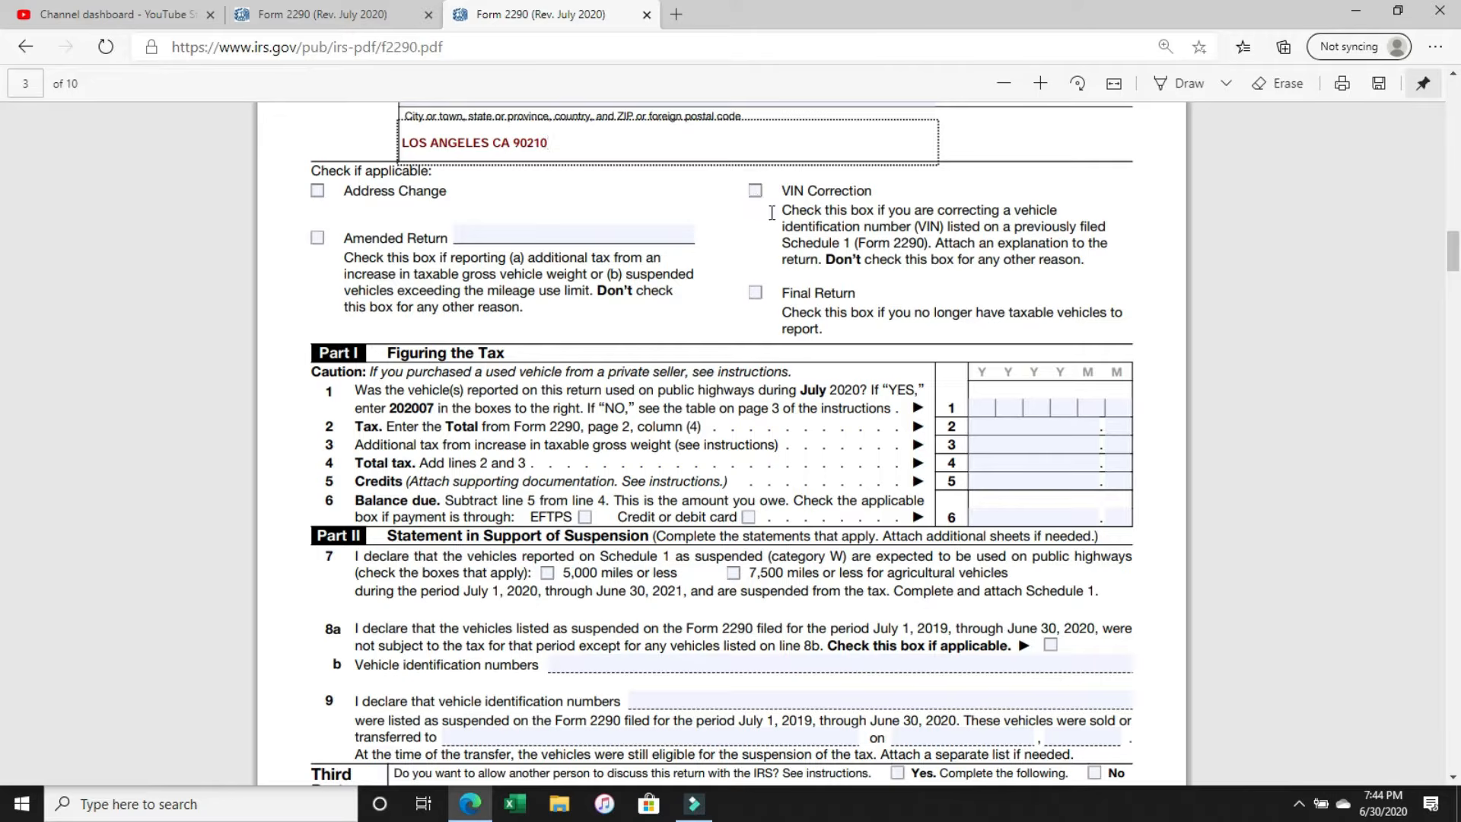
scroll(787, 236, down, 2)
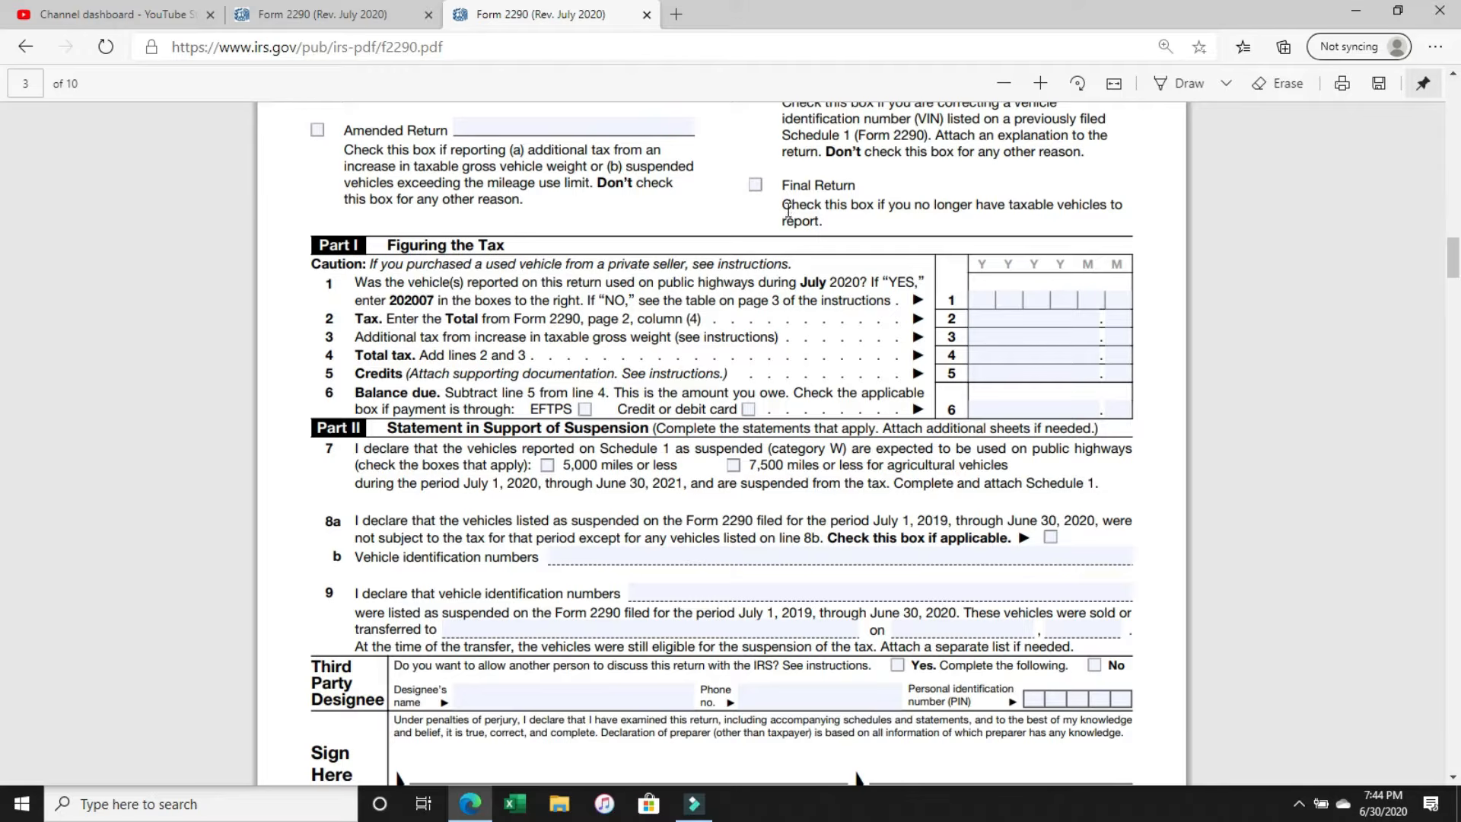
scroll(787, 211, down, 2)
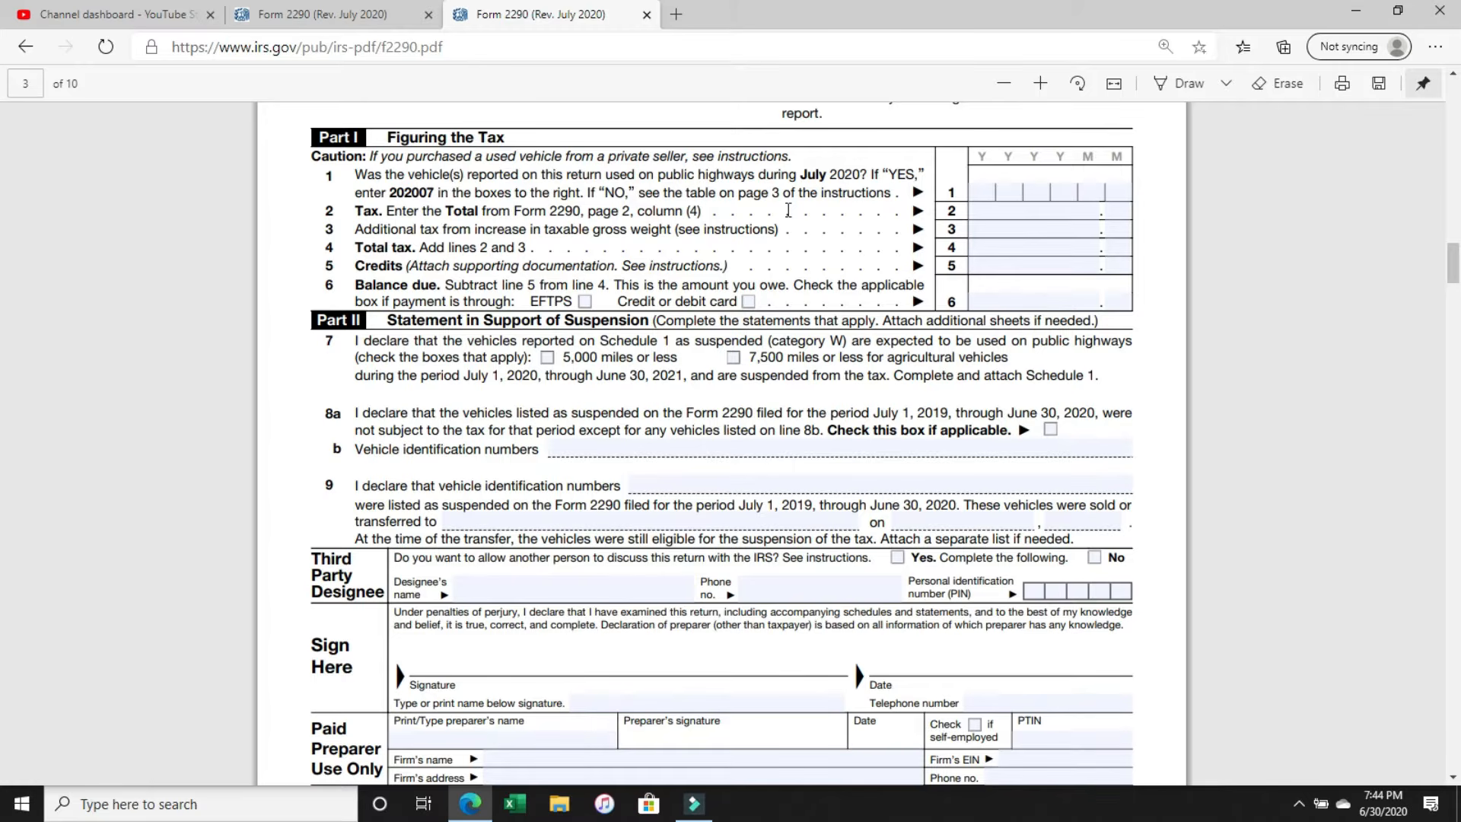
drag(388, 137, 503, 137)
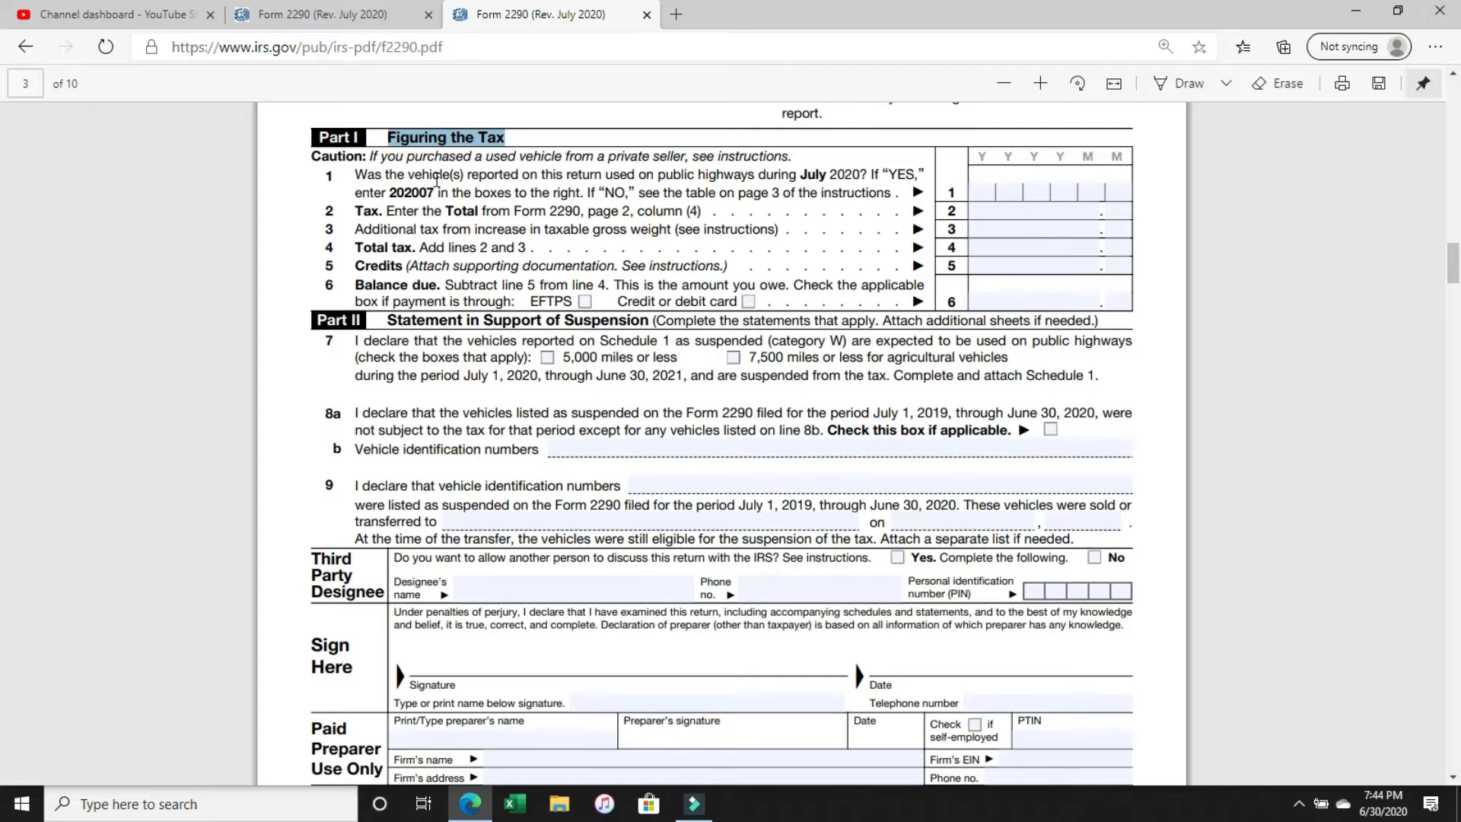
click(409, 190)
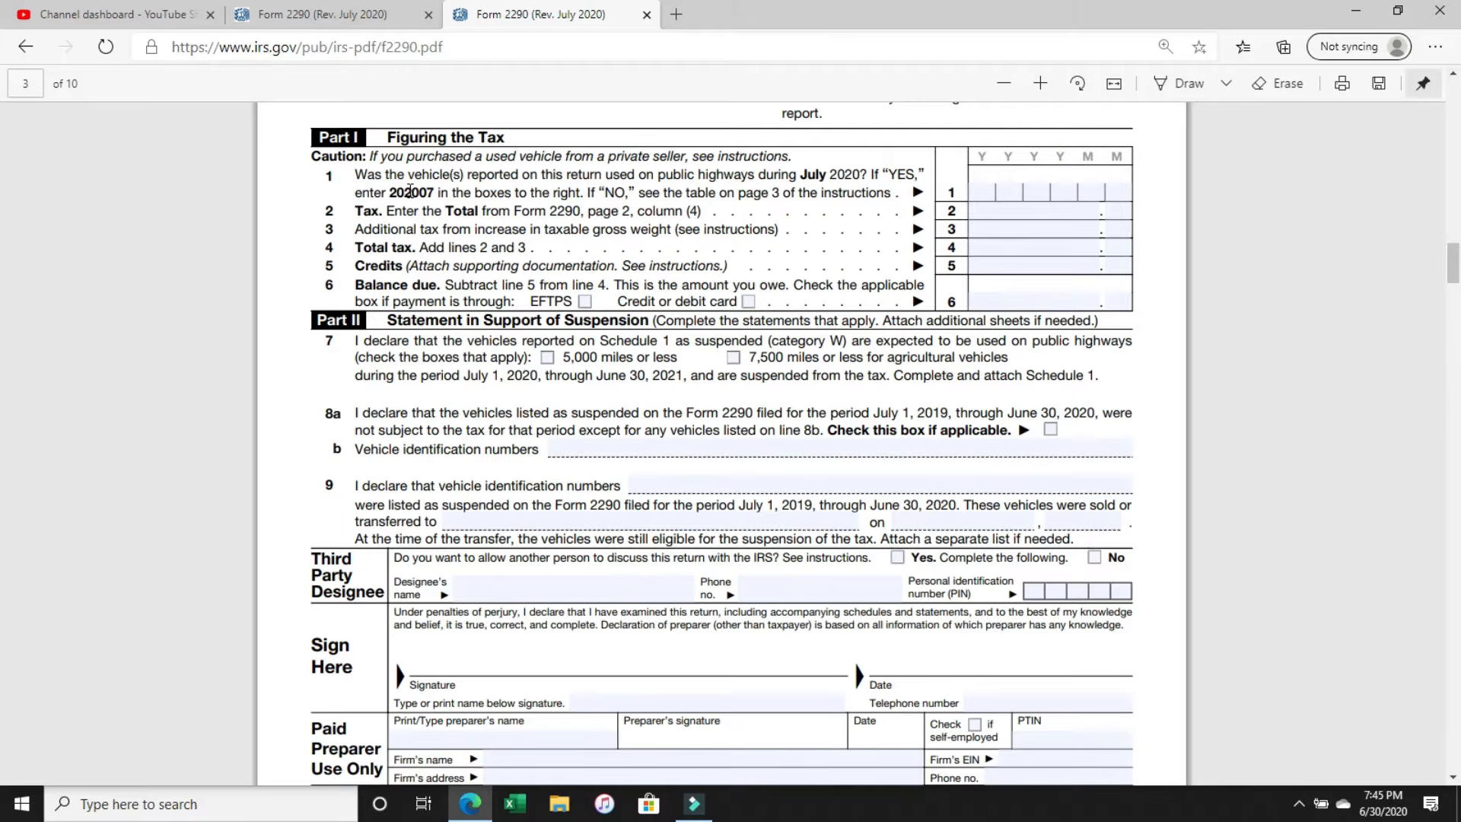
click(982, 193)
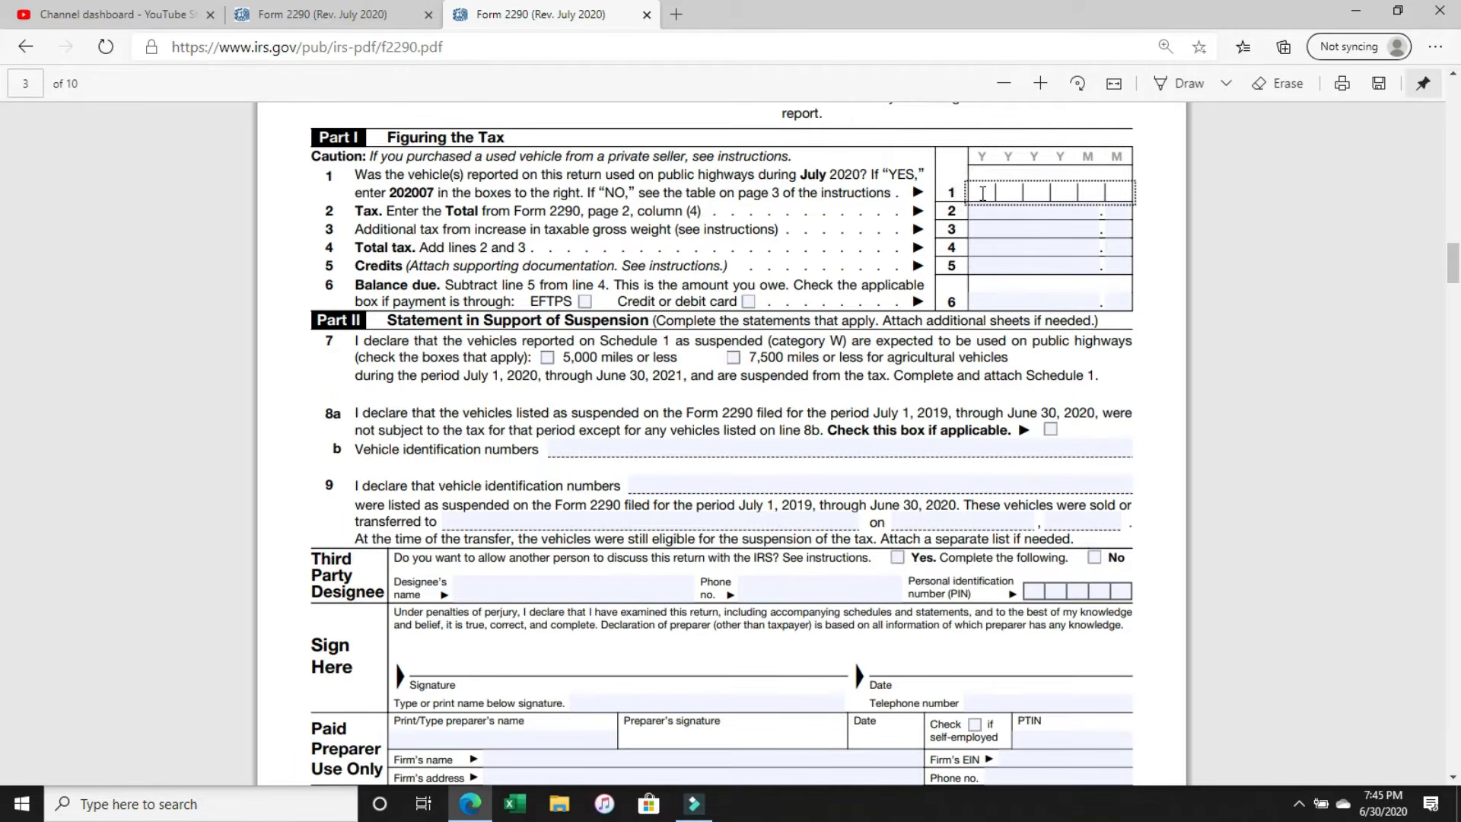
text(202007)
click(677, 205)
drag(658, 199, 895, 200)
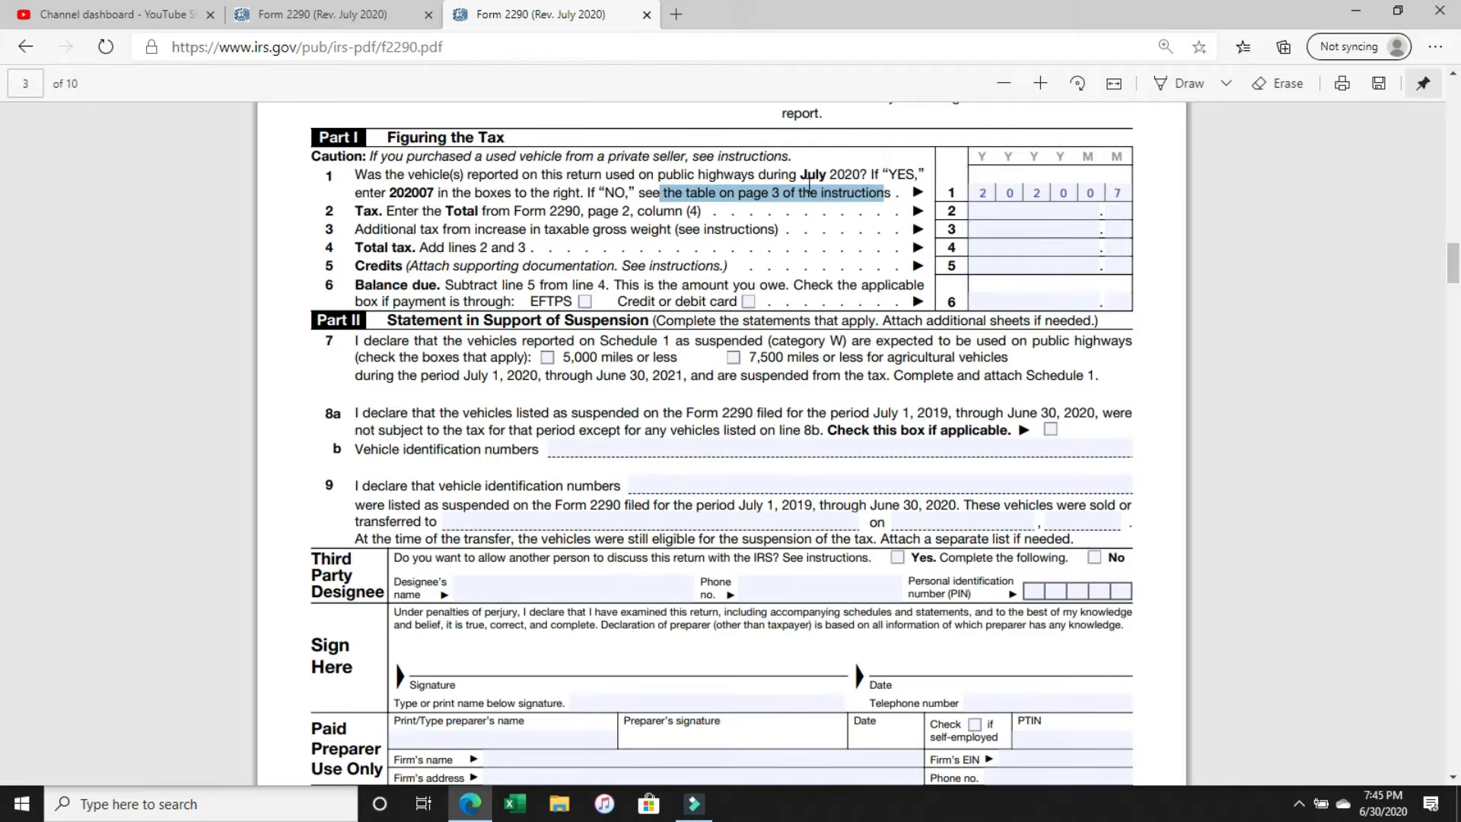
Examine the Tax Computation table on page 2 of Form 2290 for the line 2 tax, highlighting weight categories A to V.
click(986, 211)
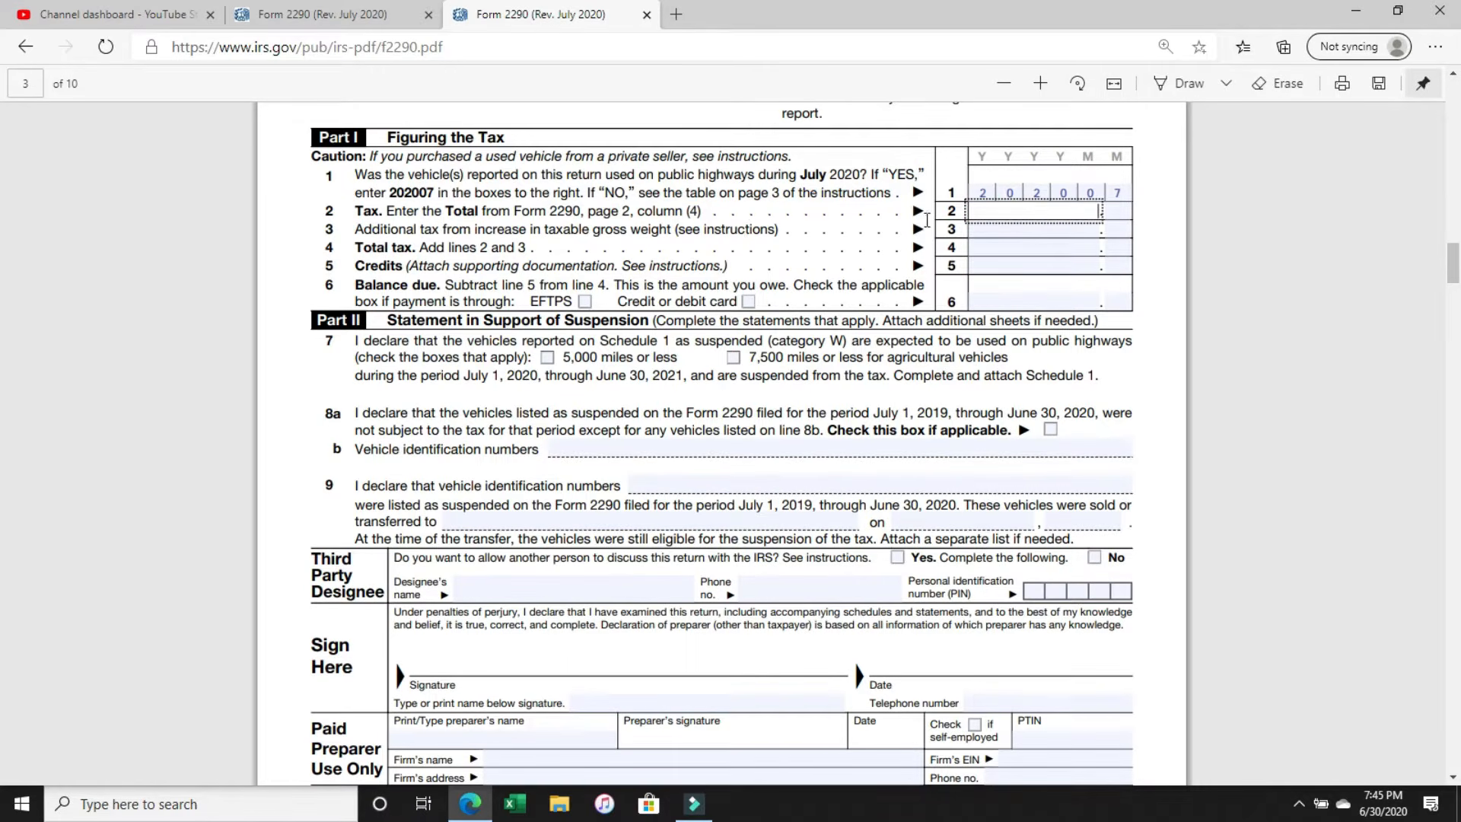
click(994, 214)
scroll(999, 242, down, 3)
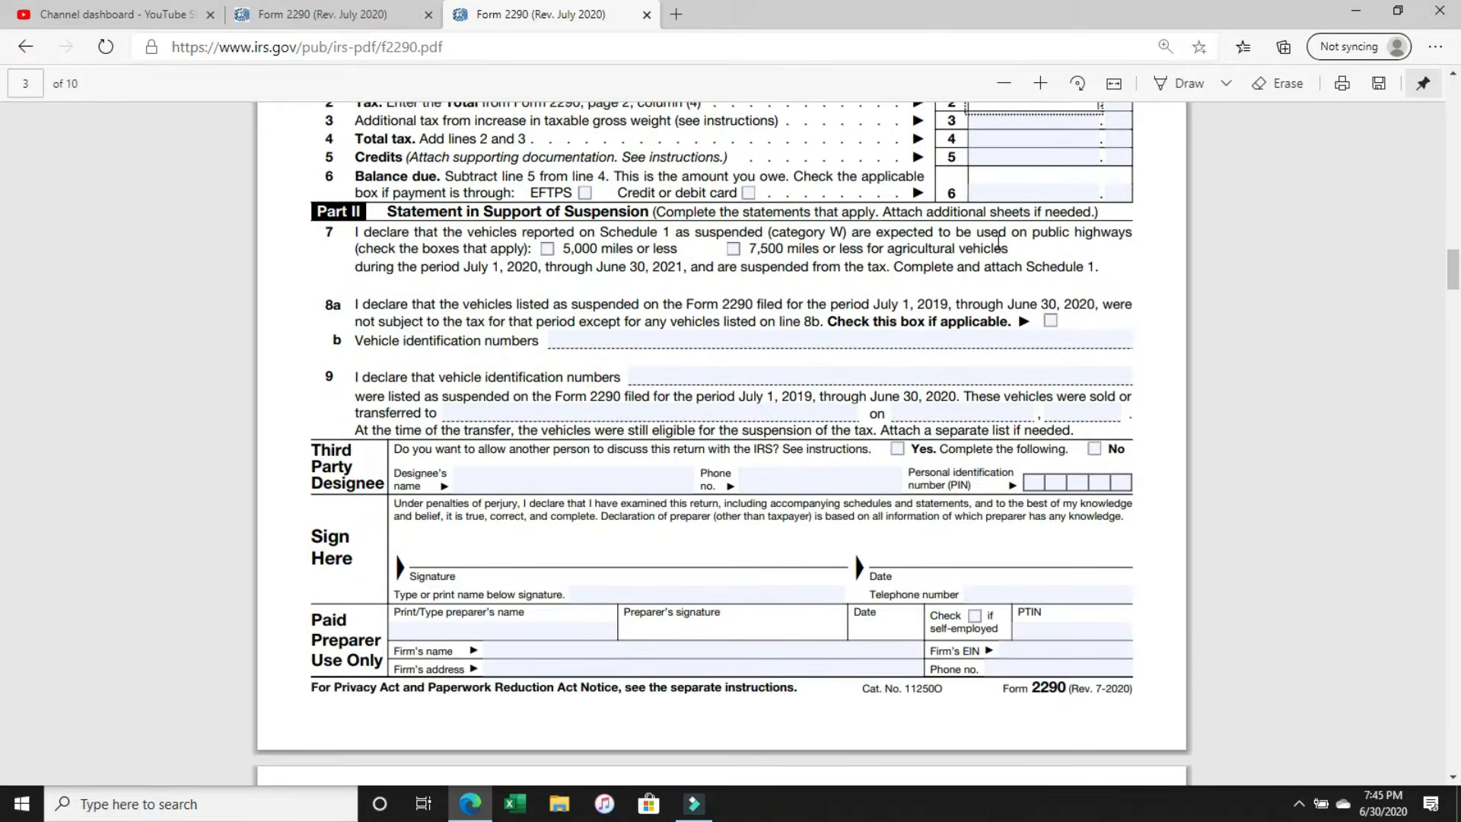
scroll(998, 243, down, 8)
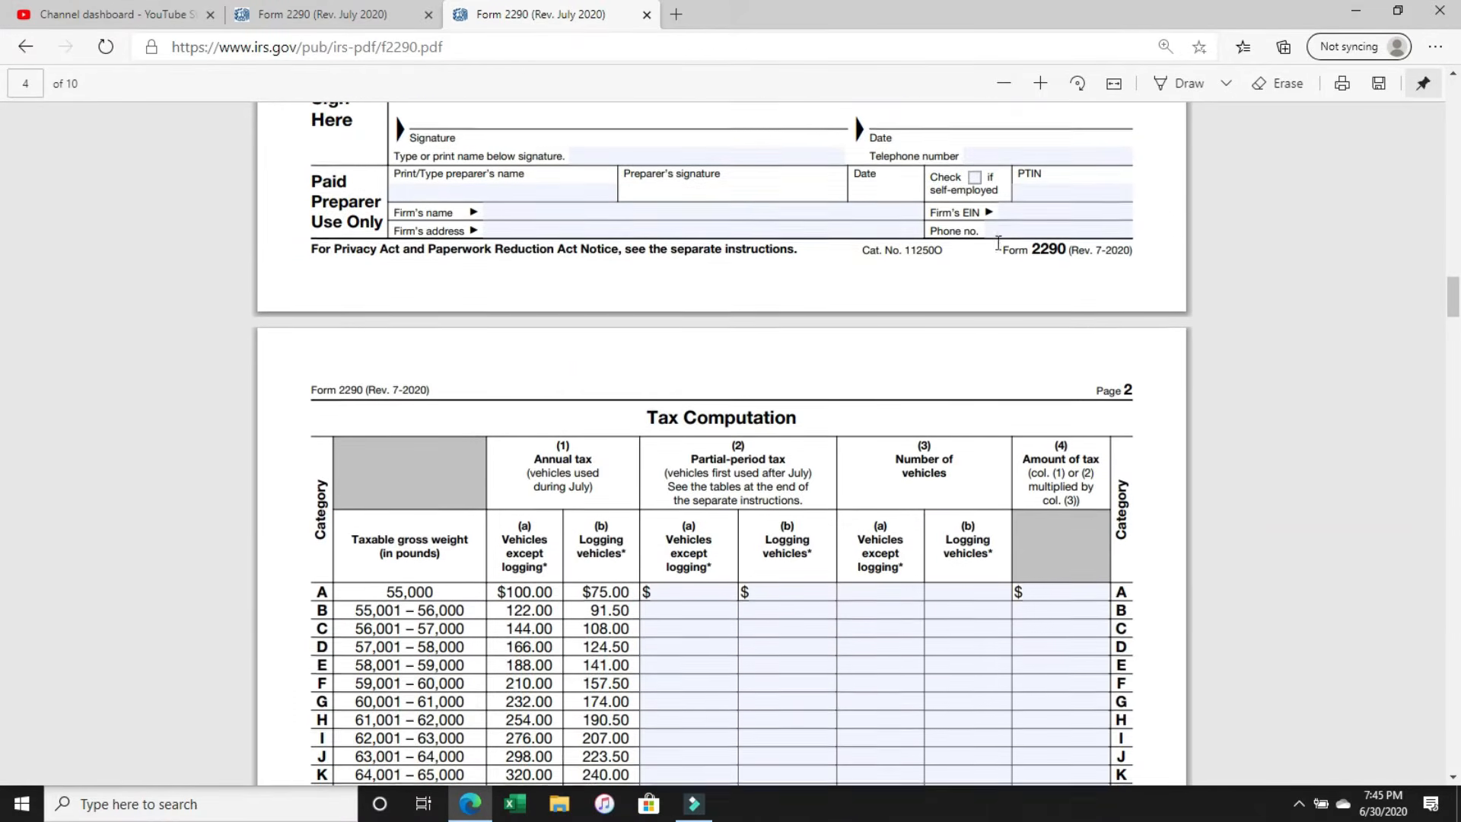
scroll(999, 242, down, 2)
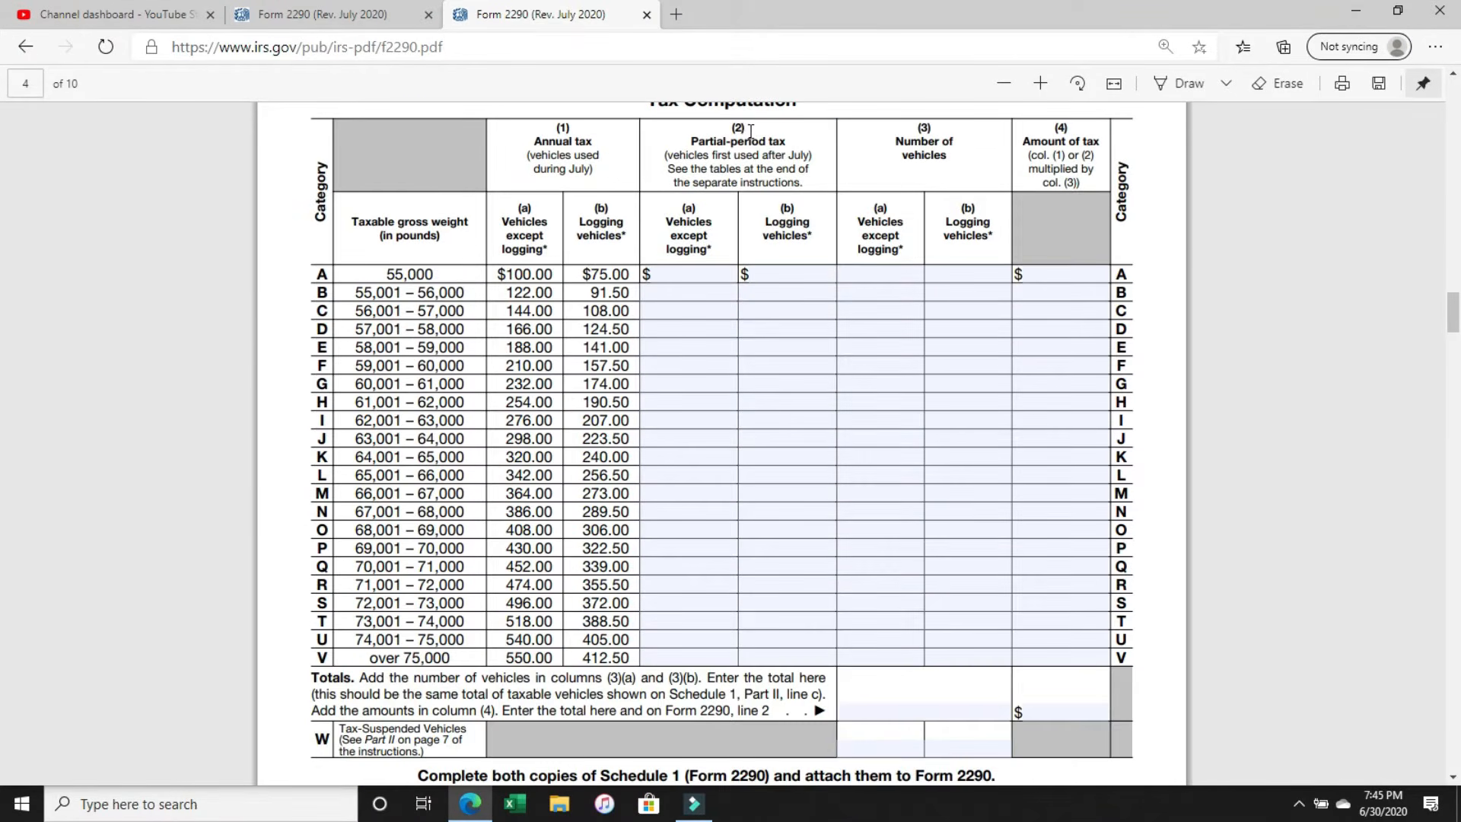
scroll(751, 132, up, 2)
drag(629, 212, 816, 220)
scroll(820, 212, down, 2)
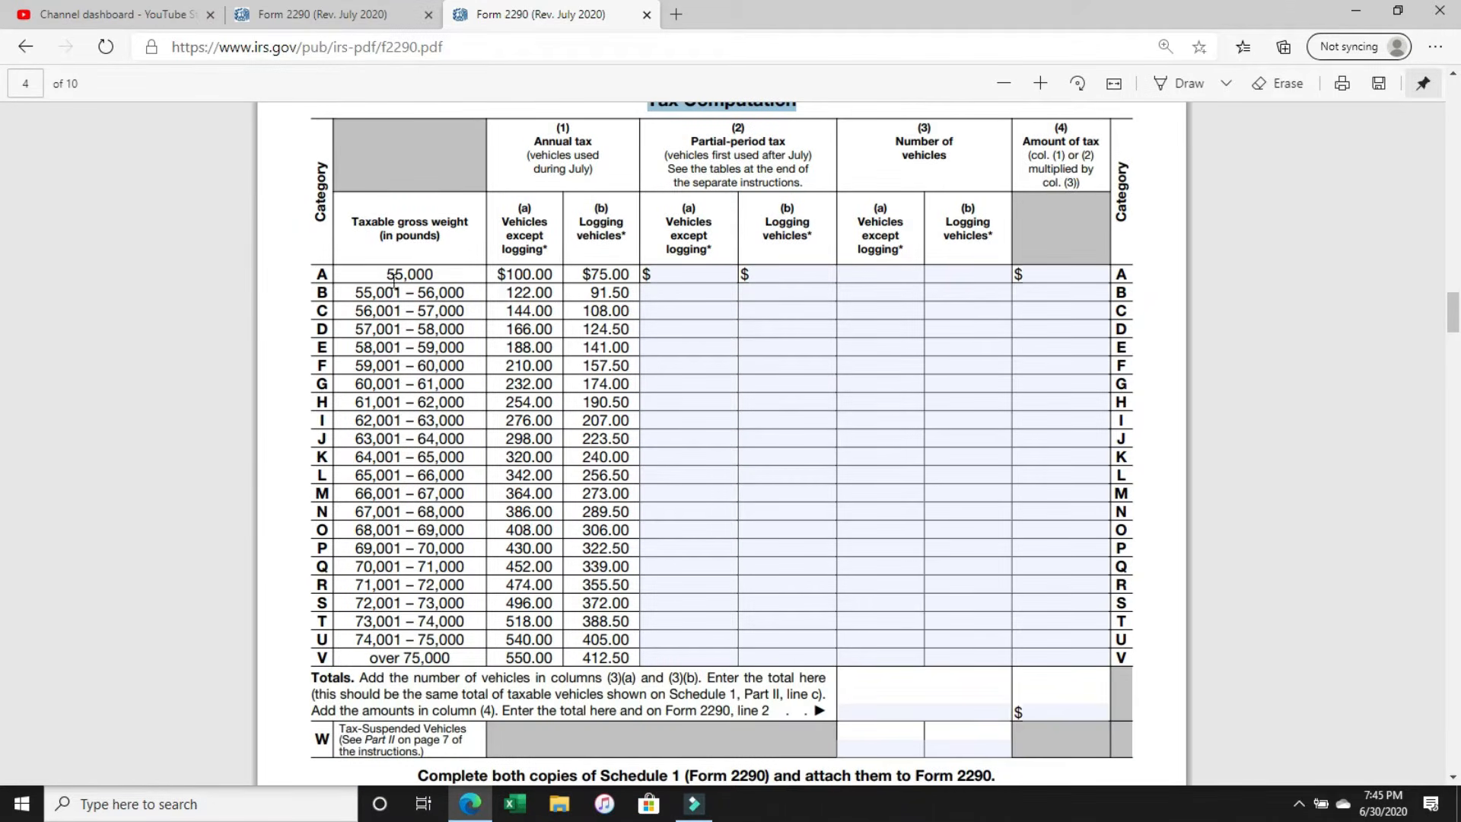
drag(318, 276, 309, 683)
scroll(674, 372, down, 2)
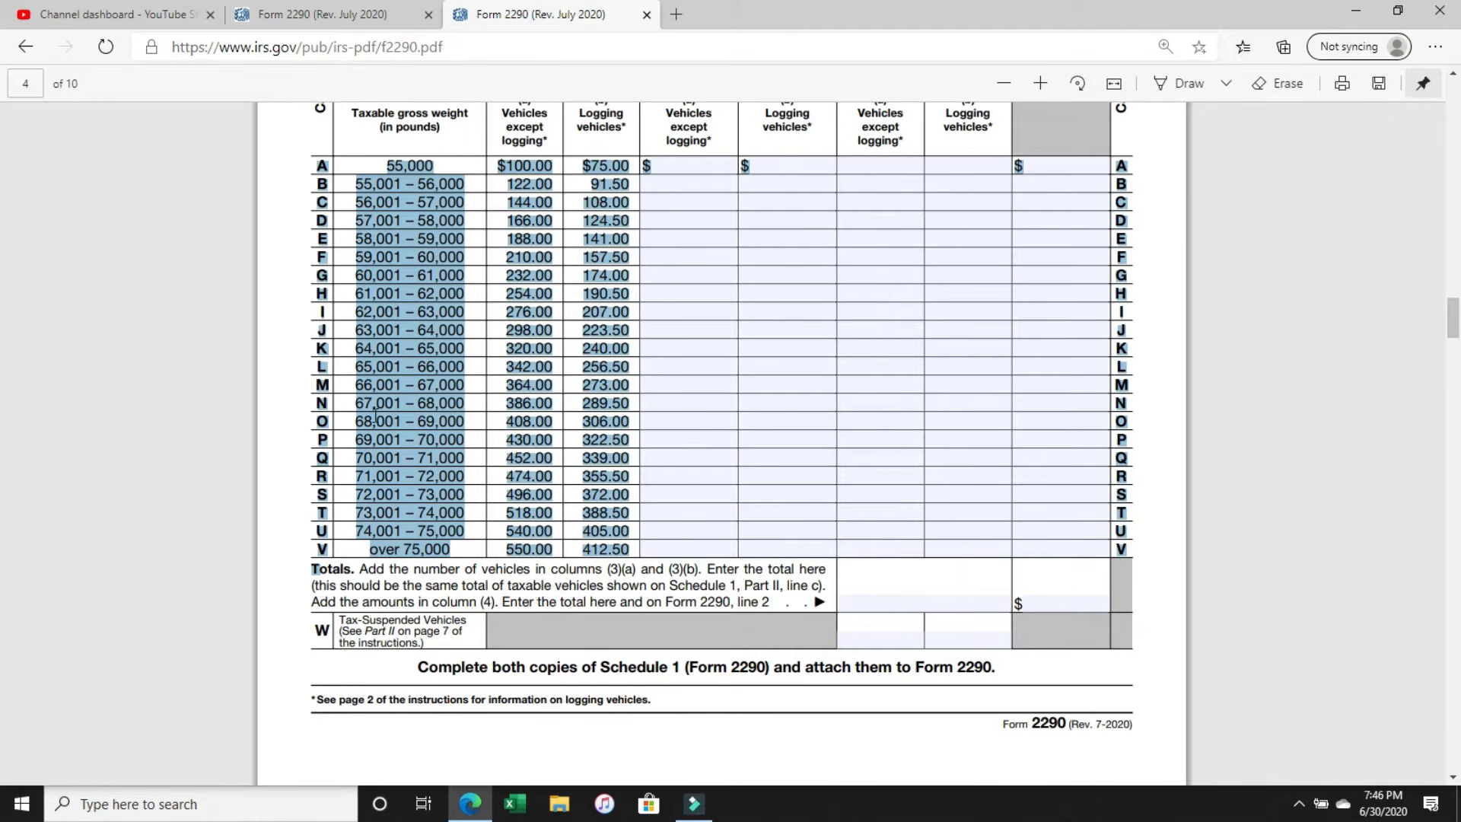
Examine category V (over 75,000 pounds) in the Tax Computation table, highlighting its annual tax for vehicles except logging.
click(359, 555)
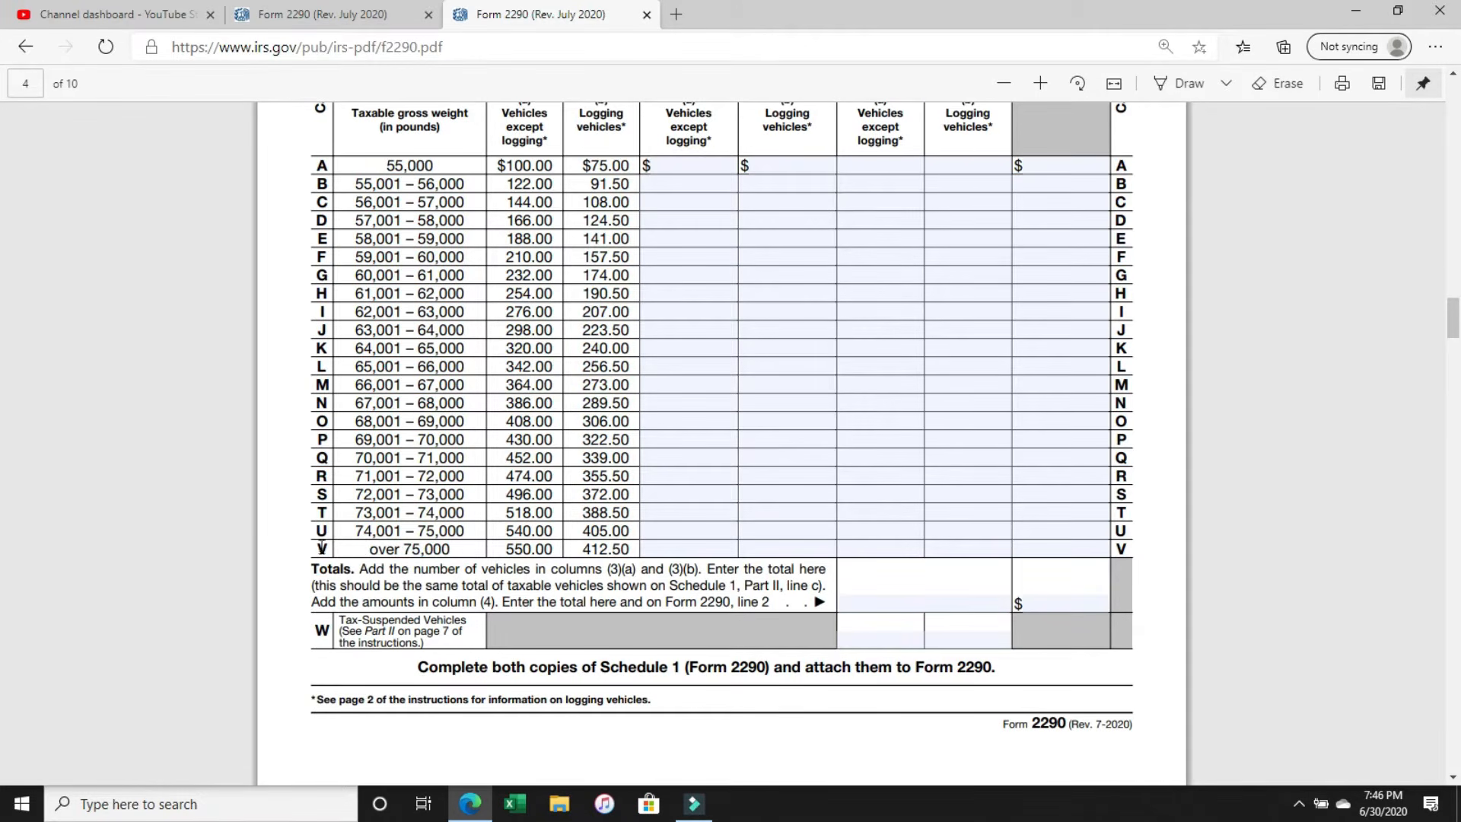
mouse_move(309, 548)
mouse_down()
mouse_move(453, 539)
mouse_move(318, 554)
mouse_up()
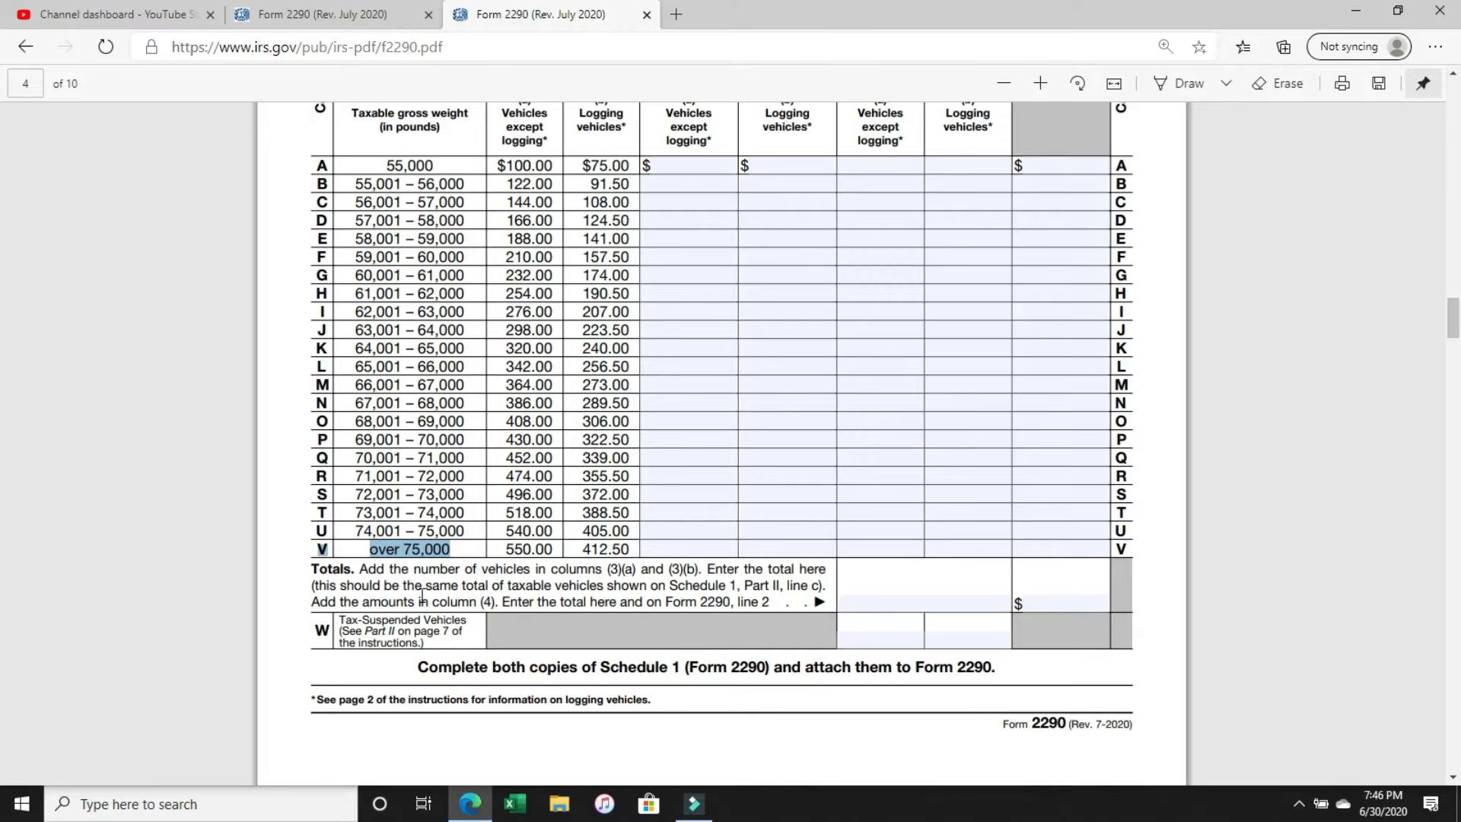
scroll(421, 596, up, 1)
scroll(421, 596, down, 1)
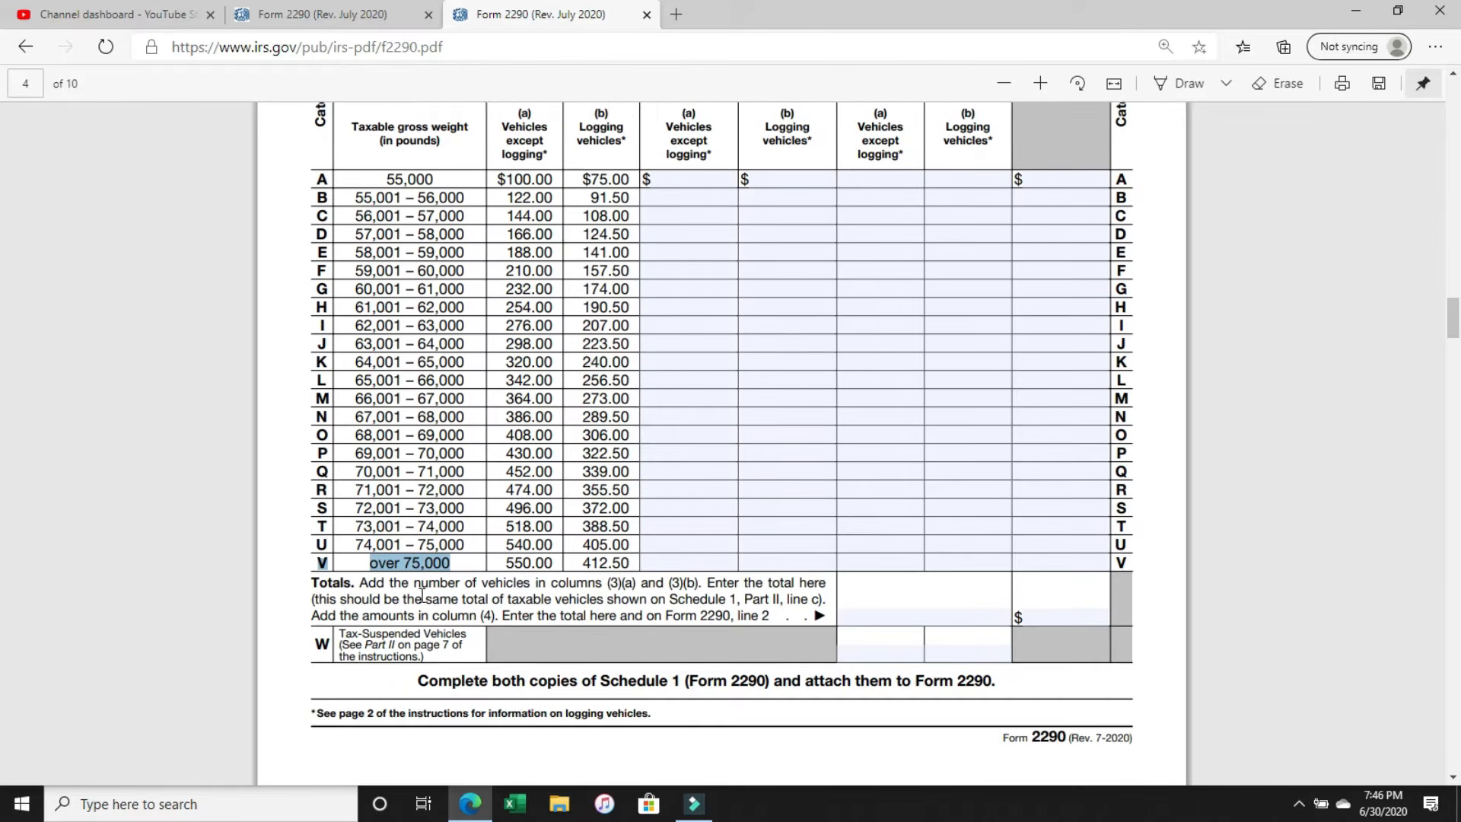
scroll(422, 596, up, 1)
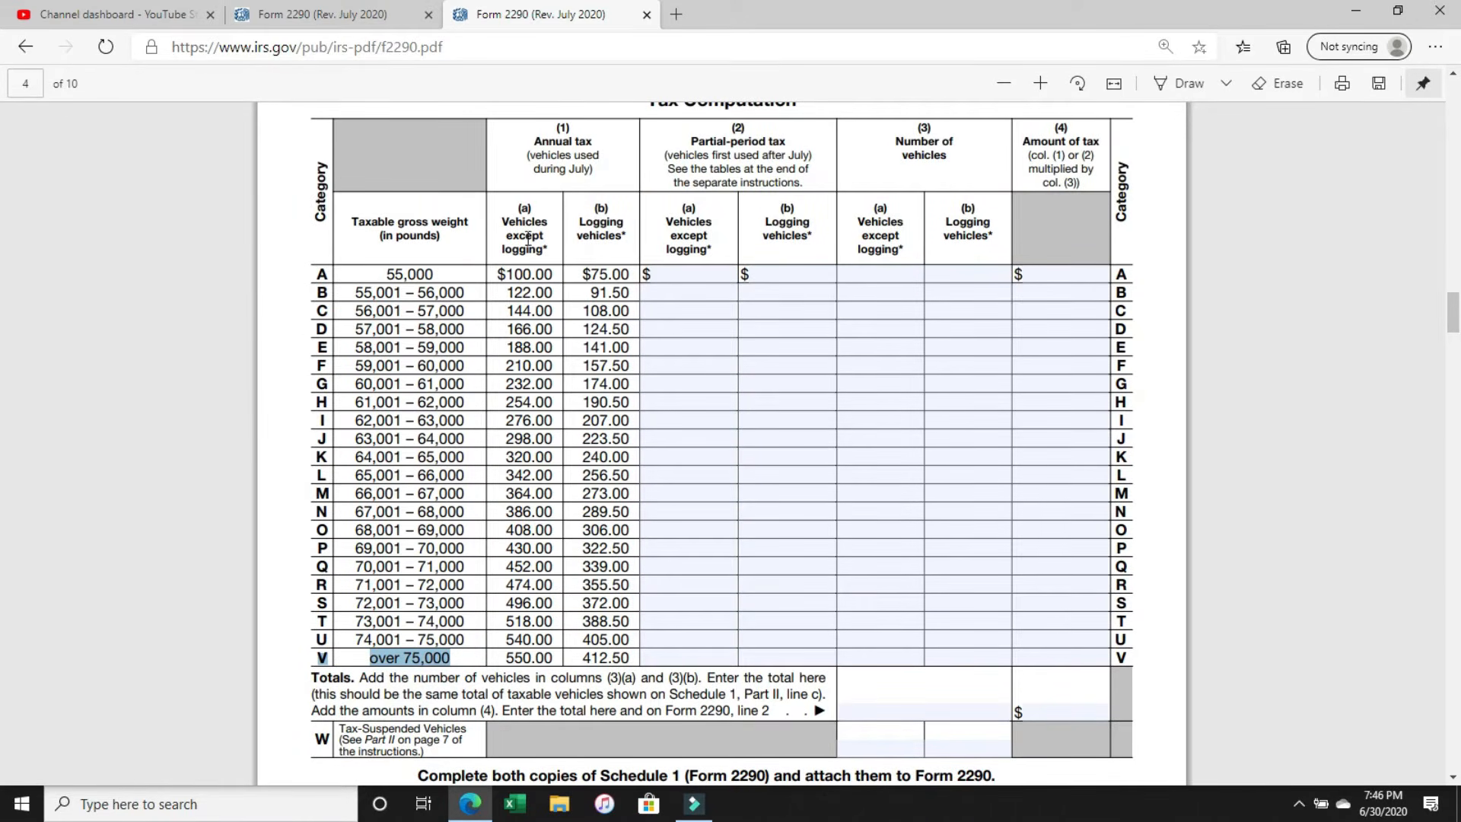
drag(500, 209, 547, 251)
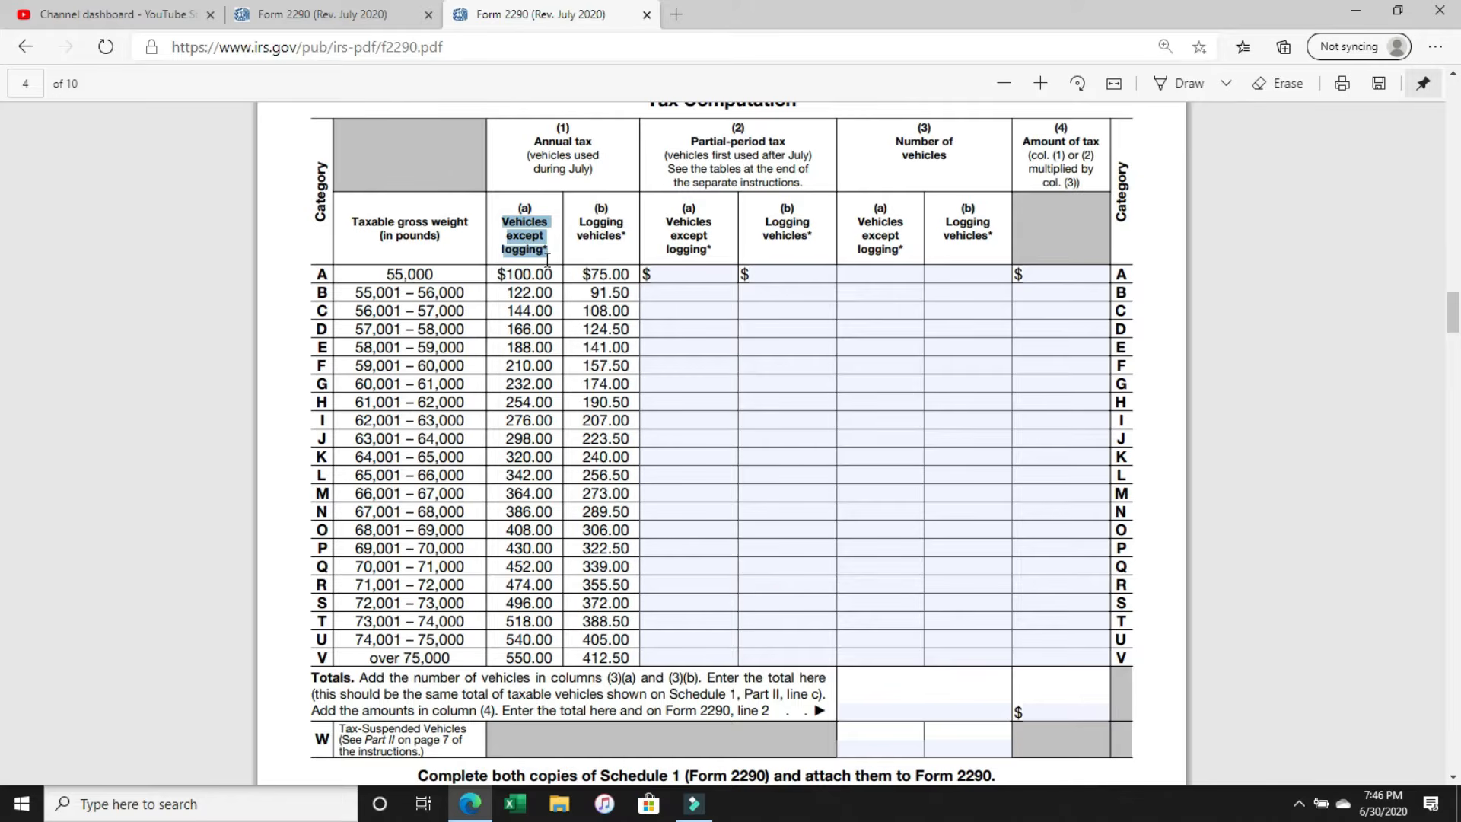
click(553, 656)
drag(553, 656, 502, 658)
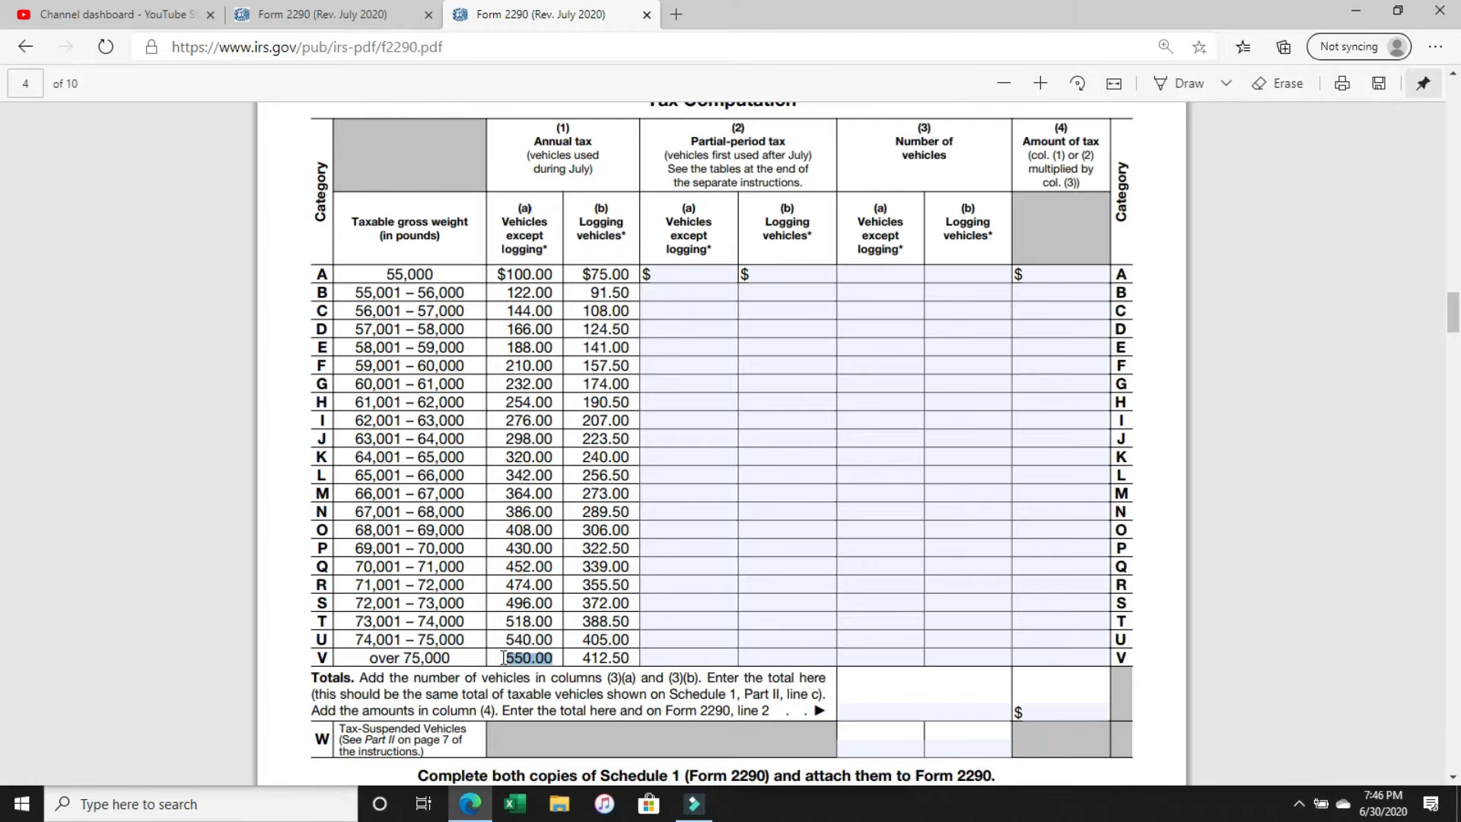
Compare category V's annual tax for logging and non-logging vehicles, and review the partial-period tax column for vehicles first used after July.
click(618, 225)
scroll(618, 225, down, 2)
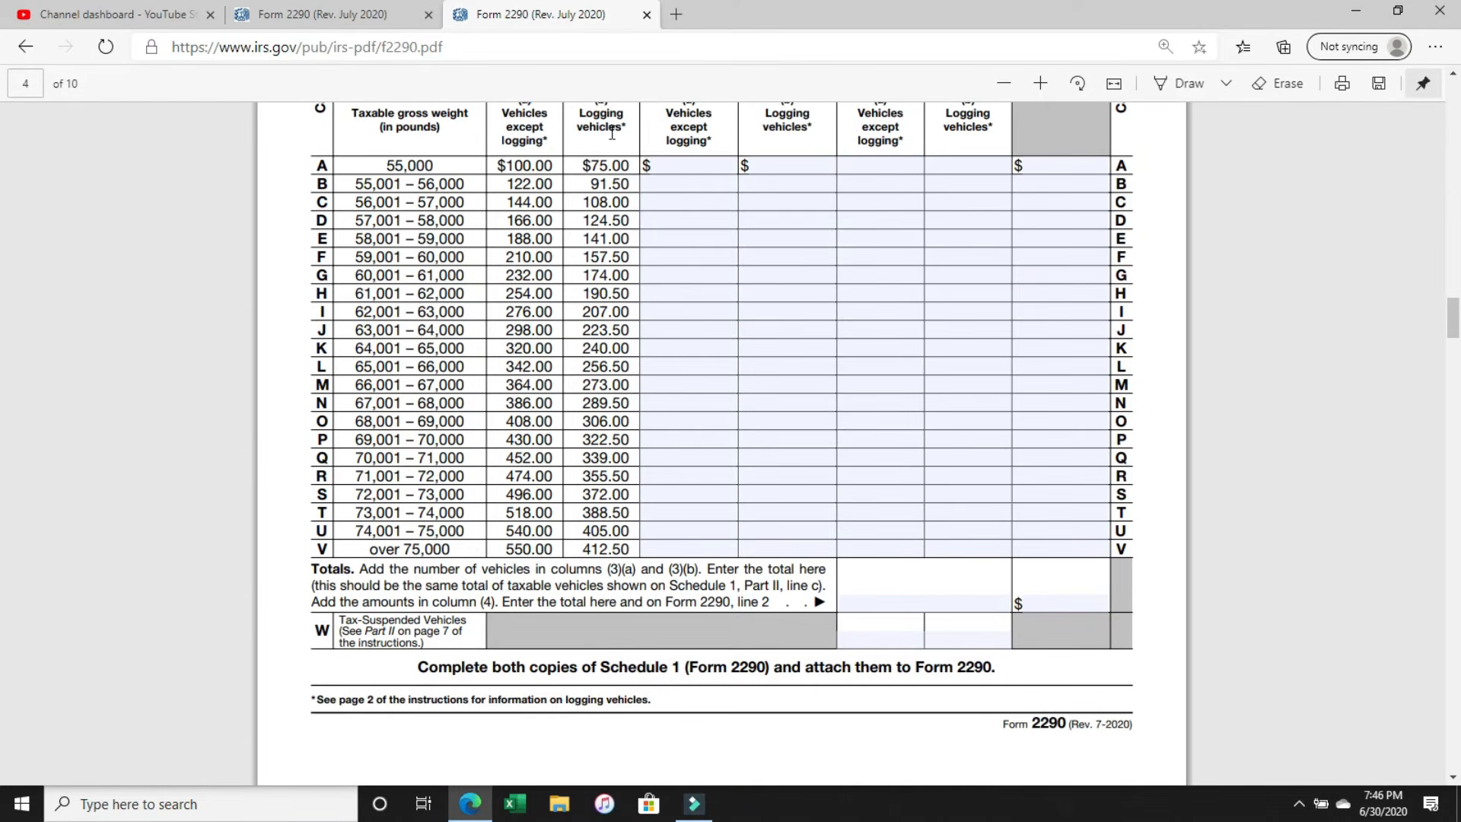
drag(612, 146, 609, 257)
click(629, 536)
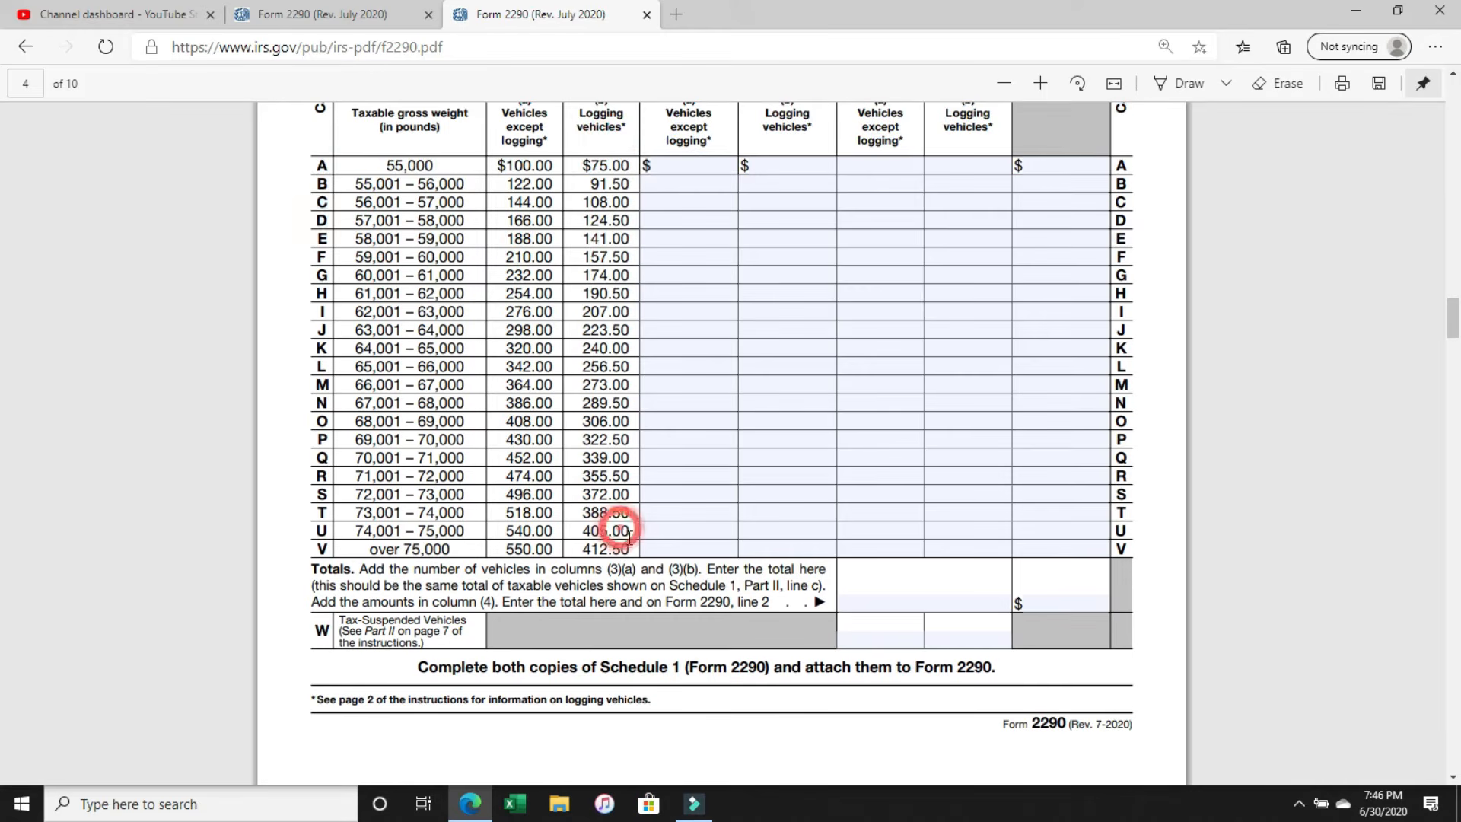
drag(632, 546, 502, 549)
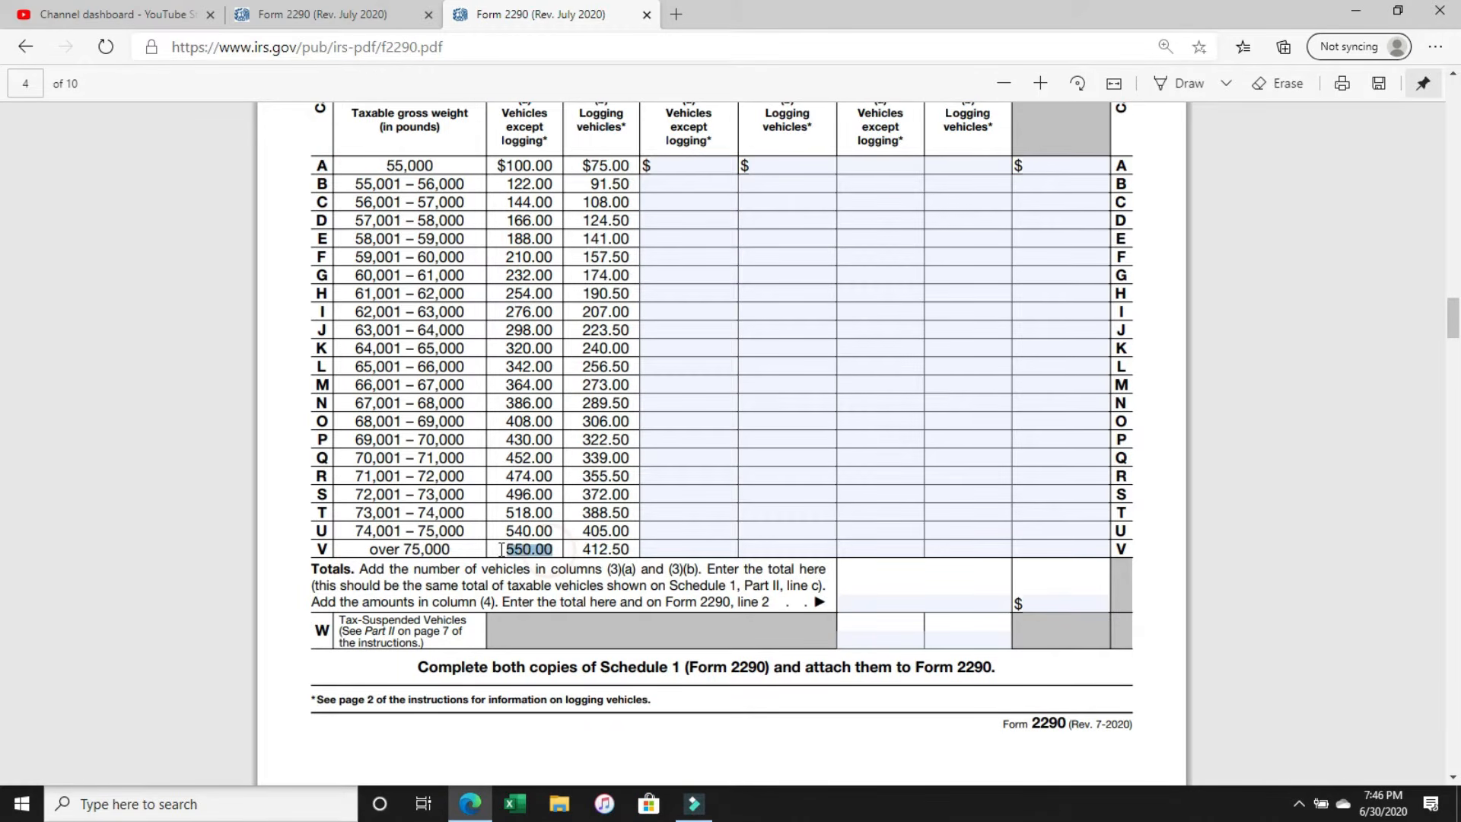
scroll(652, 508, up, 1)
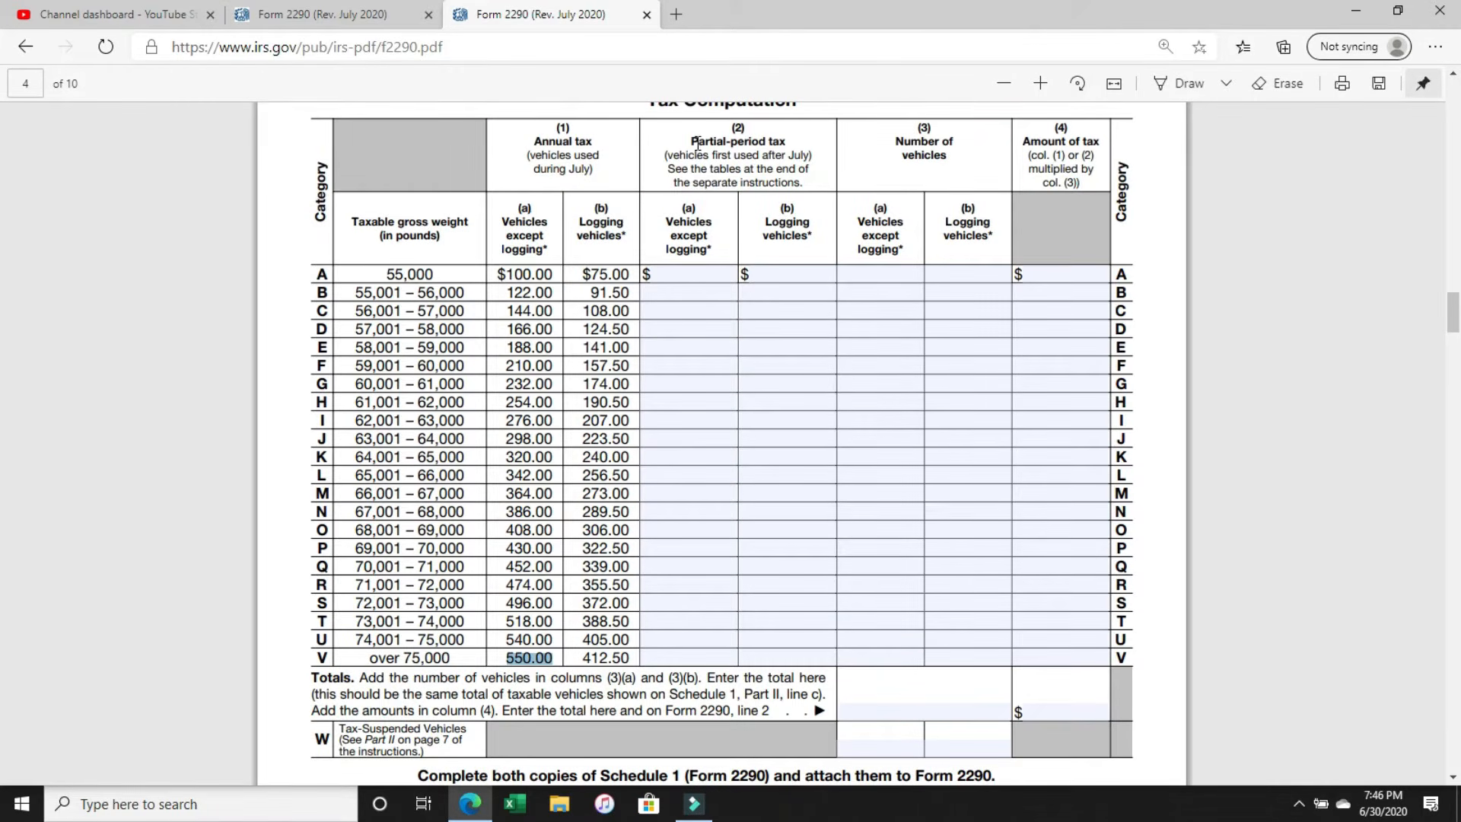
drag(689, 141, 792, 155)
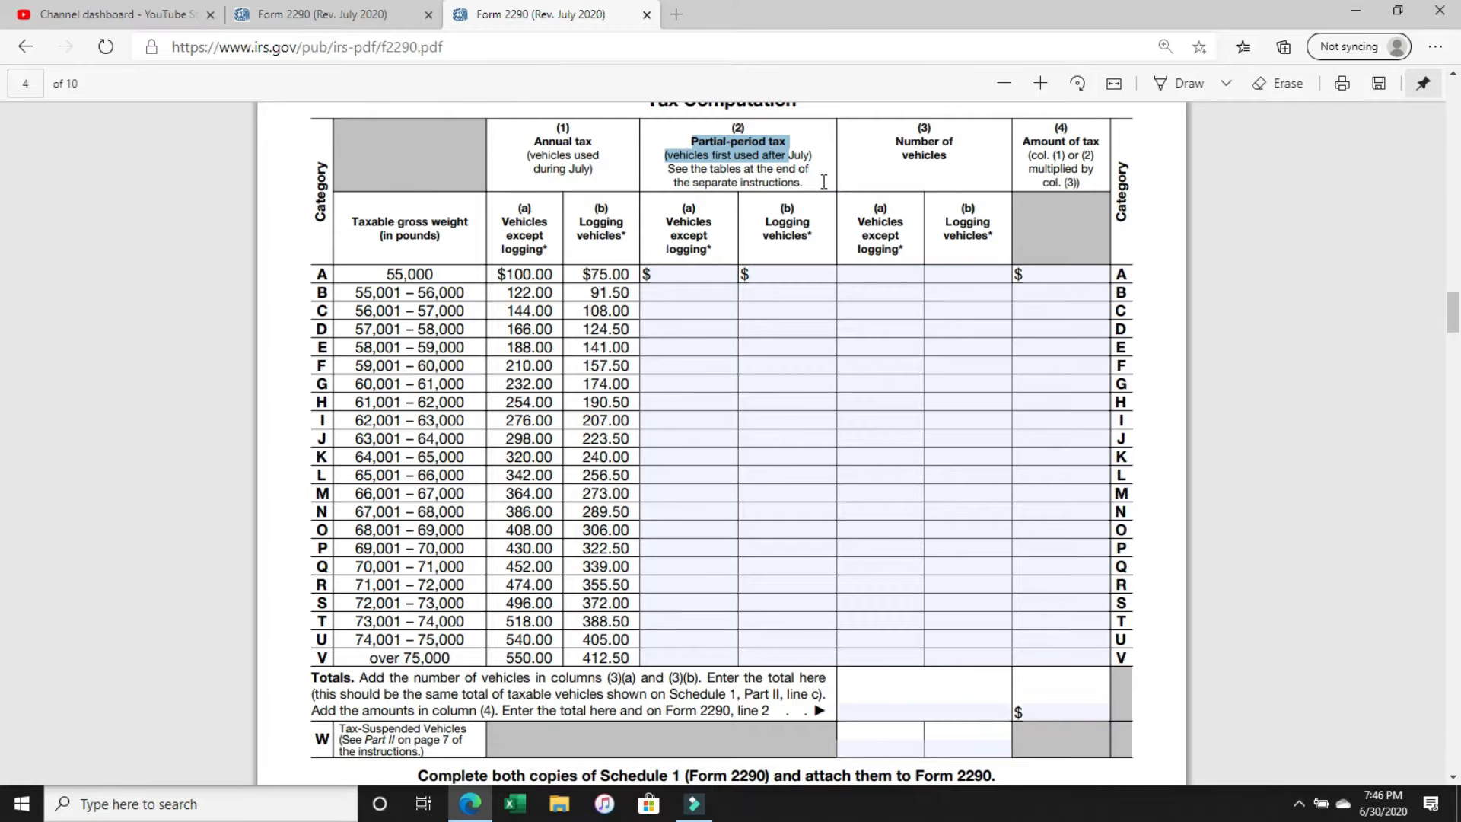
click(703, 172)
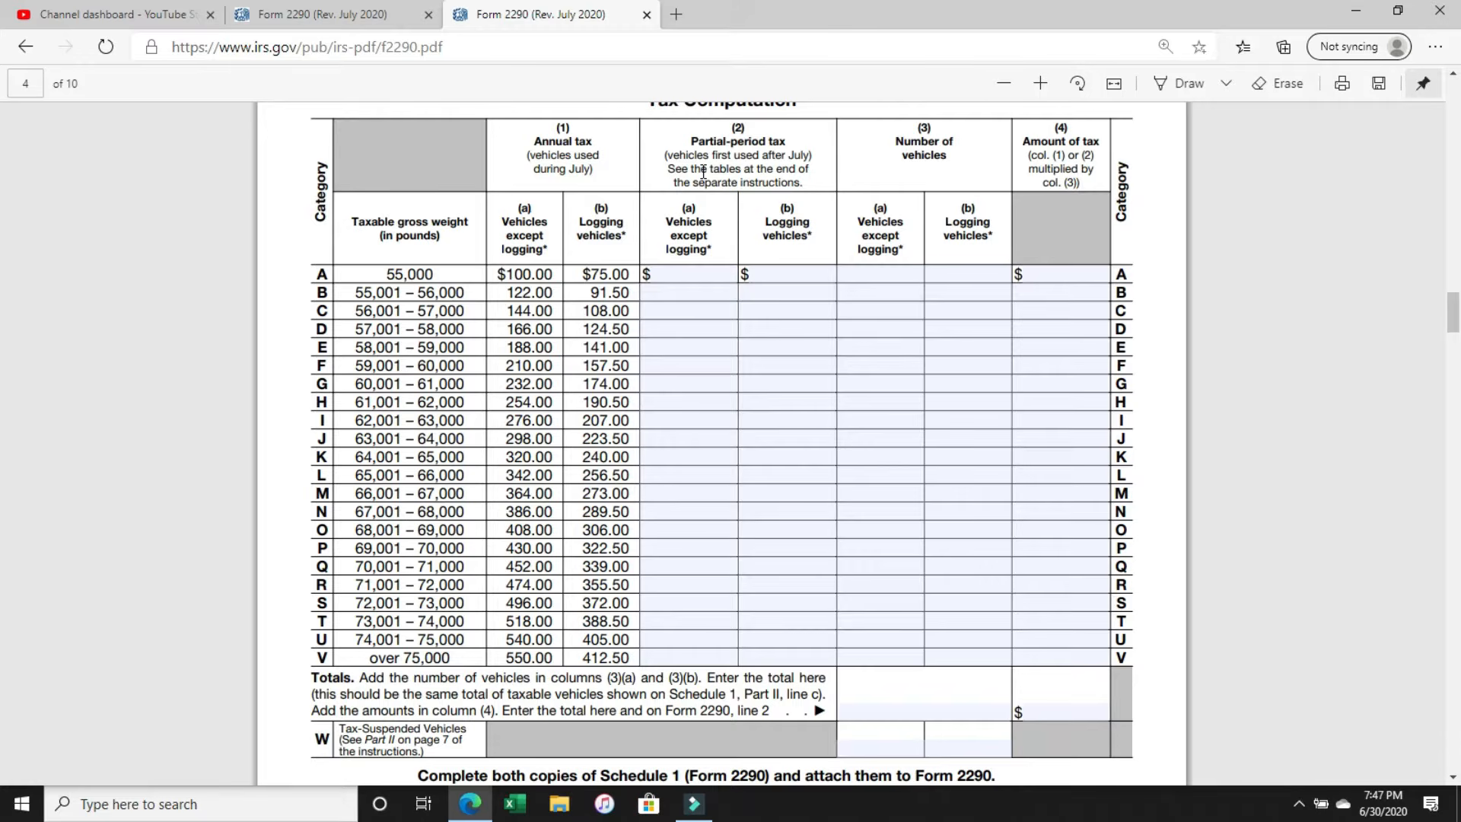
click(692, 659)
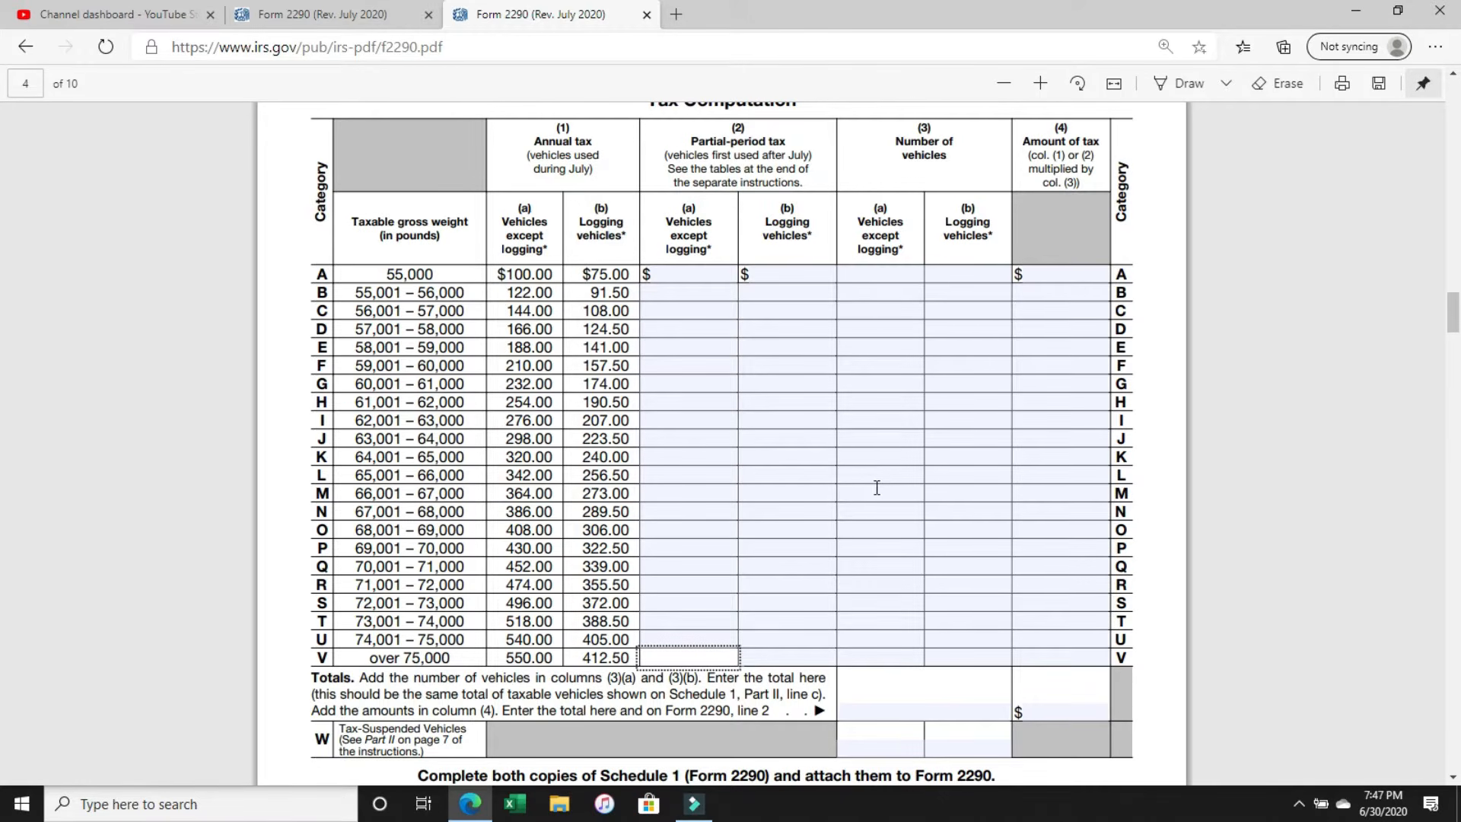
Enter 1 as the number of vehicles except logging in category V, column (3)(a).
drag(898, 153, 941, 157)
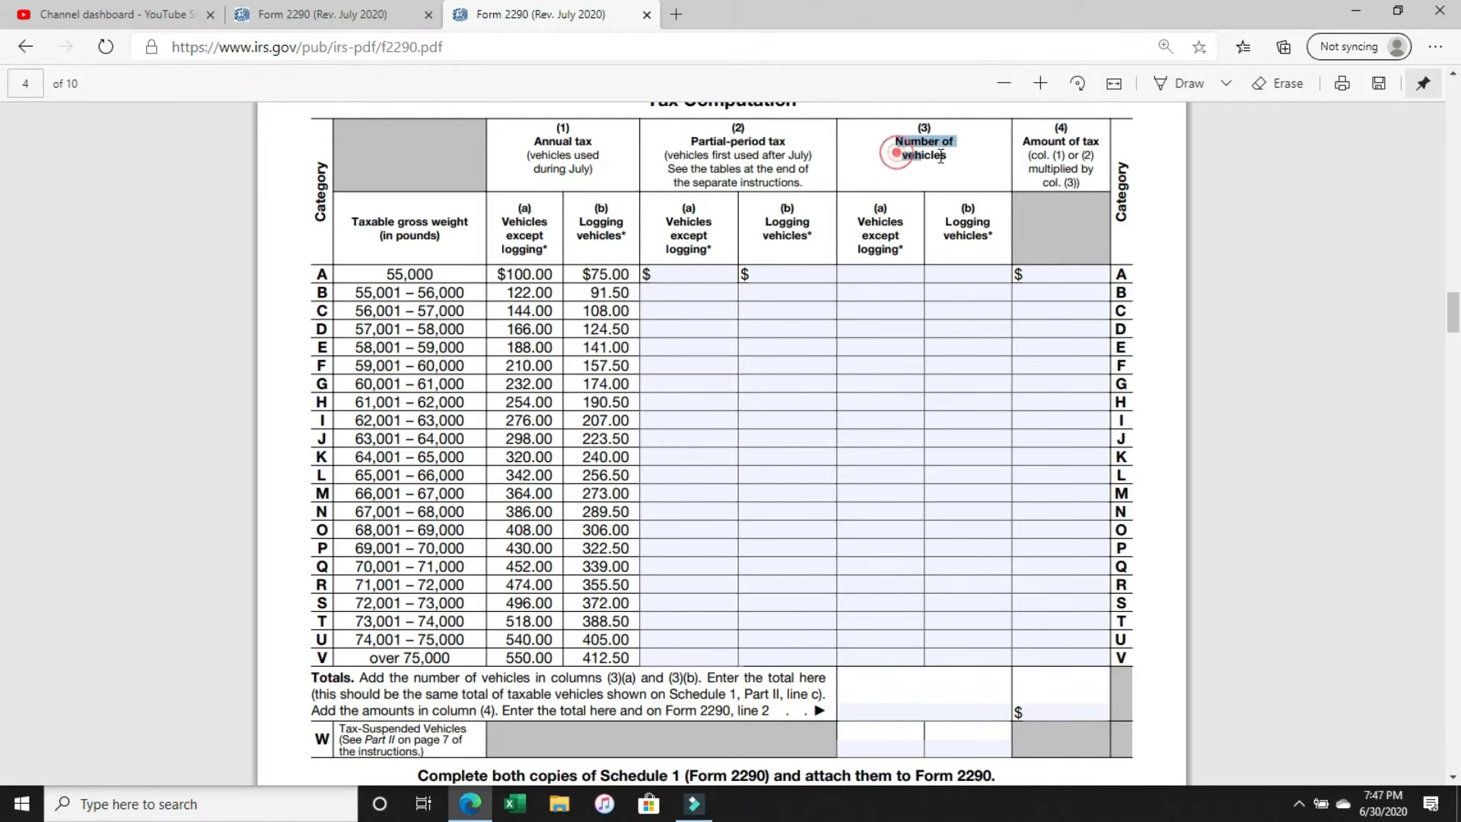
click(870, 662)
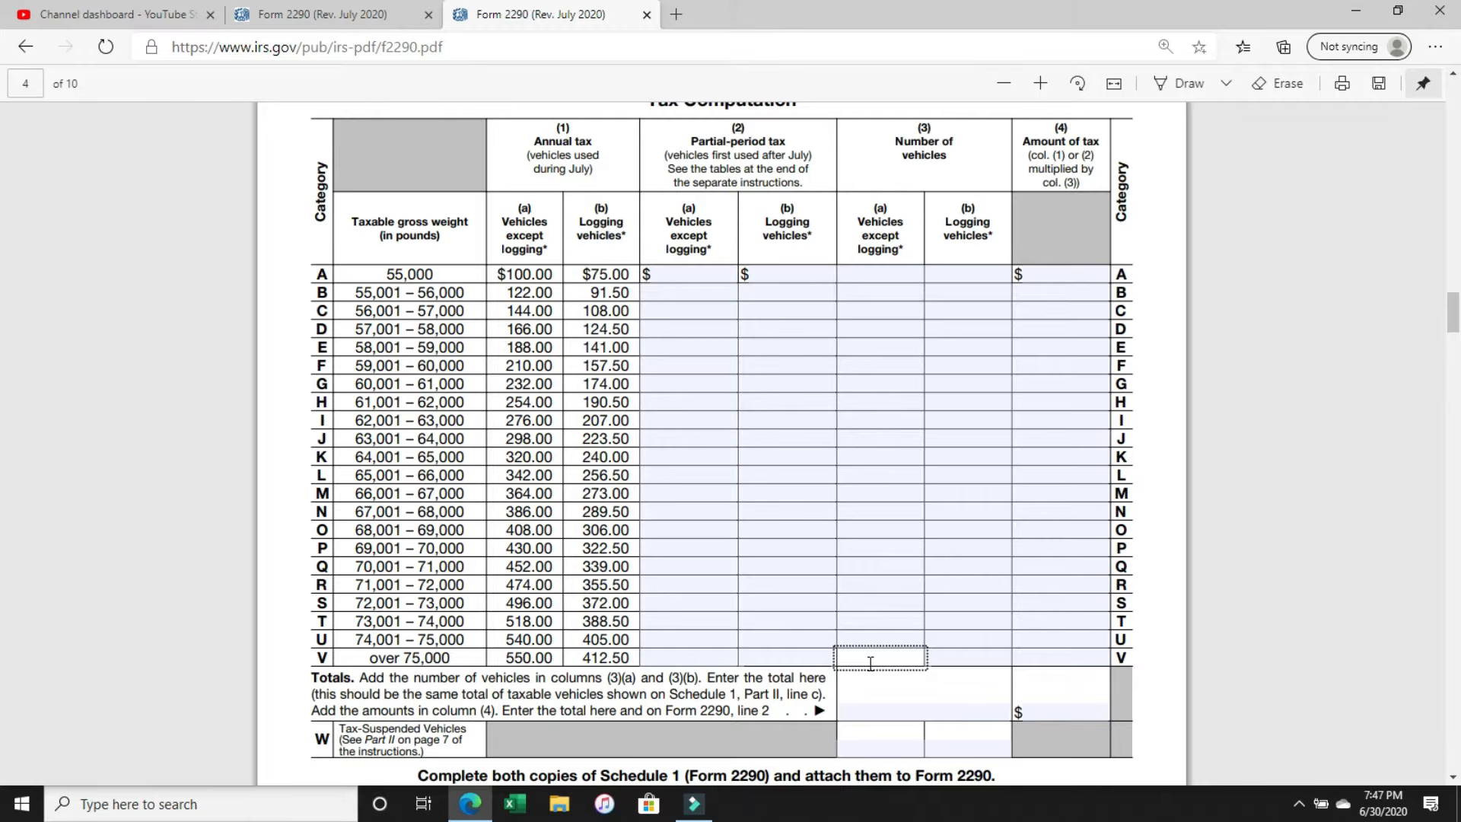
text(1)
drag(956, 221, 991, 222)
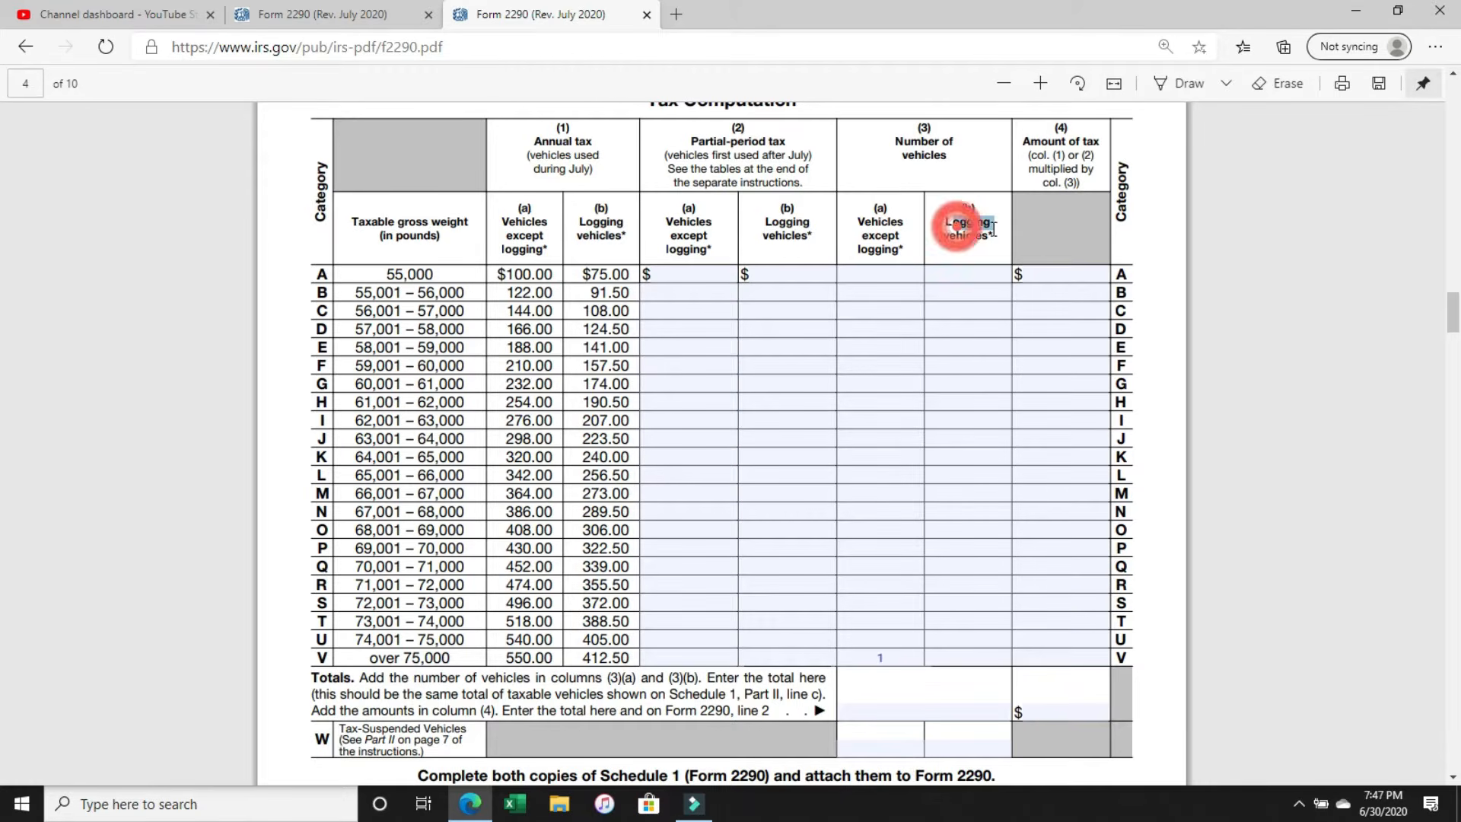
drag(858, 218, 912, 262)
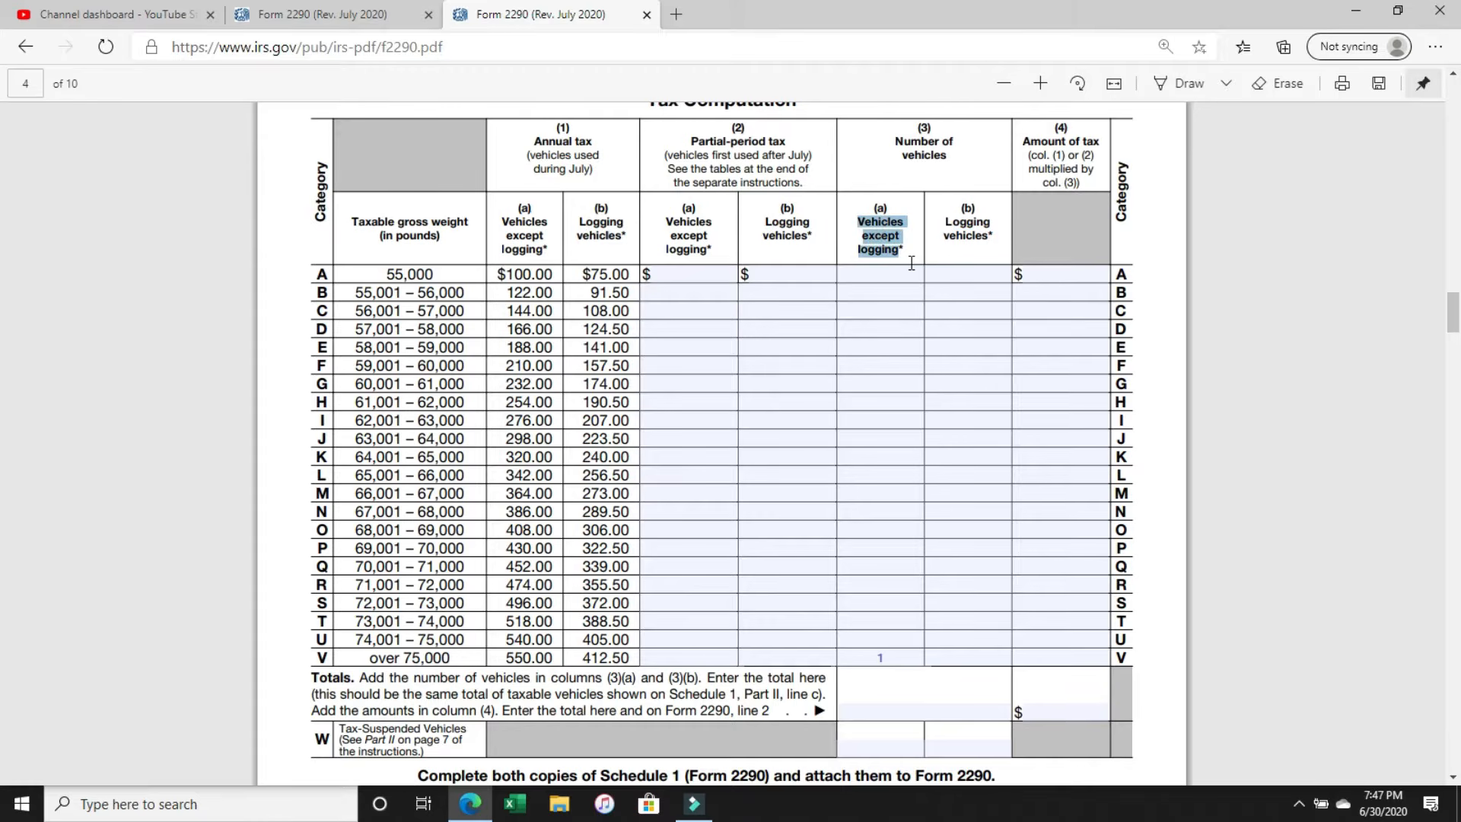
Enter 550.00 as the amount of tax for category V in column (4).
click(1065, 656)
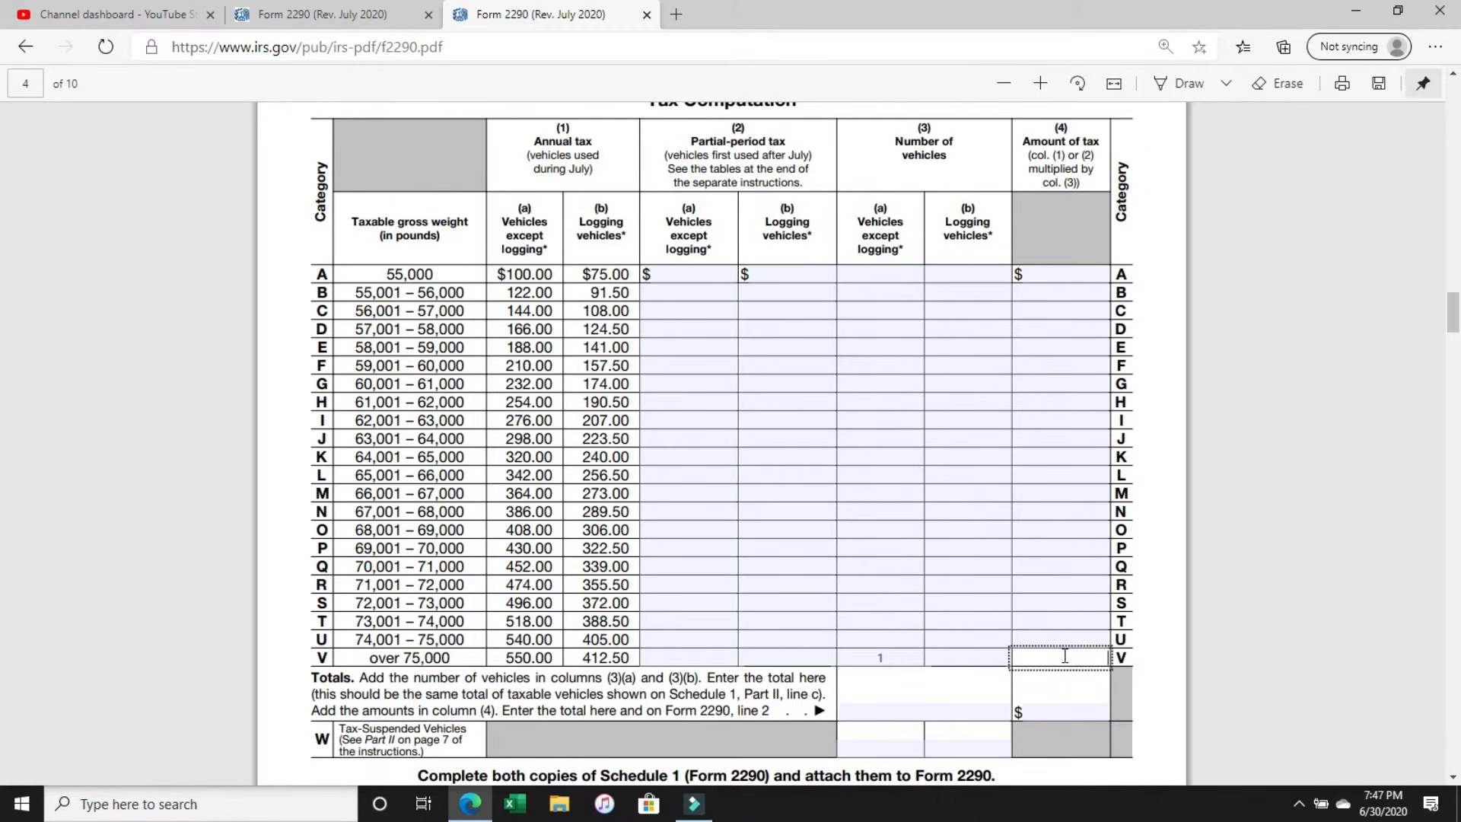
text(550.00)
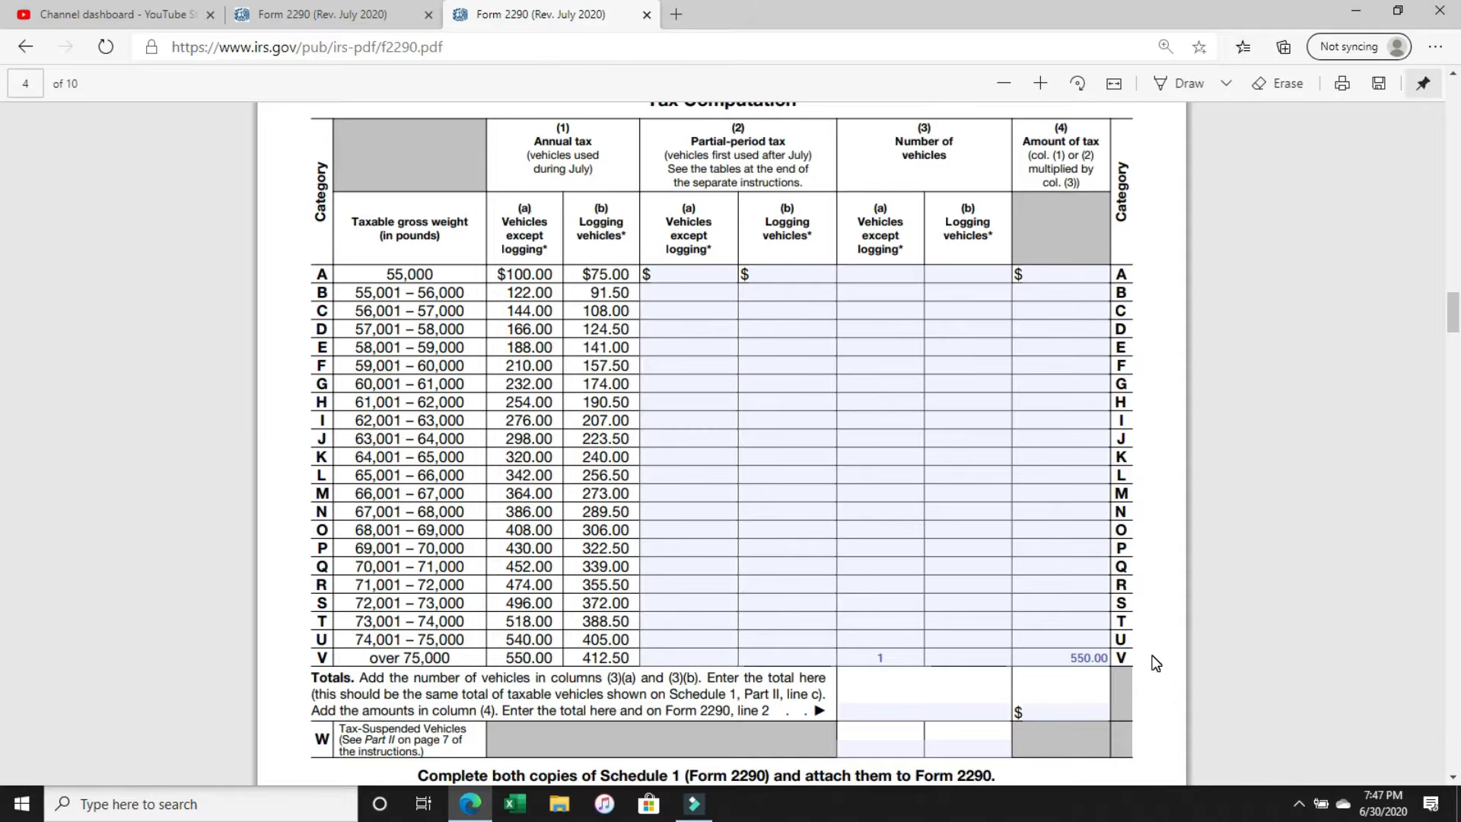
Check the line 2 instruction in Part I against the column (4) Amount of tax on page 2, including the category V entry.
scroll(1155, 662, up, 15)
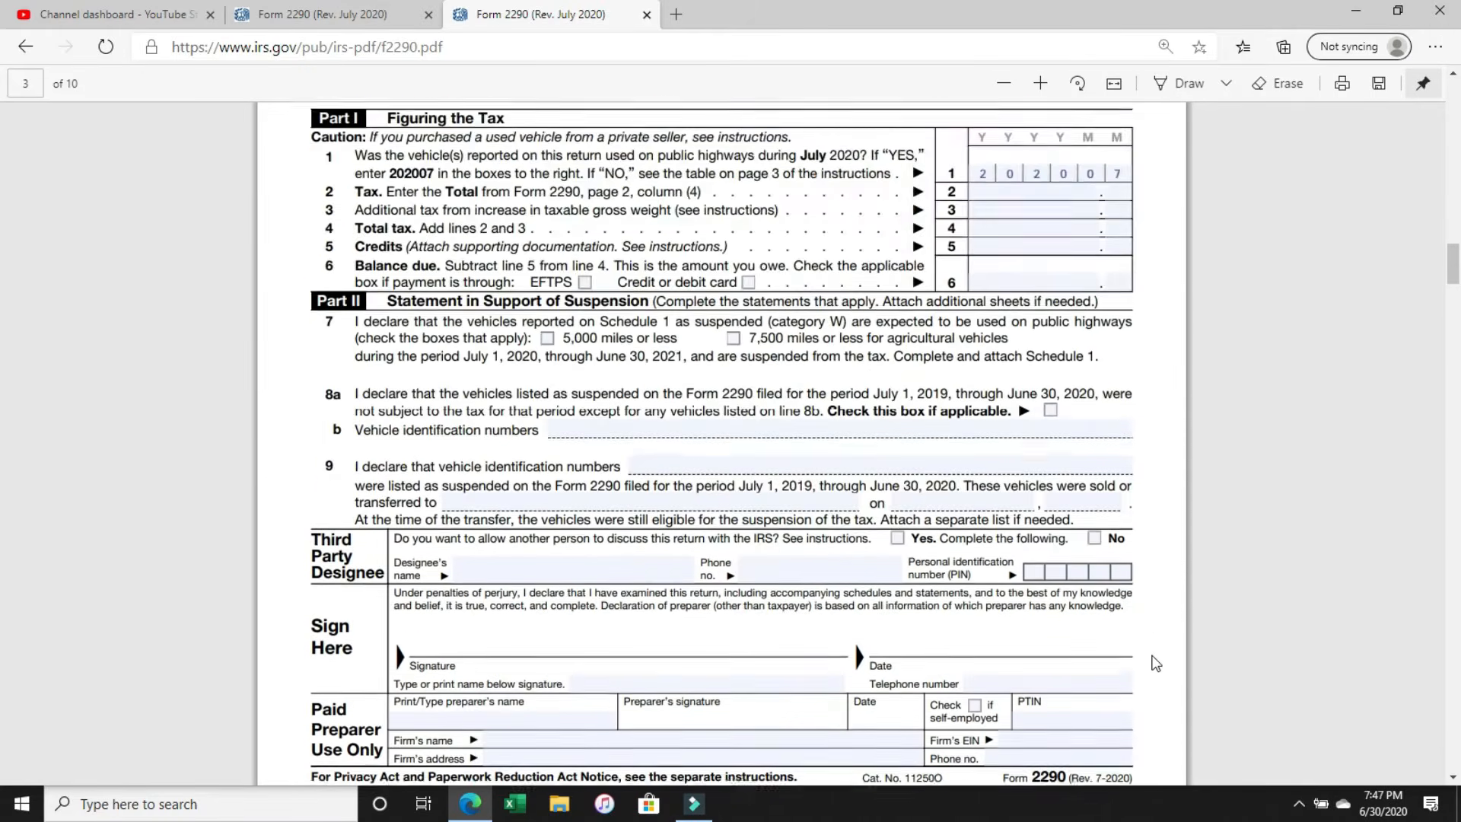
scroll(1154, 662, up, 2)
click(983, 293)
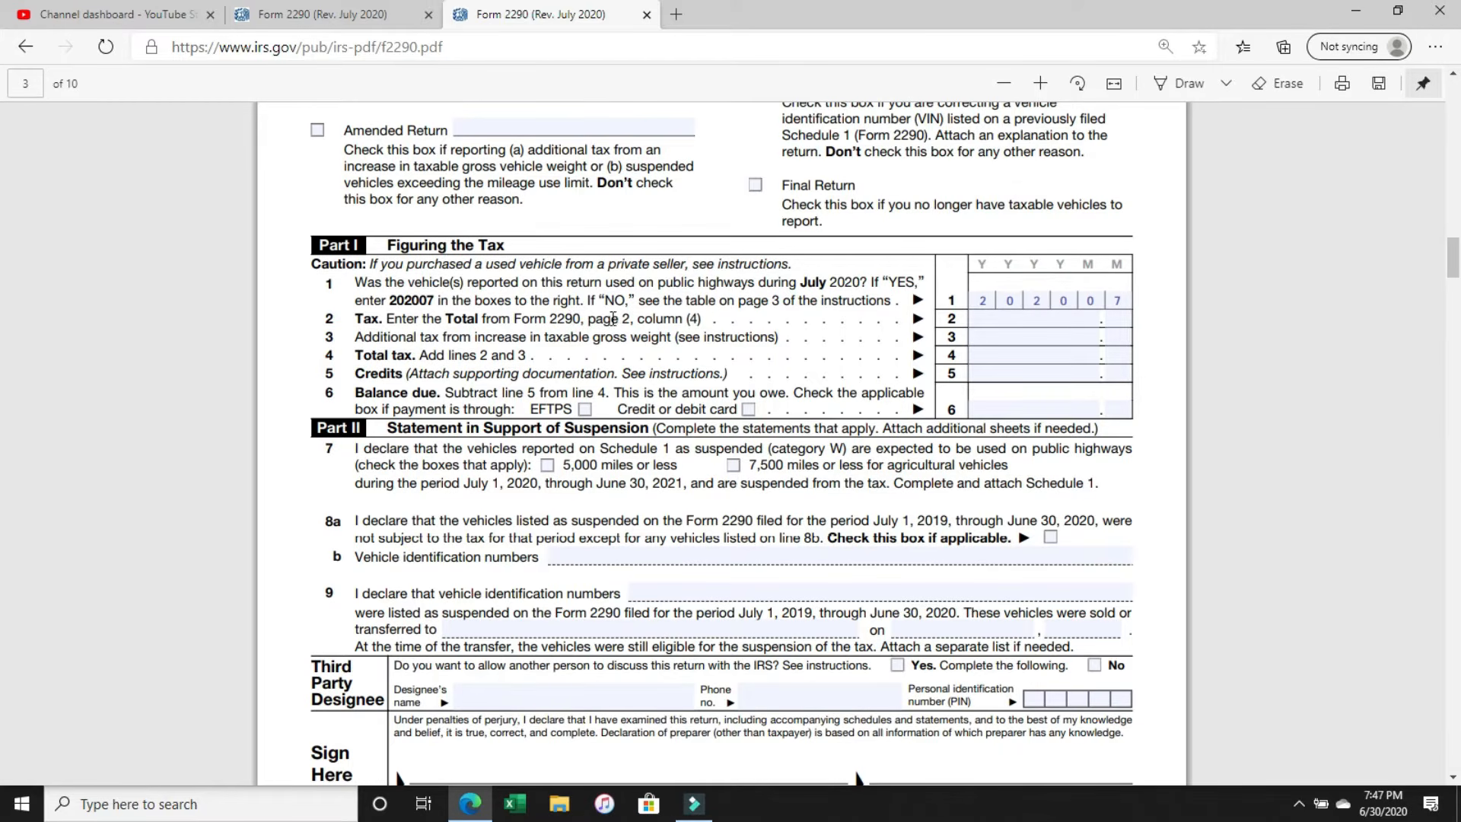
scroll(704, 362, down, 15)
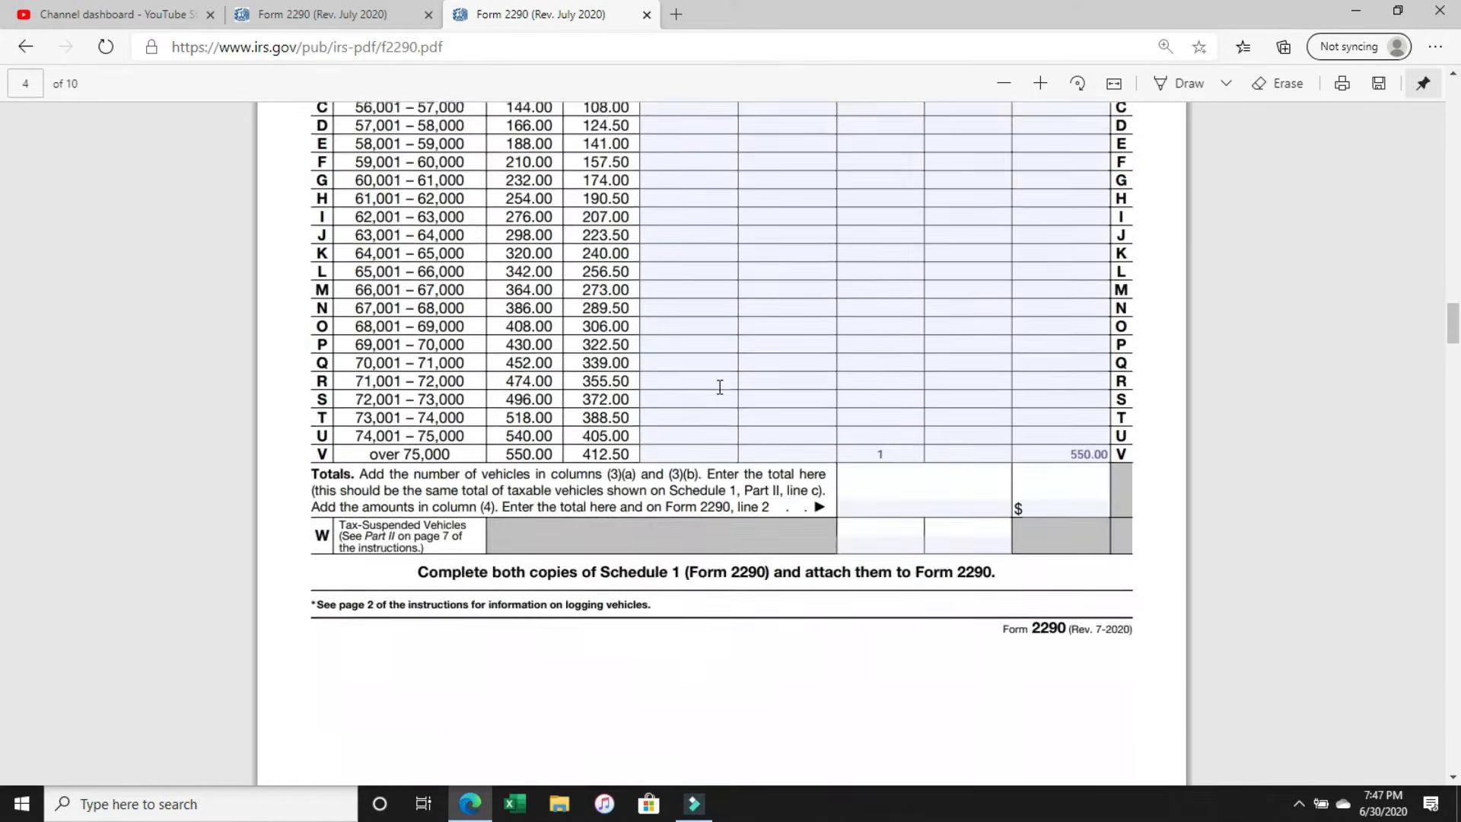
scroll(1056, 395, up, 5)
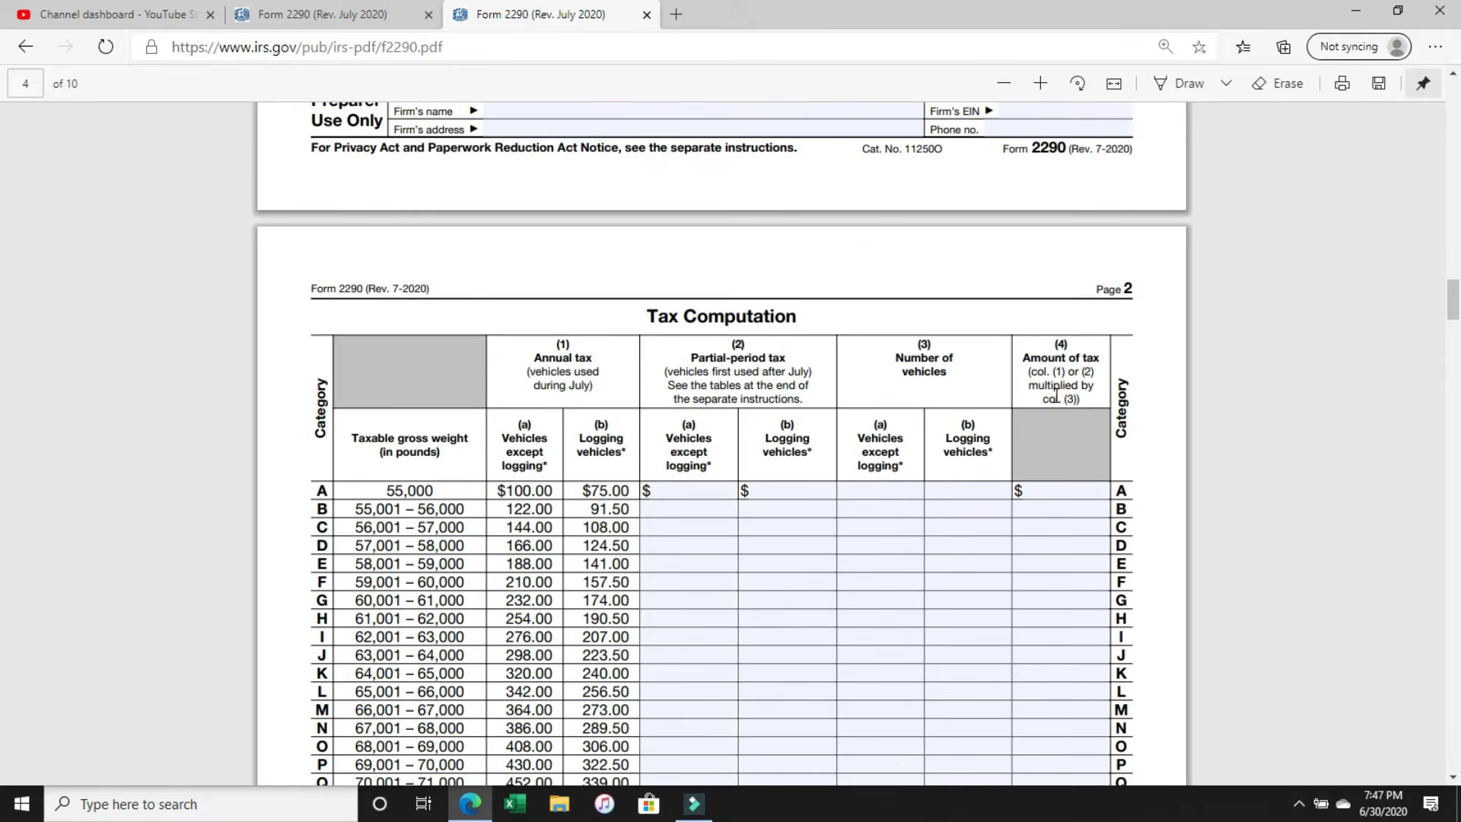
drag(1103, 289, 1143, 291)
drag(1053, 342, 1087, 396)
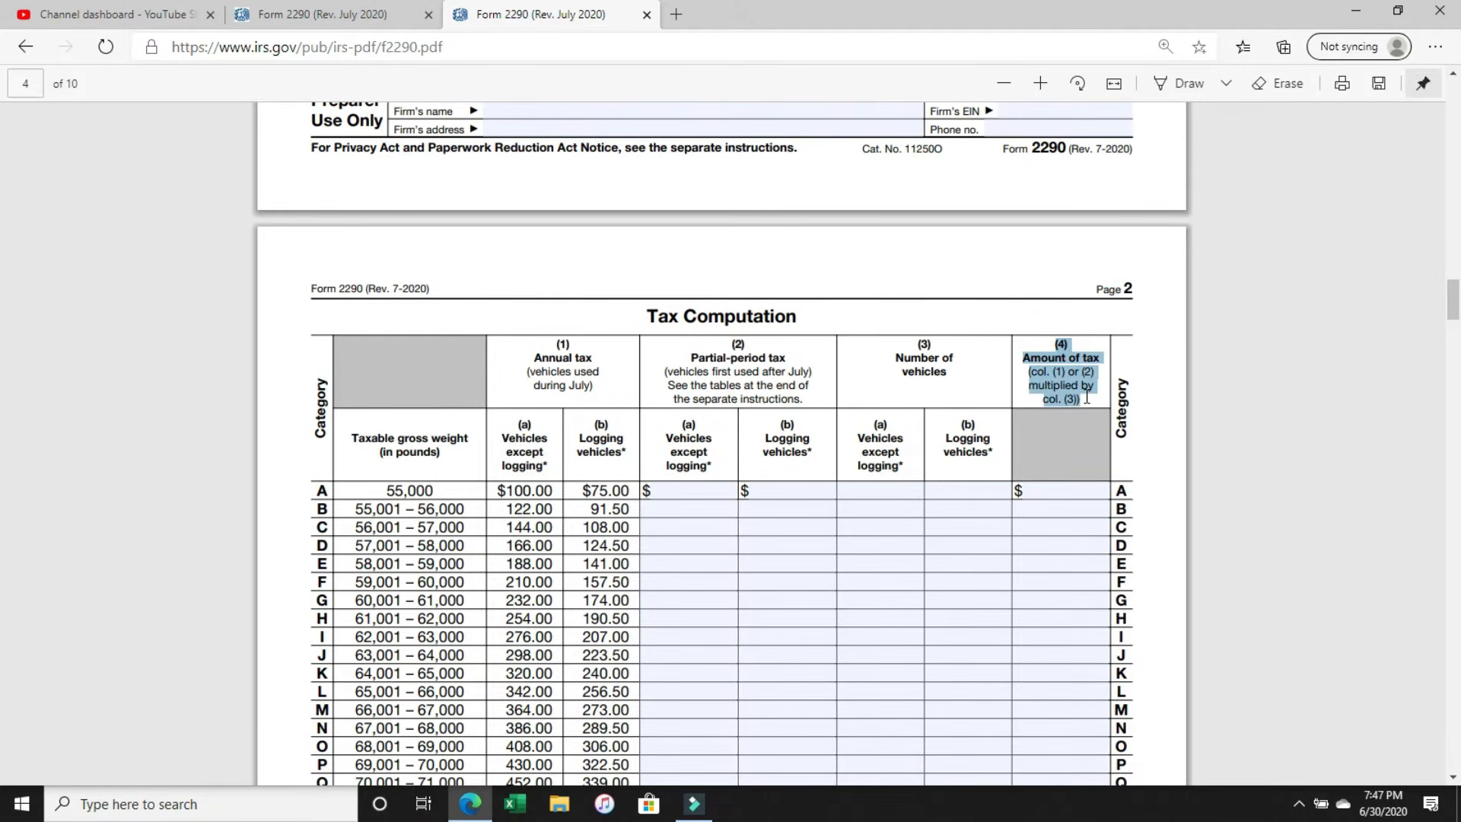
scroll(1086, 397, down, 7)
click(1041, 332)
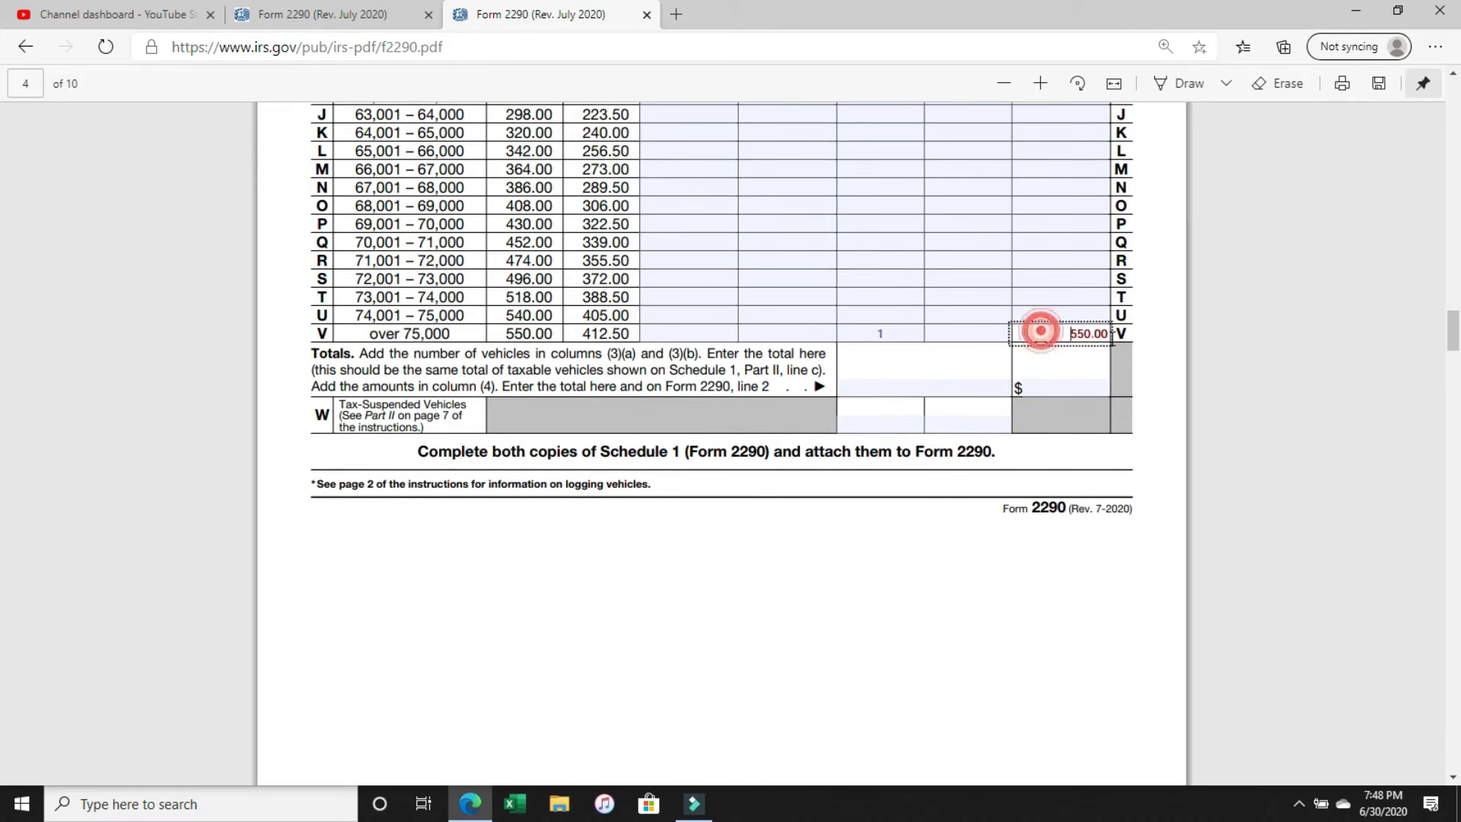
Enter the tax of 550.00 on line 2 of Part I, filling in both the dollars and the cents.
scroll(1112, 340, up, 20)
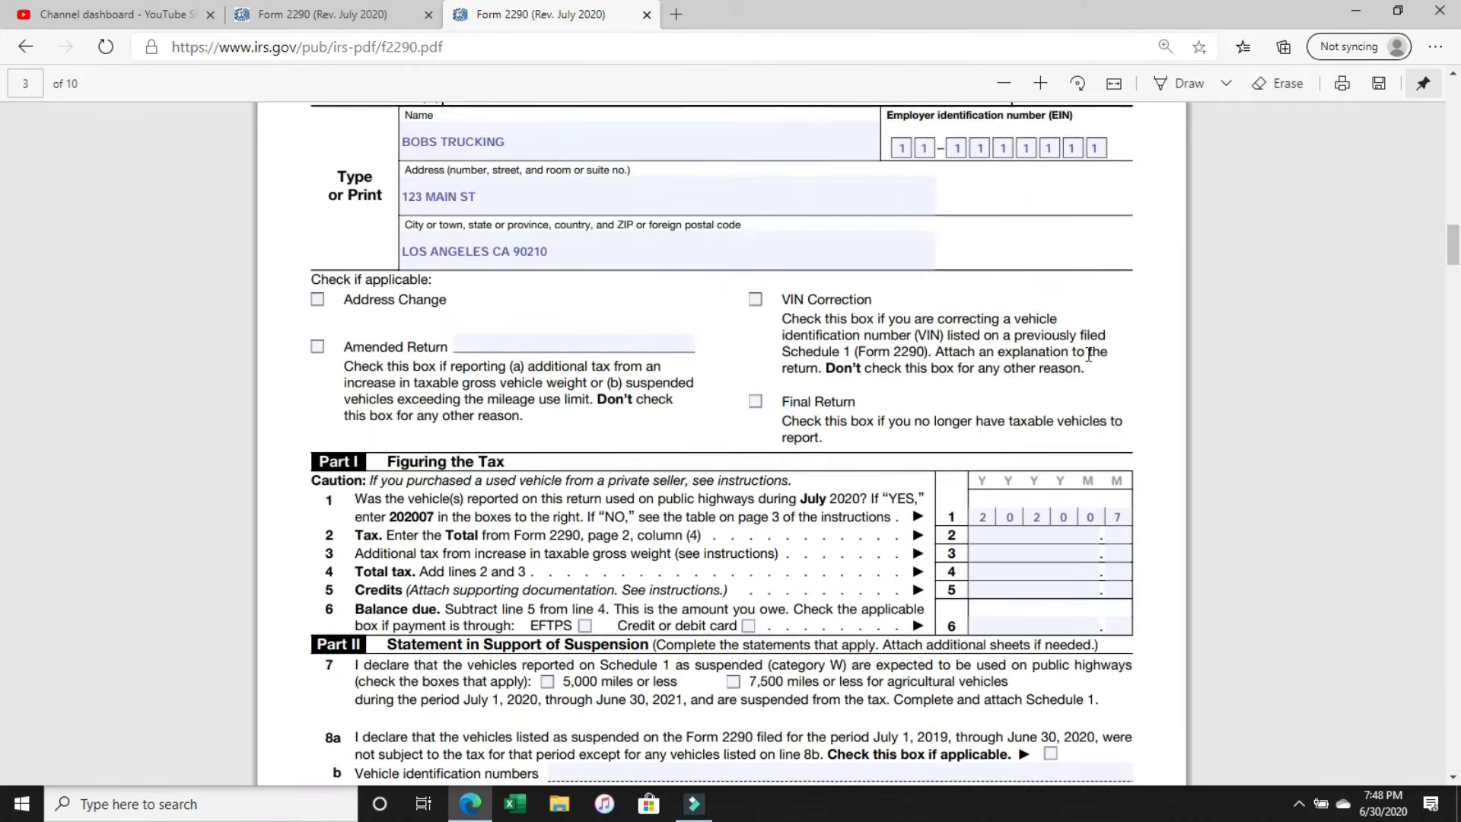
scroll(1088, 355, down, 4)
click(1028, 212)
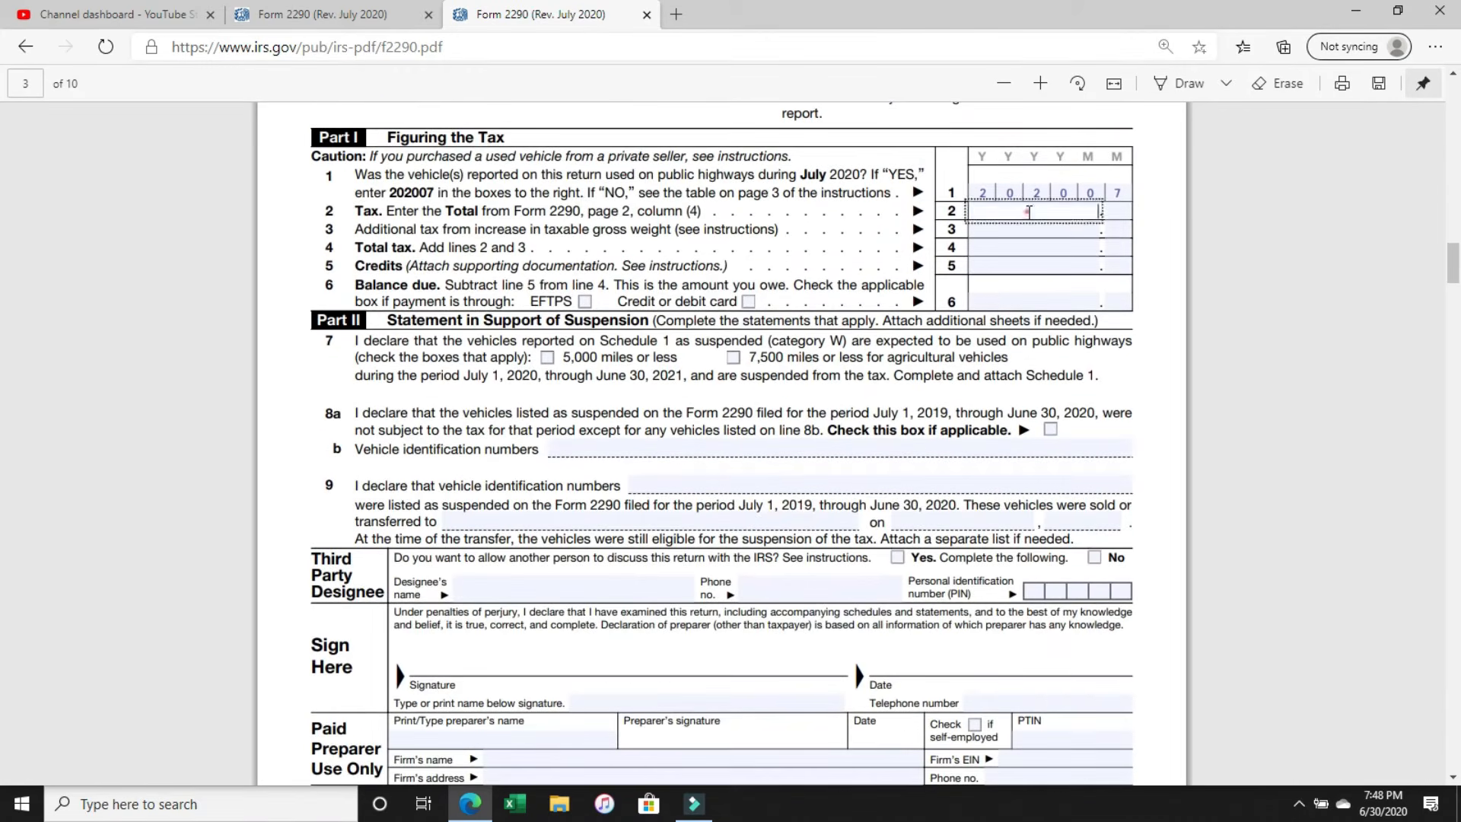
text(550)
click(1117, 213)
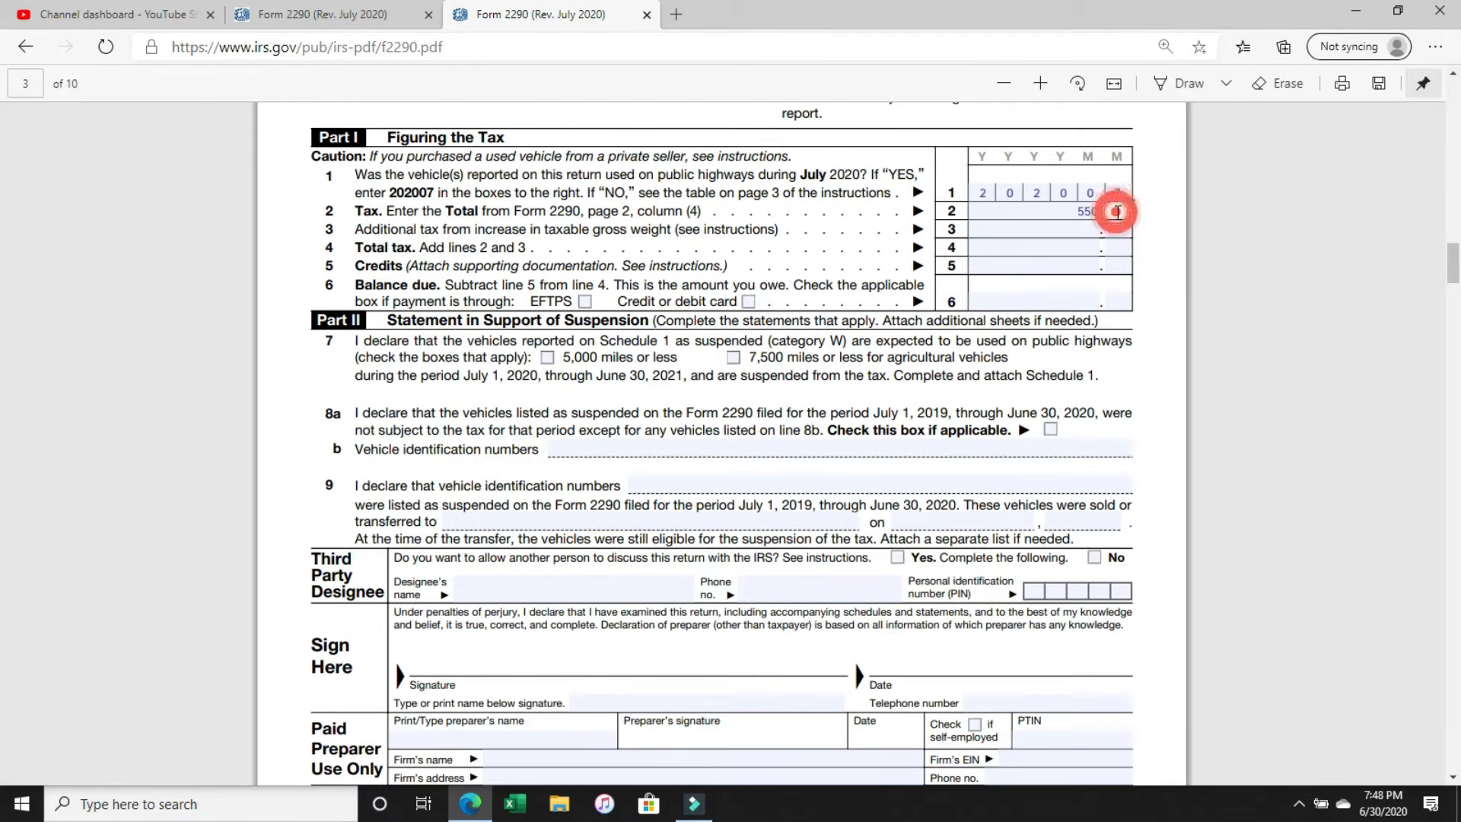
text(00)
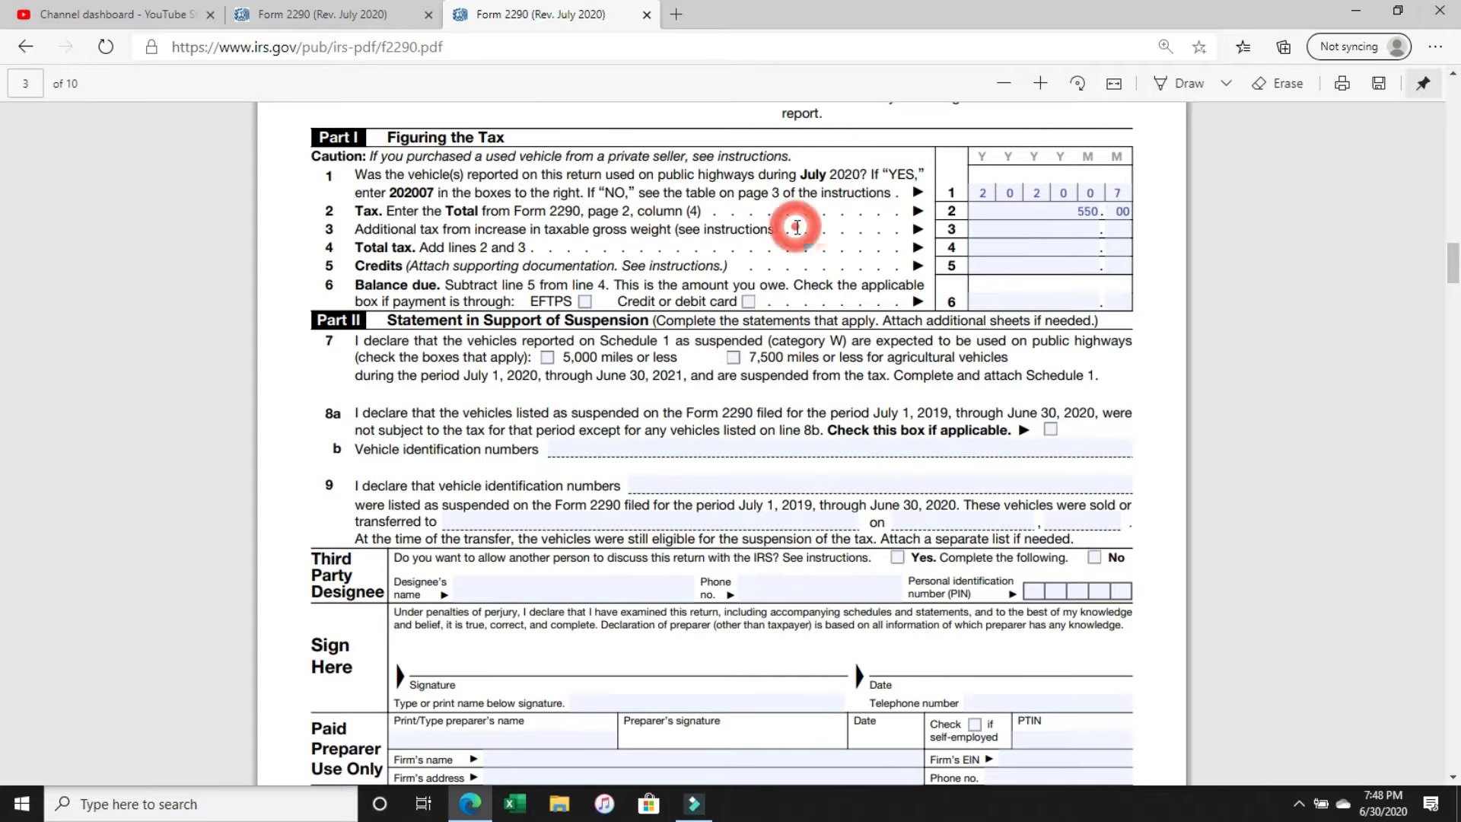
Enter the total tax of 550.00 on line 4 of Part I, adding lines 2 and 3.
scroll(795, 226, up, 5)
click(459, 348)
scroll(481, 352, down, 3)
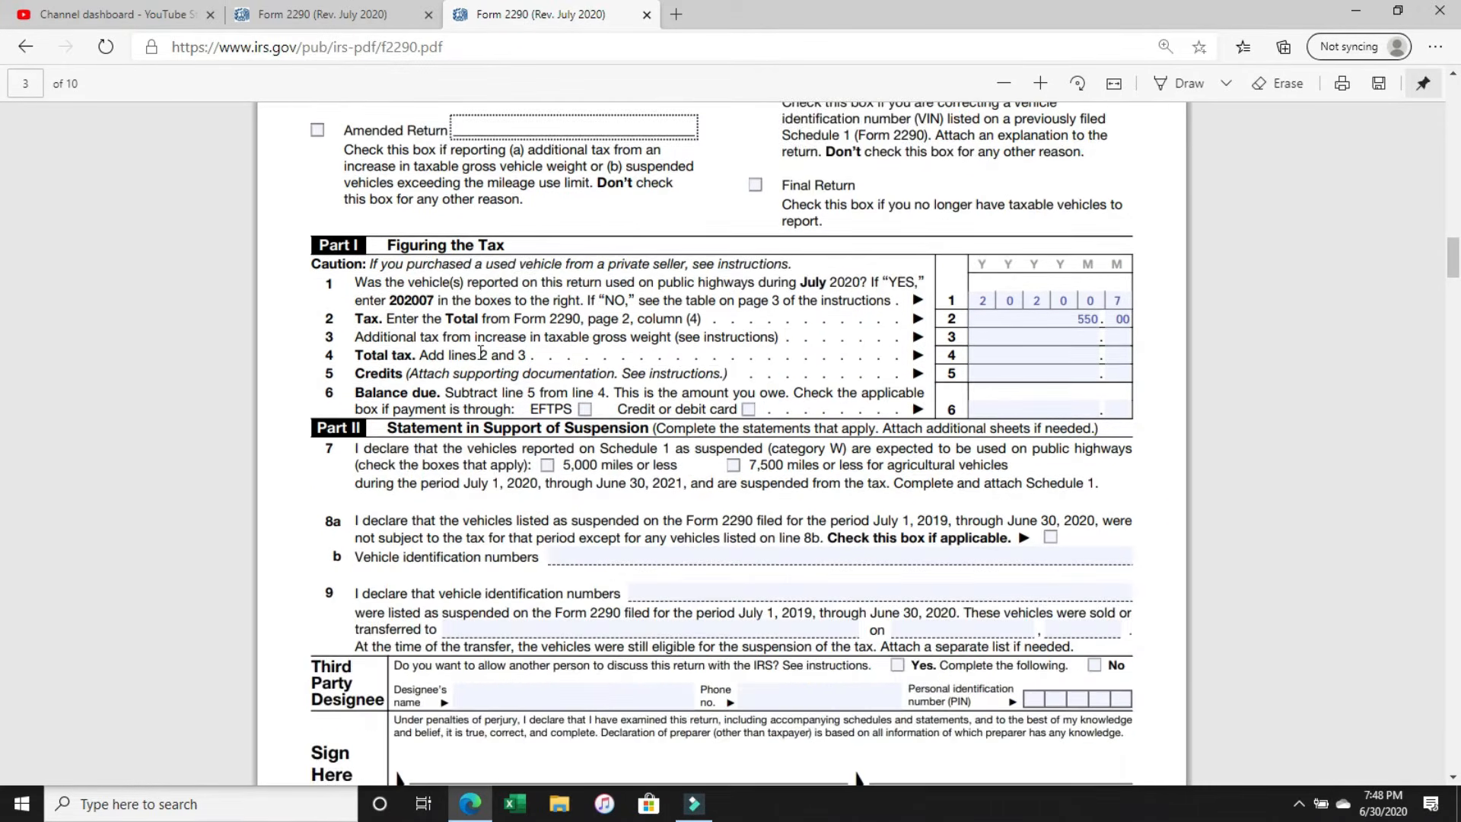
click(1102, 338)
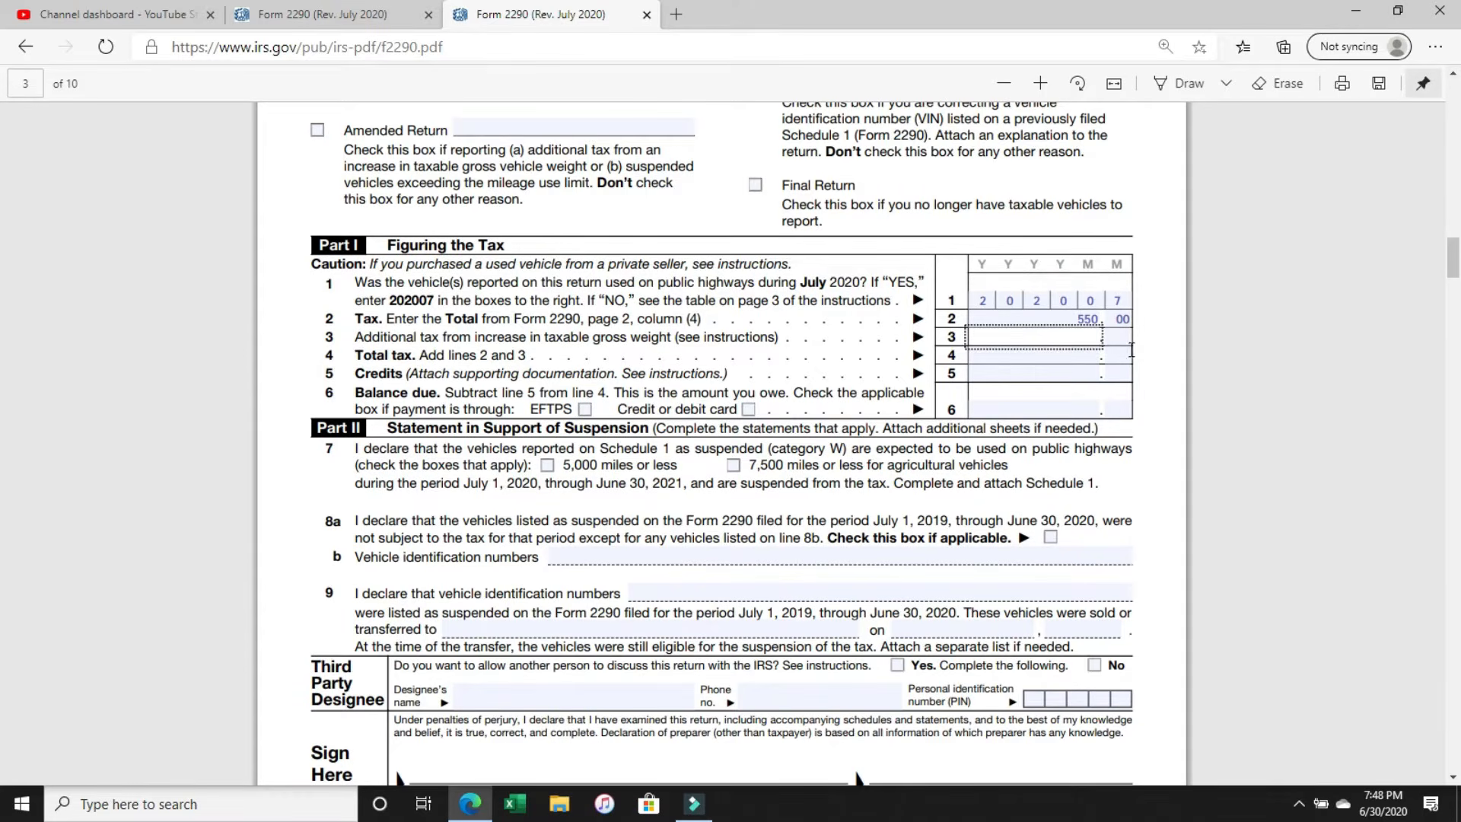
scroll(1140, 349, down, 2)
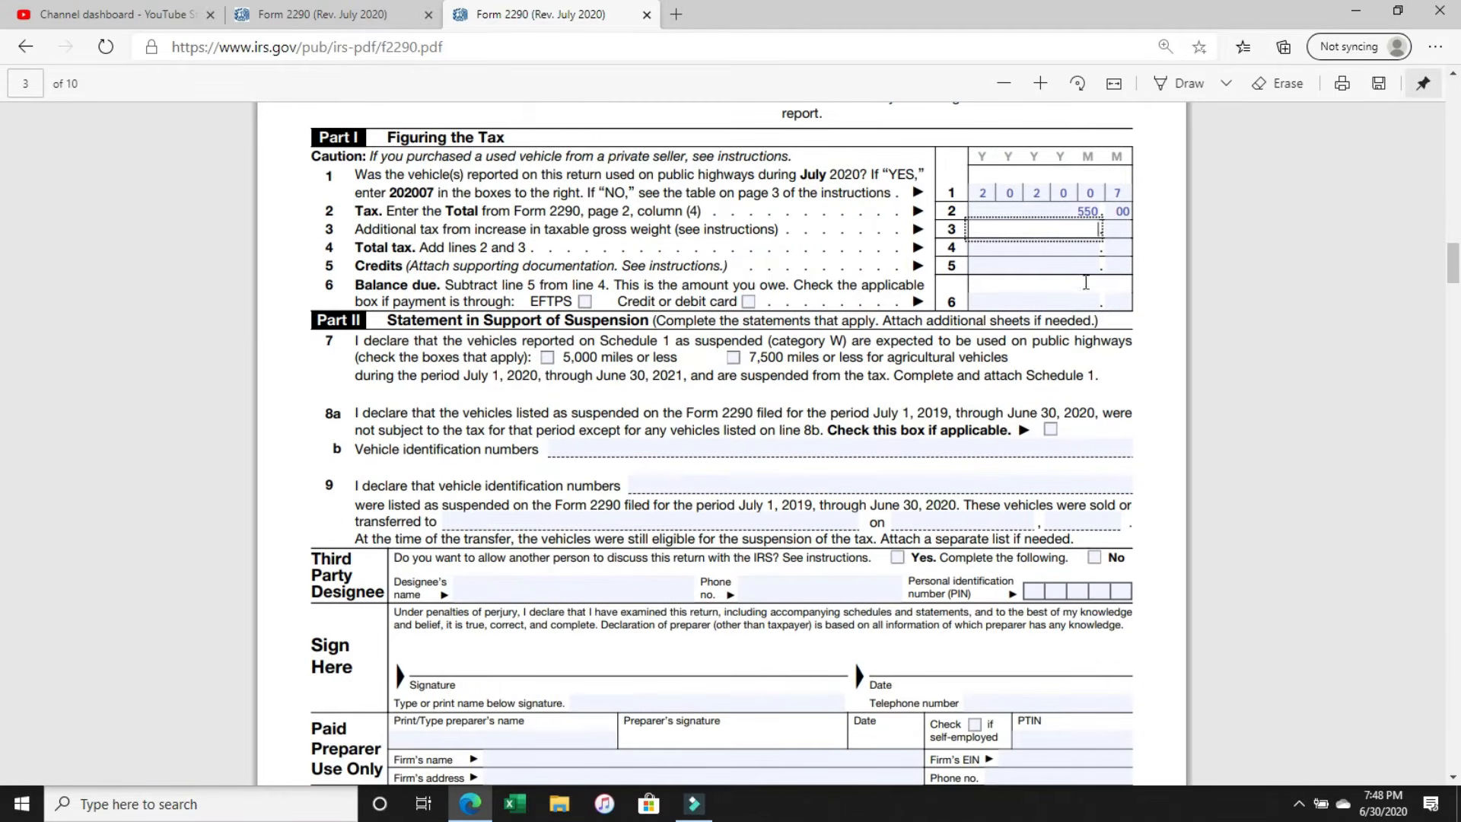
click(1060, 247)
click(1040, 211)
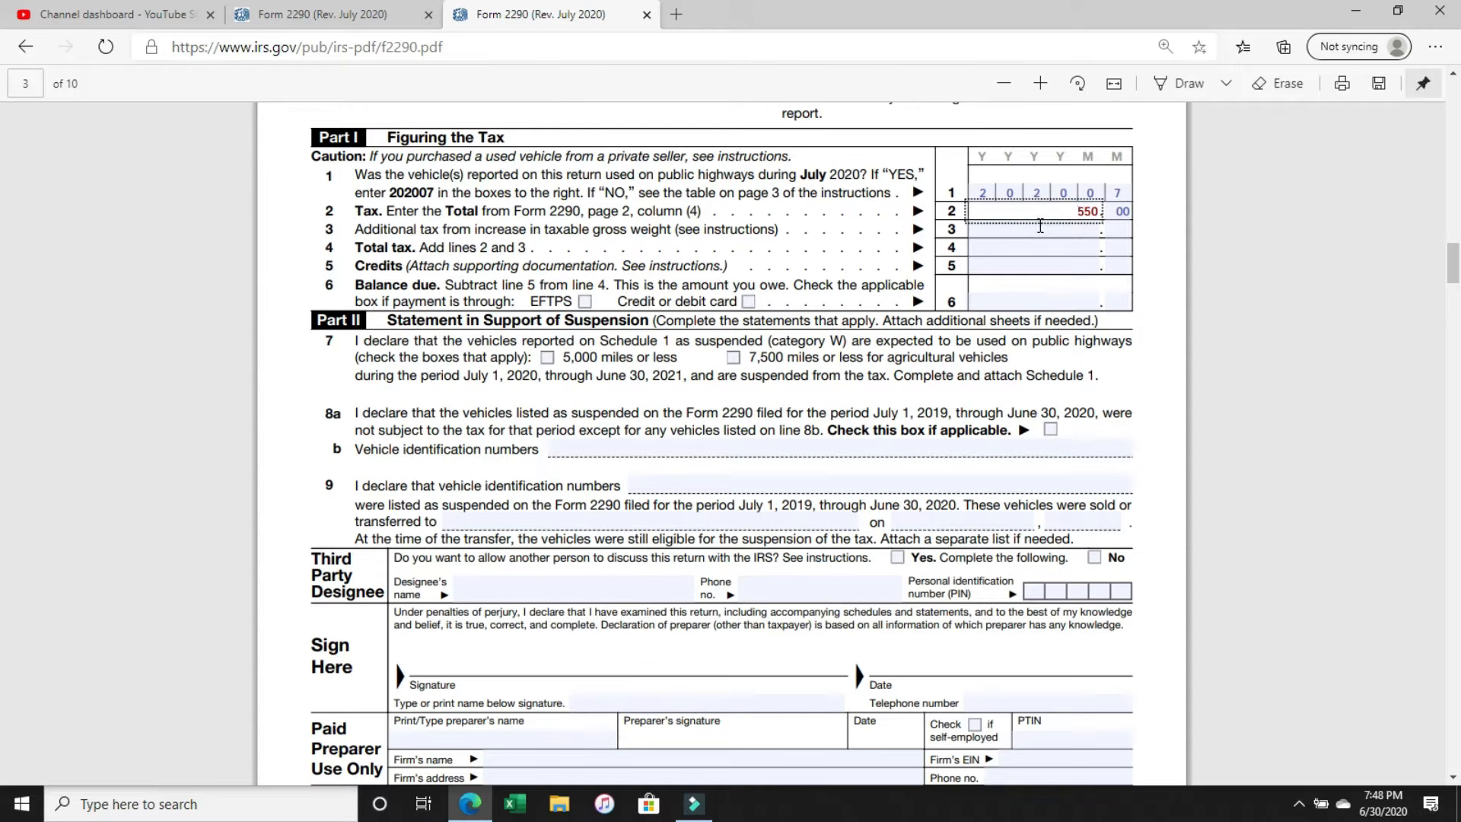
click(1040, 226)
click(1043, 247)
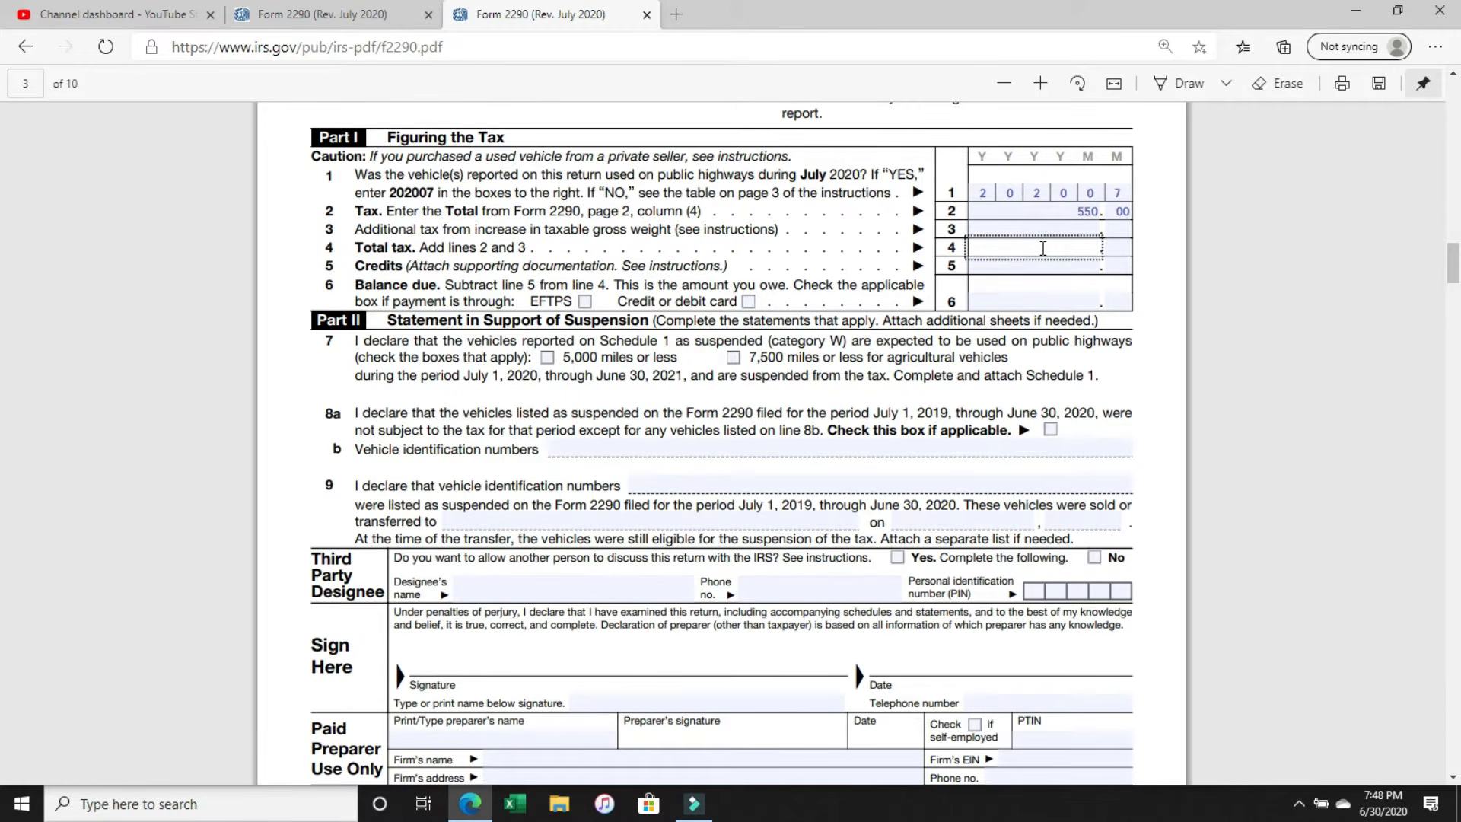
text(550)
click(1109, 254)
text(00)
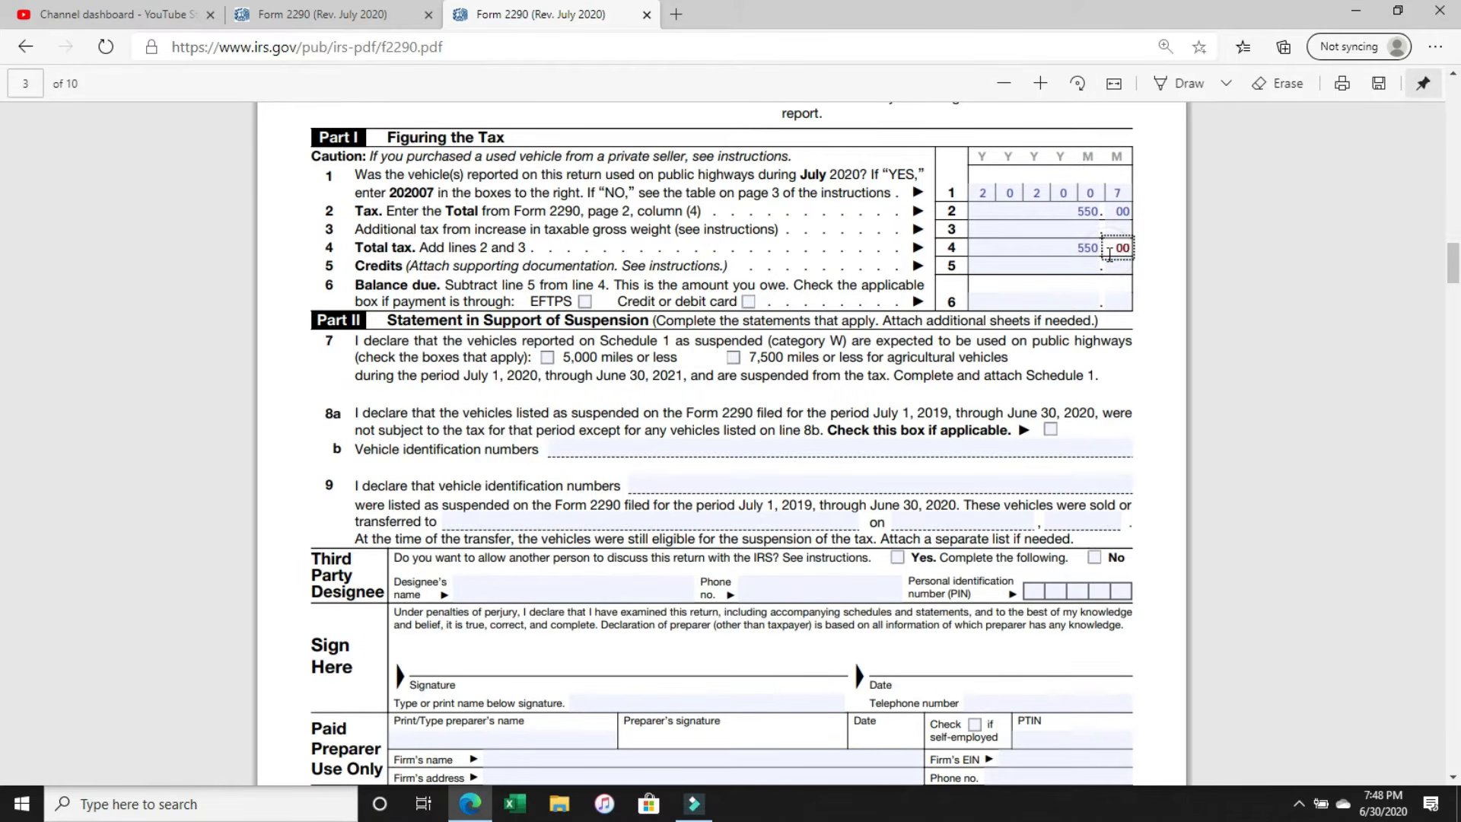
Enter the balance due of 550.00 on line 6 of Part I, leaving the line 5 credits blank.
click(1063, 265)
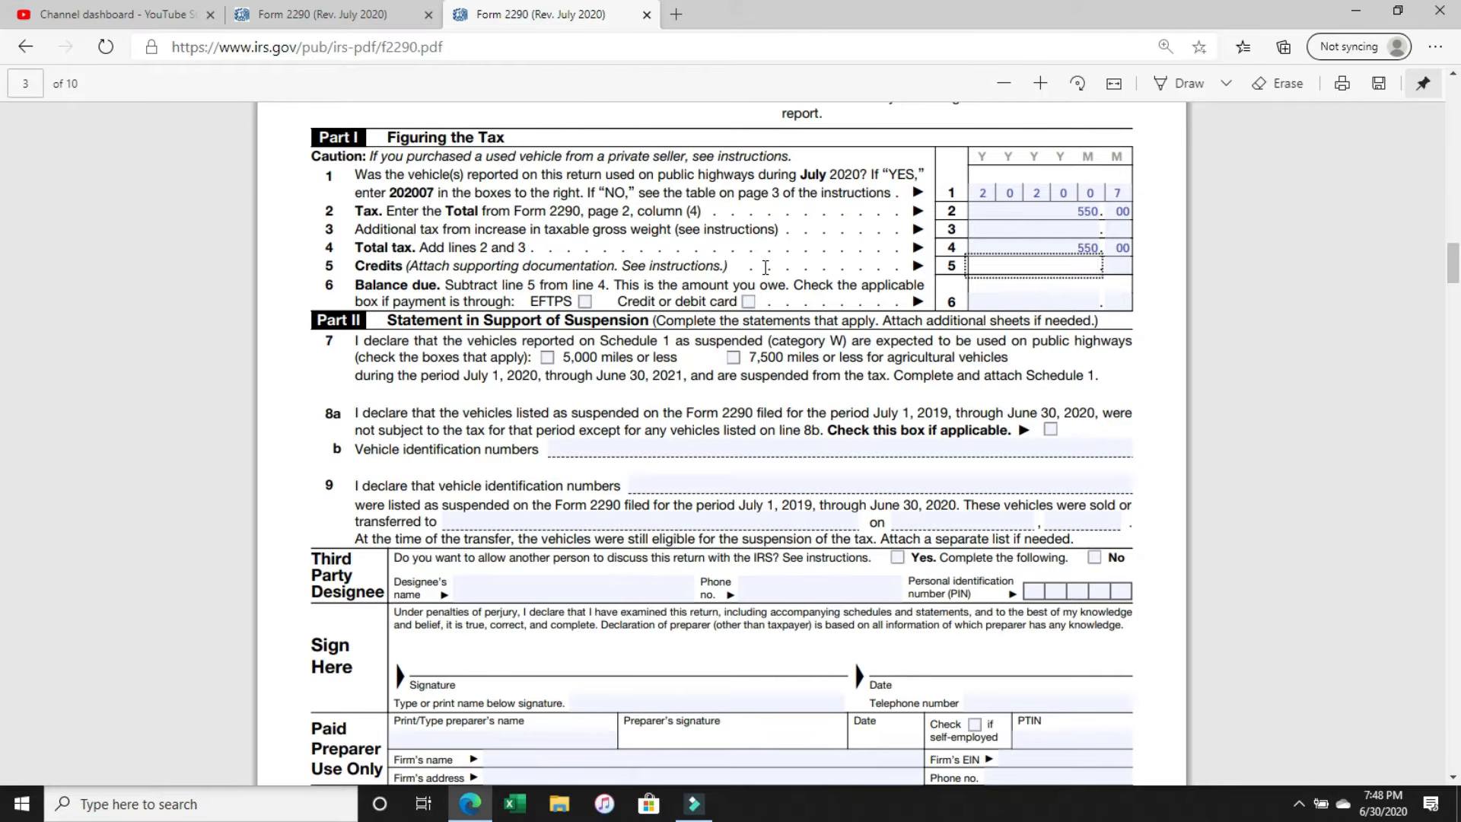
click(1083, 265)
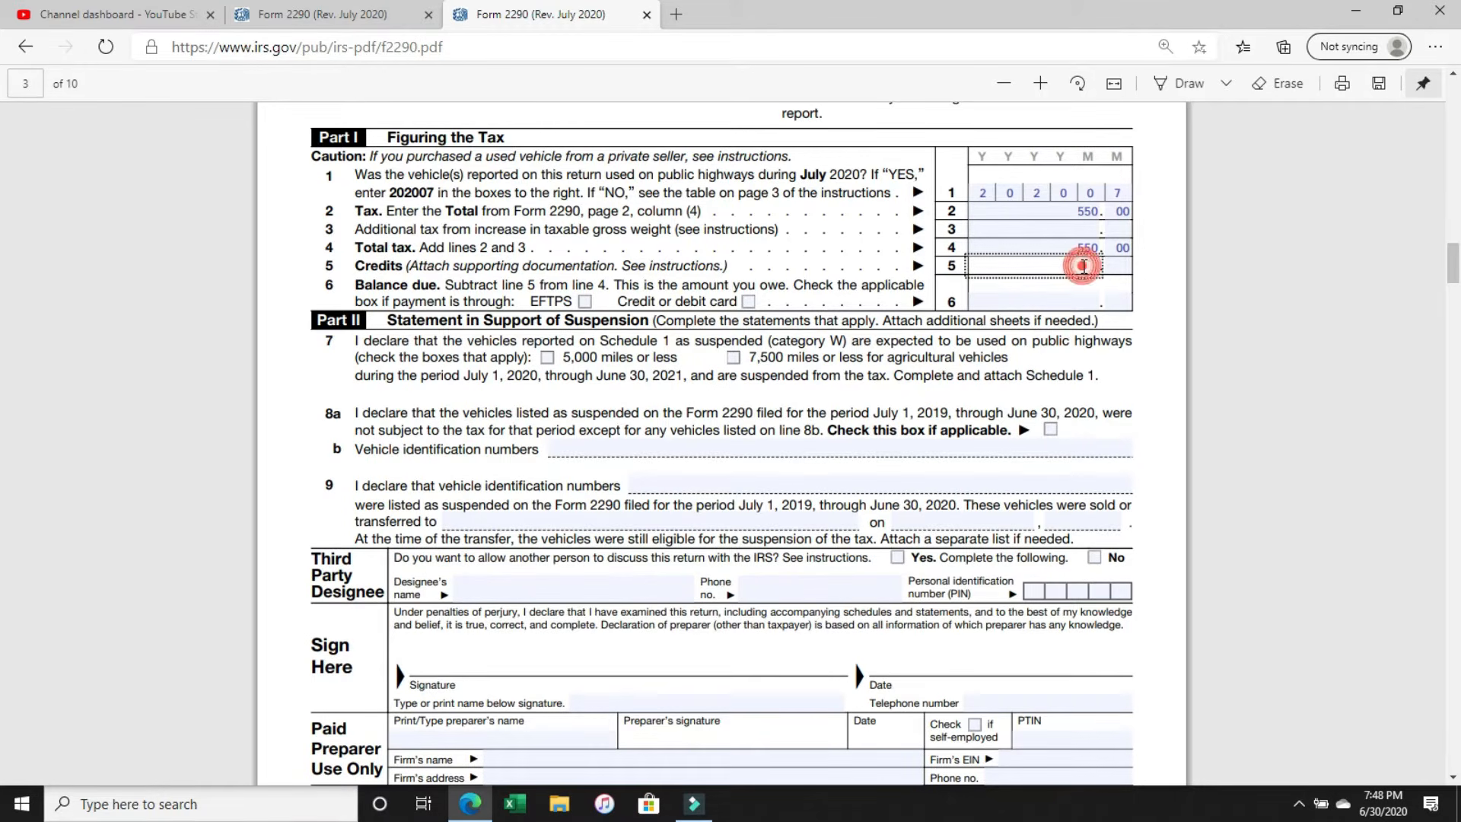
click(1086, 300)
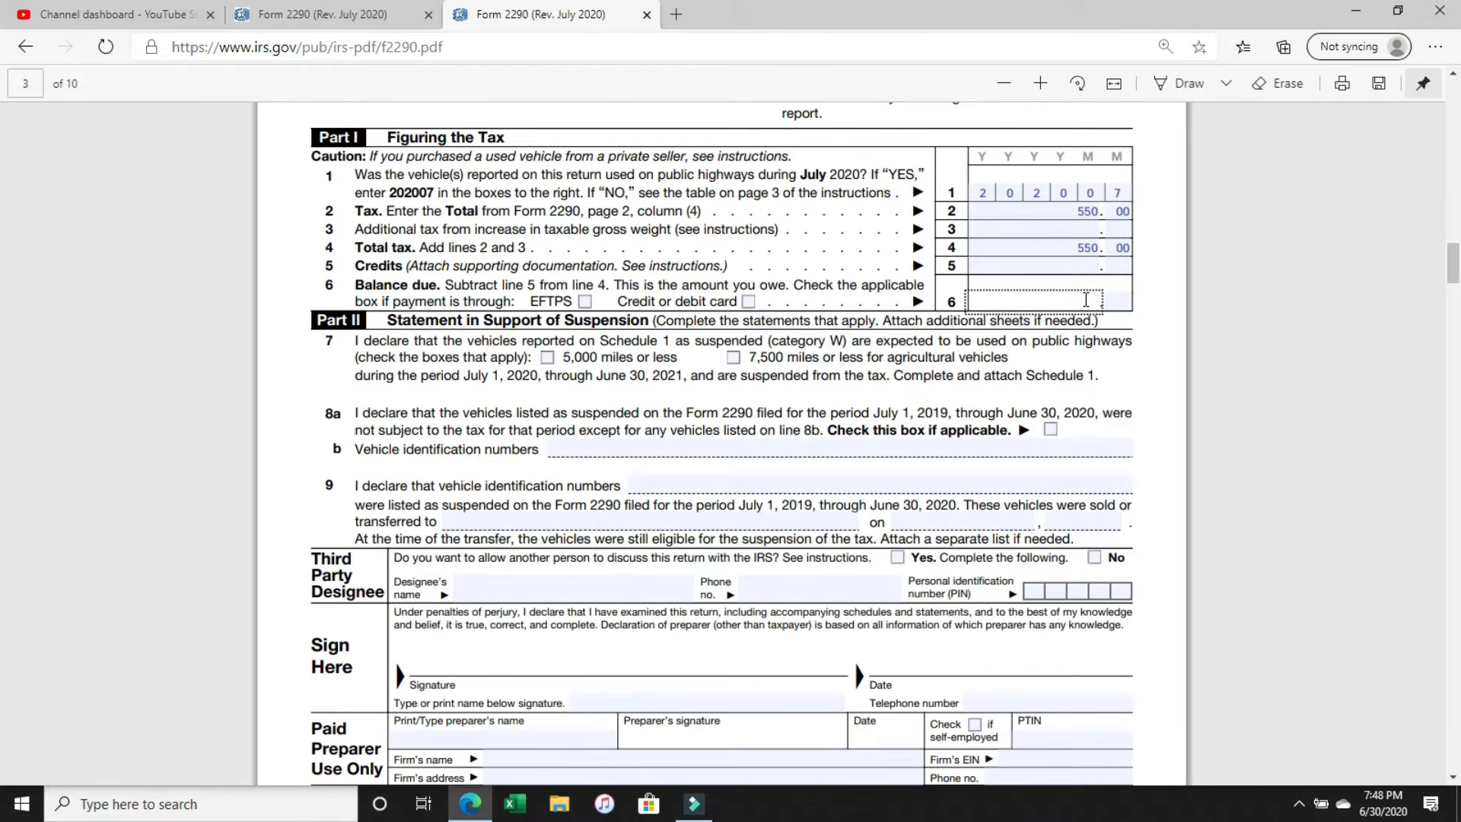
text(550.00)
key(BackSpace)
key(BackSpace)
key(BackSpace)
click(1120, 302)
text(00)
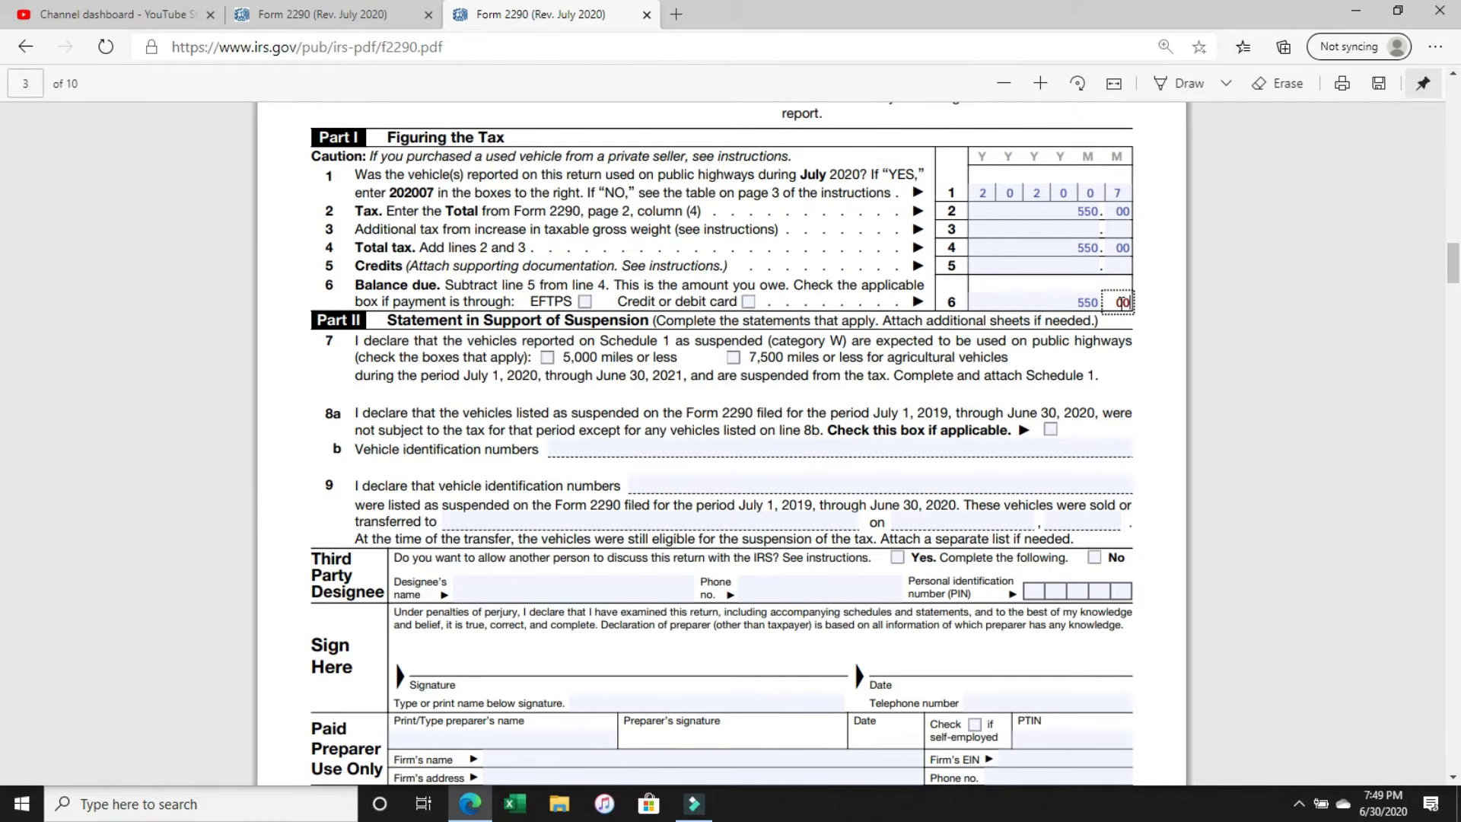
Review the Part II suspension statements on lines 7 to 9, including the mileage options and vehicle identification number fields.
scroll(1121, 303, down, 1)
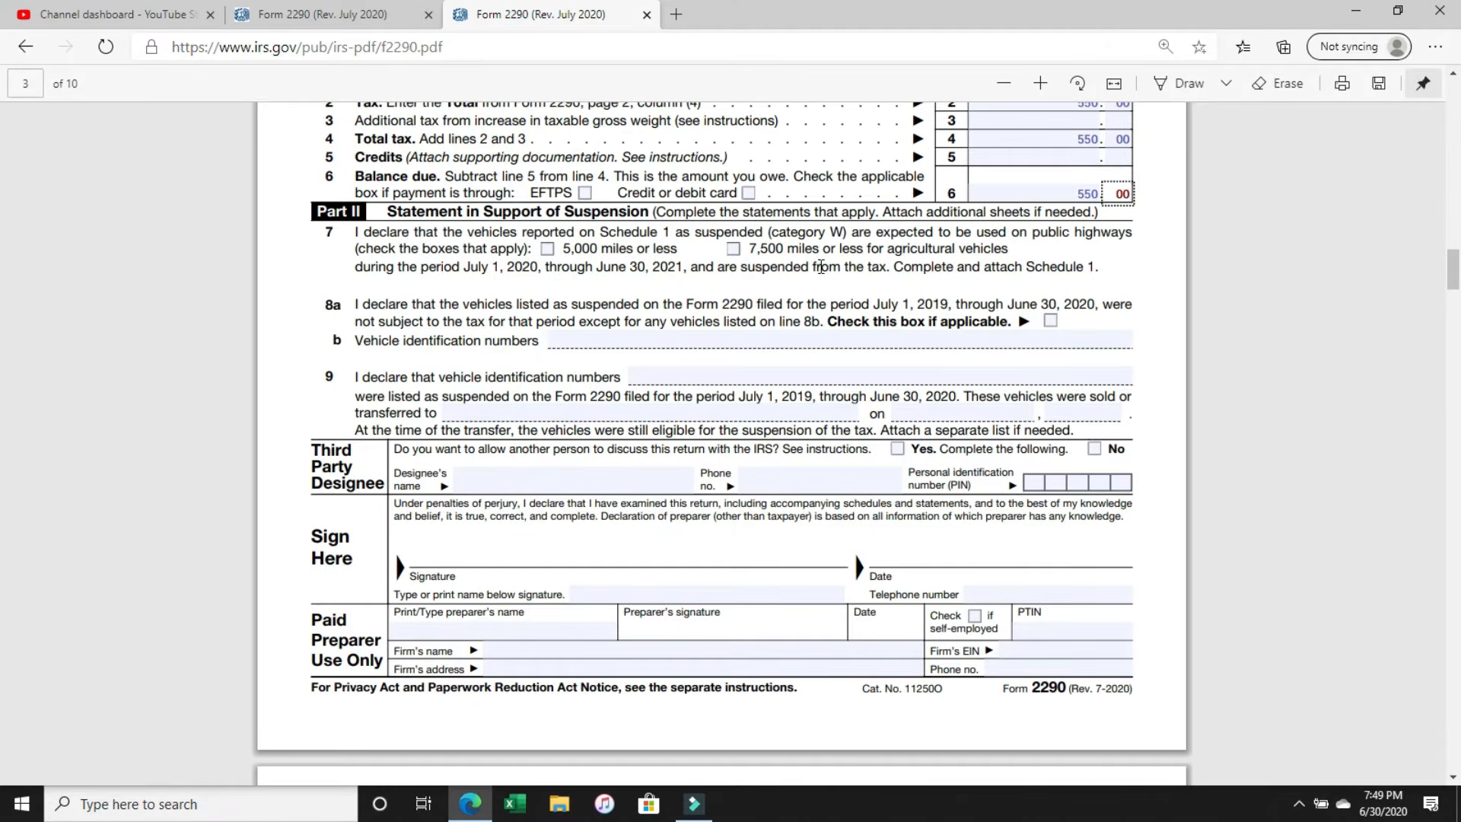
drag(939, 232, 902, 251)
drag(742, 268, 1025, 268)
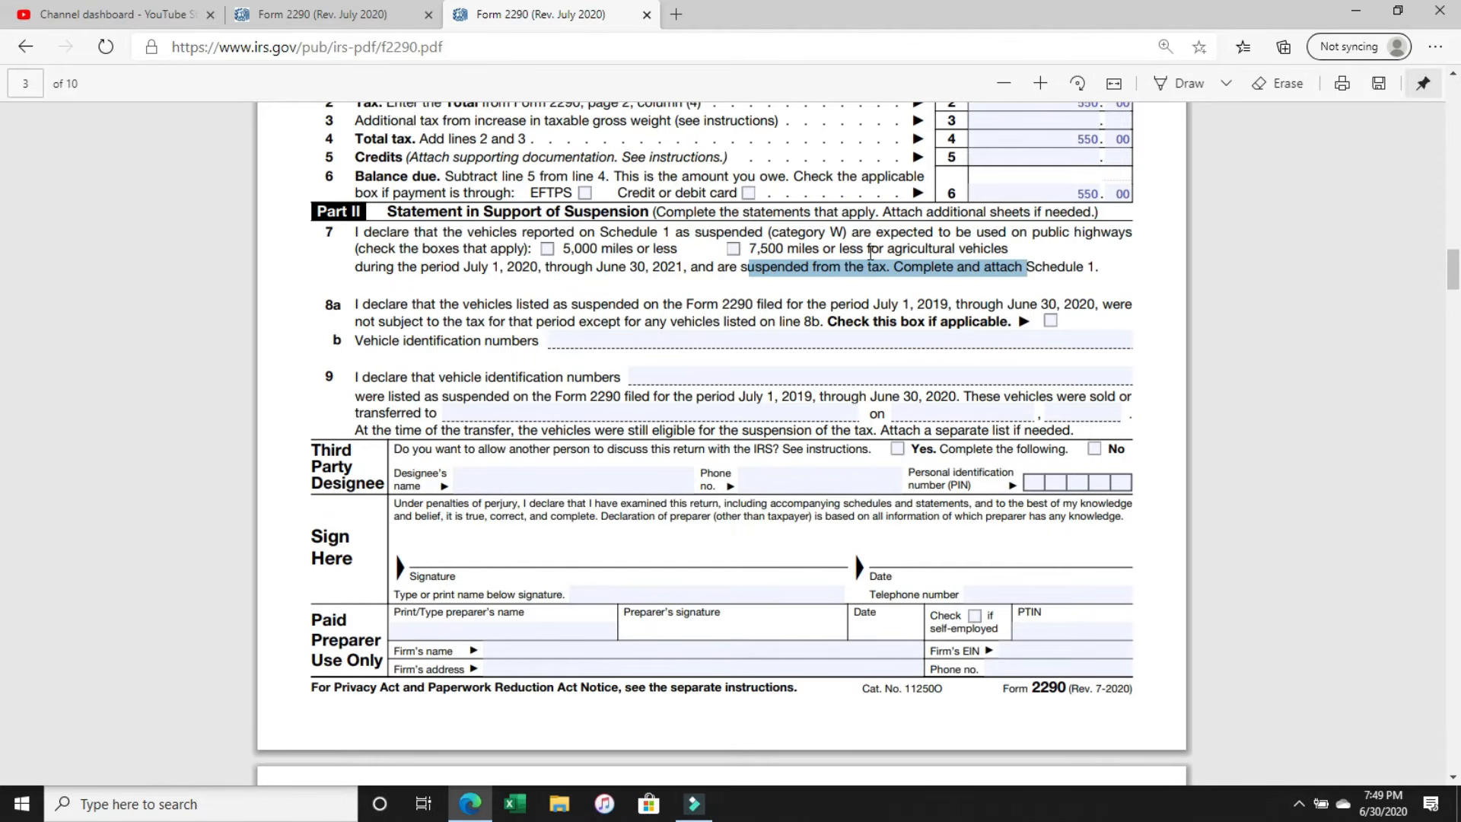
scroll(871, 253, down, 1)
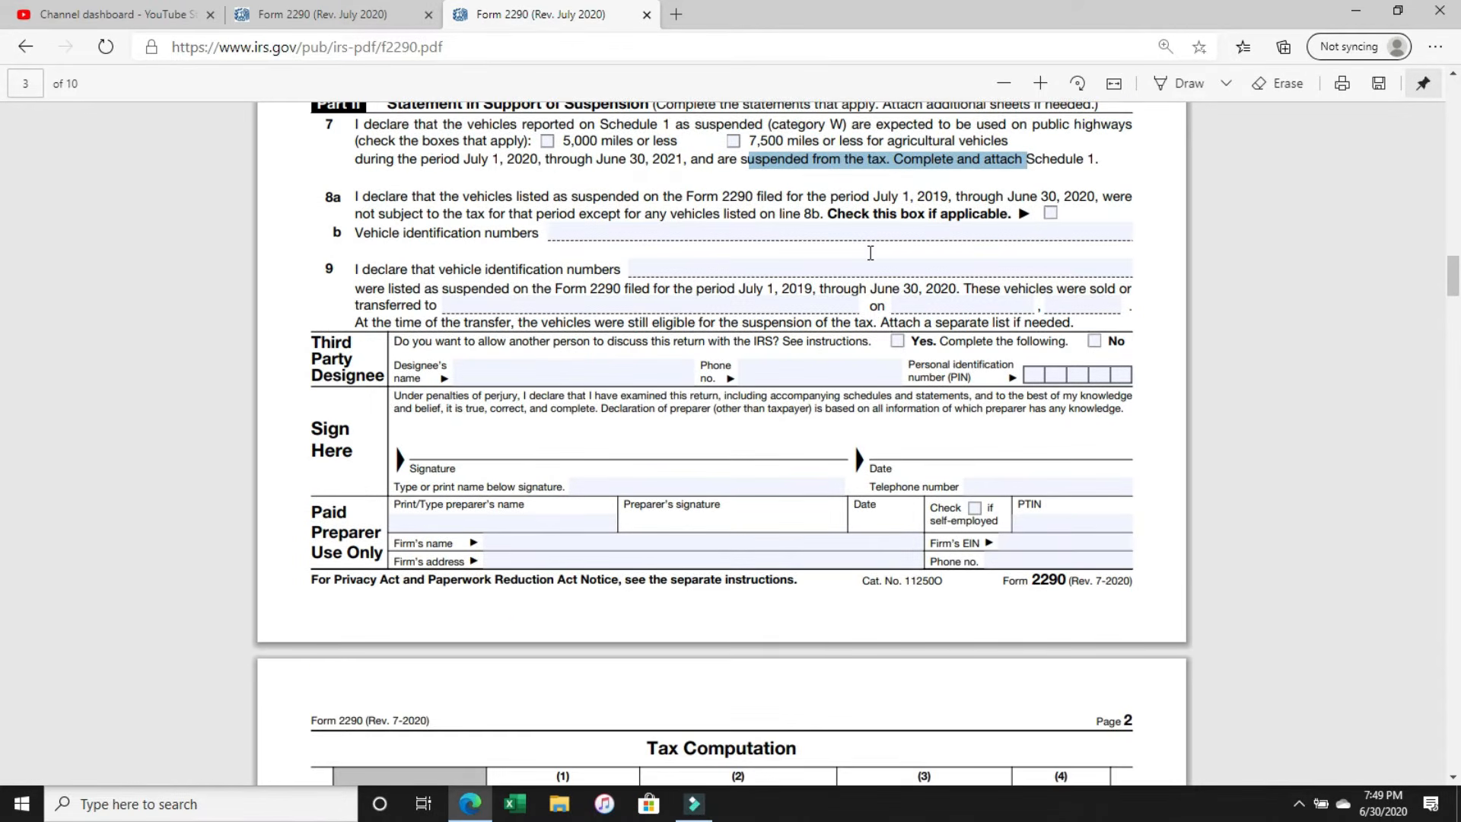
click(667, 233)
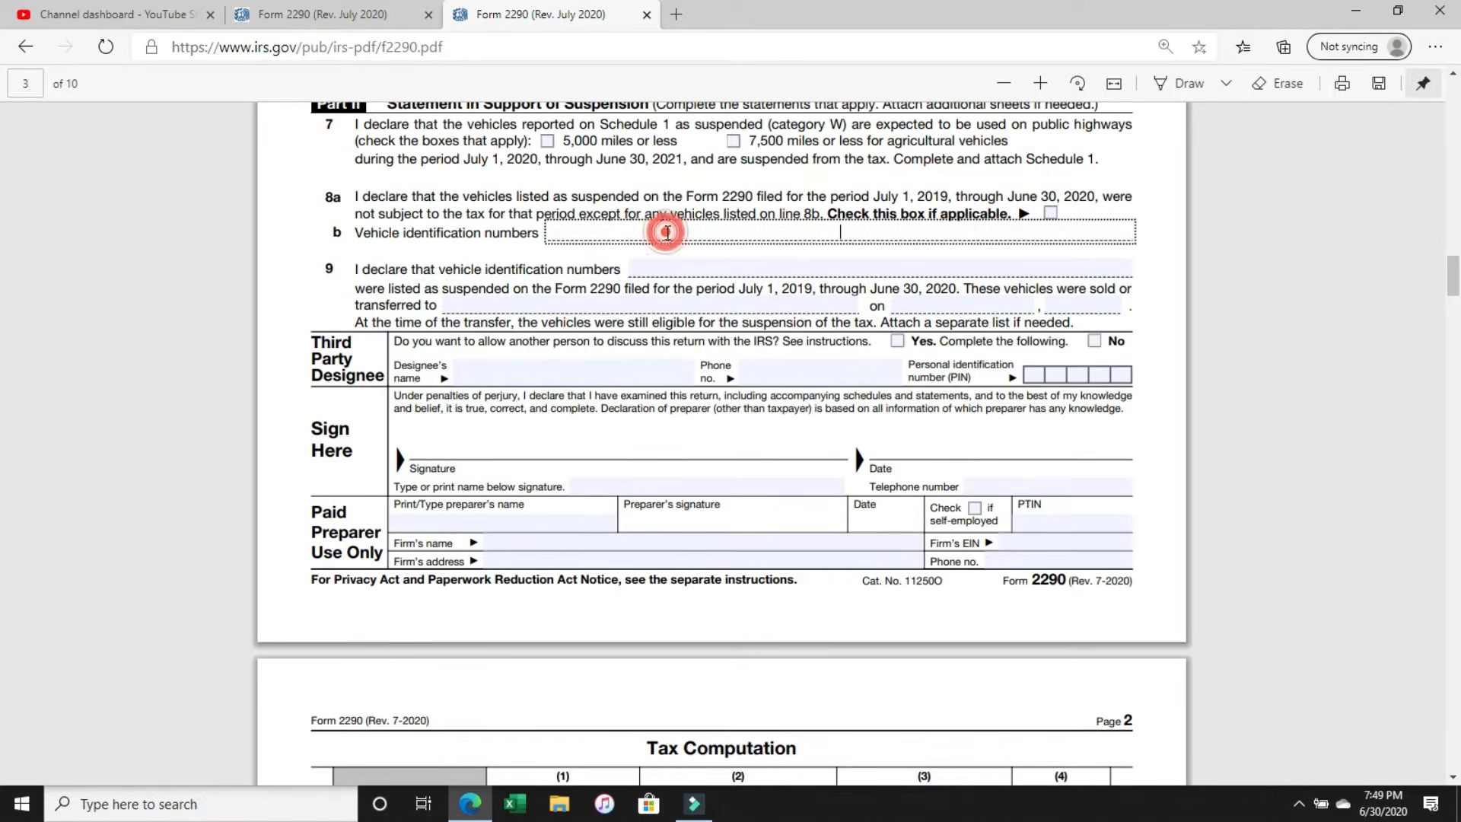
click(695, 195)
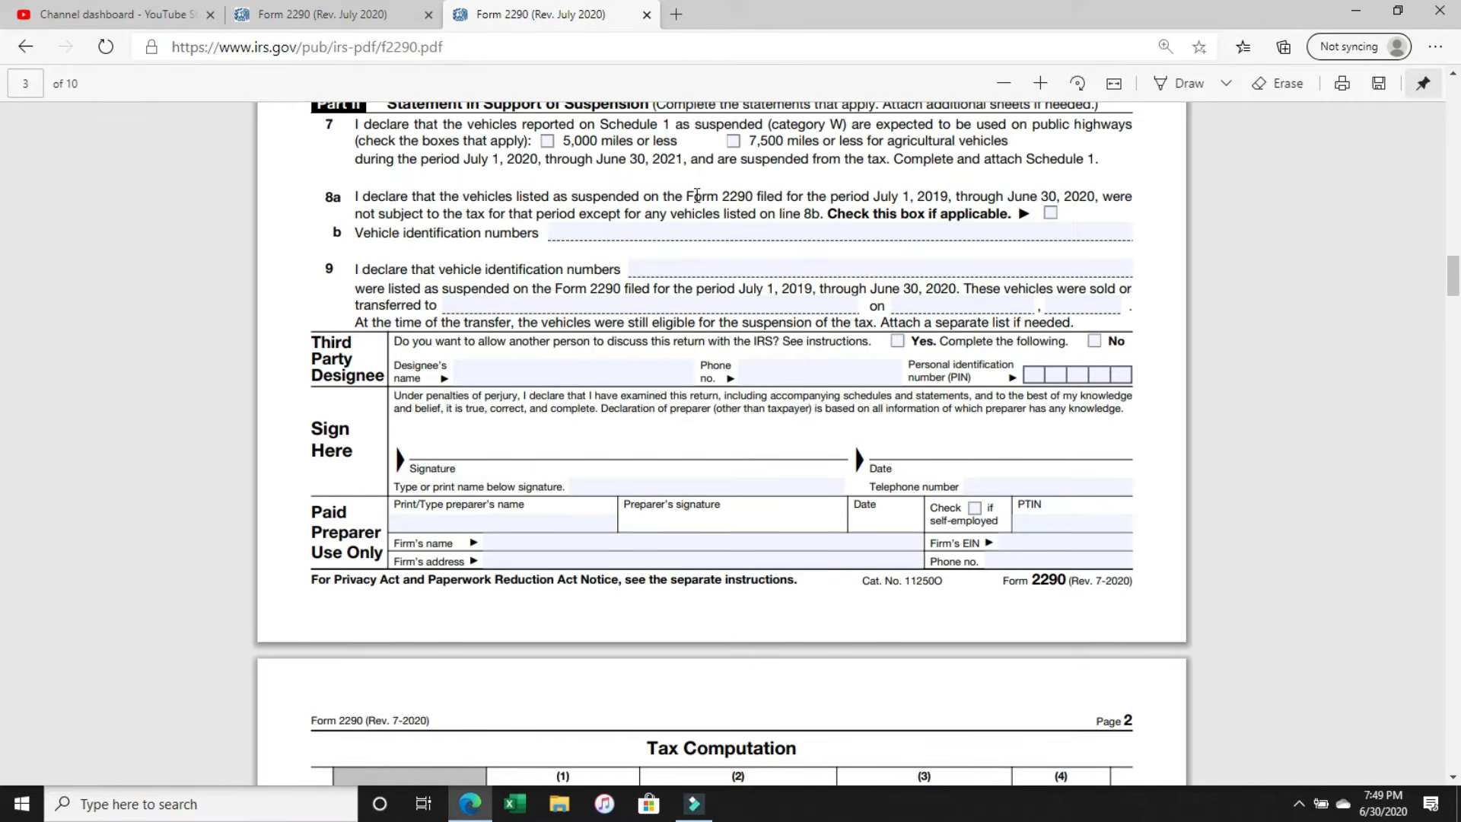
click(654, 265)
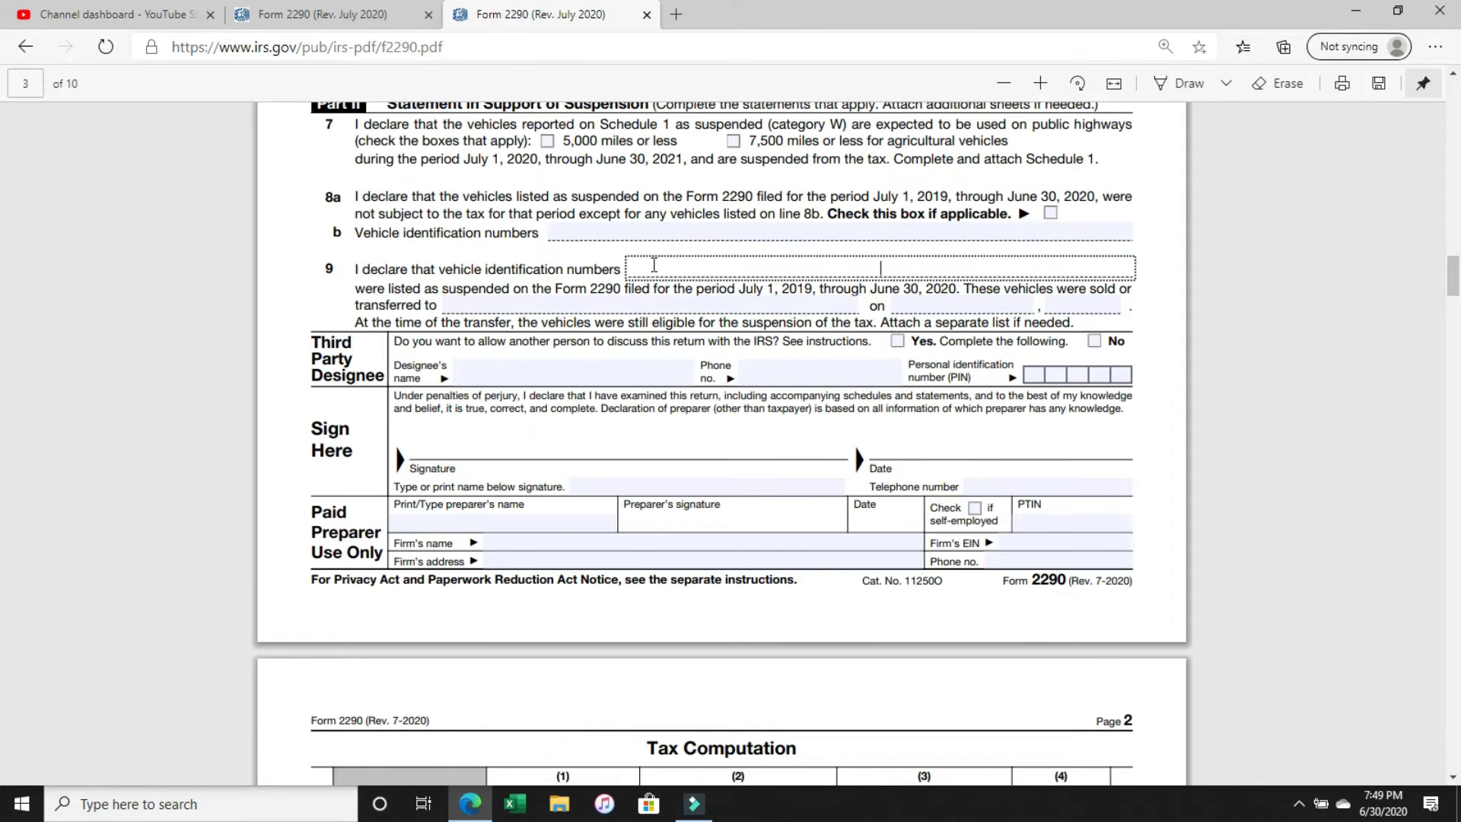
scroll(654, 265, up, 2)
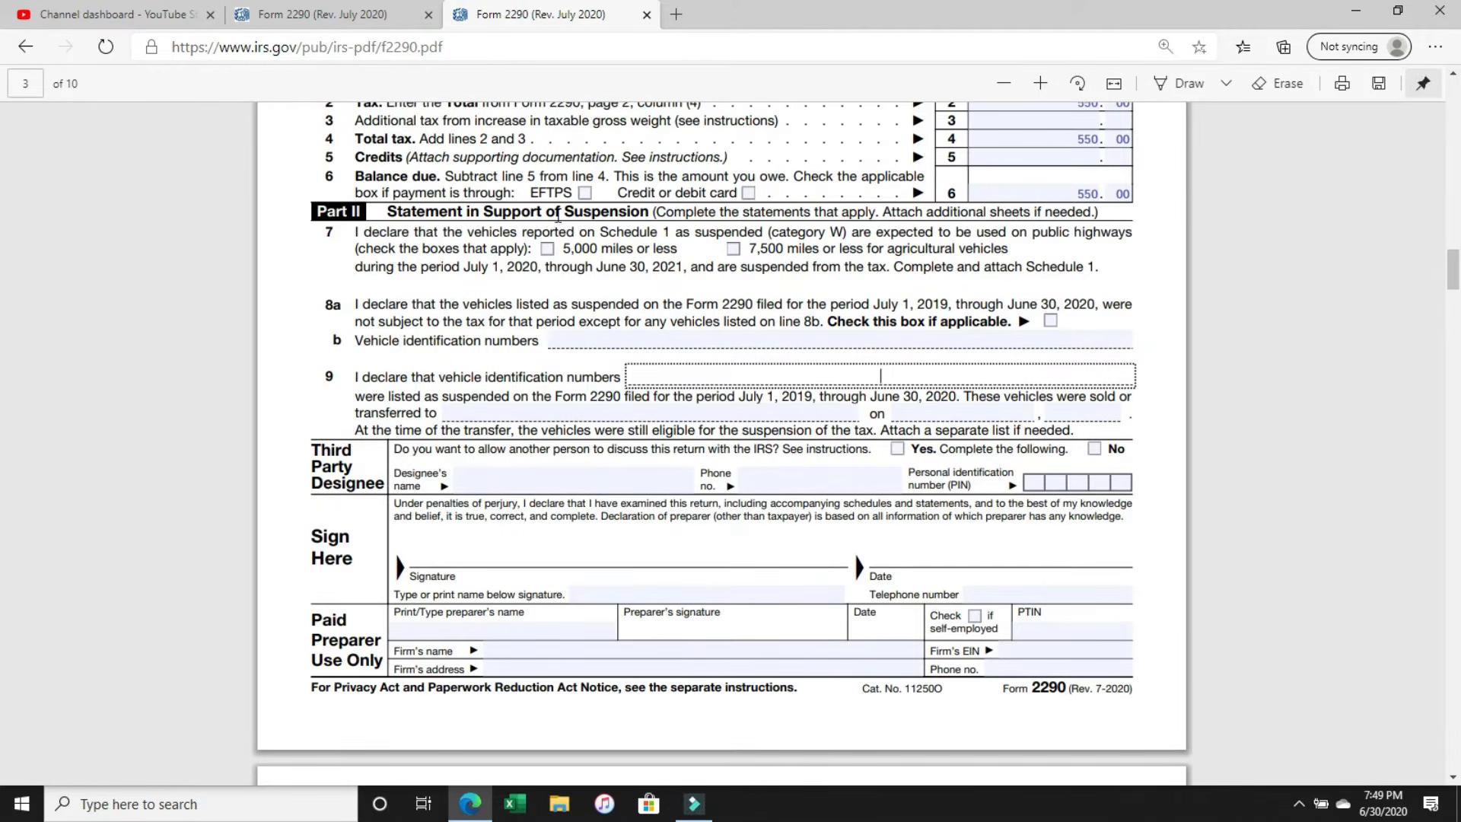
click(354, 234)
drag(355, 234, 335, 392)
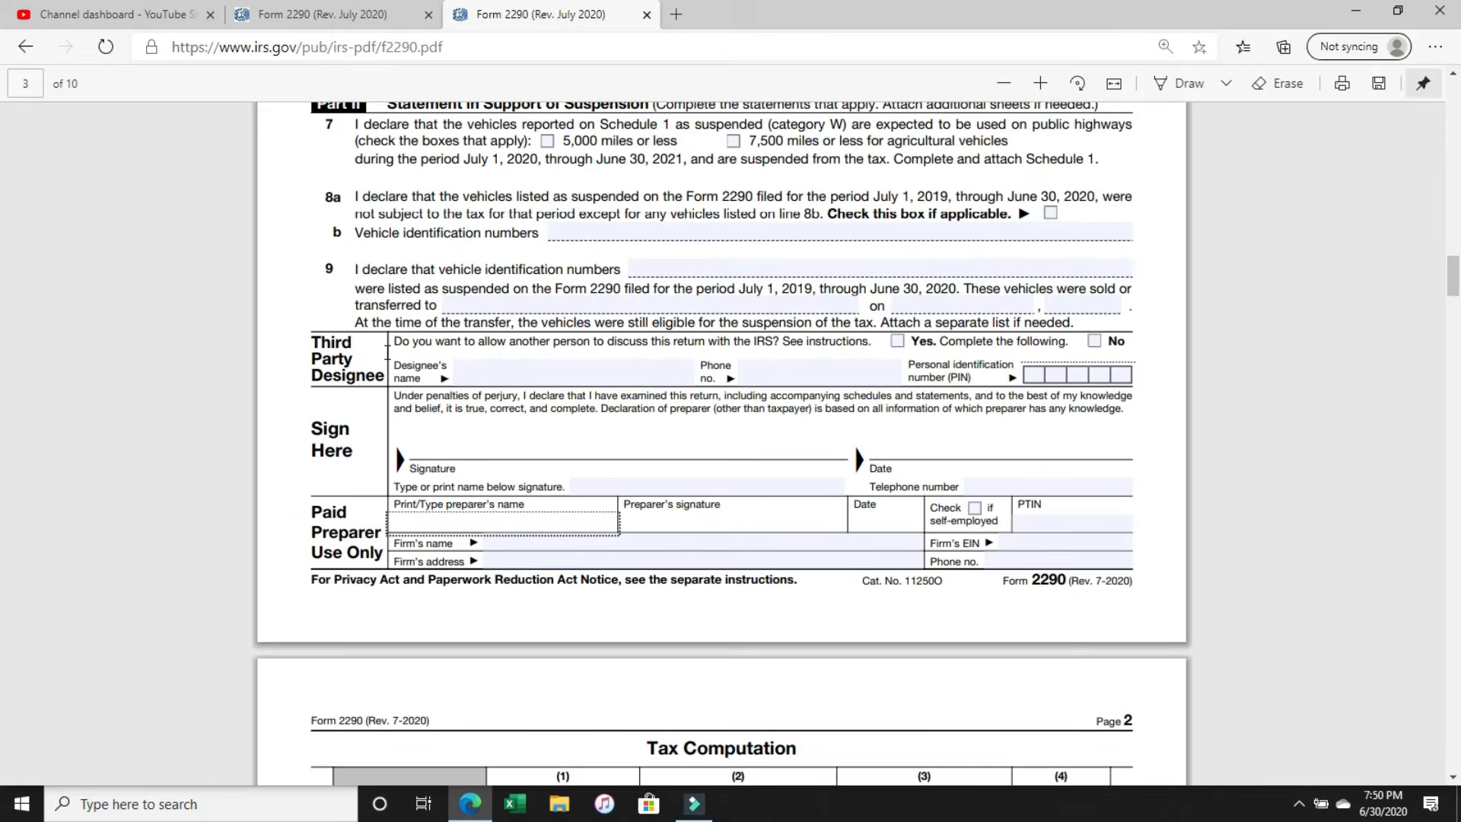
Examine the Third Party Designee name, phone and PIN fields and the signature and date lines of the Sign Here section.
scroll(387, 353, down, 1)
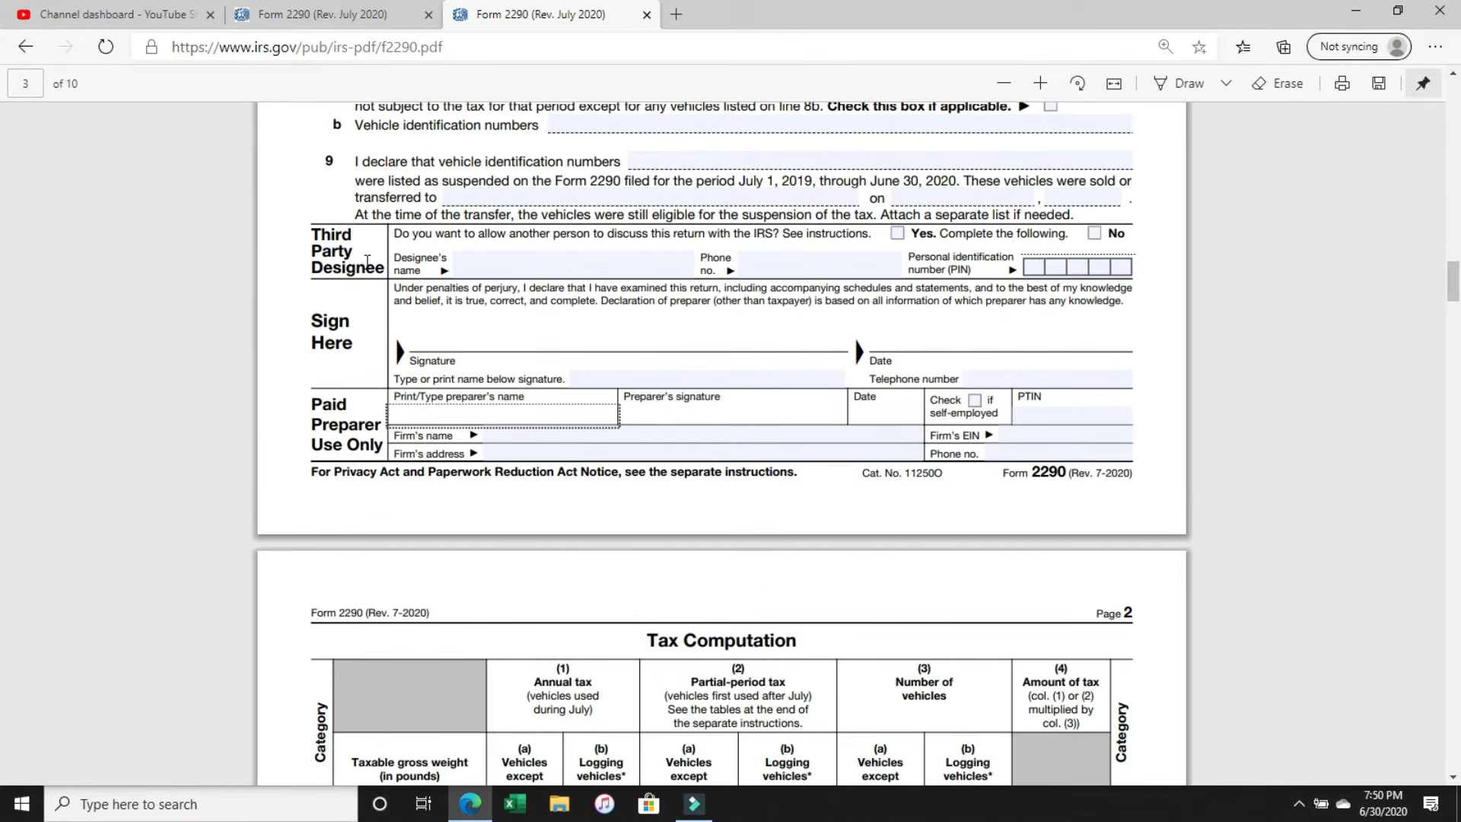
click(495, 272)
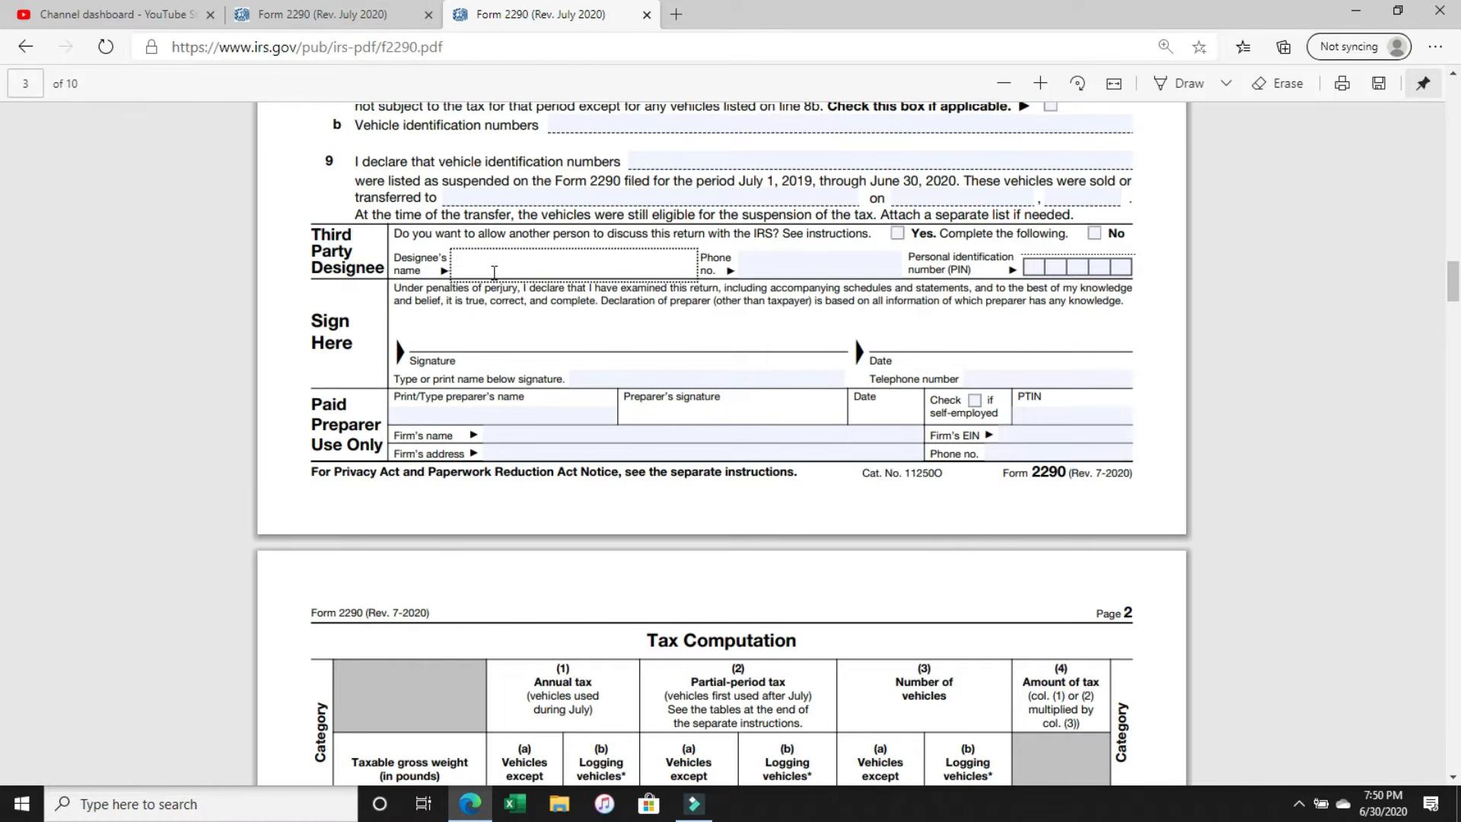
click(764, 271)
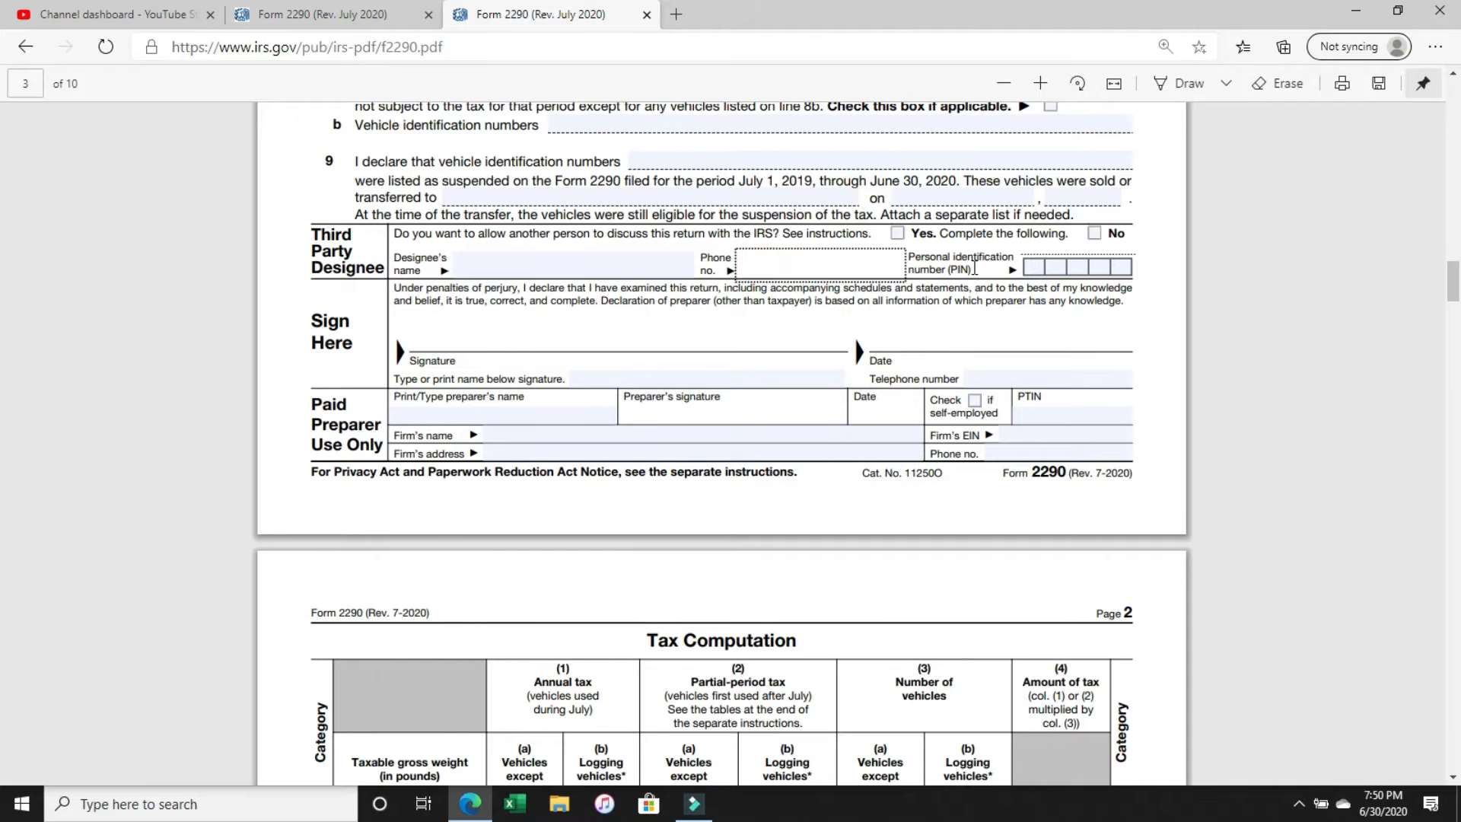
click(1029, 267)
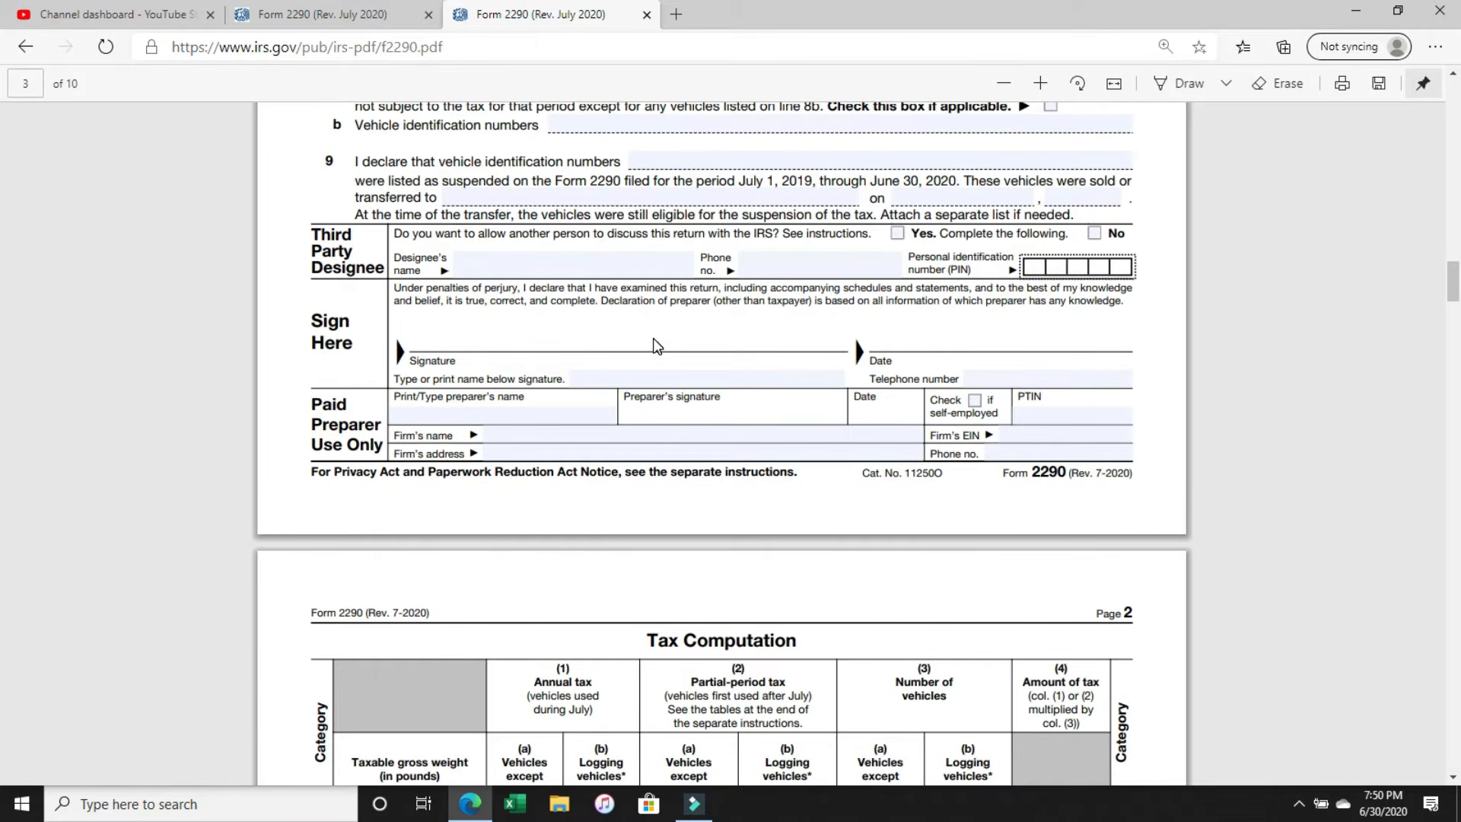
click(449, 344)
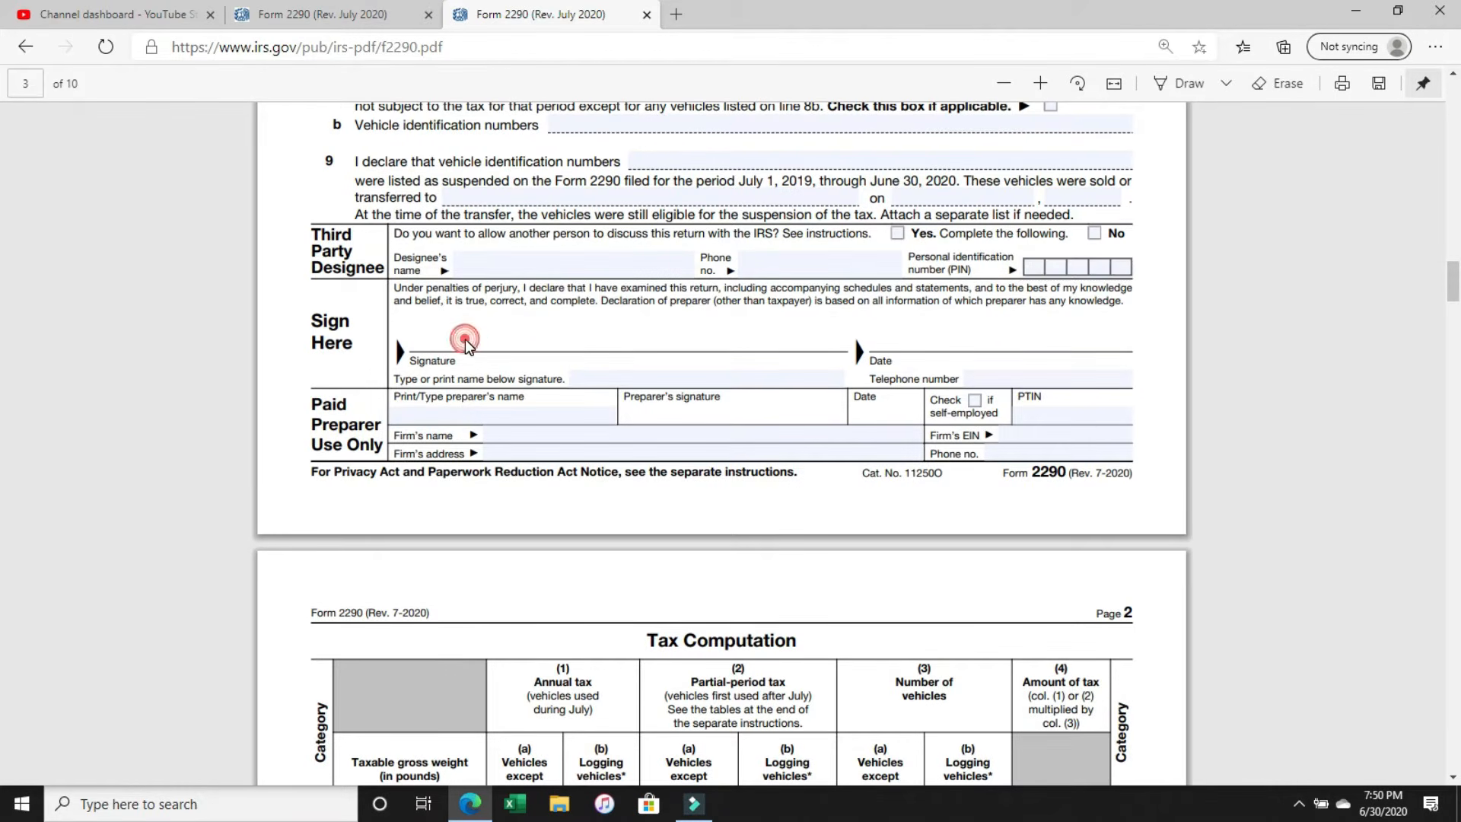
click(448, 344)
click(434, 336)
mouse_move(314, 322)
mouse_down()
mouse_move(327, 347)
mouse_move(518, 366)
mouse_move(993, 355)
mouse_up()
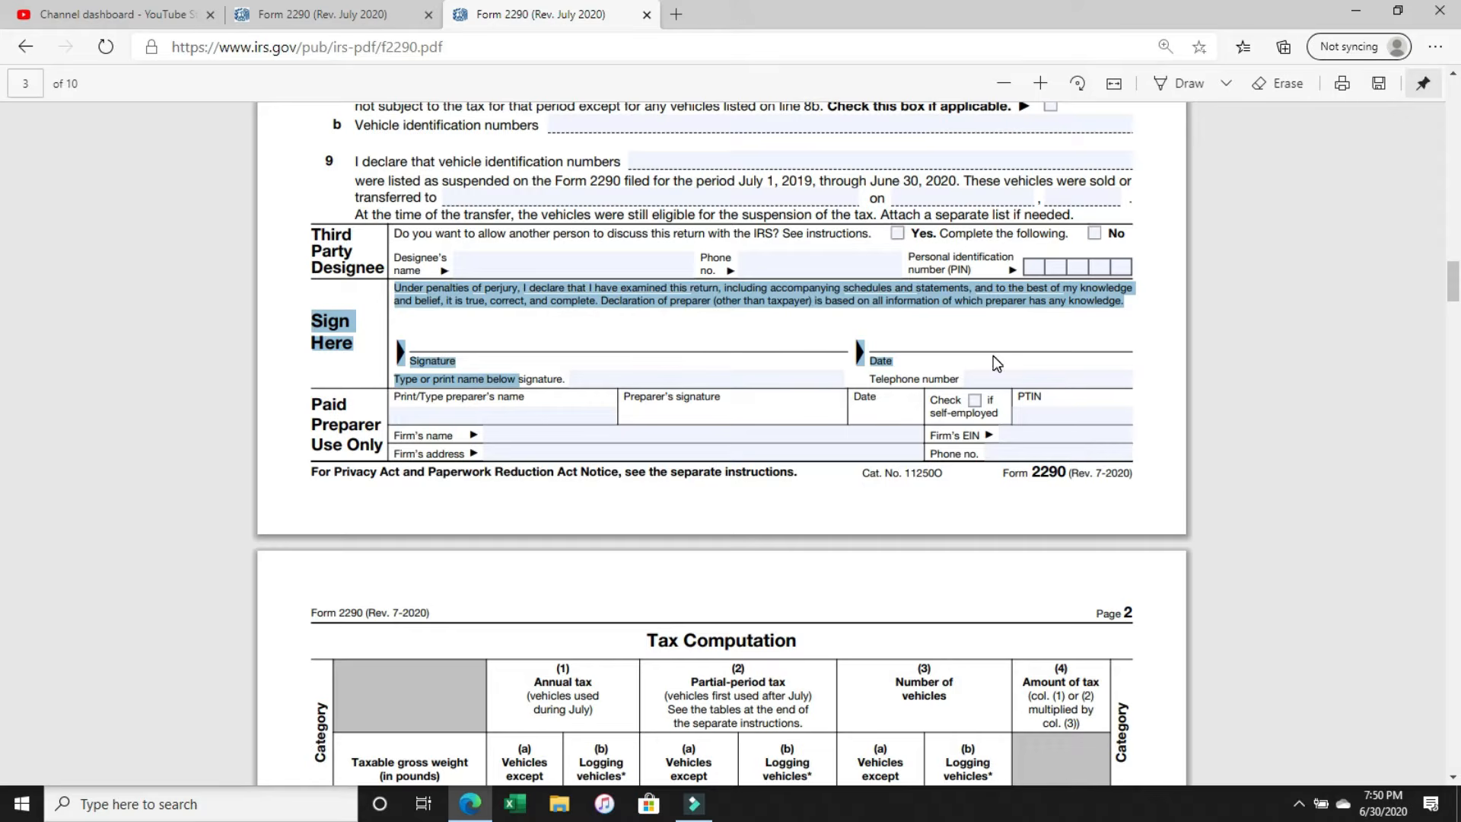
click(985, 342)
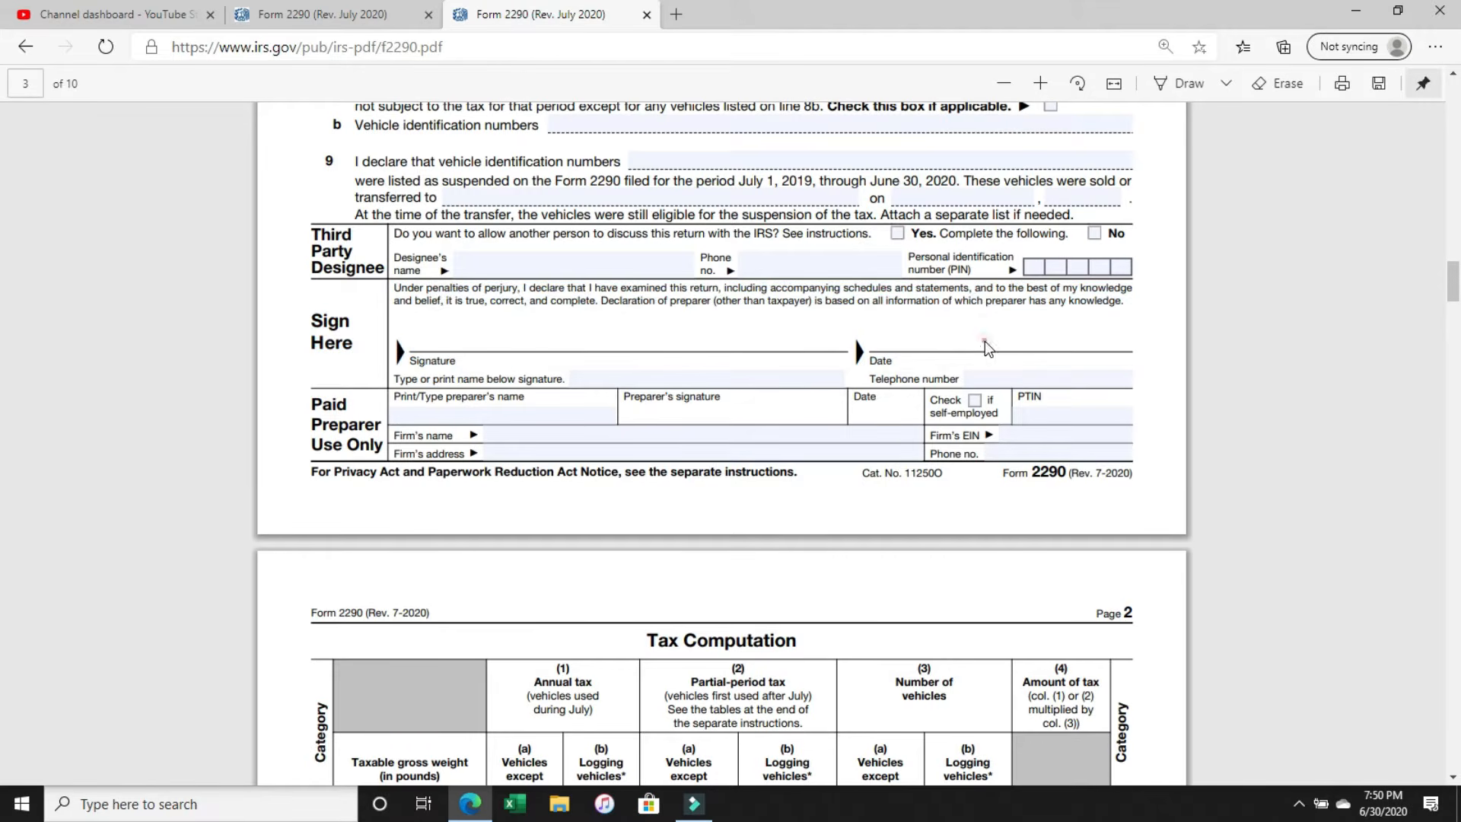
Fill in the signer's printed name below the signature line and the signer's telephone number in the Sign Here section.
click(622, 380)
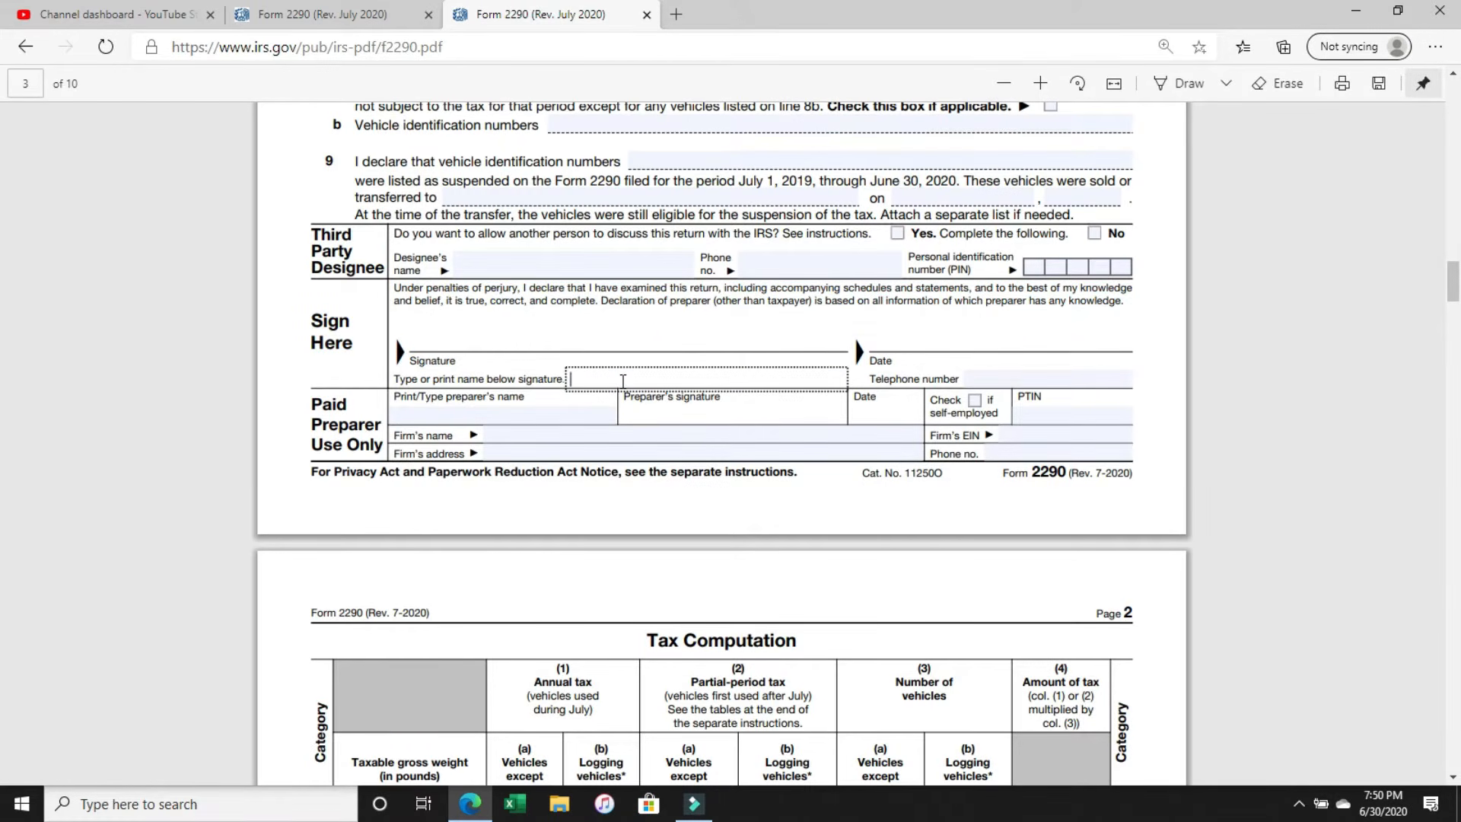
text(BOB JONES)
click(1015, 386)
text(555)
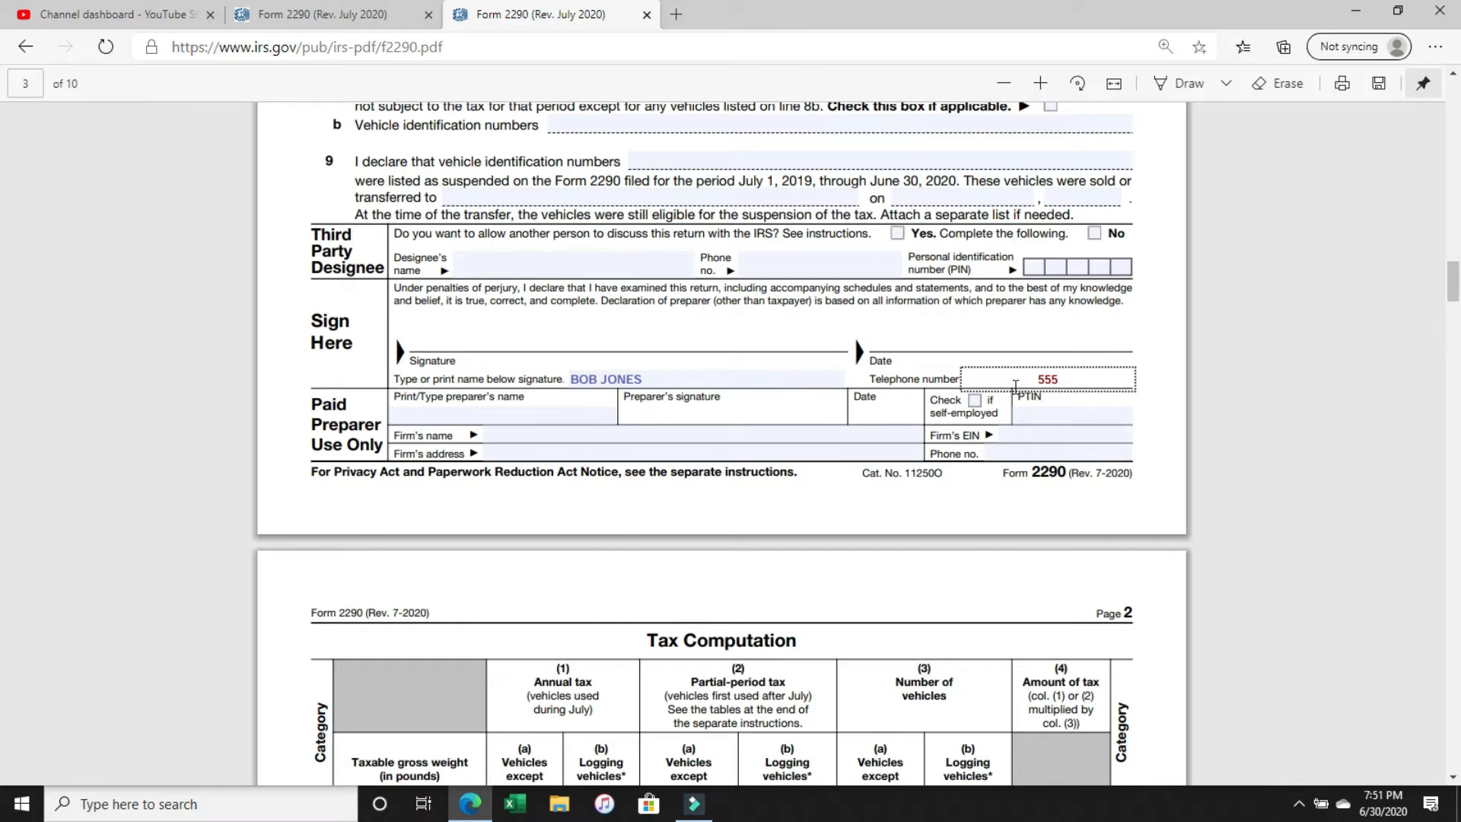
text(.121.1212)
Look over the Paid Preparer Use Only section at the end of the form's first page.
scroll(1014, 387, down, 1)
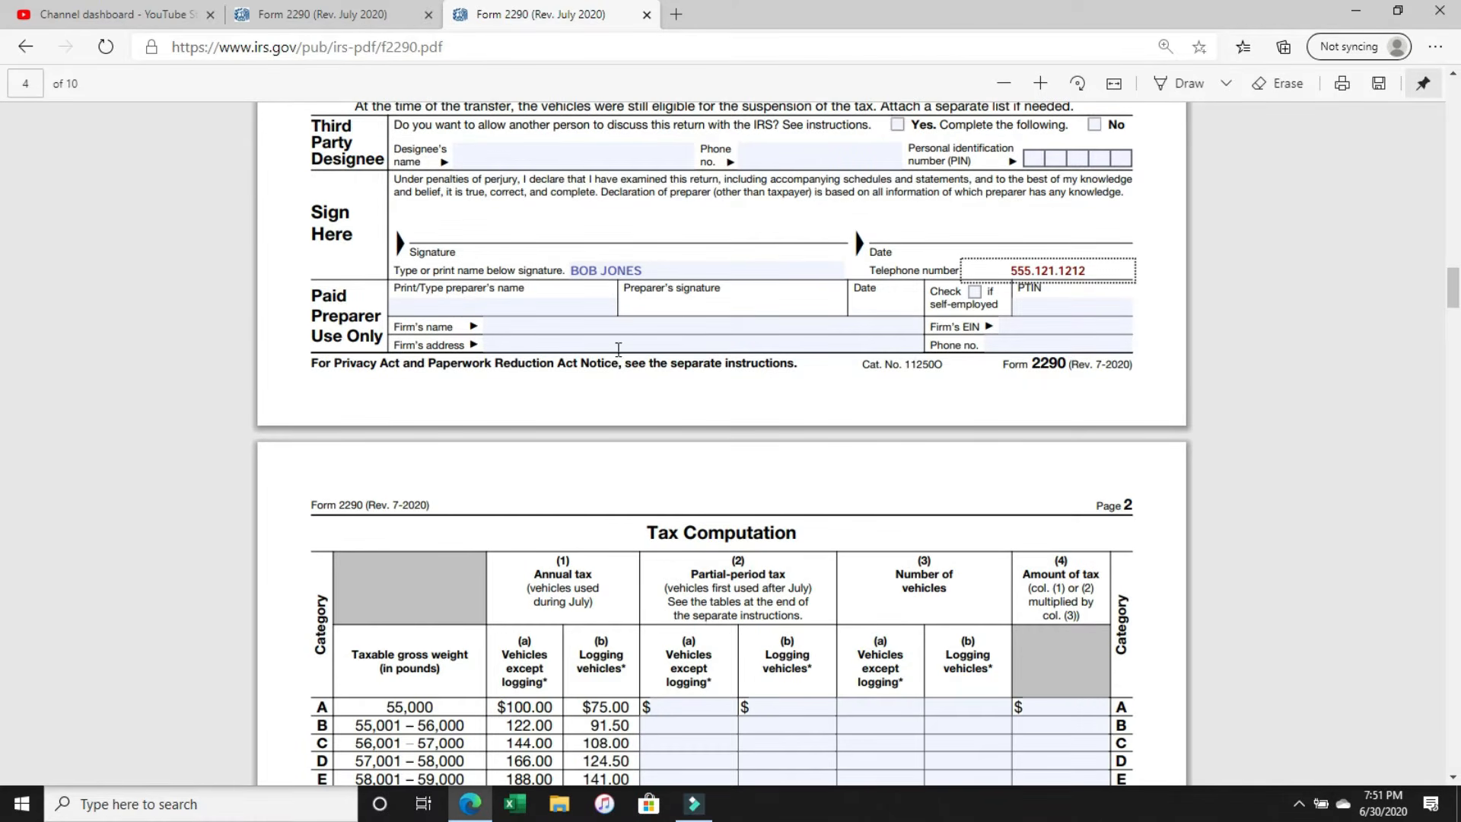
click(308, 289)
drag(308, 289, 870, 318)
click(872, 324)
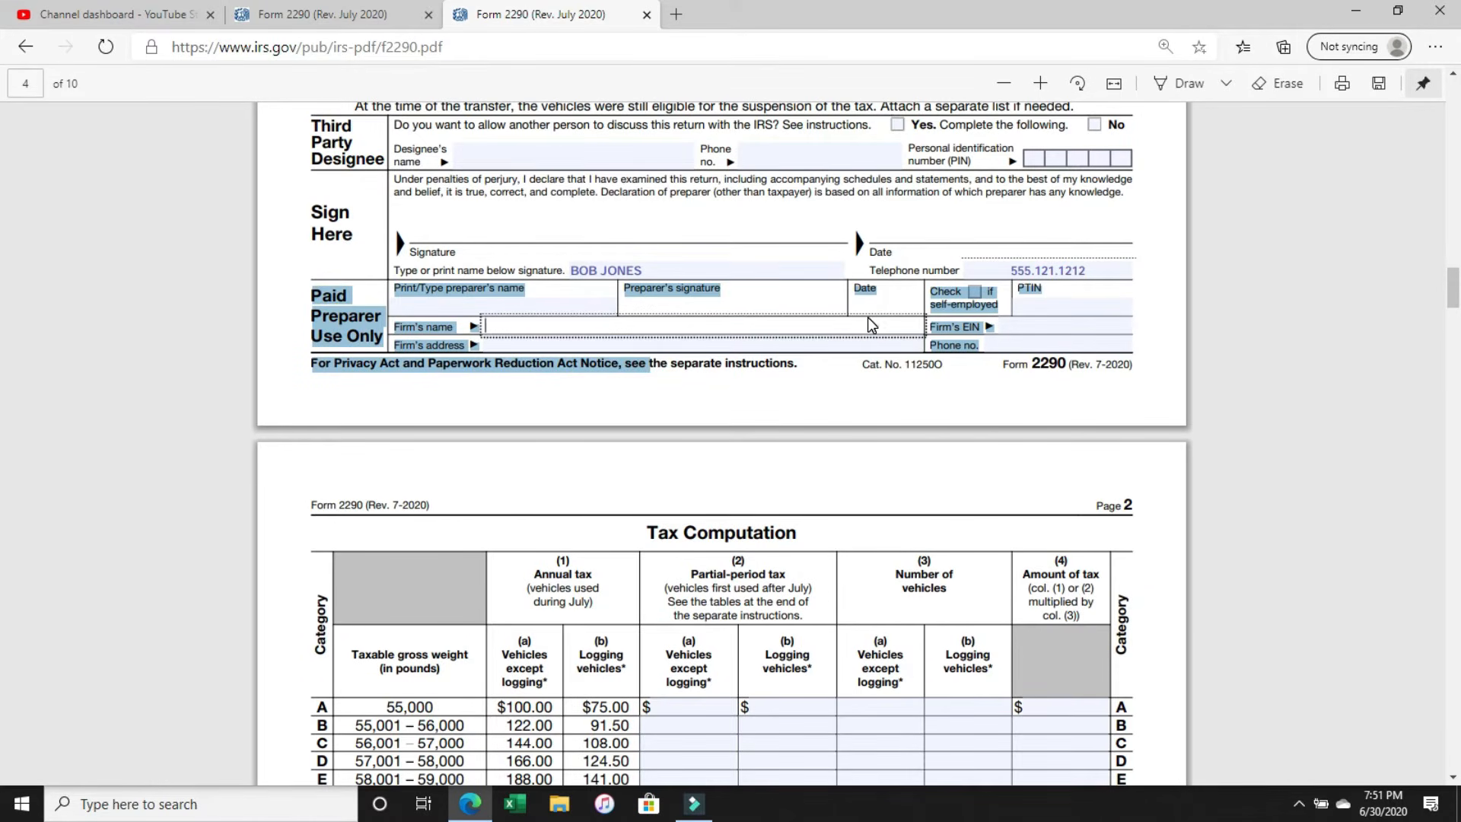
Enter 550.00 as the column (4) total in the Totals row of the page 2 Tax Computation table.
scroll(868, 317, down, 4)
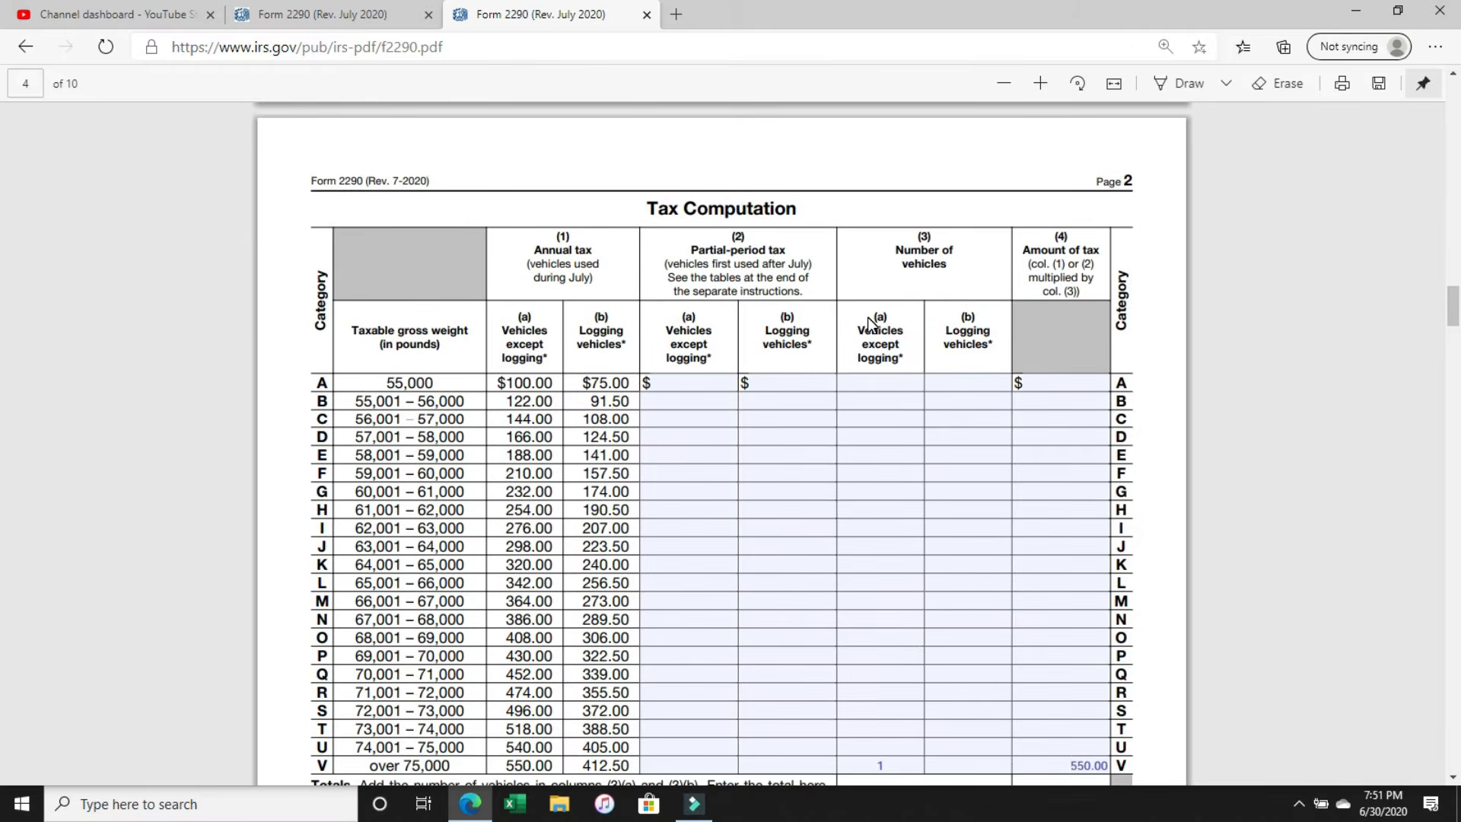
scroll(870, 322, down, 2)
scroll(875, 312, up, 2)
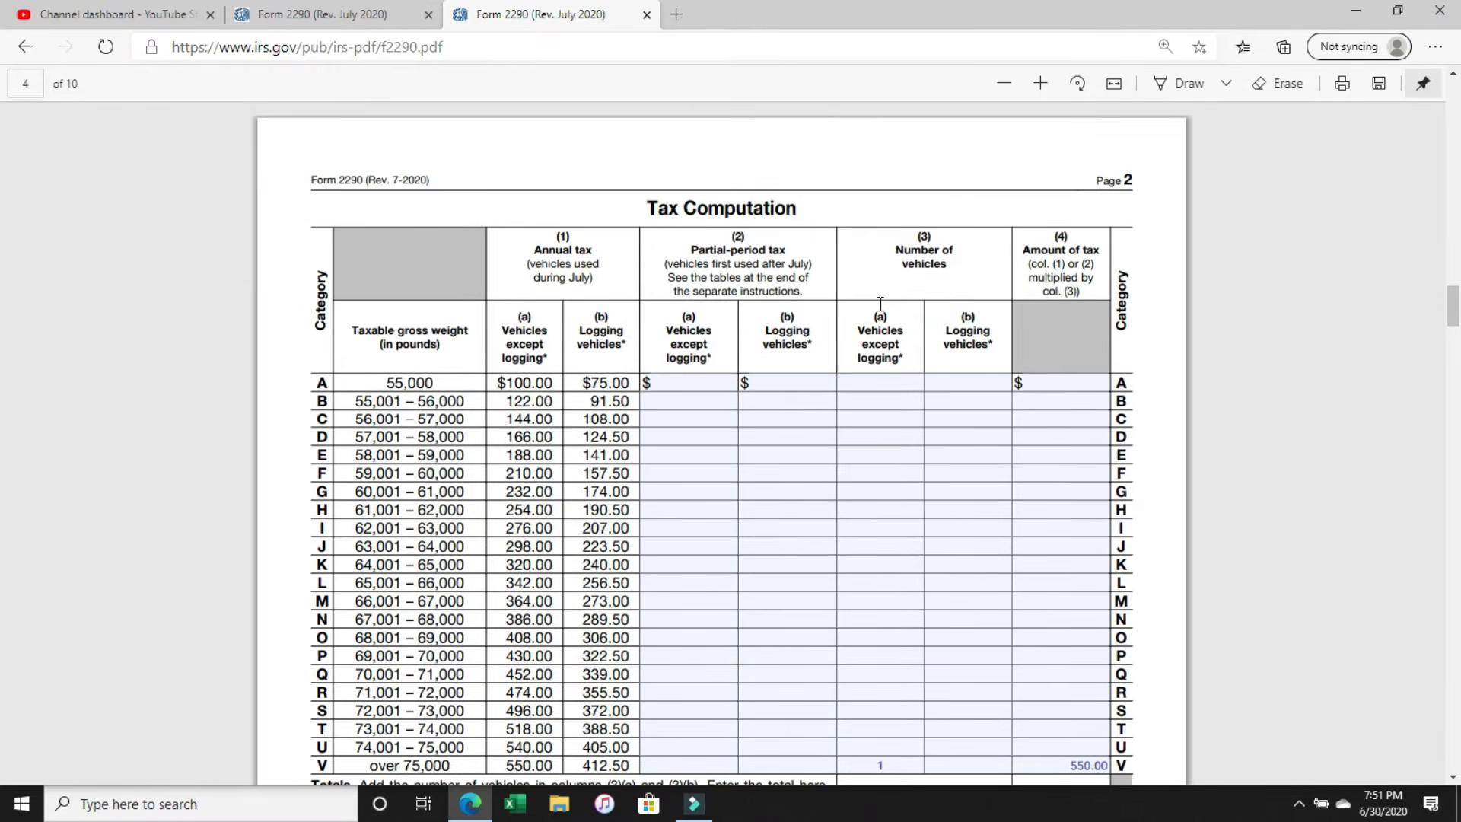
scroll(880, 304, down, 3)
scroll(881, 304, down, 2)
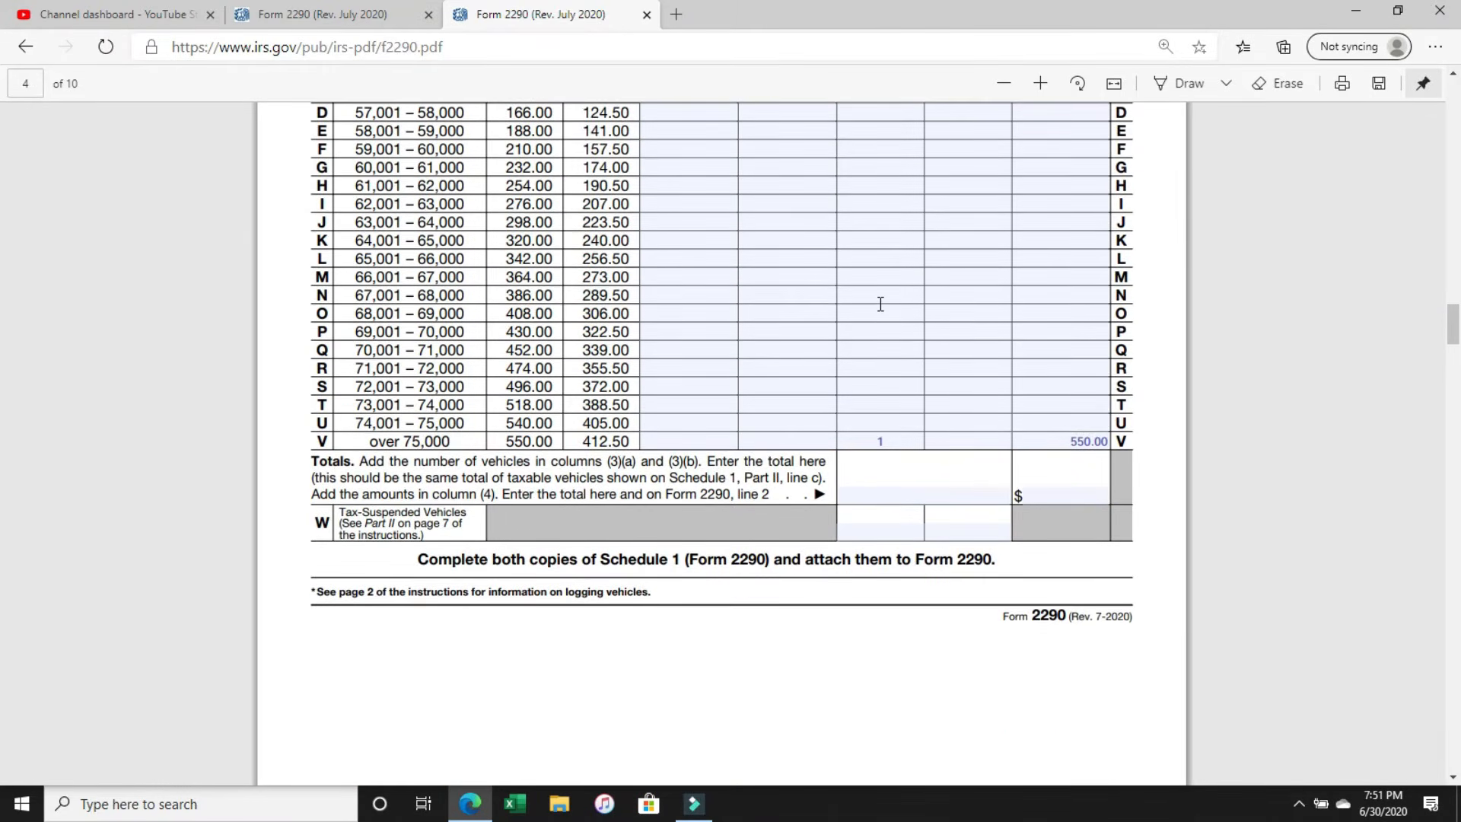
click(1098, 497)
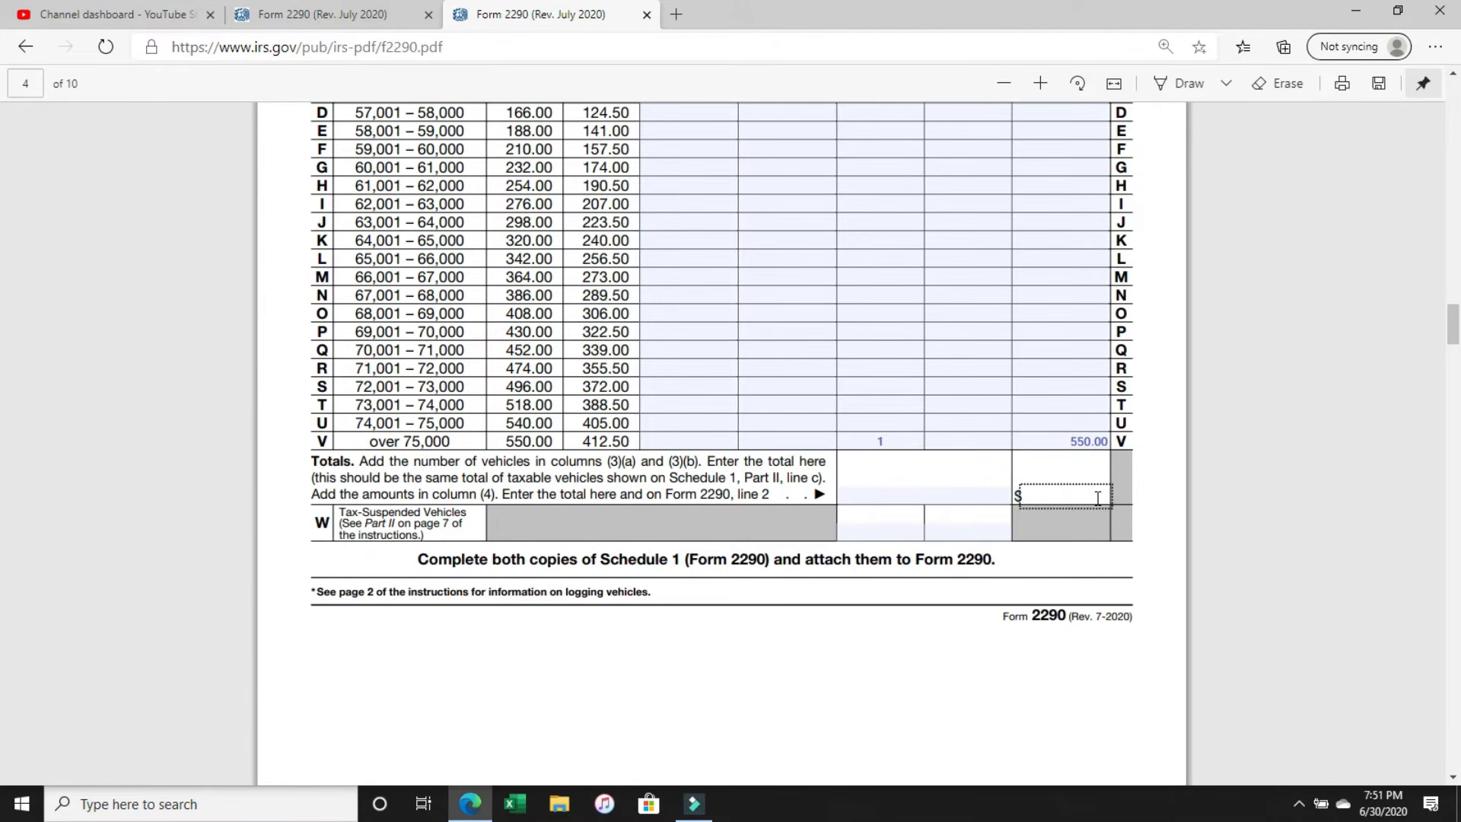
text(550.00)
Enter 1 as the total number of vehicles for columns (3)(a) and (3)(b) in the Totals row.
scroll(687, 471, up, 5)
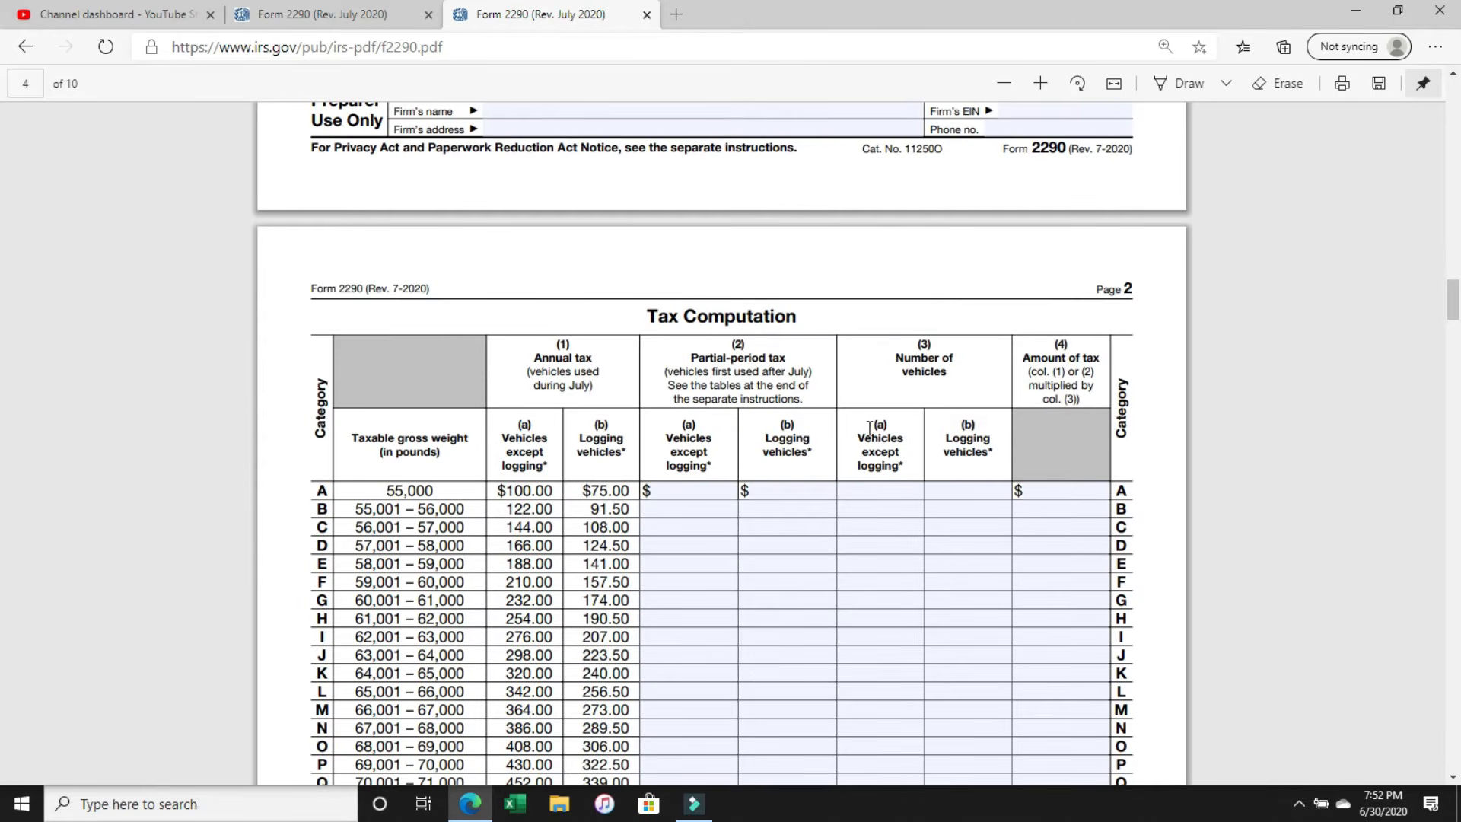
drag(870, 427, 1003, 432)
click(978, 435)
scroll(979, 439, down, 5)
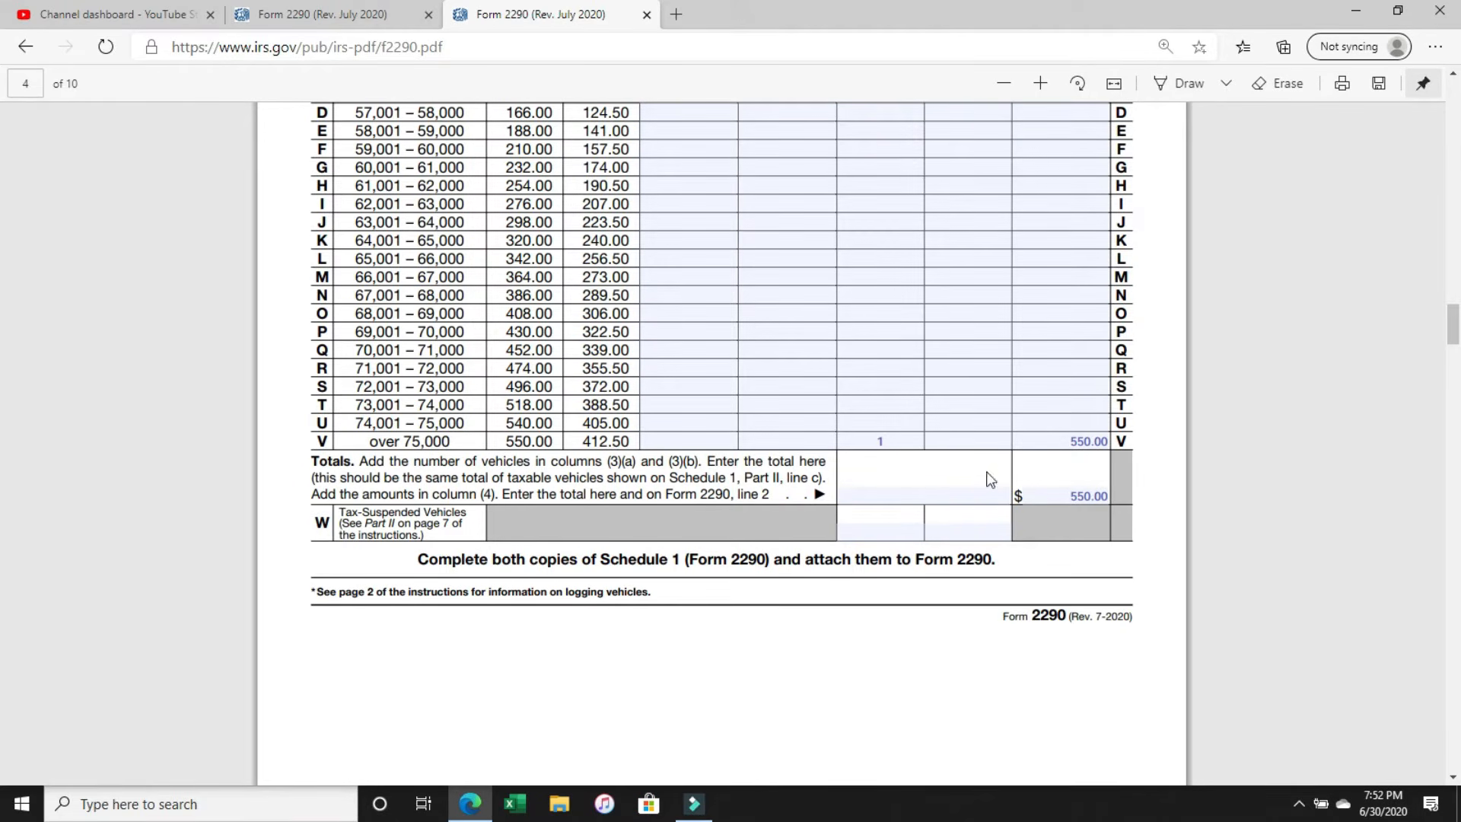
click(1062, 495)
click(892, 491)
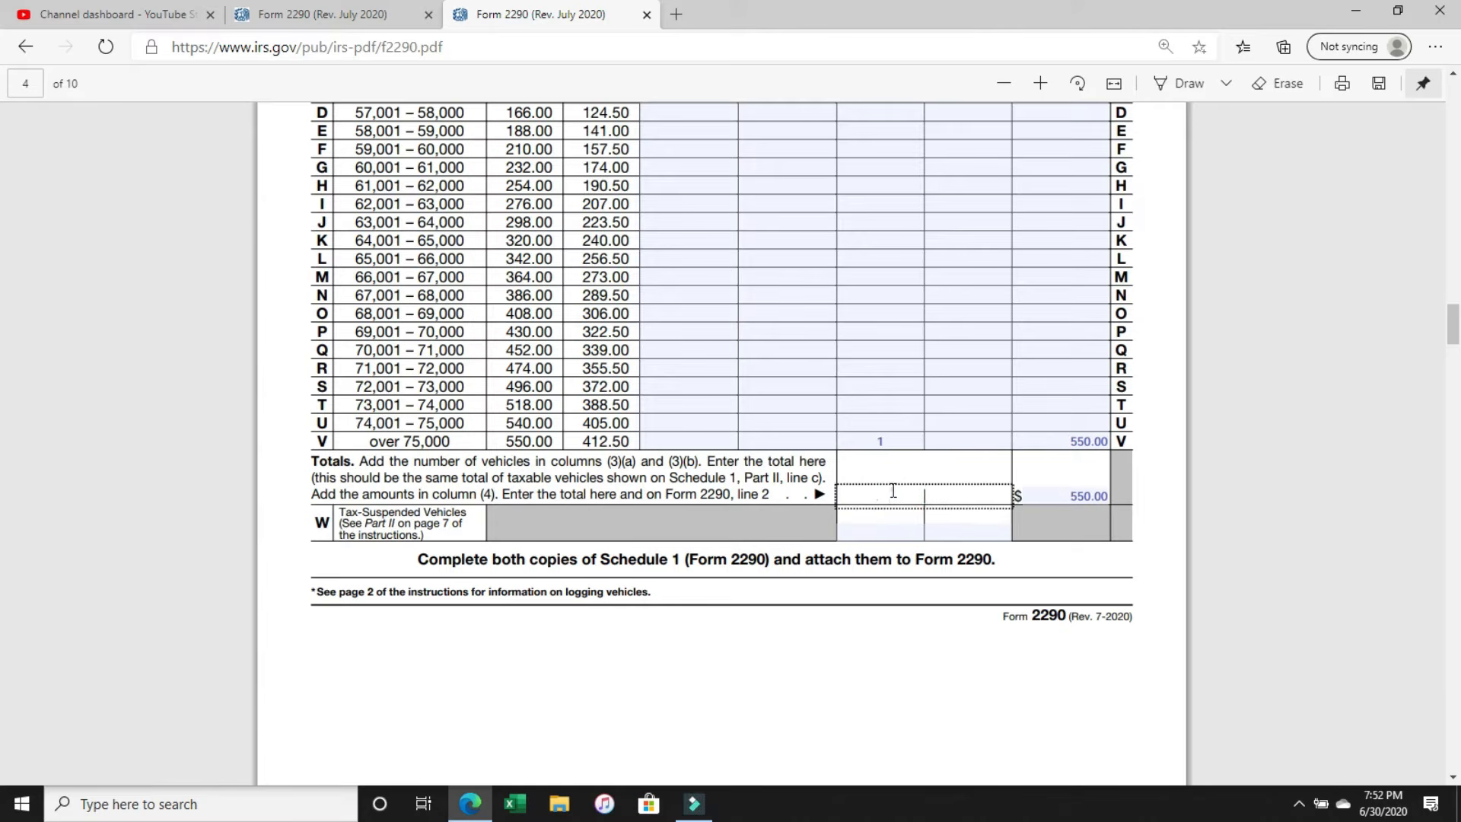
text(1)
Check the category W tax-suspended vehicles row, leave it blank, and go to the first copy of Schedule 1.
click(991, 538)
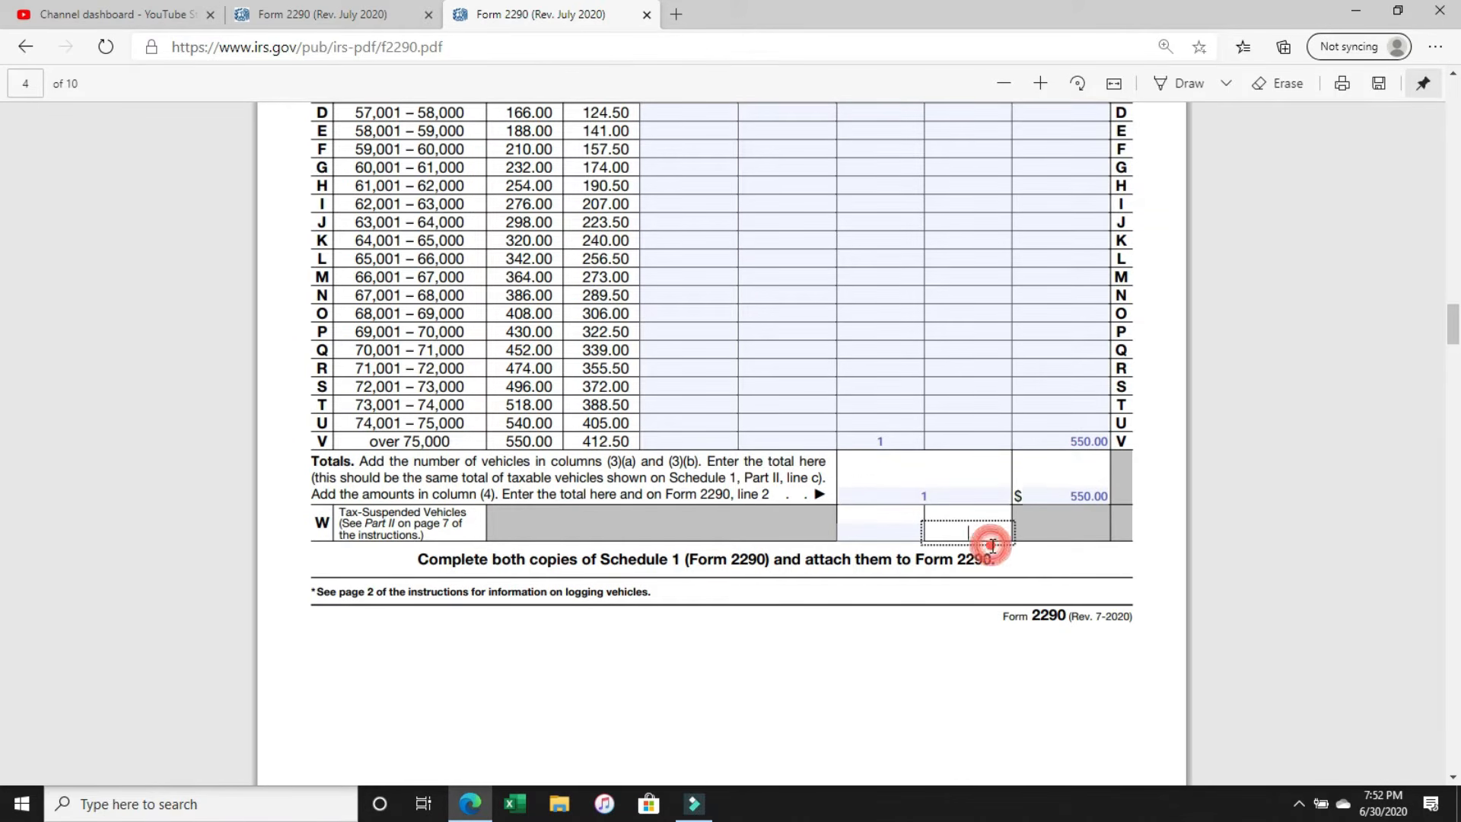
scroll(908, 668, down, 2)
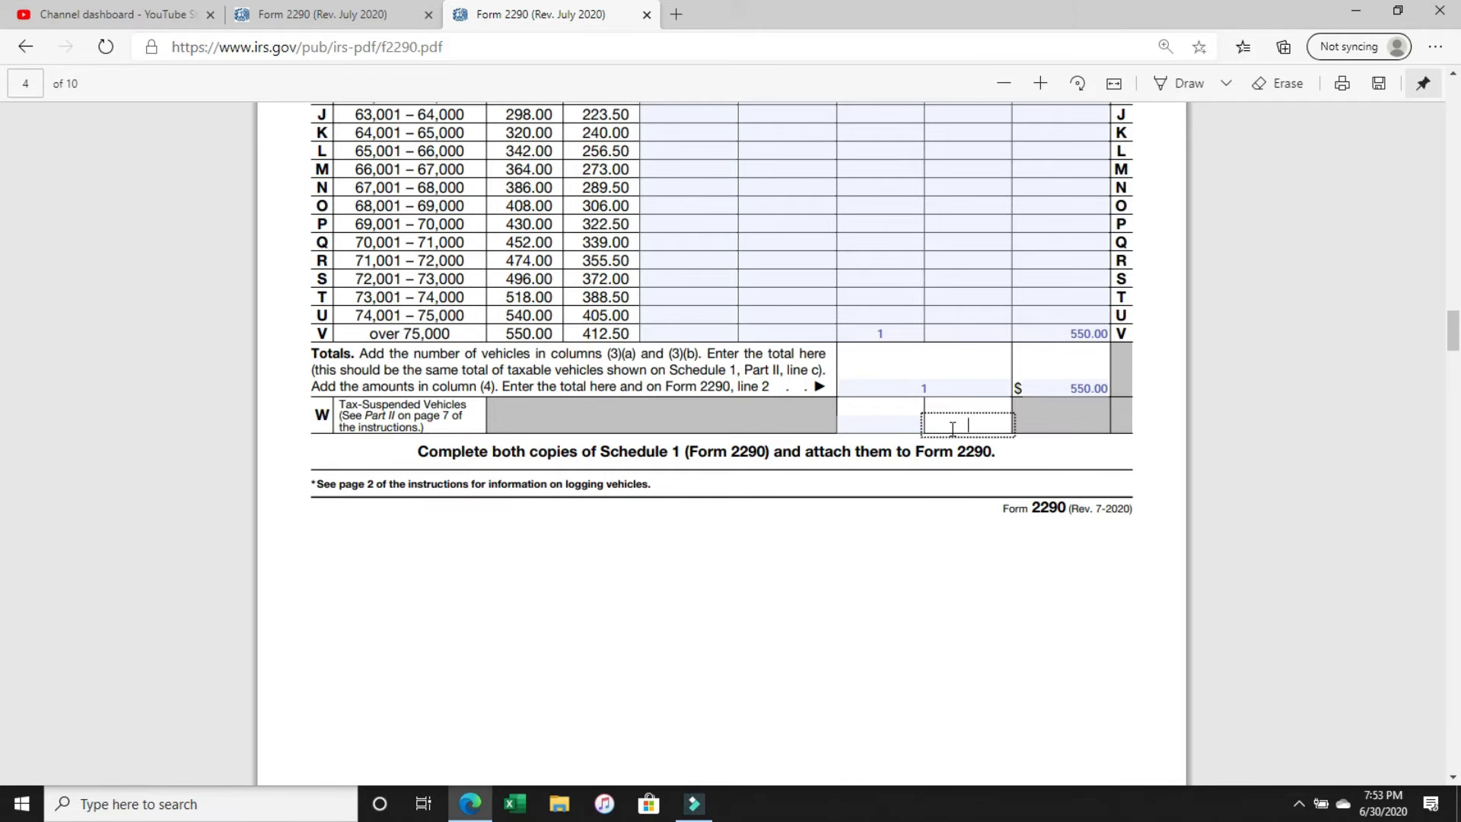
click(952, 428)
scroll(868, 566, down, 4)
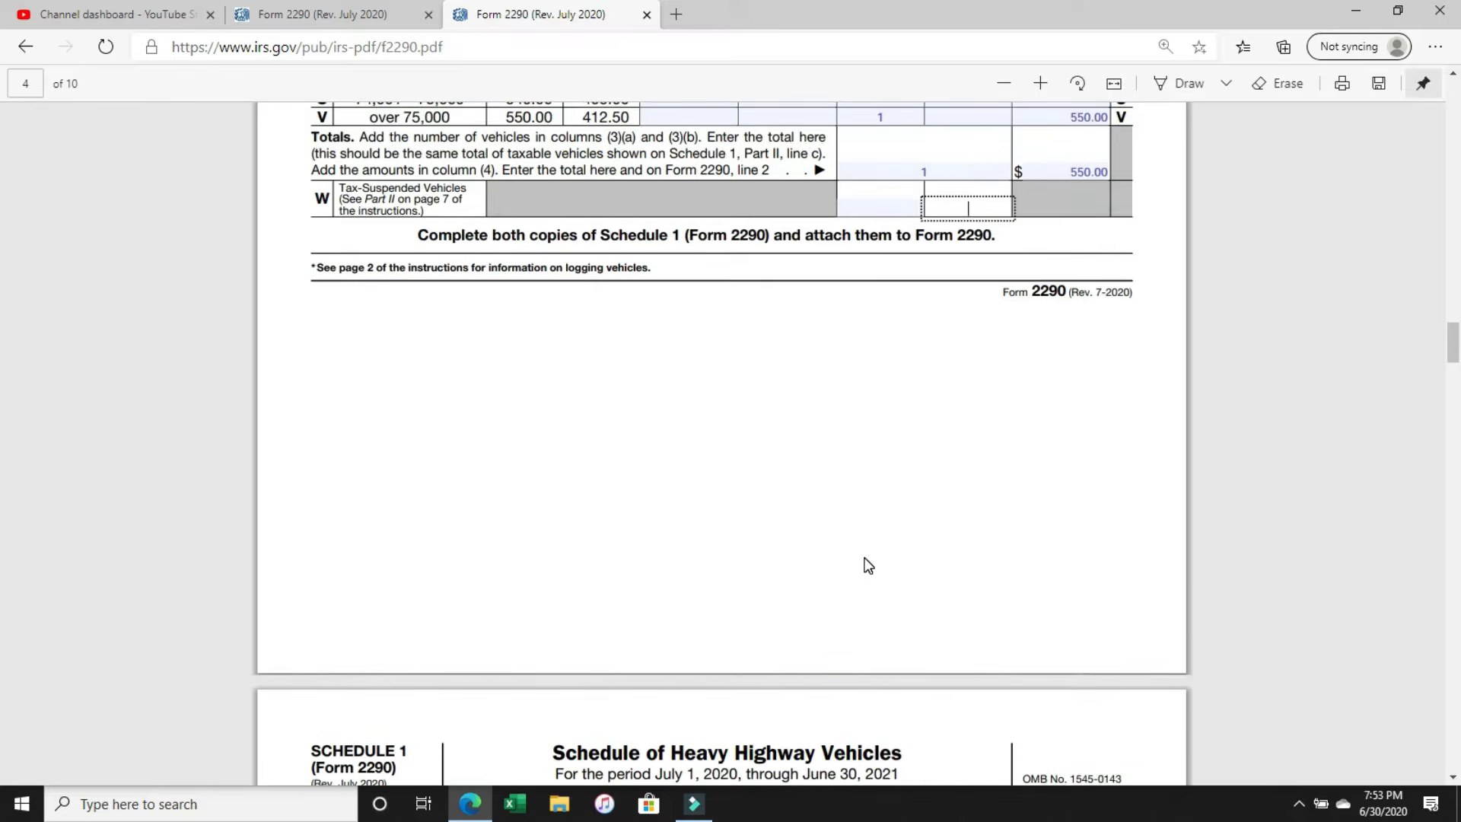
scroll(868, 565, down, 5)
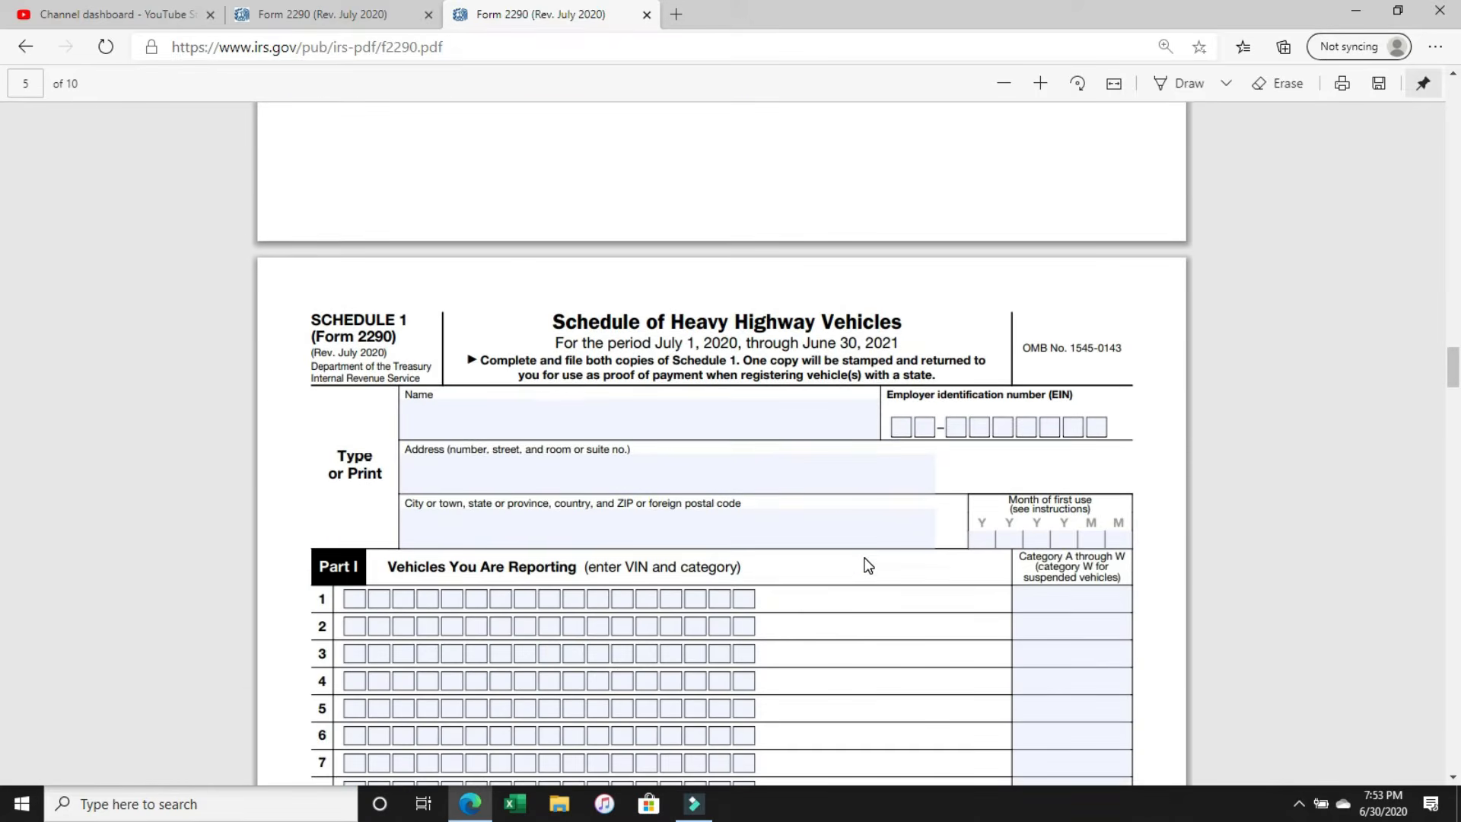
scroll(868, 565, down, 2)
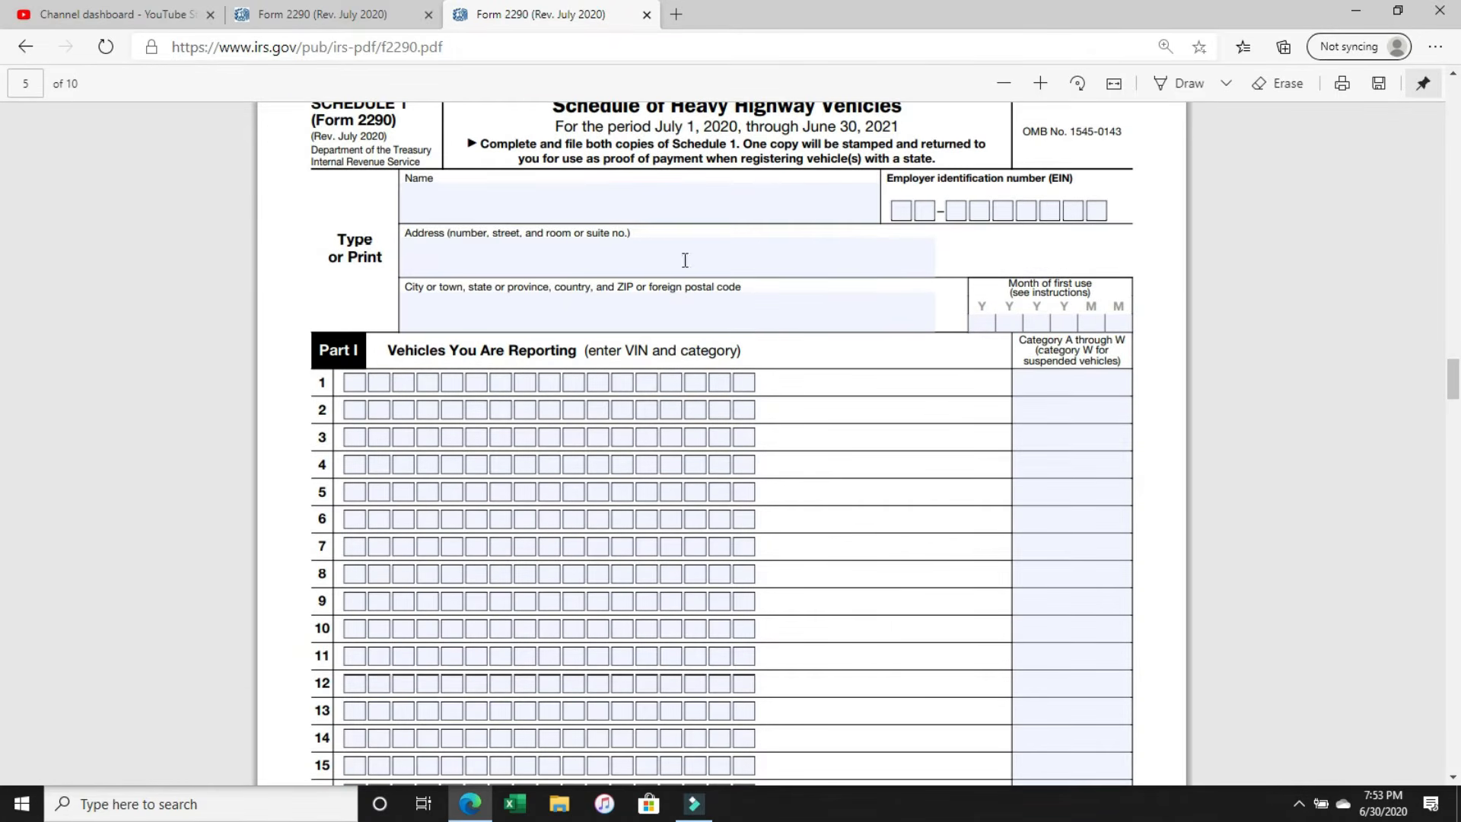
Enter BOBS TRUCKING as the name on the first copy of Schedule 1.
click(647, 214)
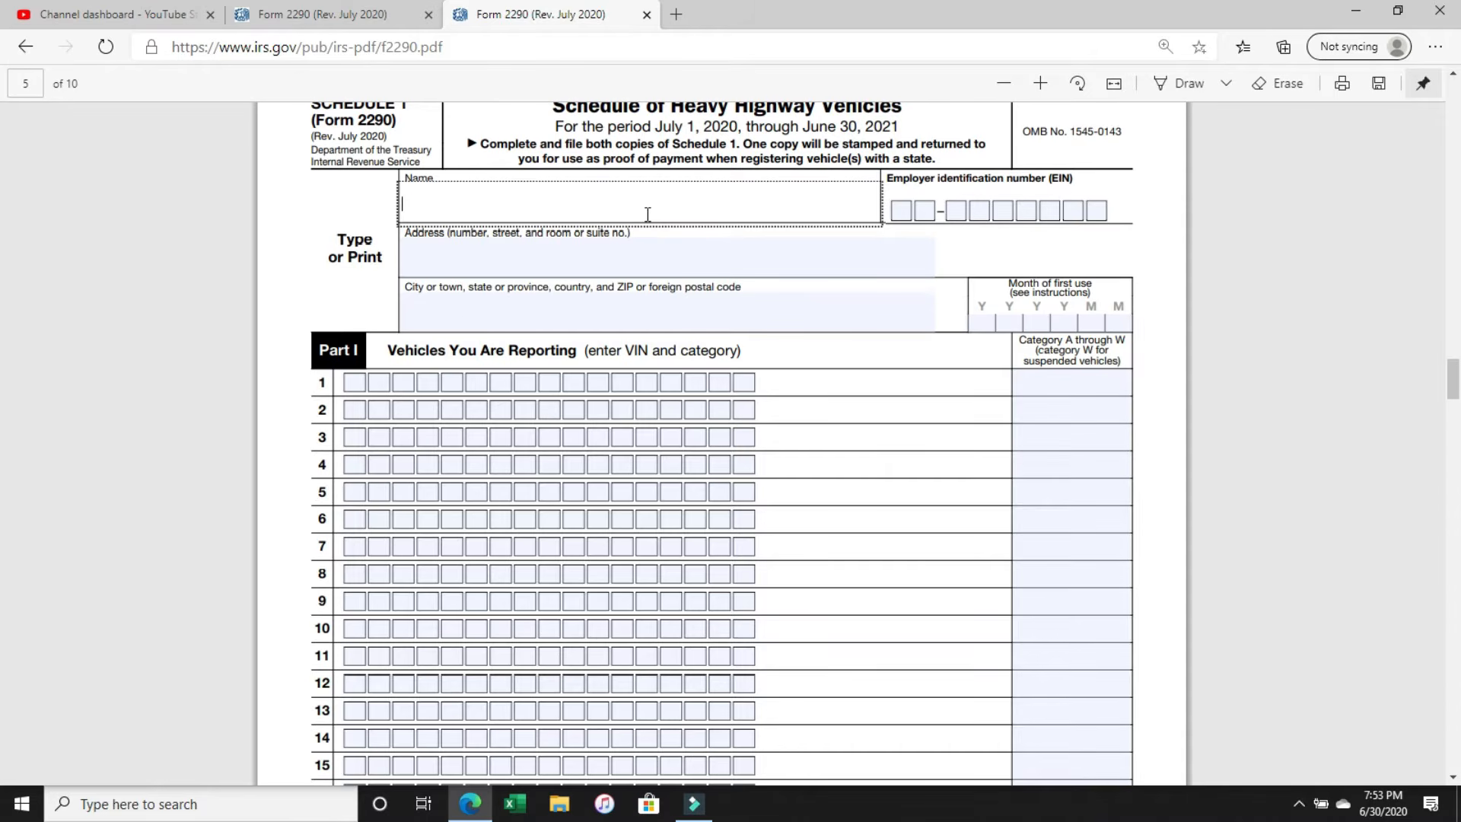
text(BOBS TRUCKING)
key(Tab)
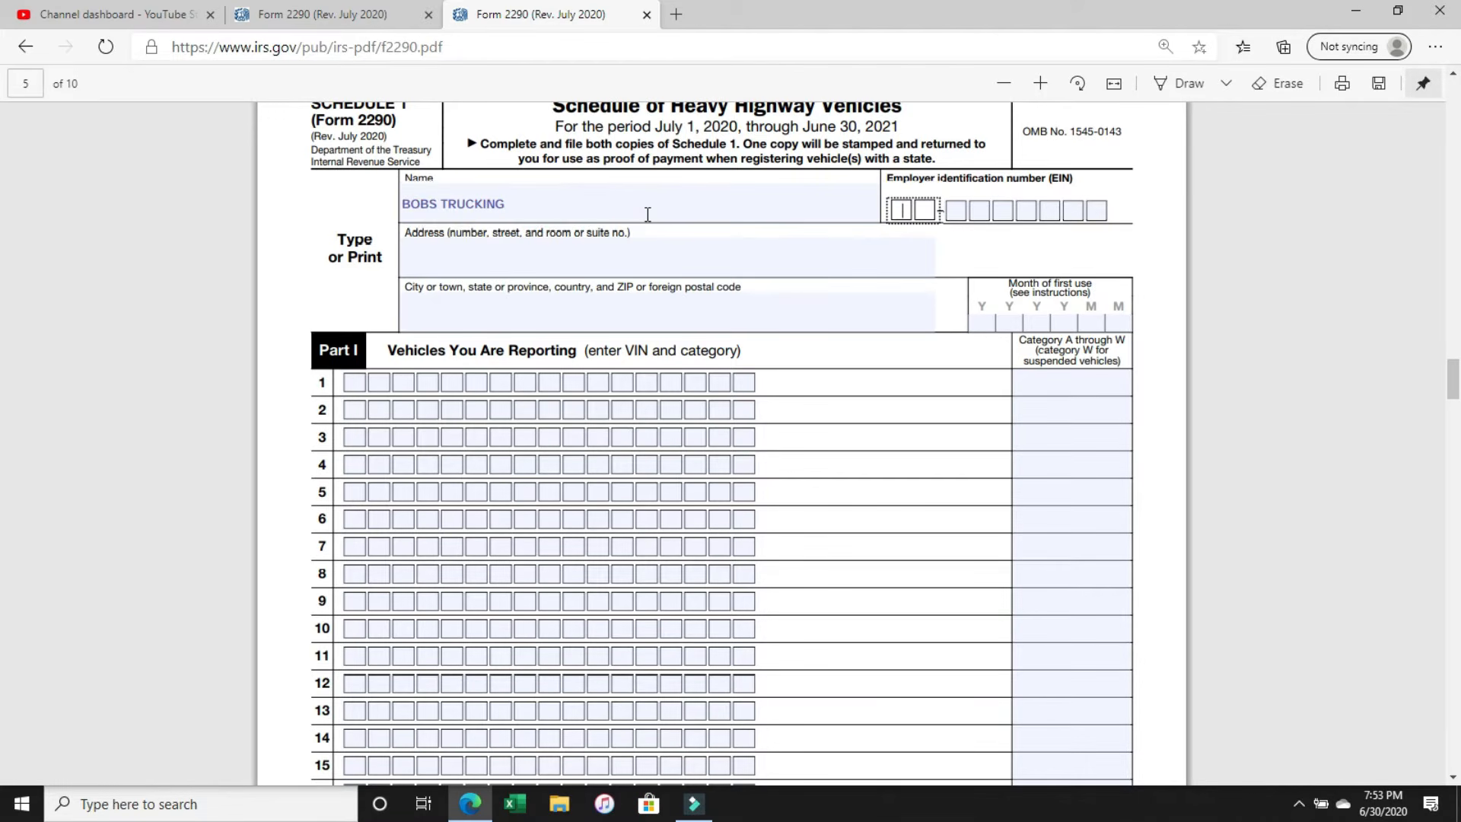
Fill in both parts of the employer identification number on the first Schedule 1, leaving no stray digits in the address field.
text(11)
key(Tab)
key(Tab)
text(111)
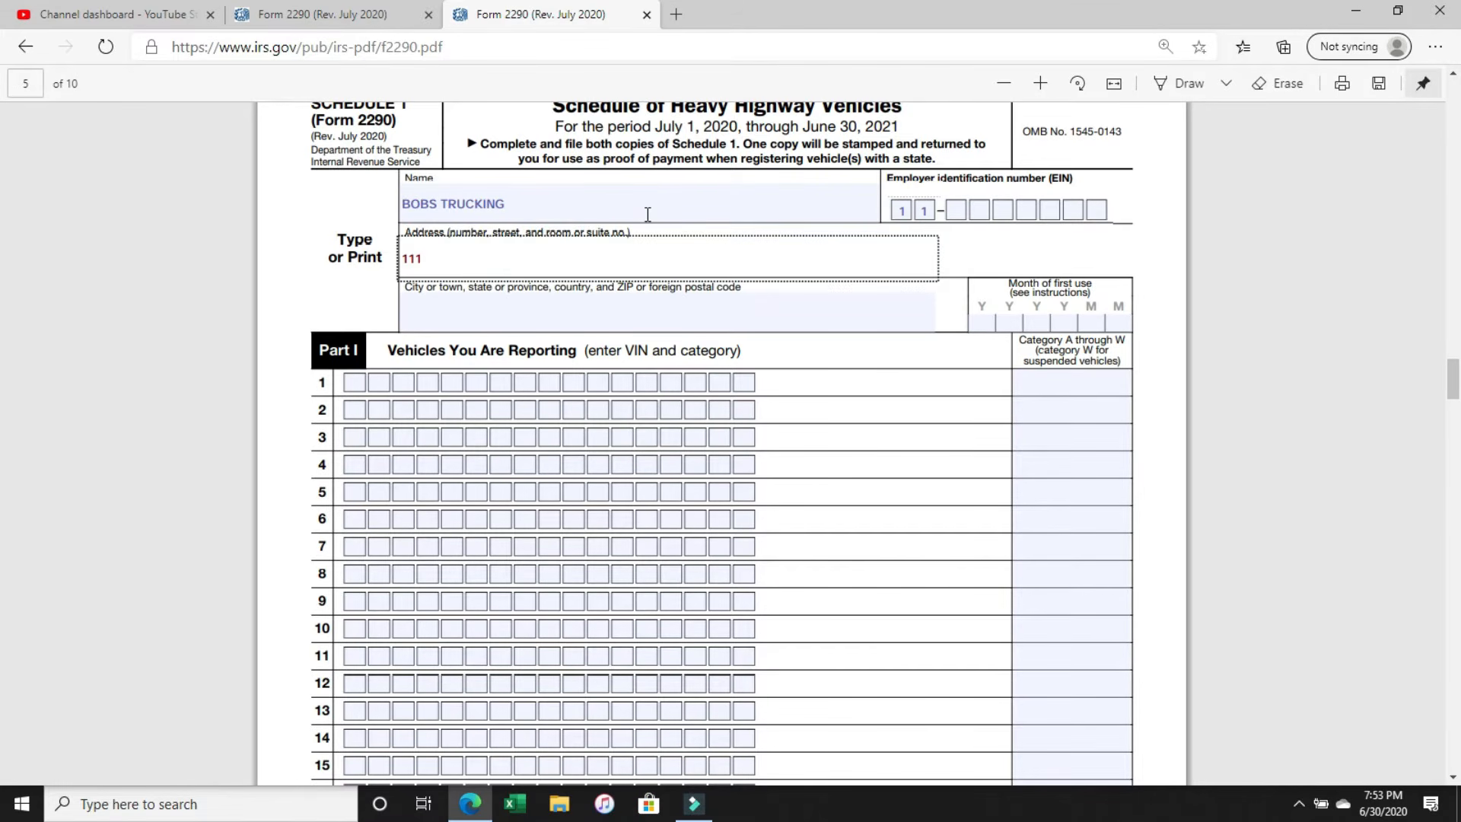
key(BackSpace)
key(BackSpace)
right_click(652, 216)
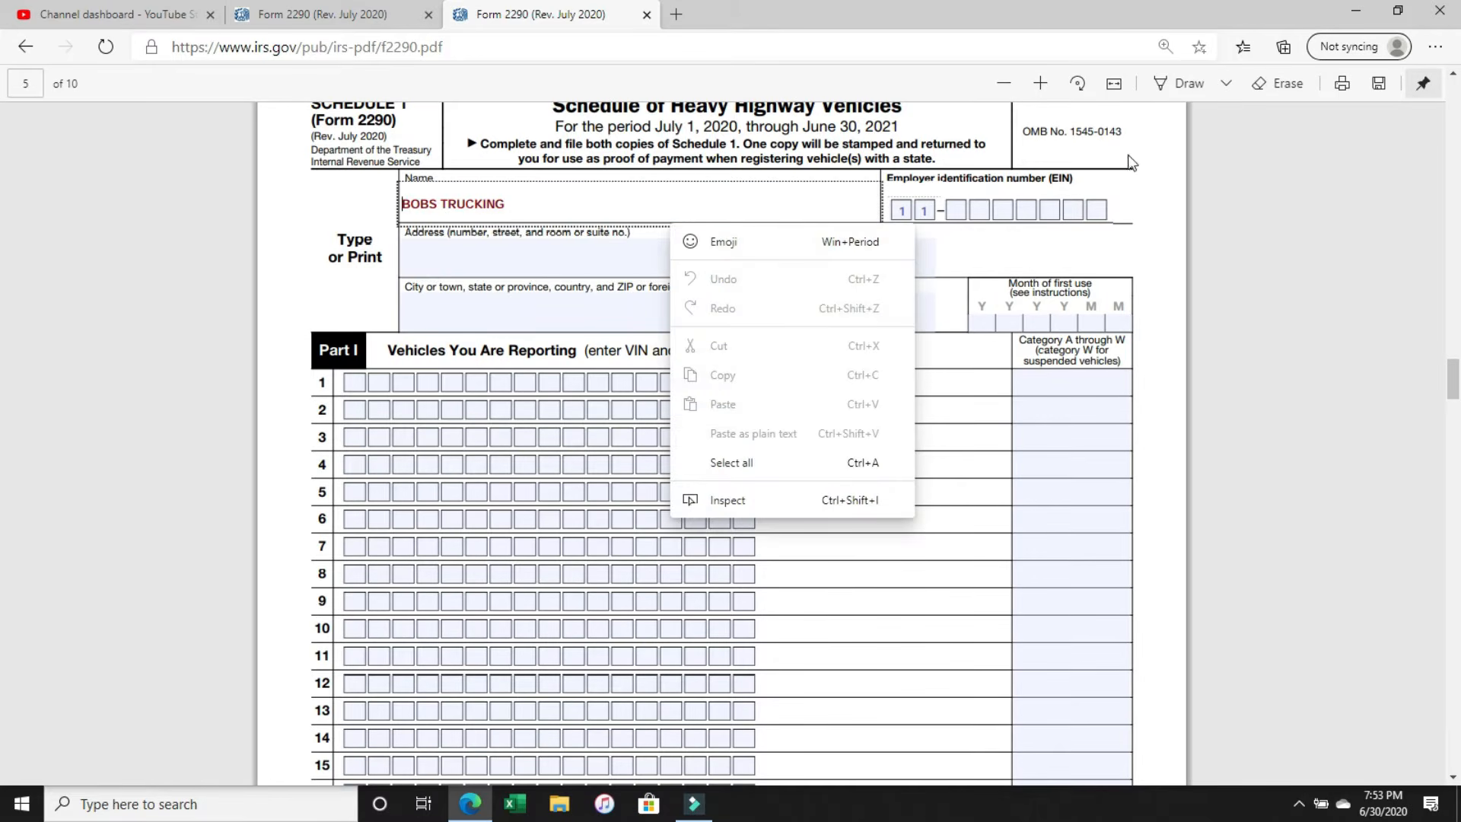
click(953, 207)
text(1111111)
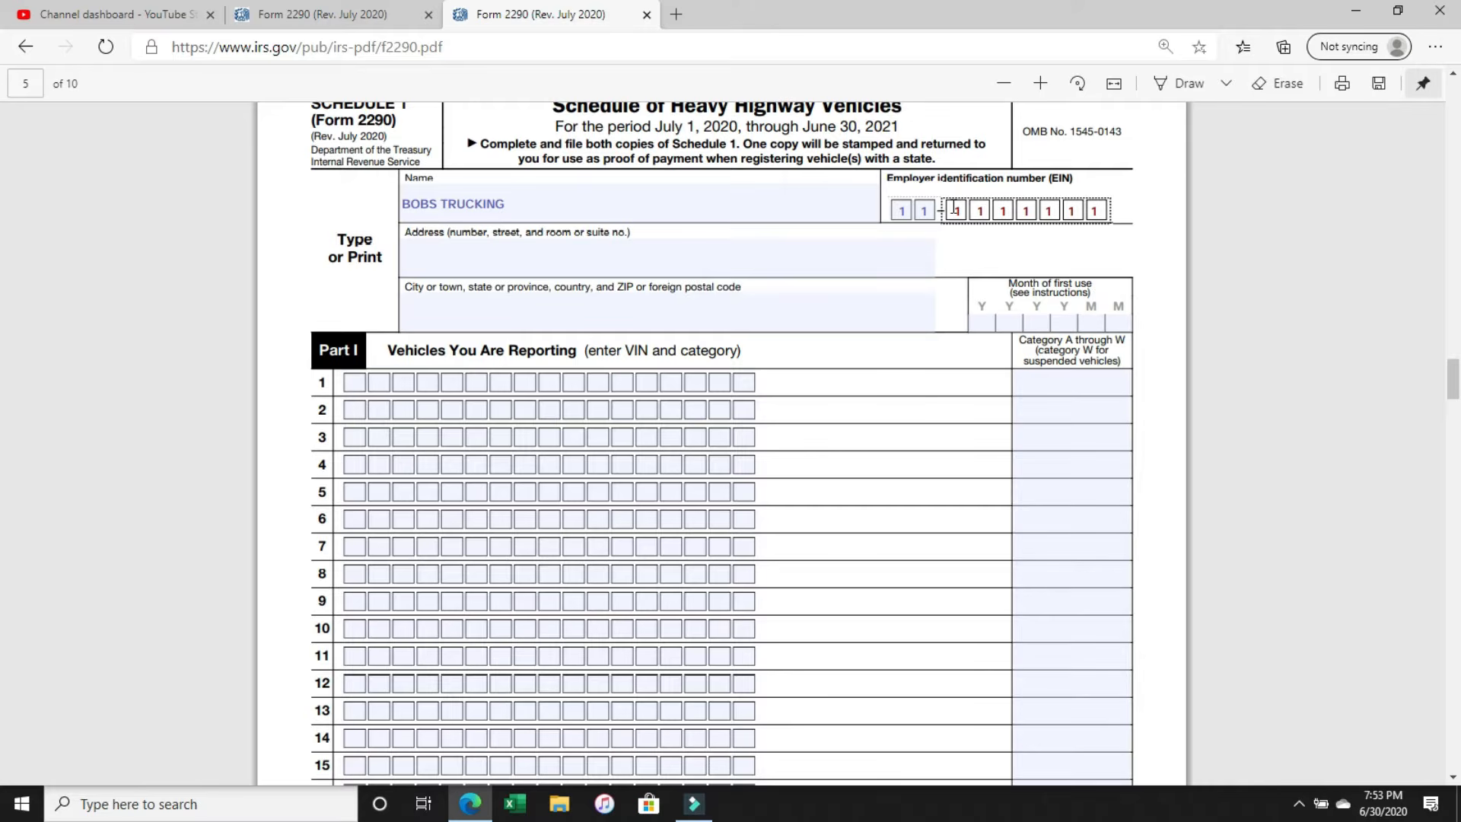
Fill in the business's street address and its city, state and ZIP code on the first Schedule 1.
click(520, 265)
text(123)
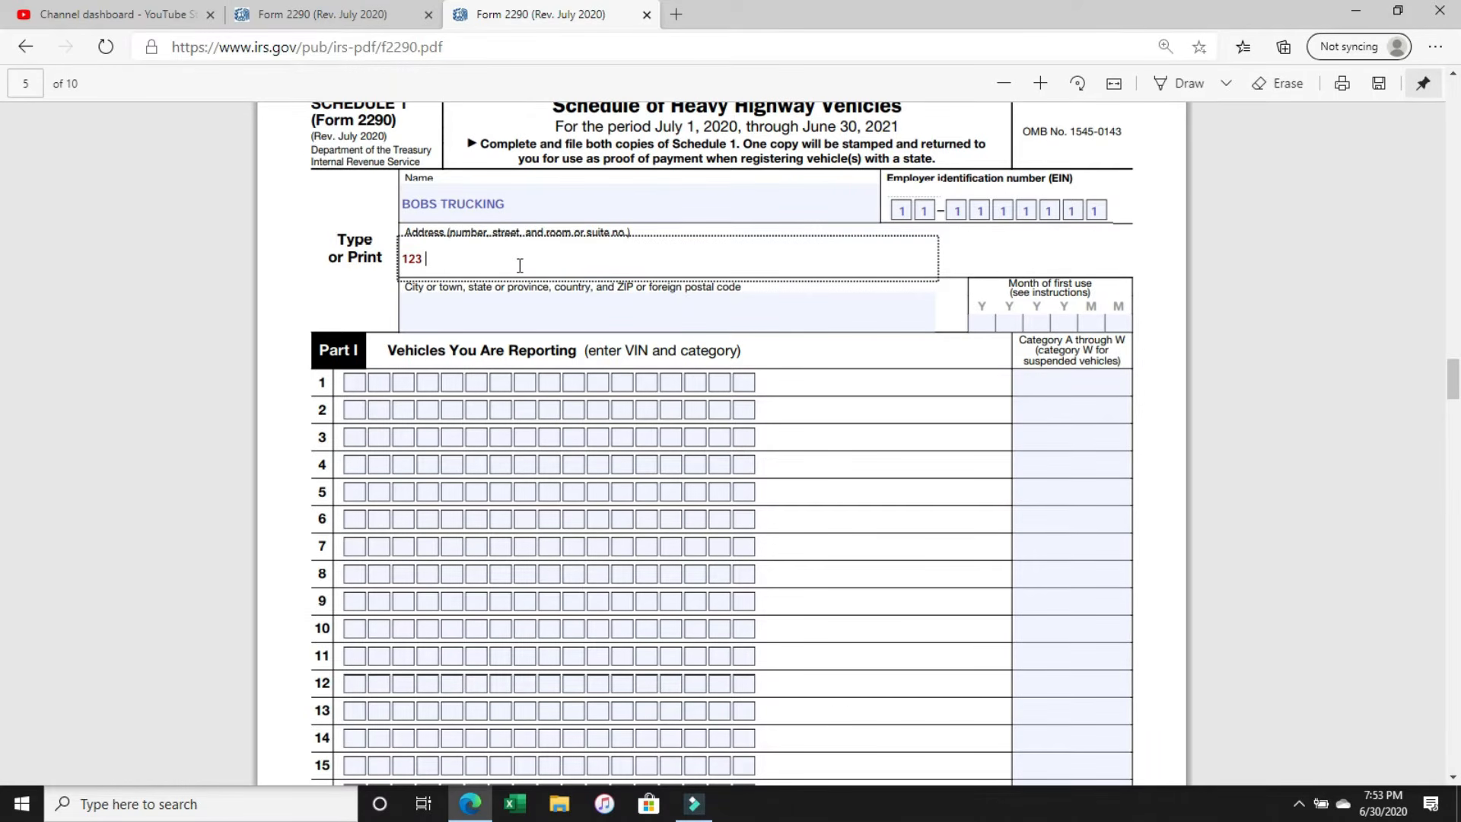
text( MAIN ST)
key(Tab)
text(LOS AN)
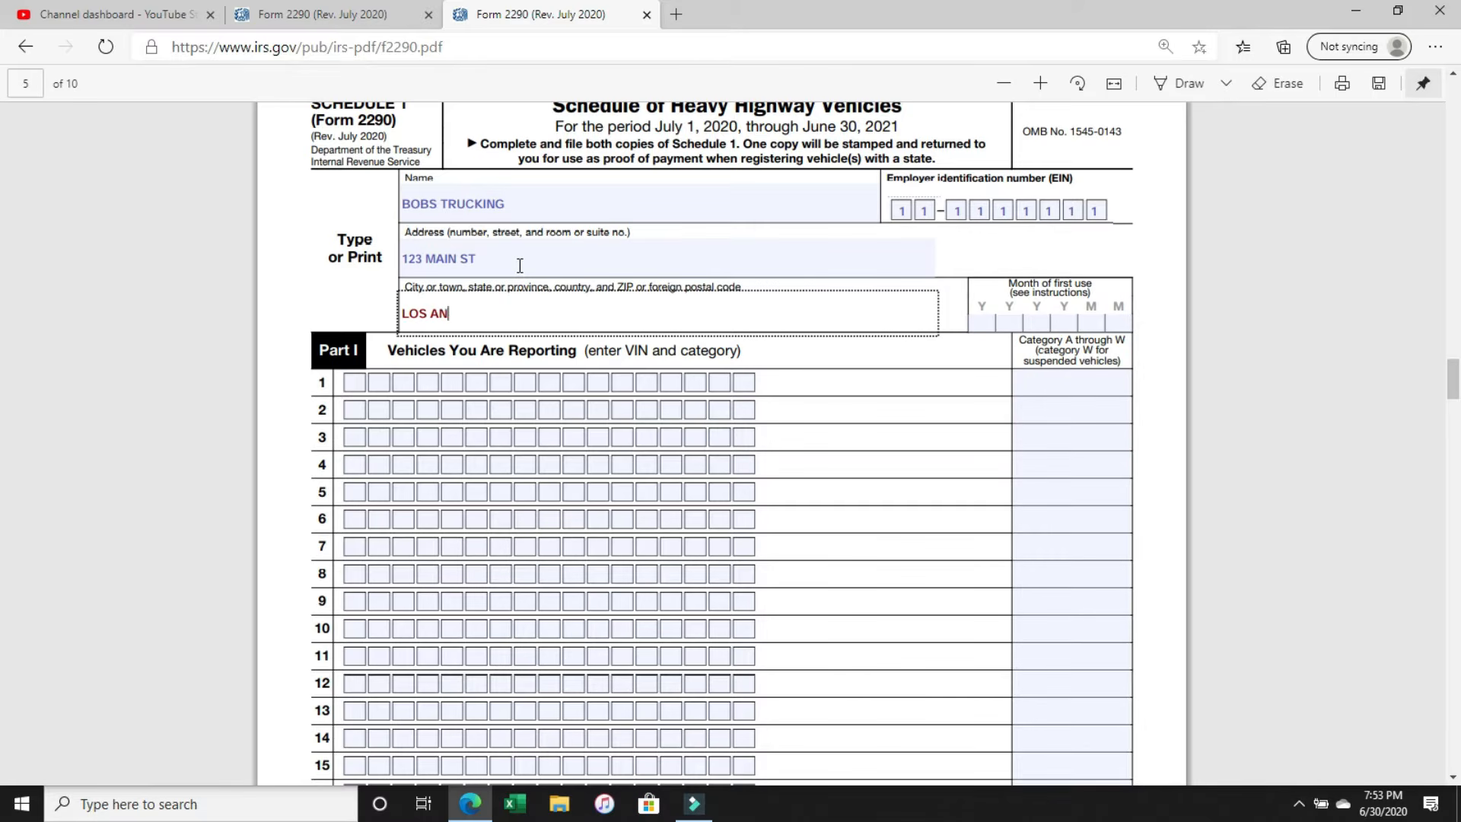
text(GELES CA 90210)
Check the year and month on line 1 of Form 2290 and enter 202007 as Schedule 1's month of first use.
click(983, 324)
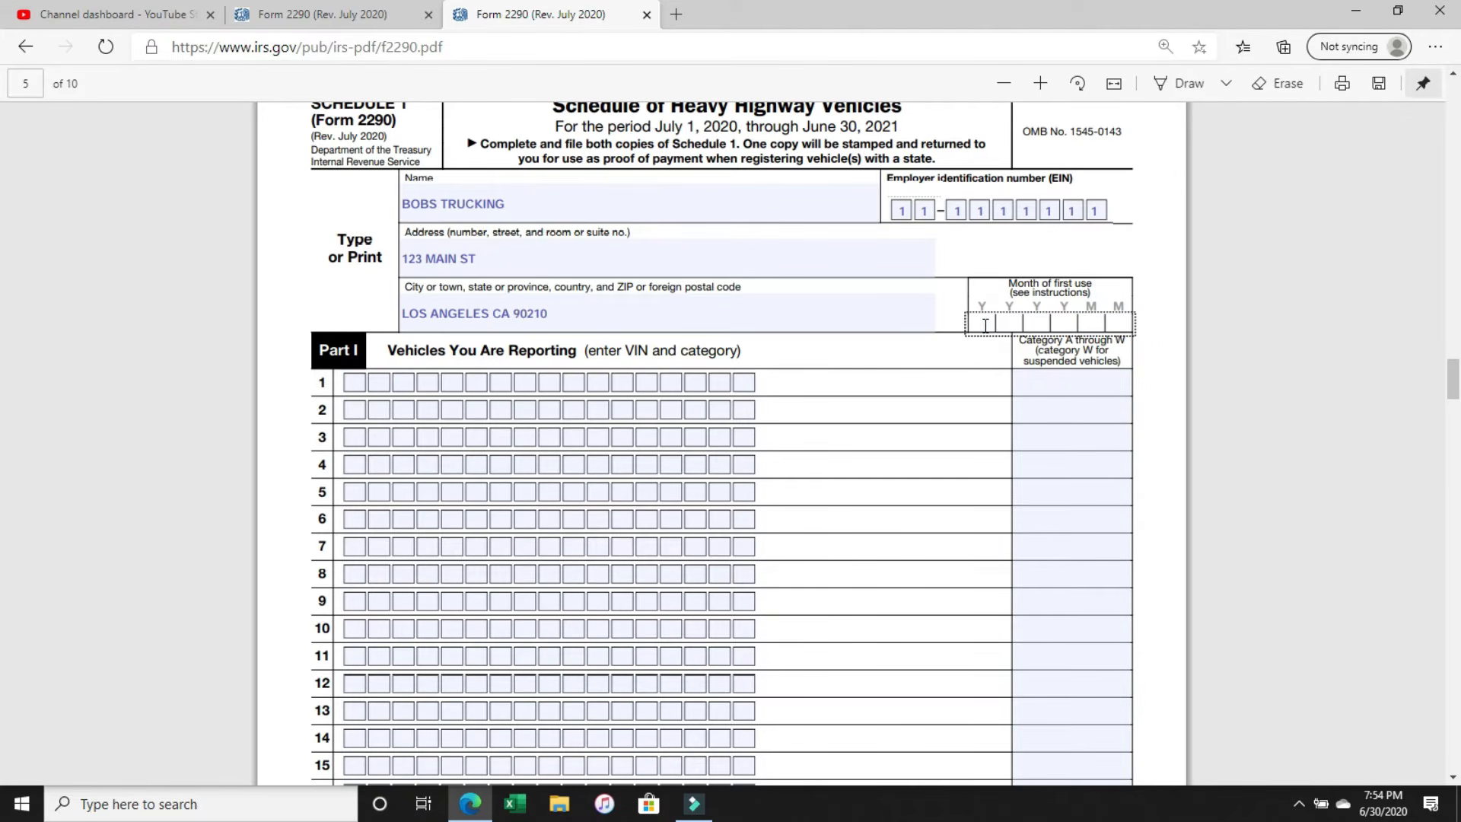
scroll(984, 325, up, 2)
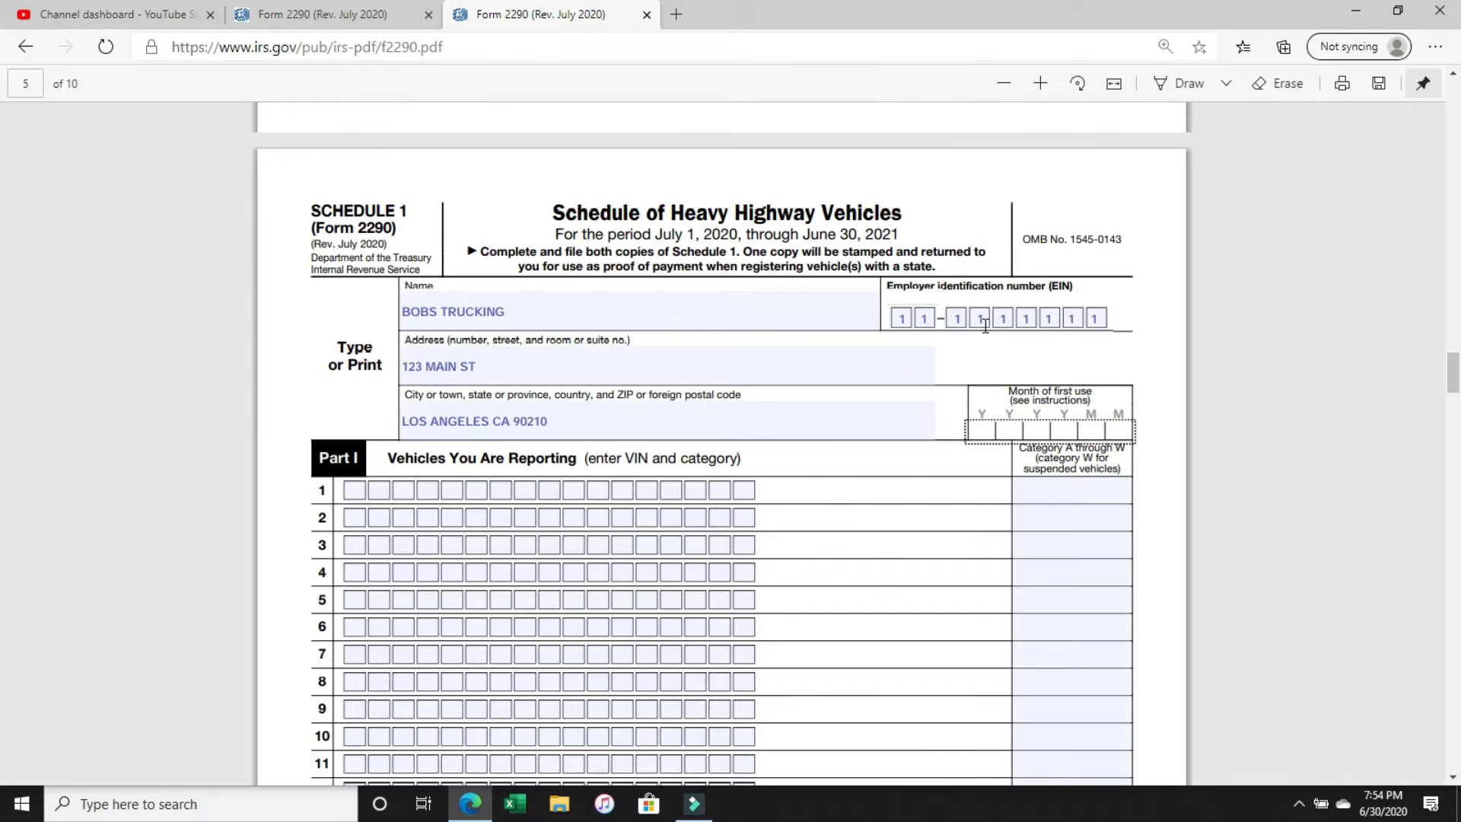
scroll(985, 325, up, 20)
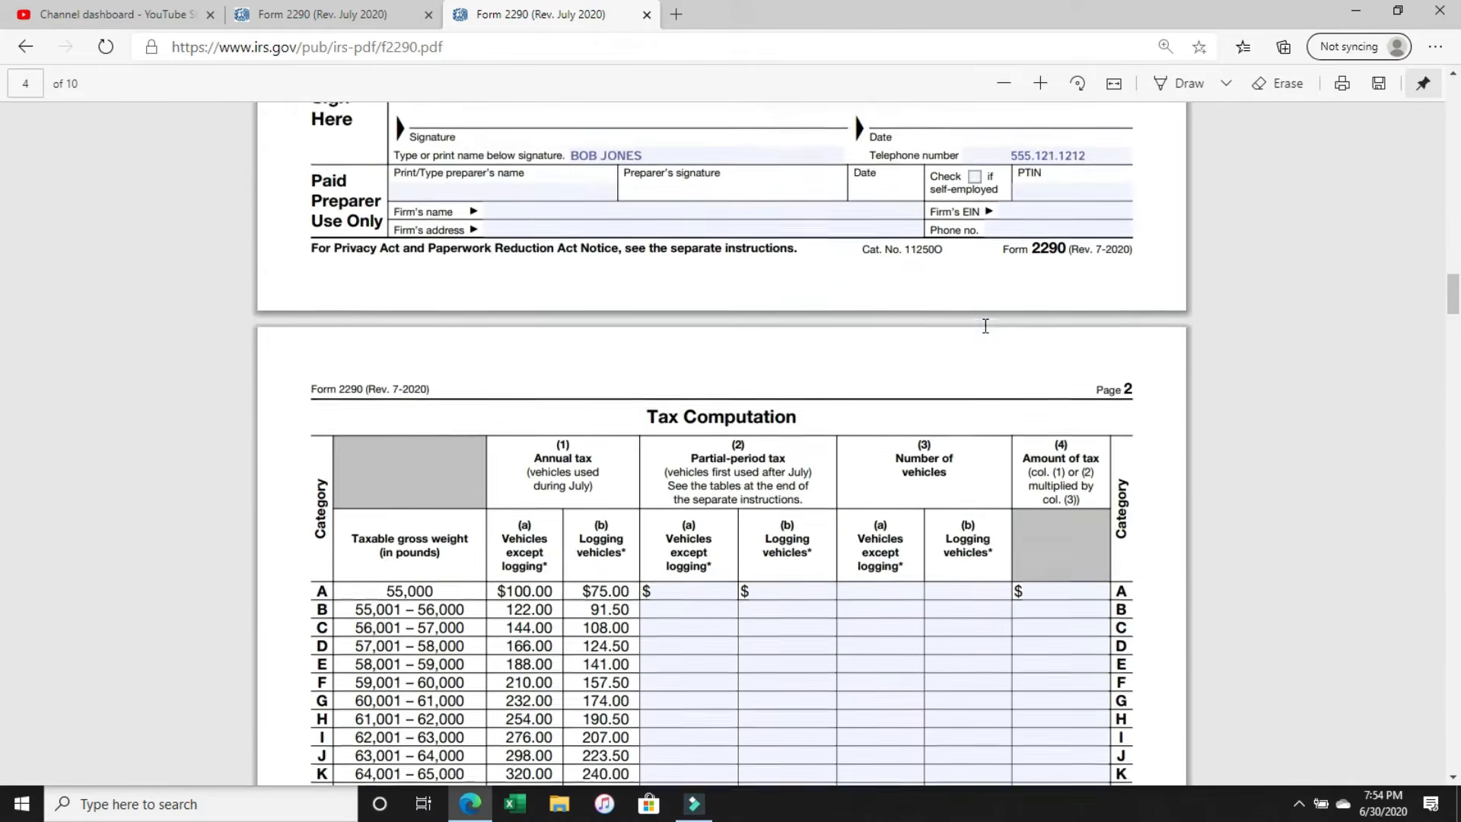
scroll(984, 325, up, 10)
click(997, 618)
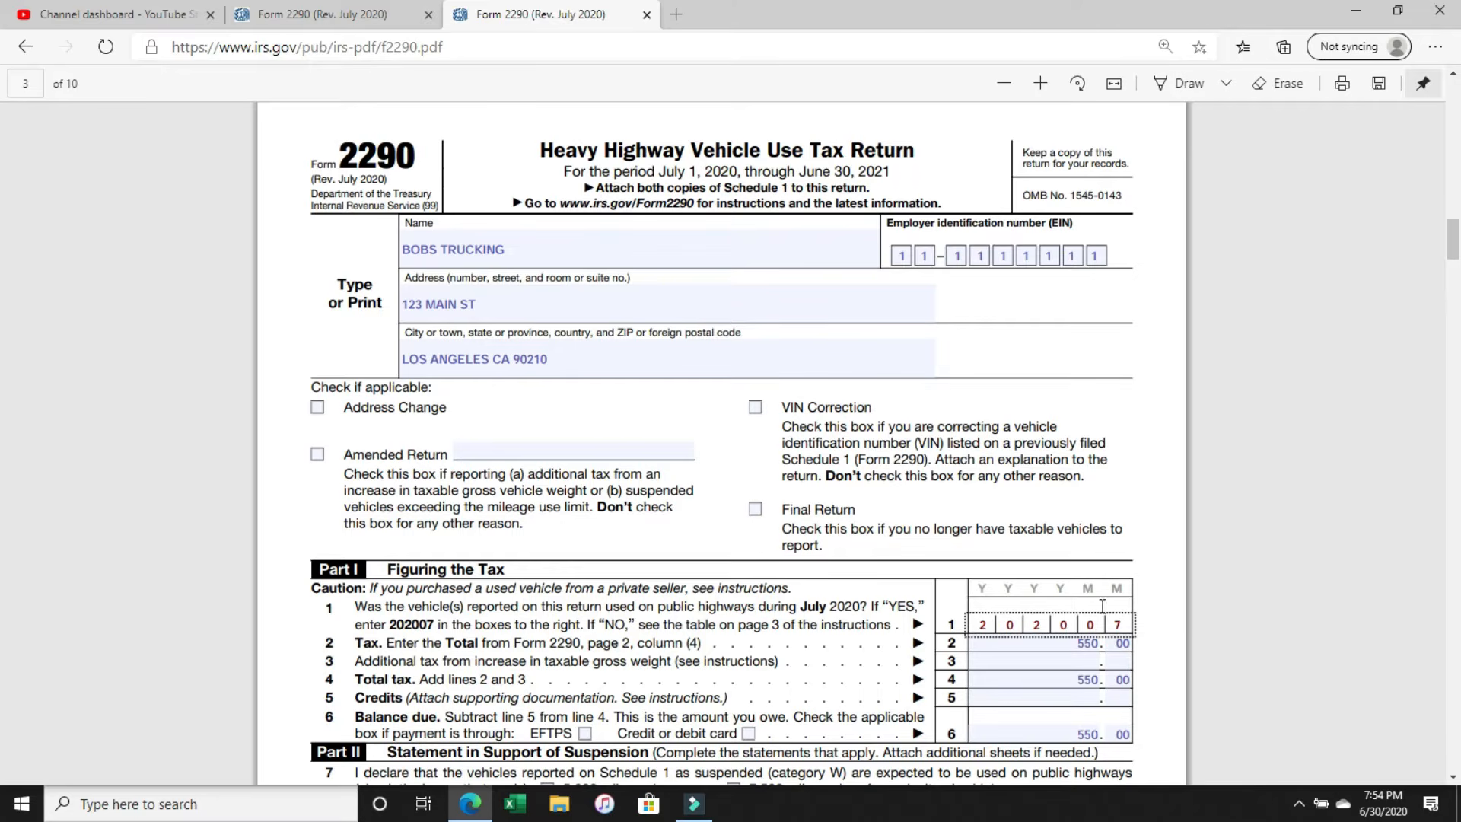
scroll(1102, 606, down, 20)
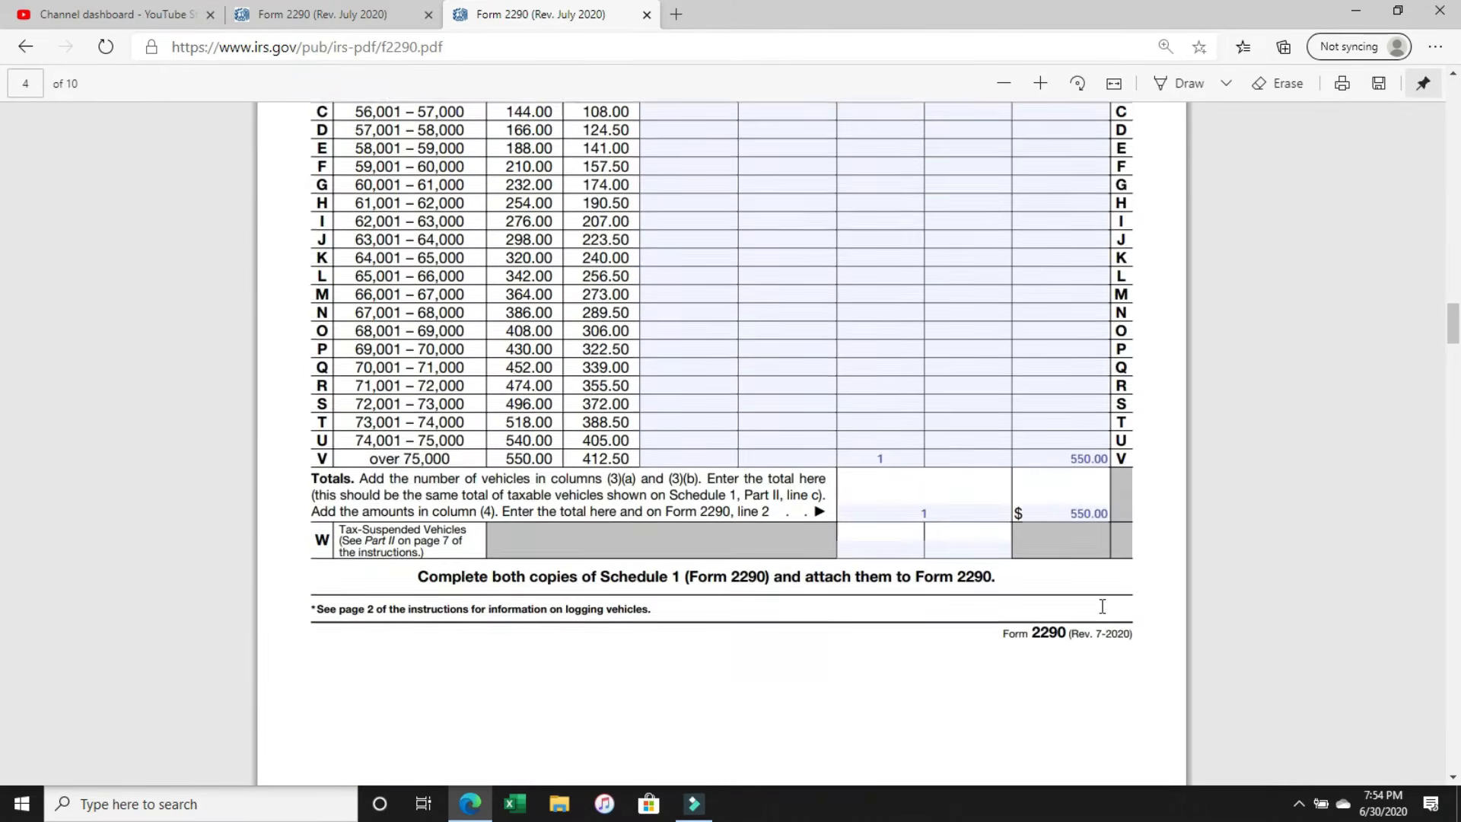
scroll(1102, 606, down, 8)
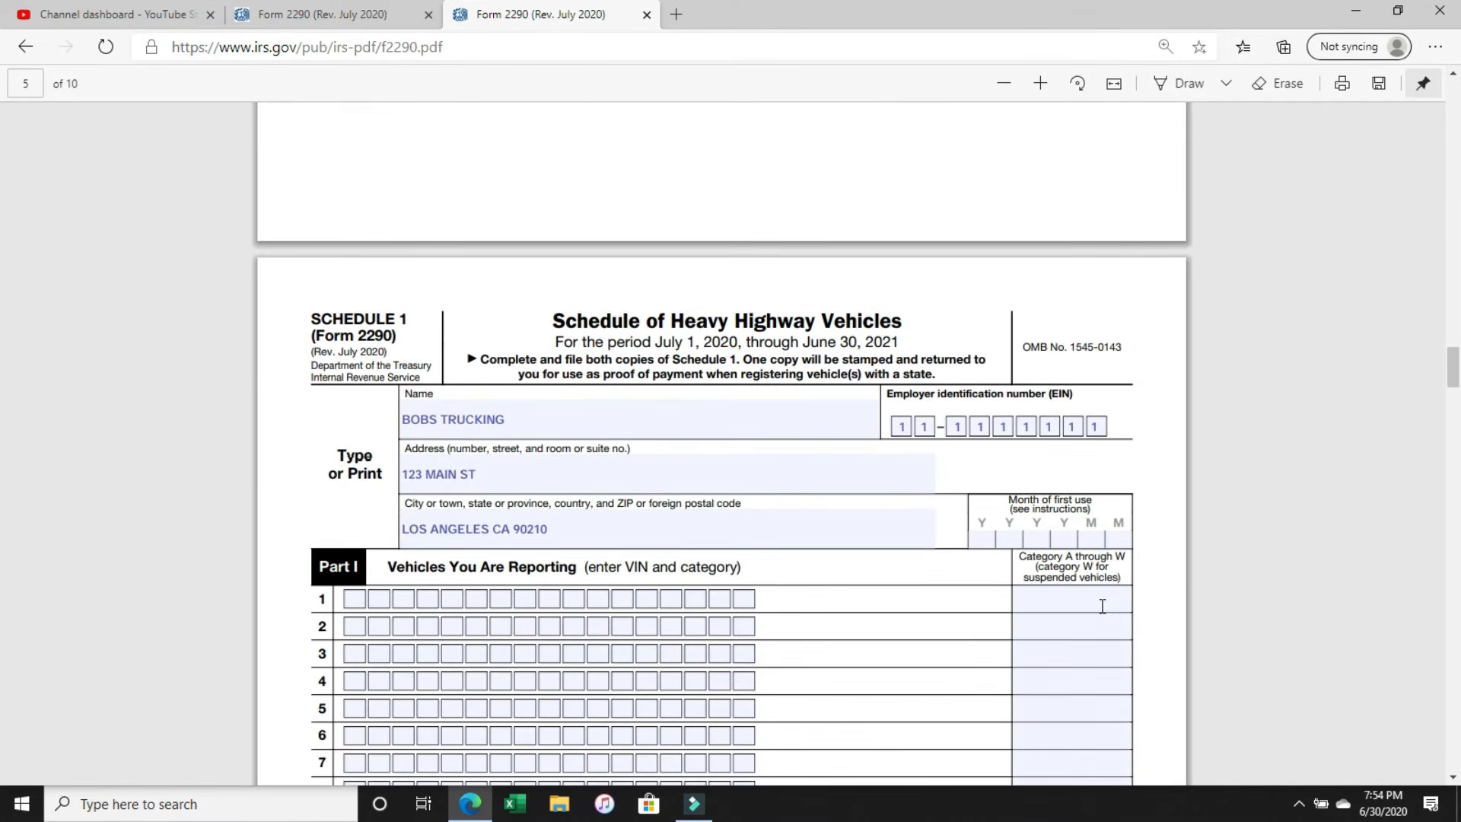
click(977, 535)
text(202007)
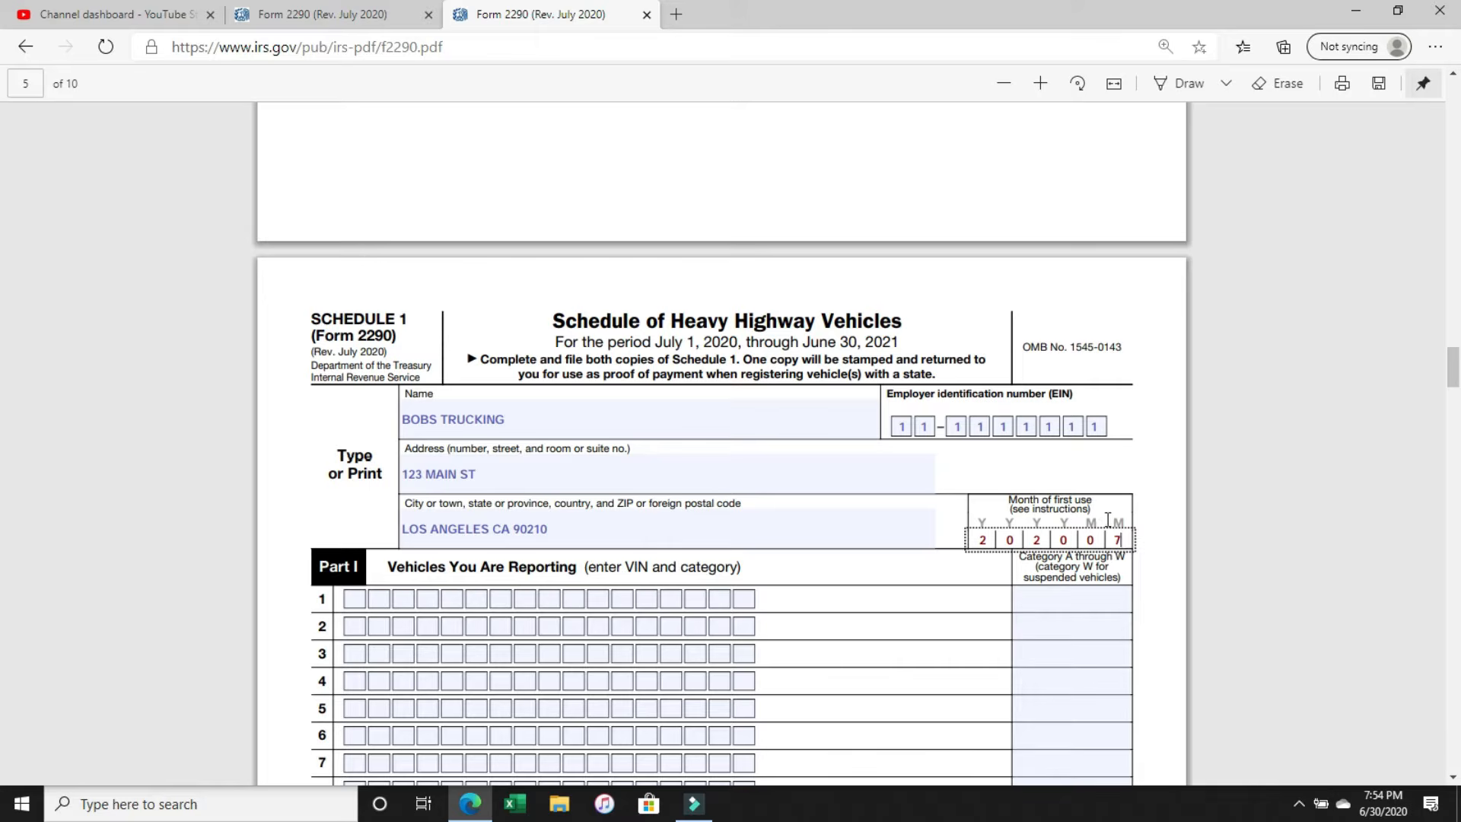
Enter the vehicle's 17-character VIN in row 1 of Part I, Vehicles You Are Reporting.
scroll(1107, 520, down, 3)
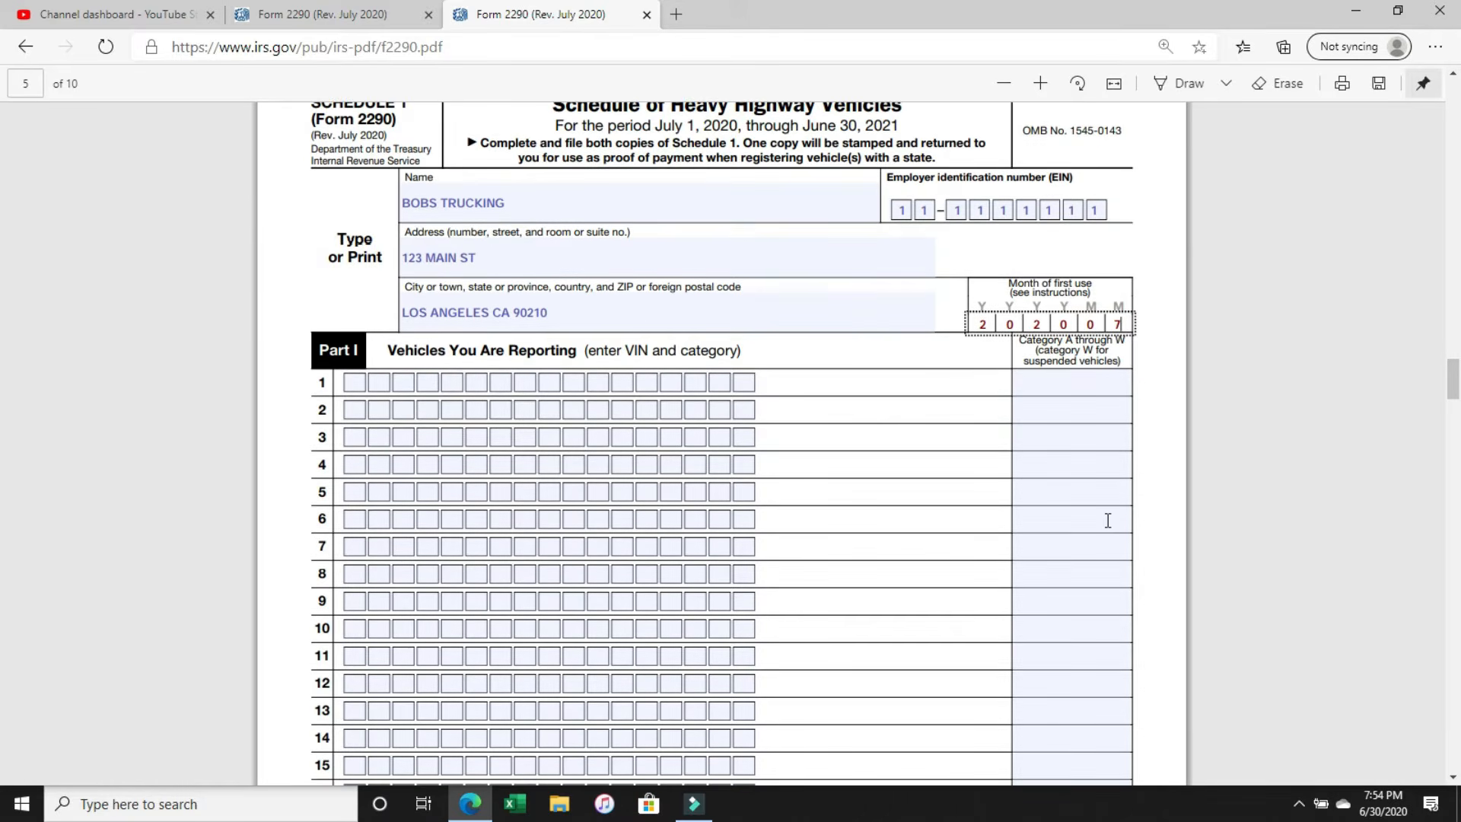
scroll(1107, 521, down, 1)
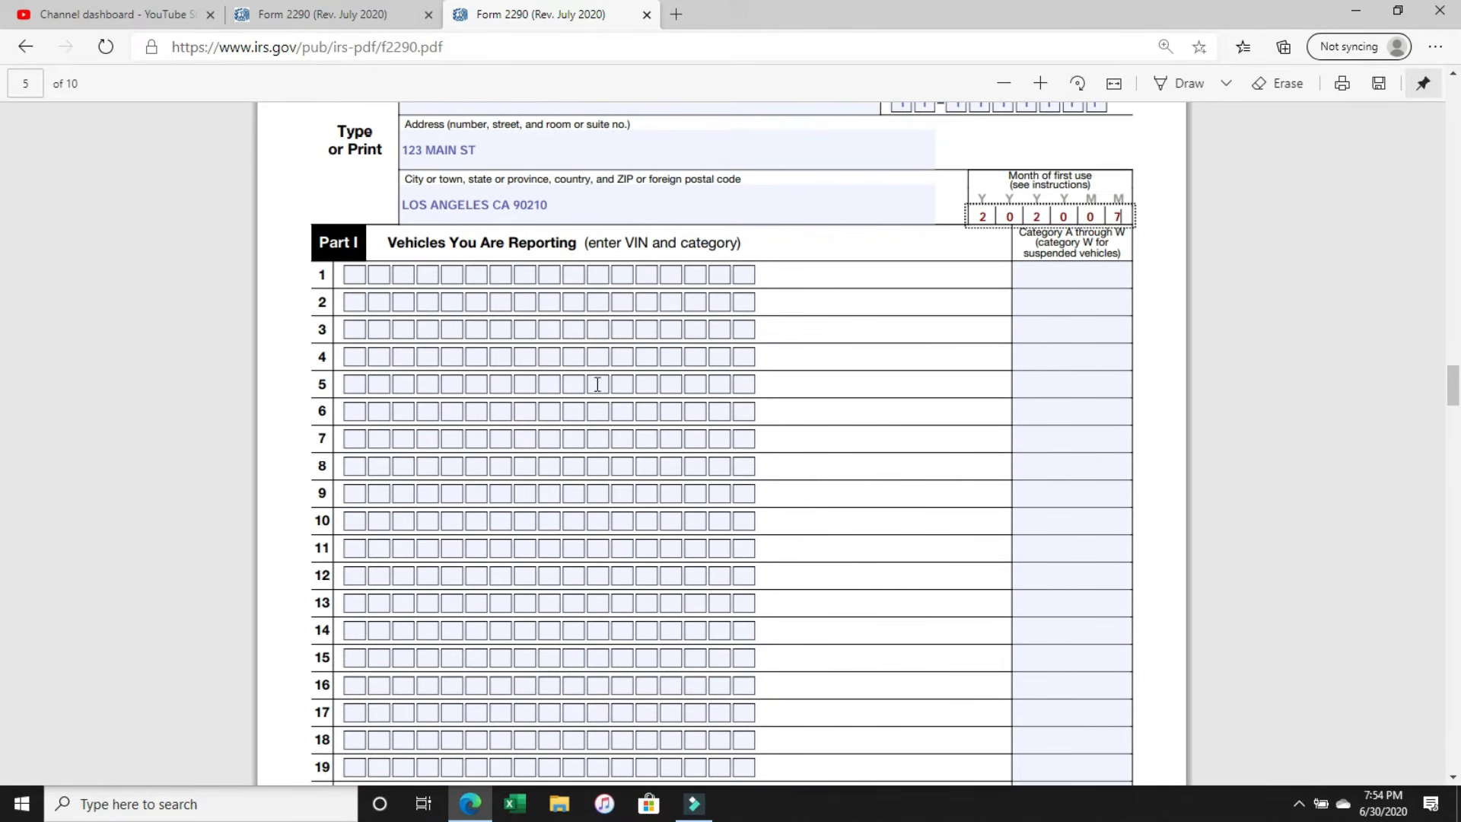
click(352, 274)
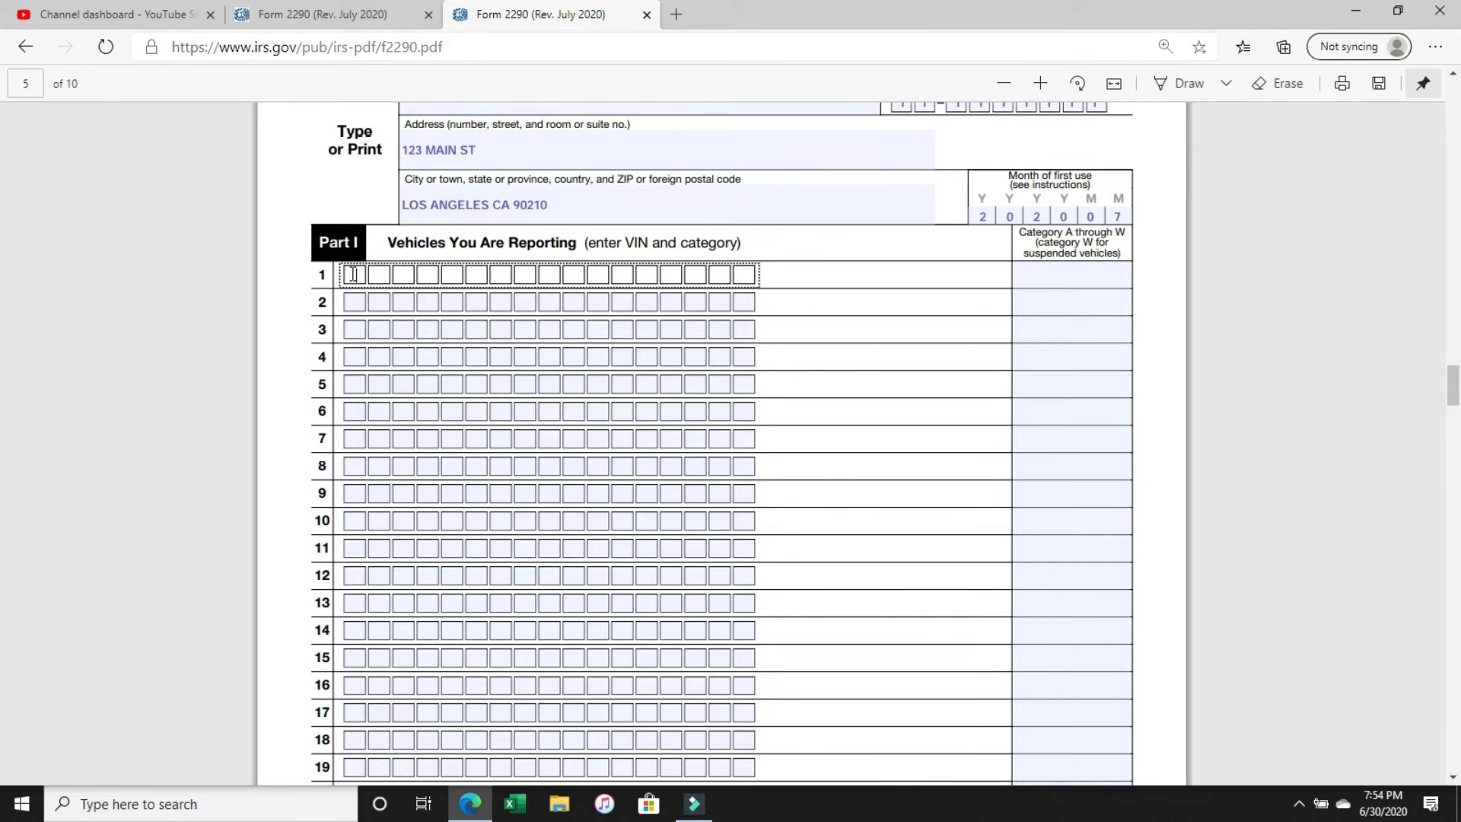
text(FX)
key(BackSpace)
key(alt)
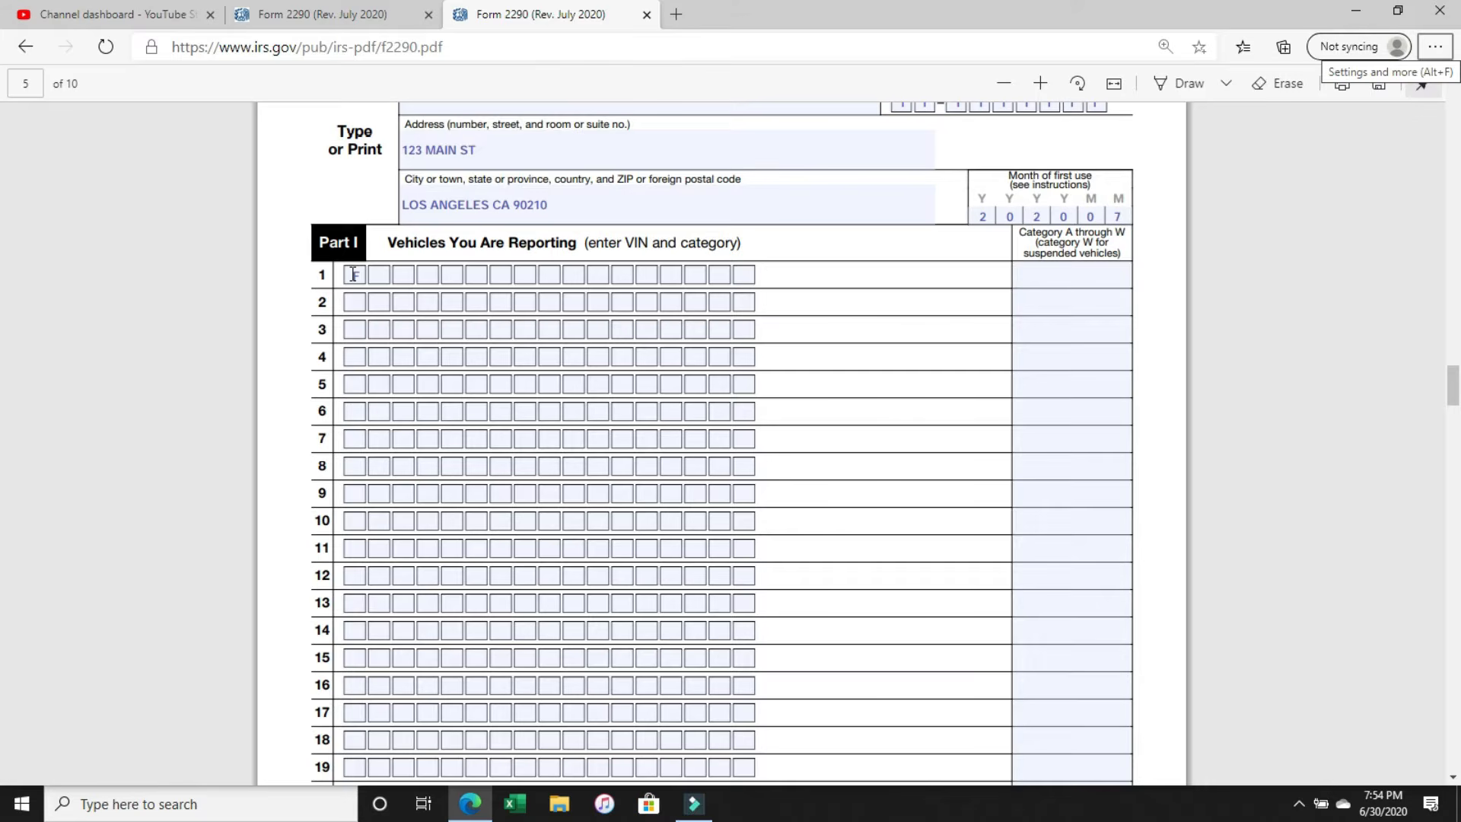
click(353, 274)
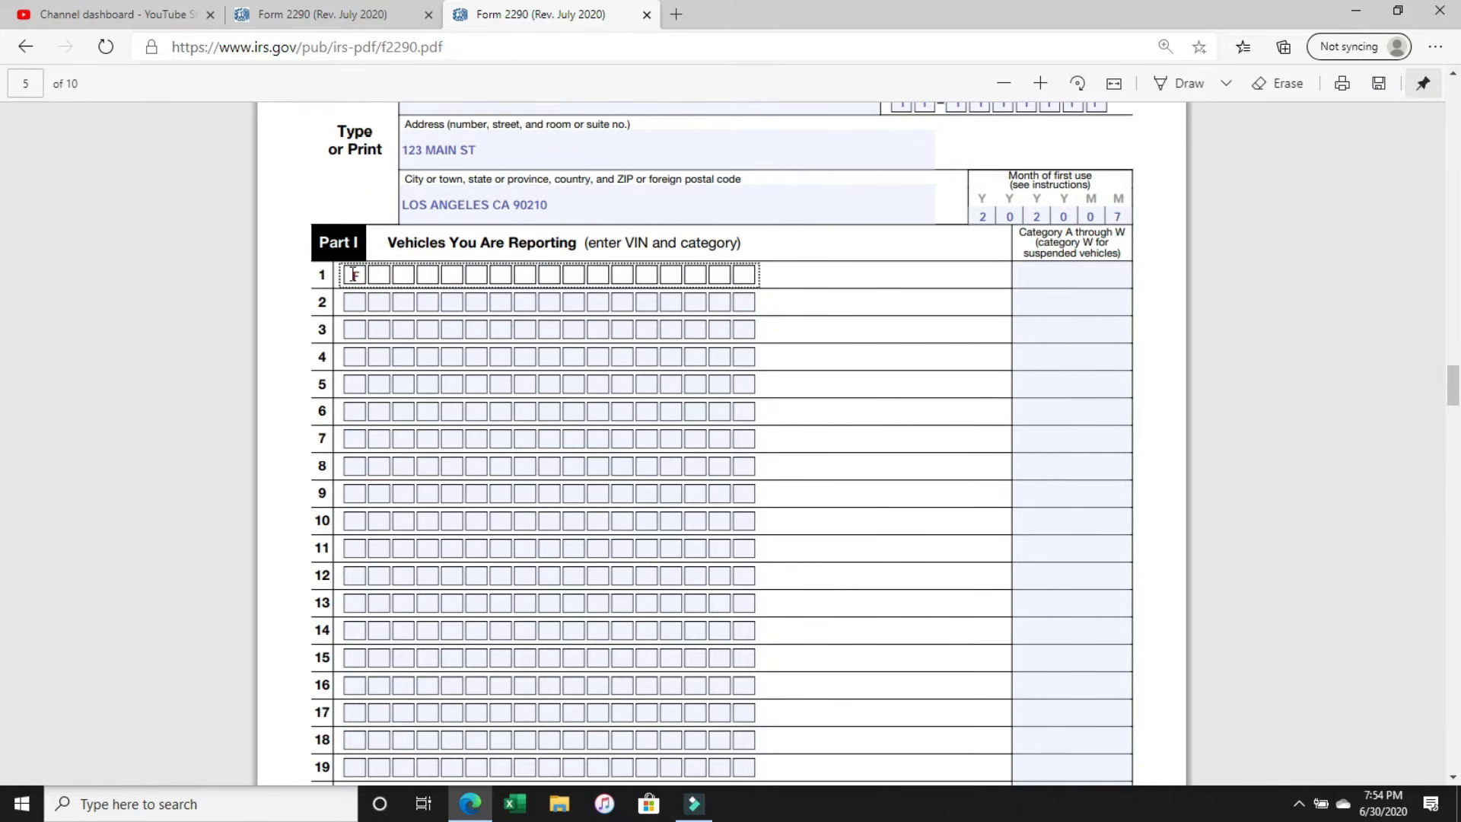
click(377, 276)
text(VXA 11111111111111)
Enter category V for the row 1 vehicle and check it against the over 75,000 row of the Tax Computation table.
click(1101, 275)
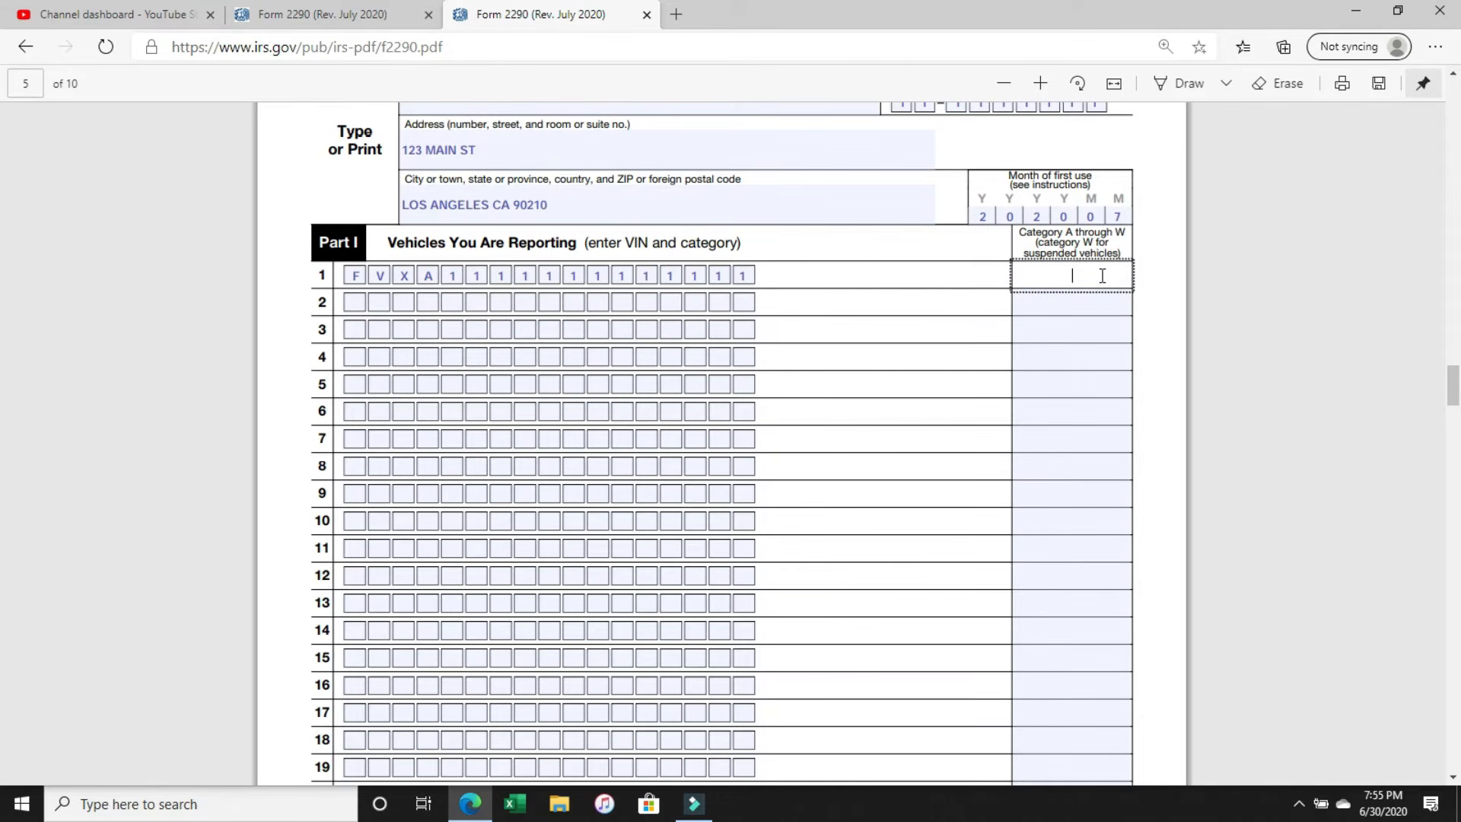
text(V)
scroll(1102, 276, up, 10)
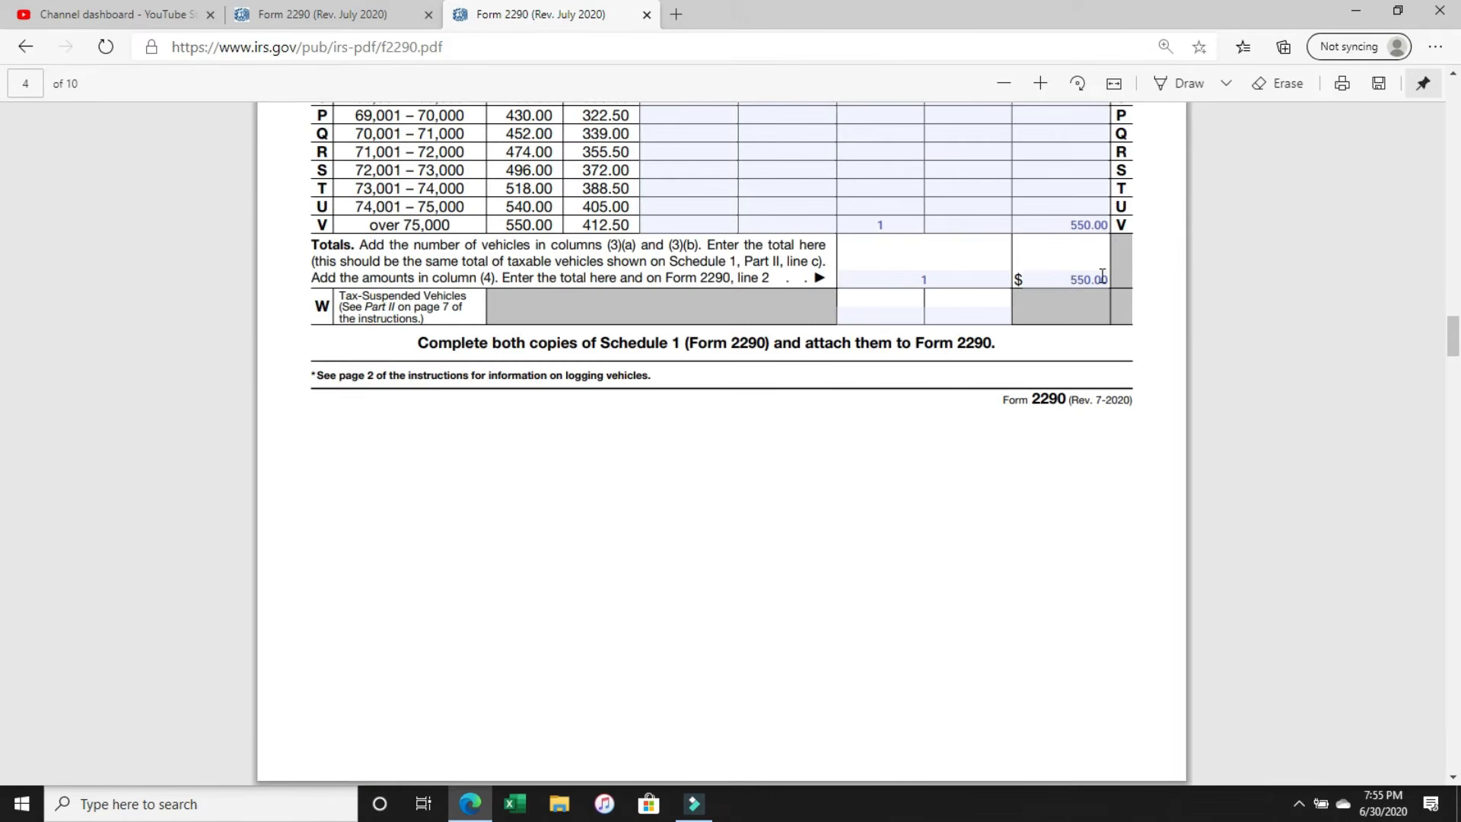
scroll(1102, 275, up, 1)
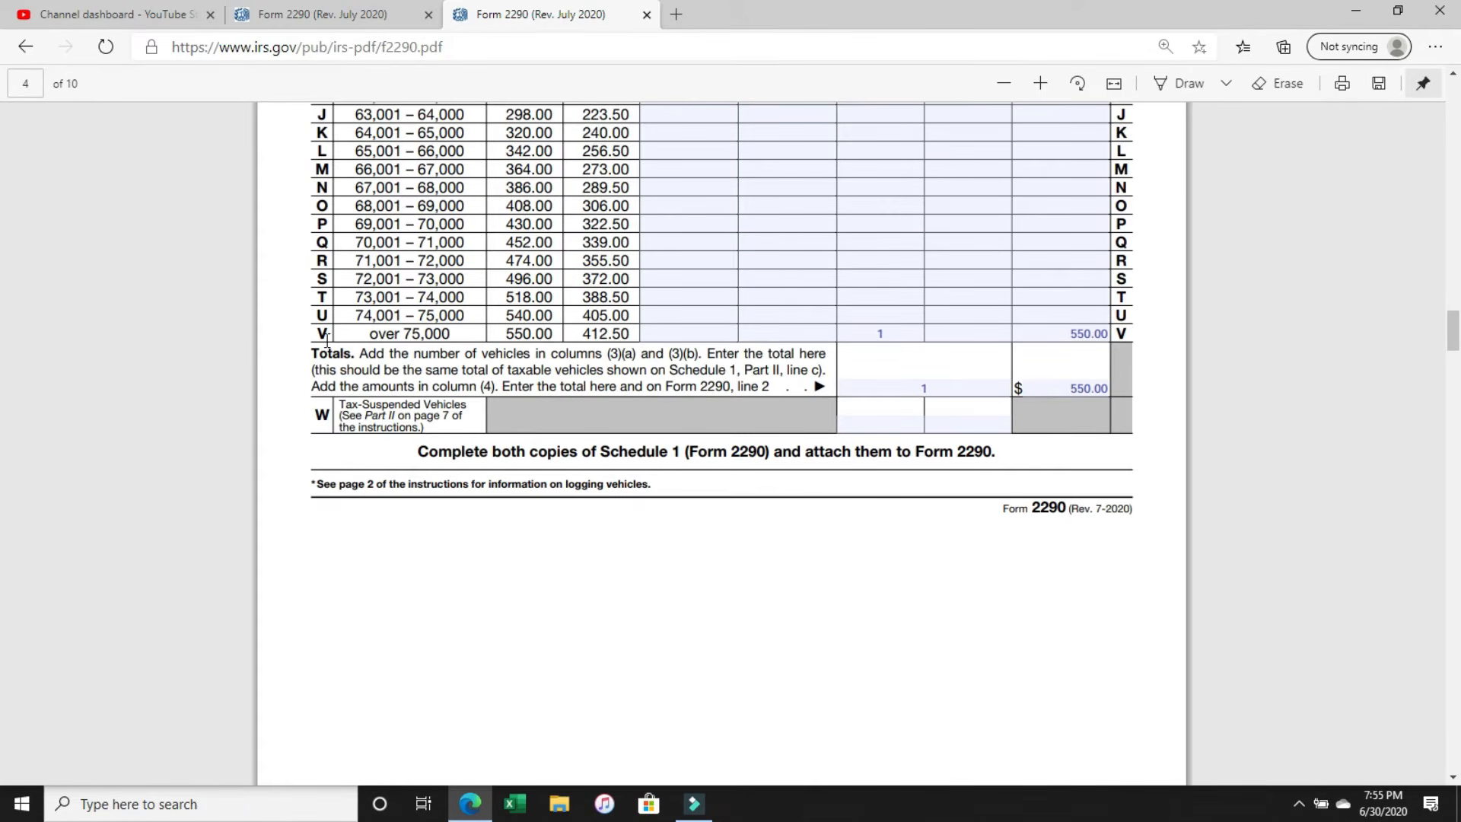
drag(318, 333, 565, 335)
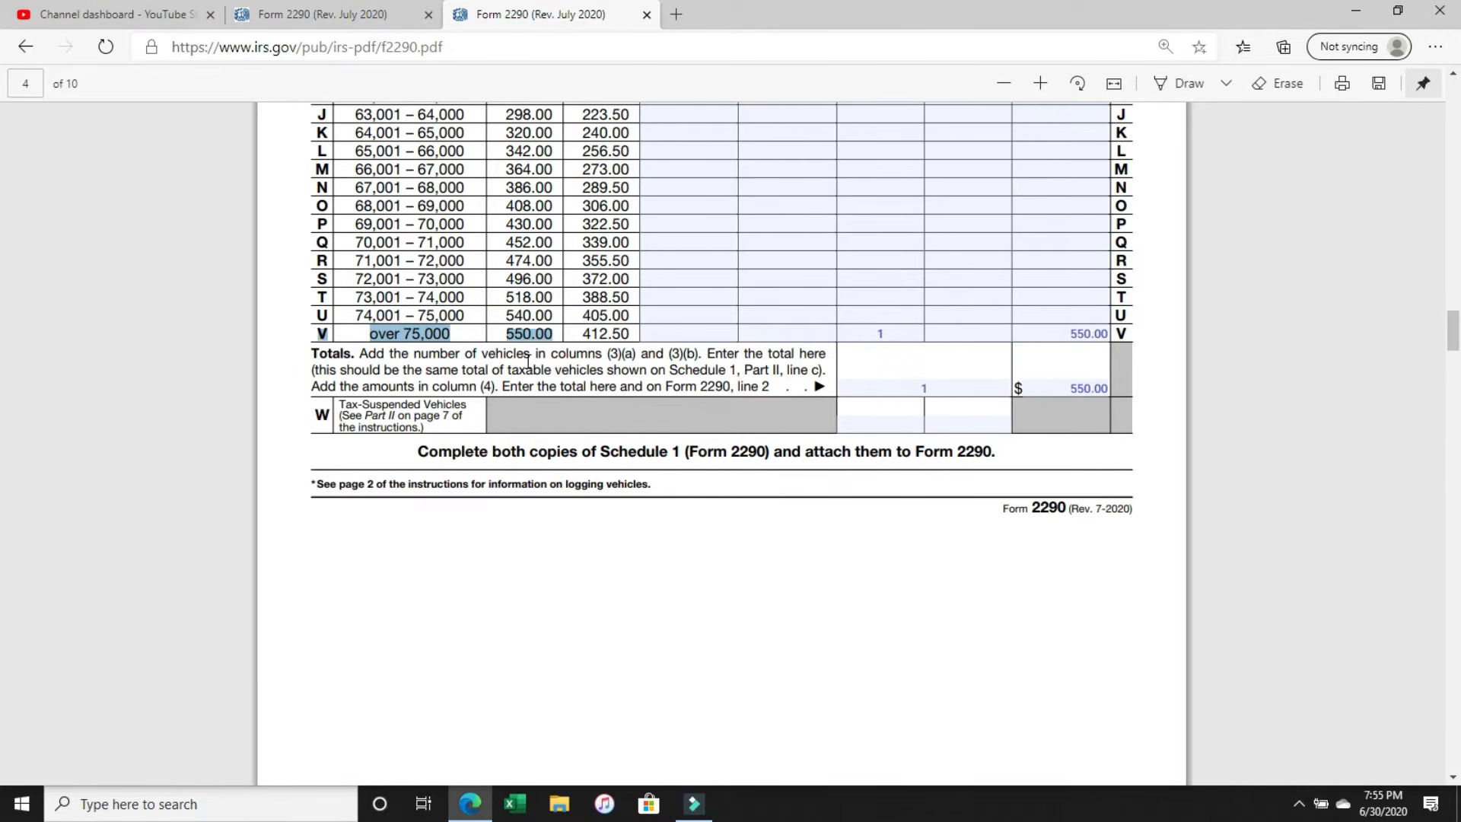
scroll(529, 361, down, 15)
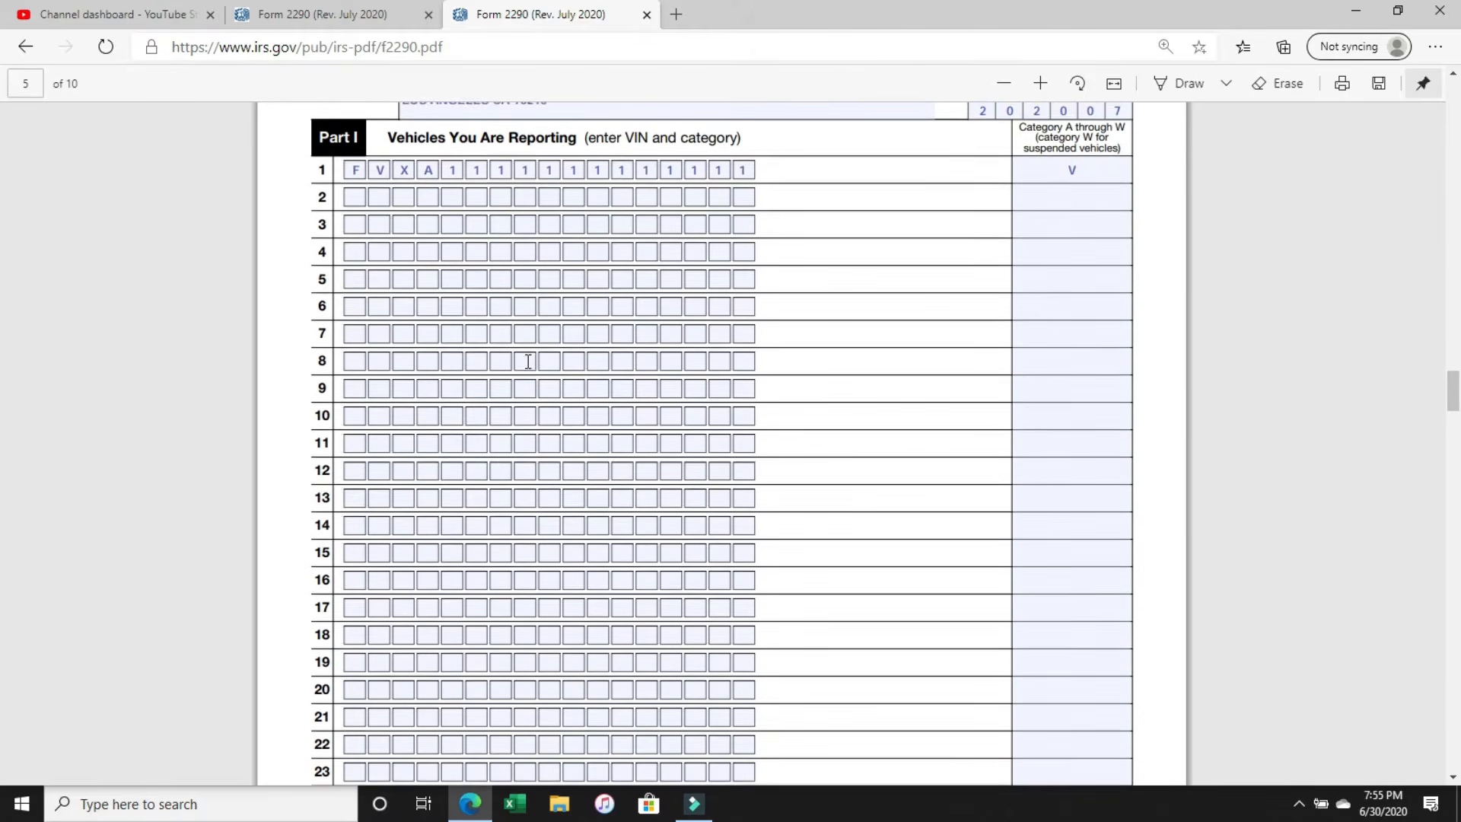
click(1098, 168)
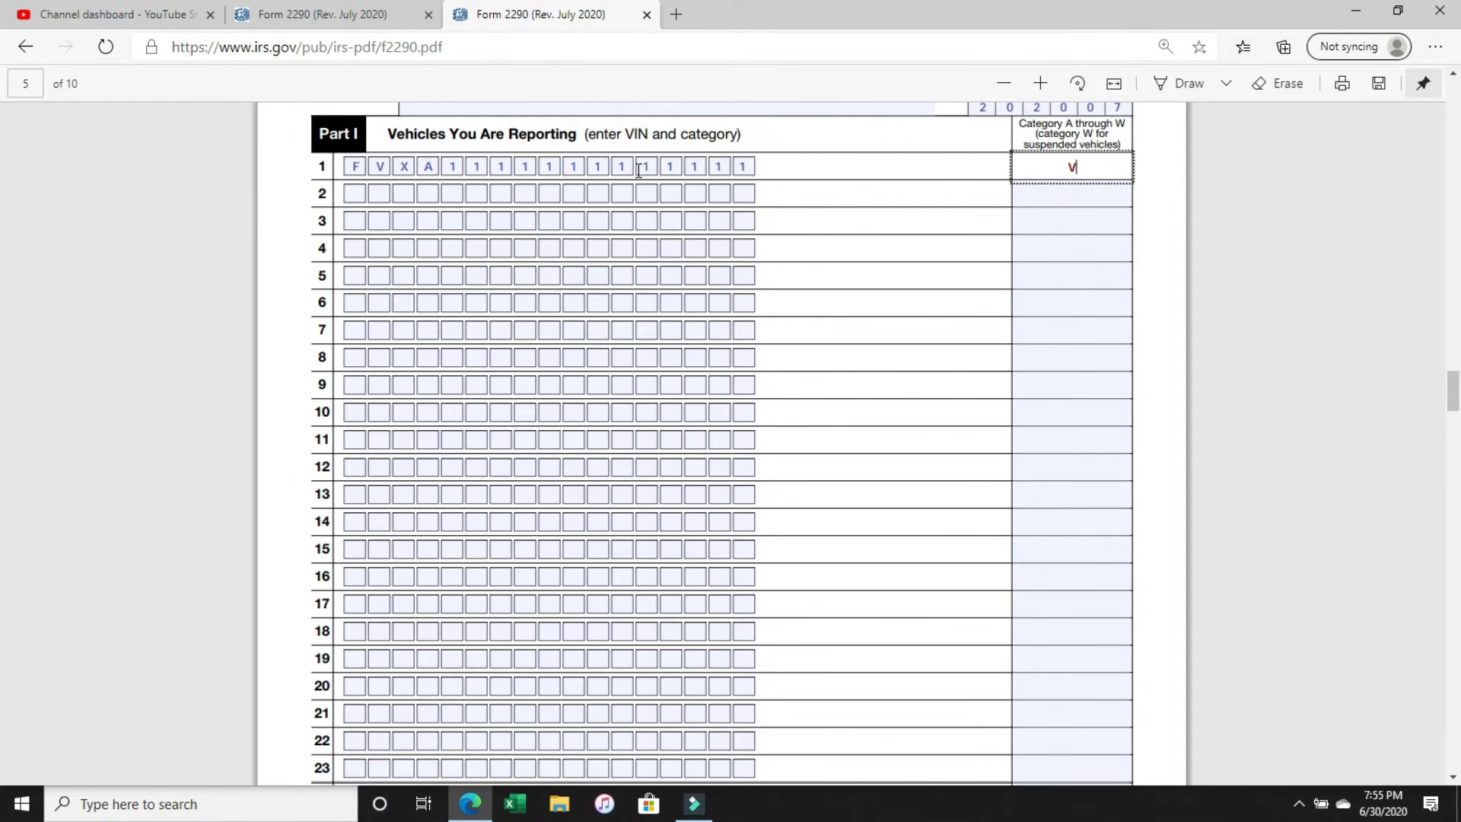
click(369, 194)
Enter 1 on lines a and c of Part II, Summary of Reported Vehicles, and leave the suspended-vehicles line b blank.
scroll(712, 293, down, 1)
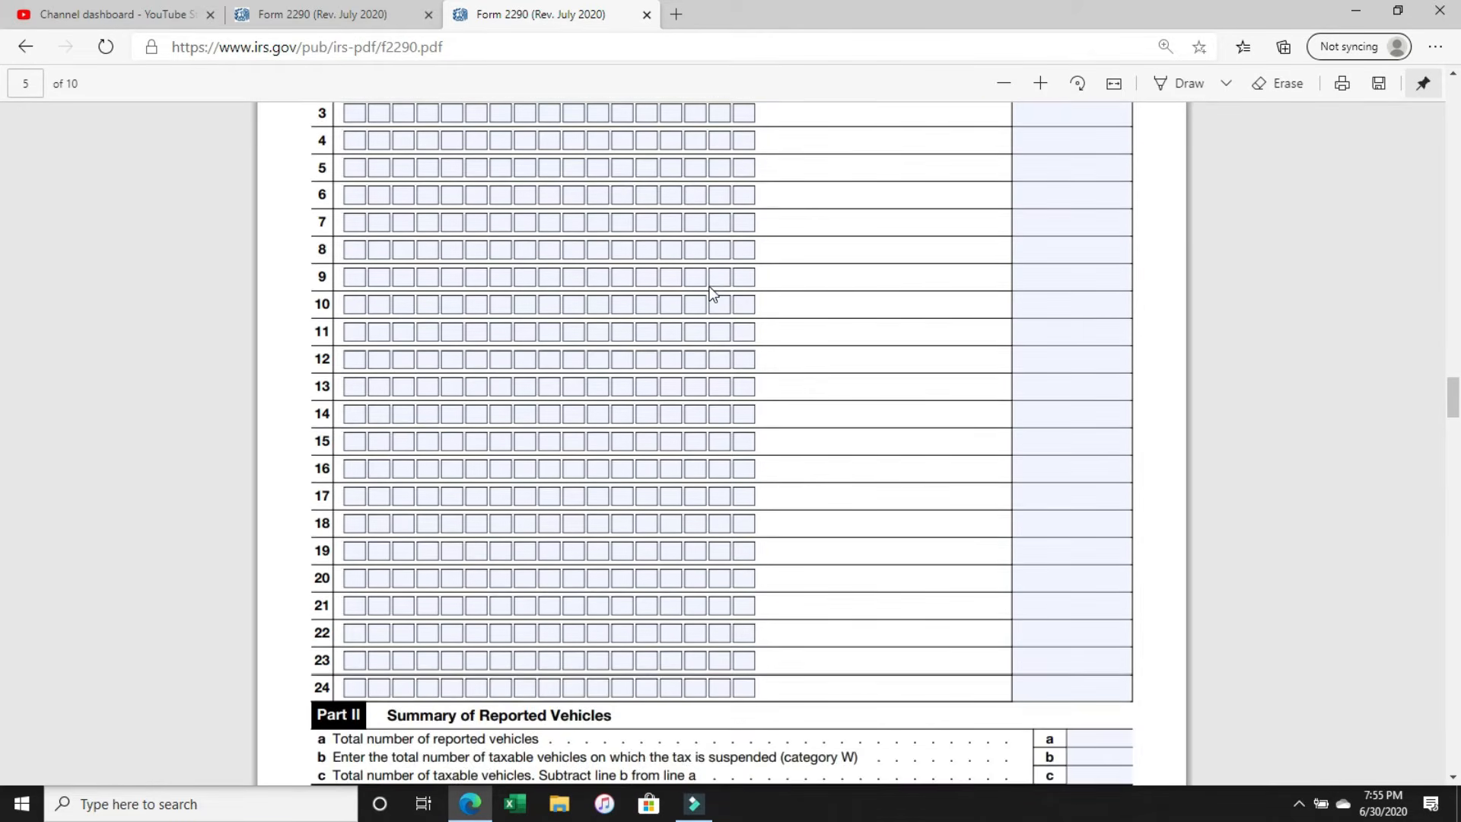
scroll(712, 293, down, 5)
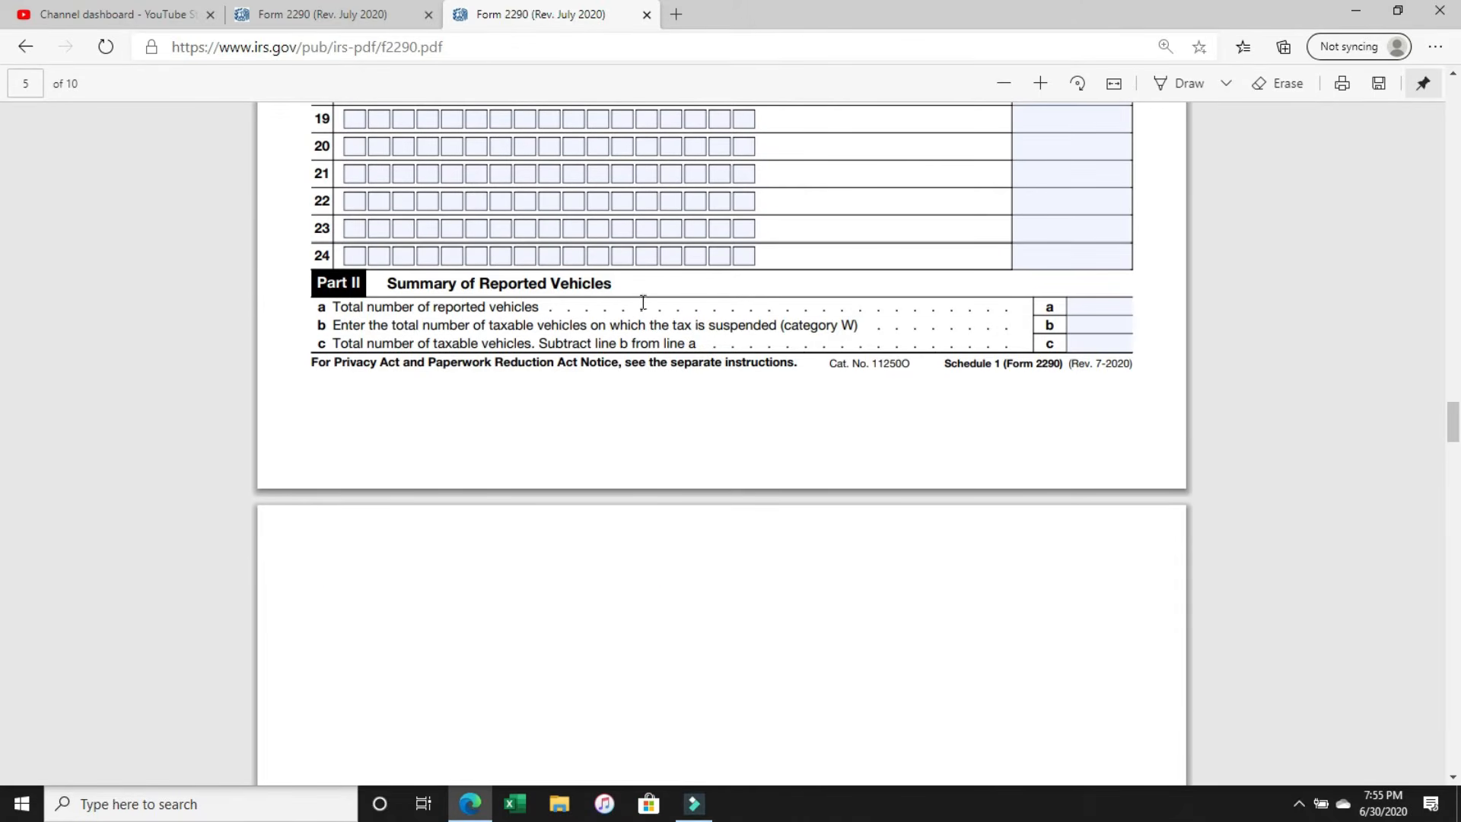
click(1102, 309)
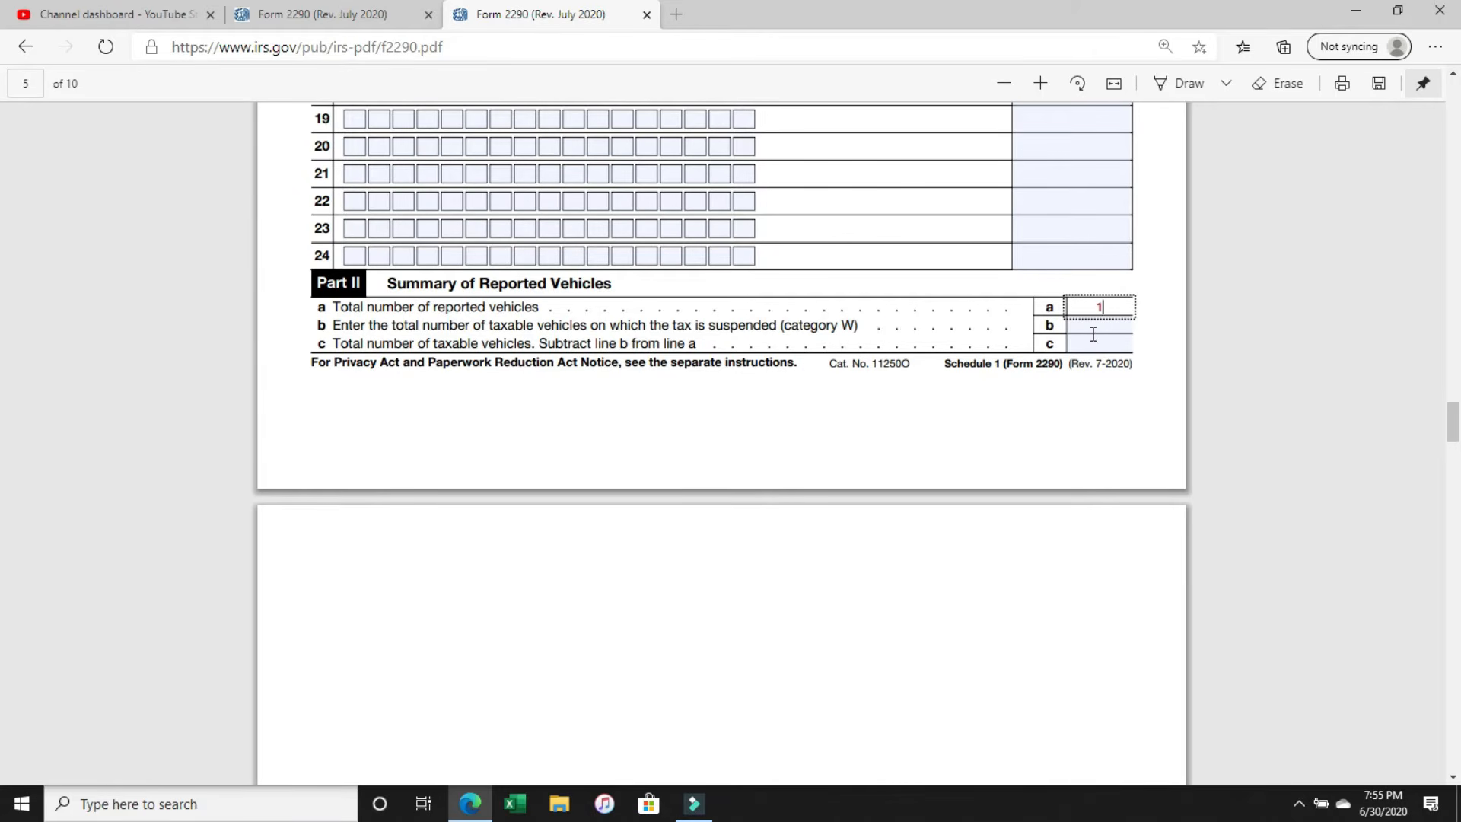
click(1098, 326)
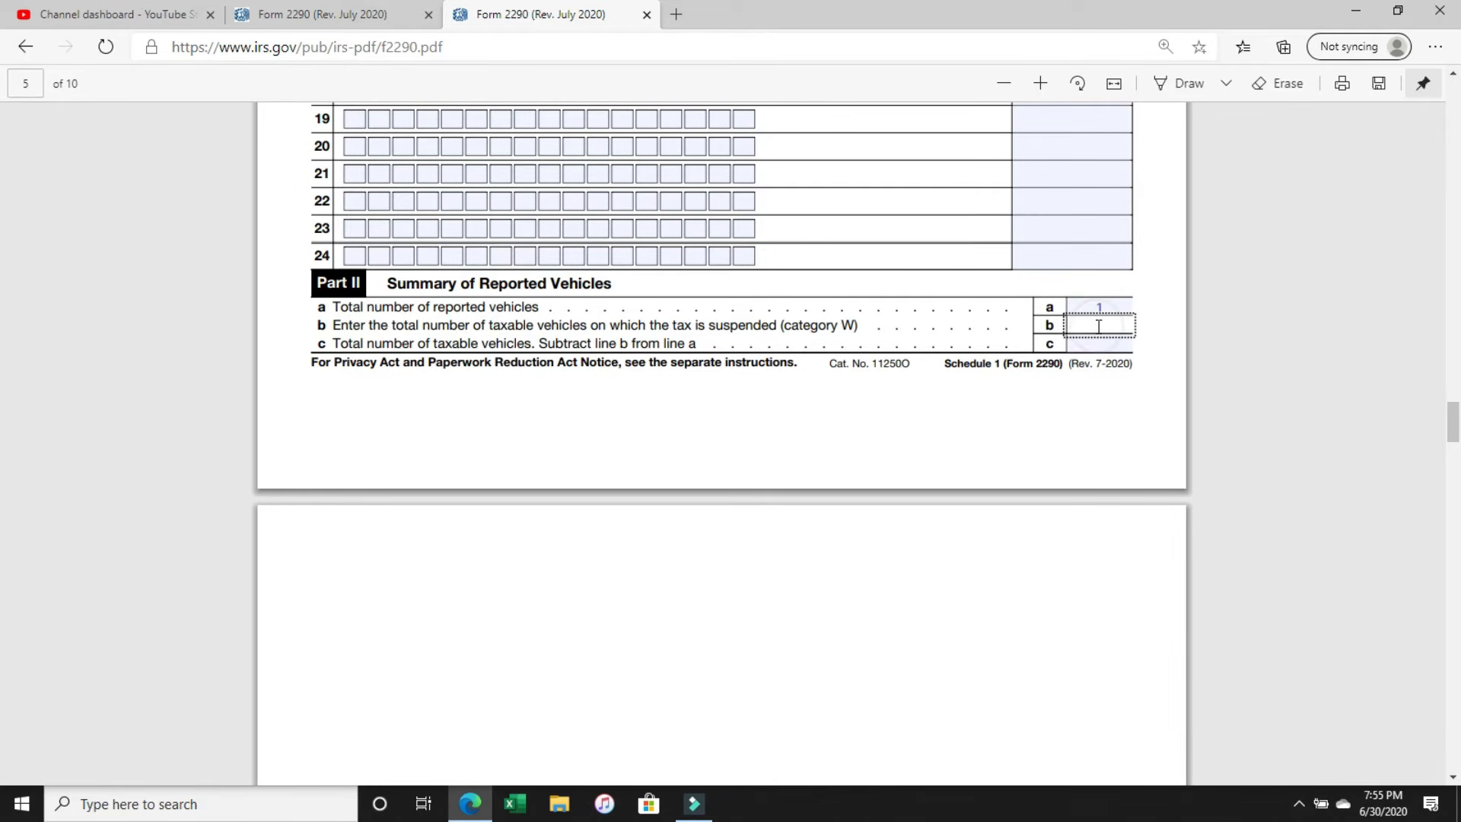
click(1102, 340)
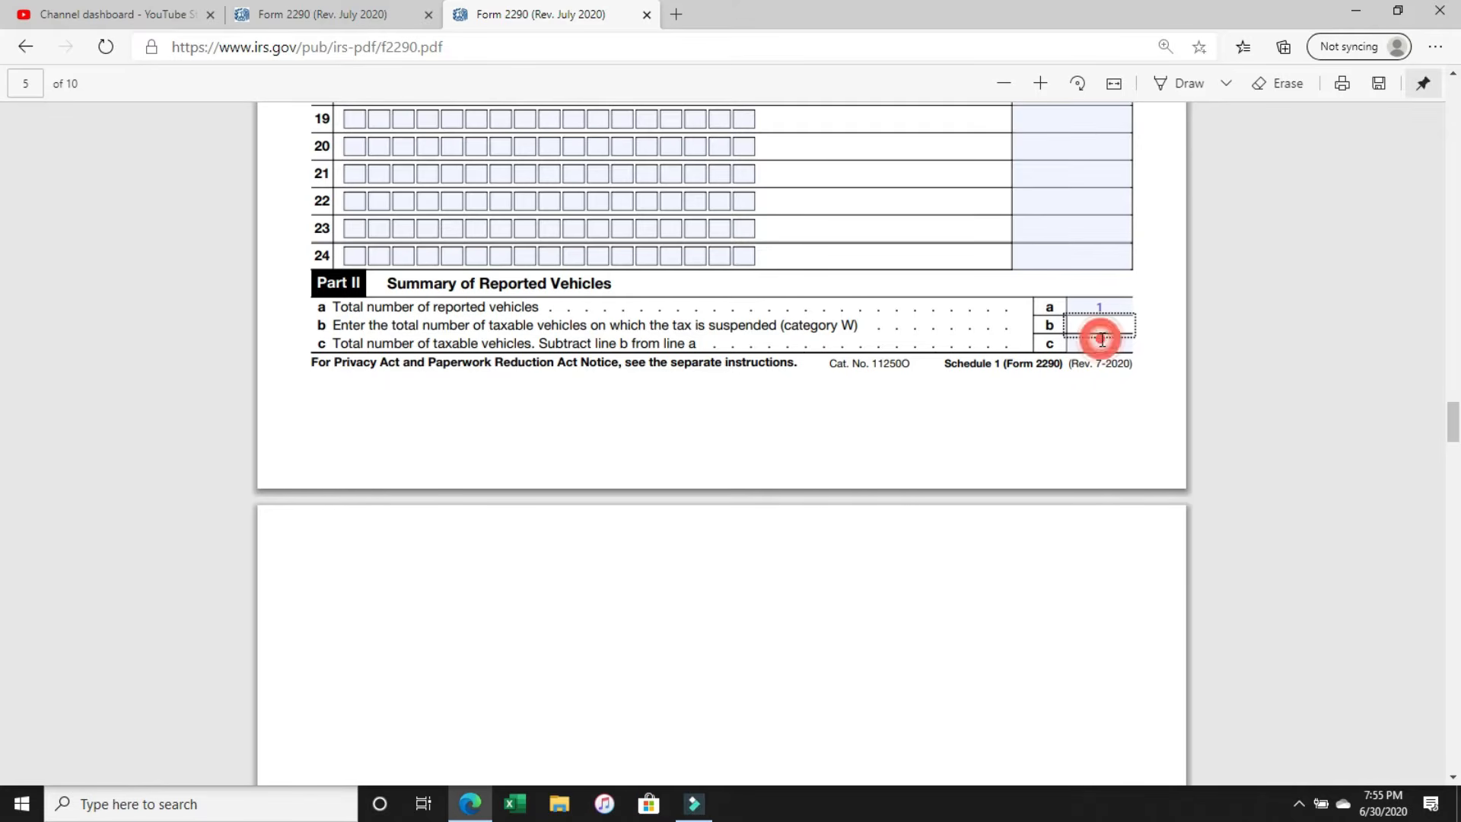
text(1)
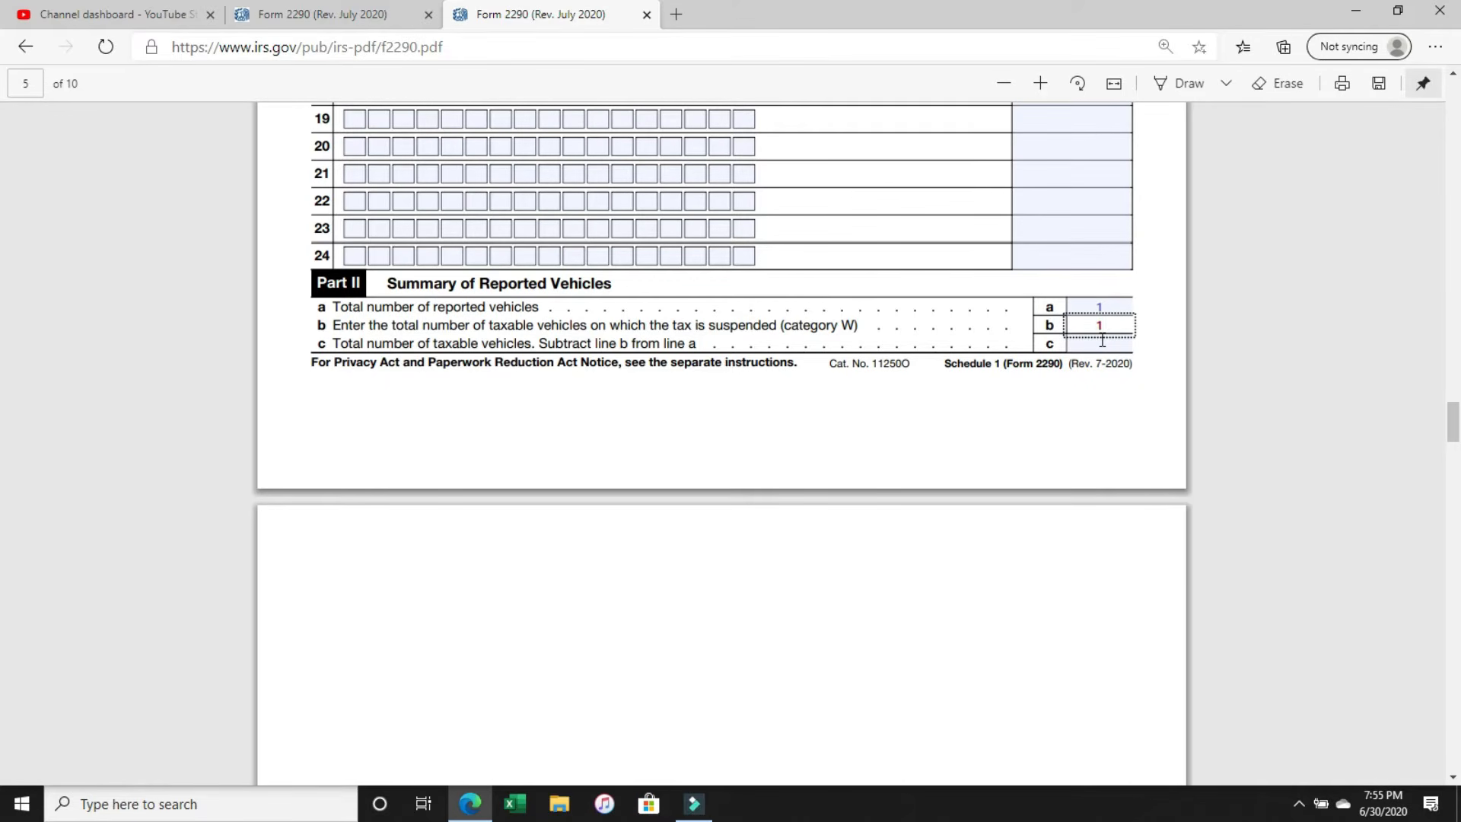
key(BackSpace)
click(1103, 342)
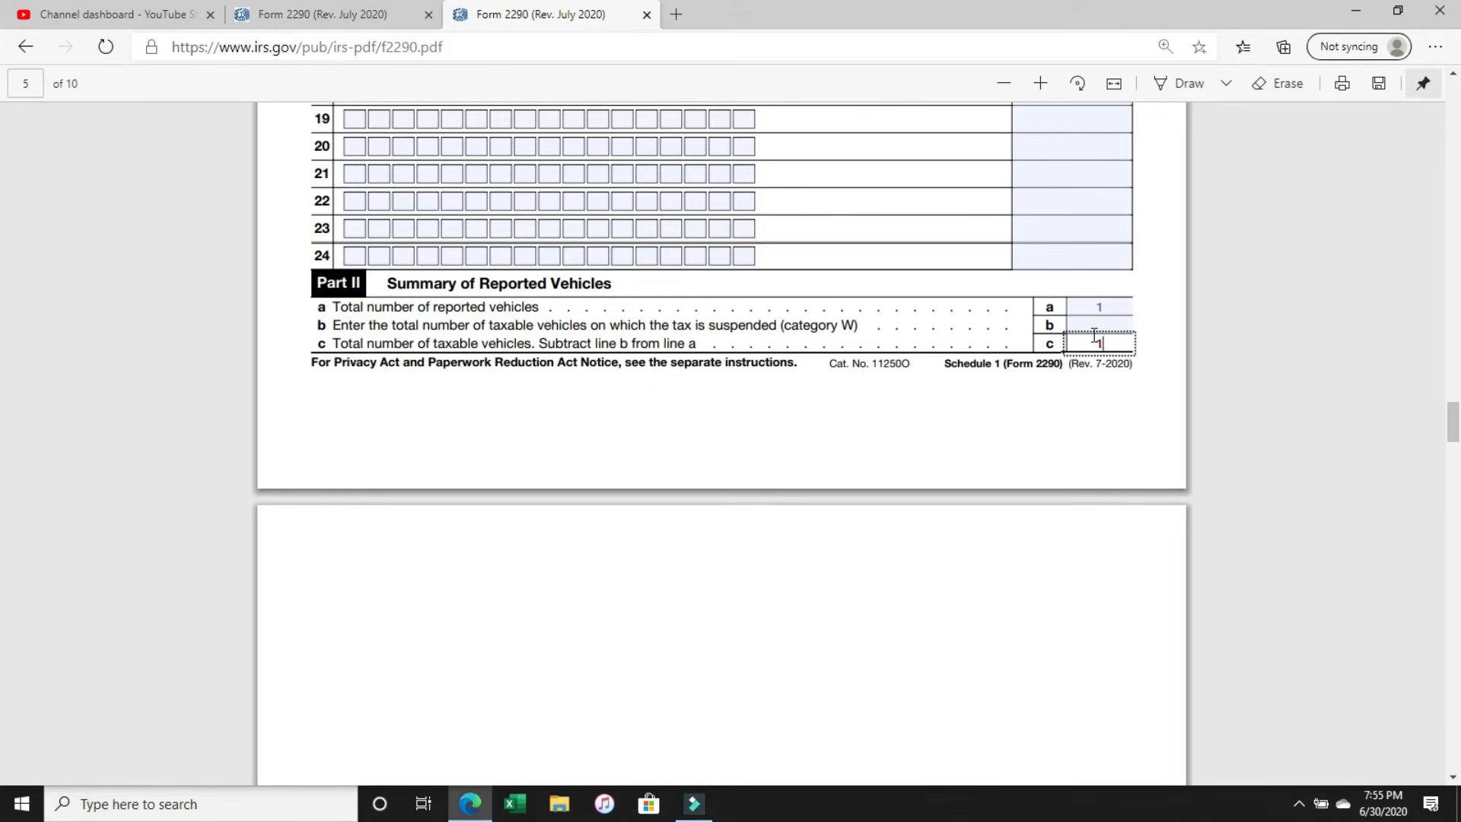
Enter BOBS TRUCKING as the name and fill in the employer identification number on the second copy of Schedule 1.
scroll(1123, 375, down, 5)
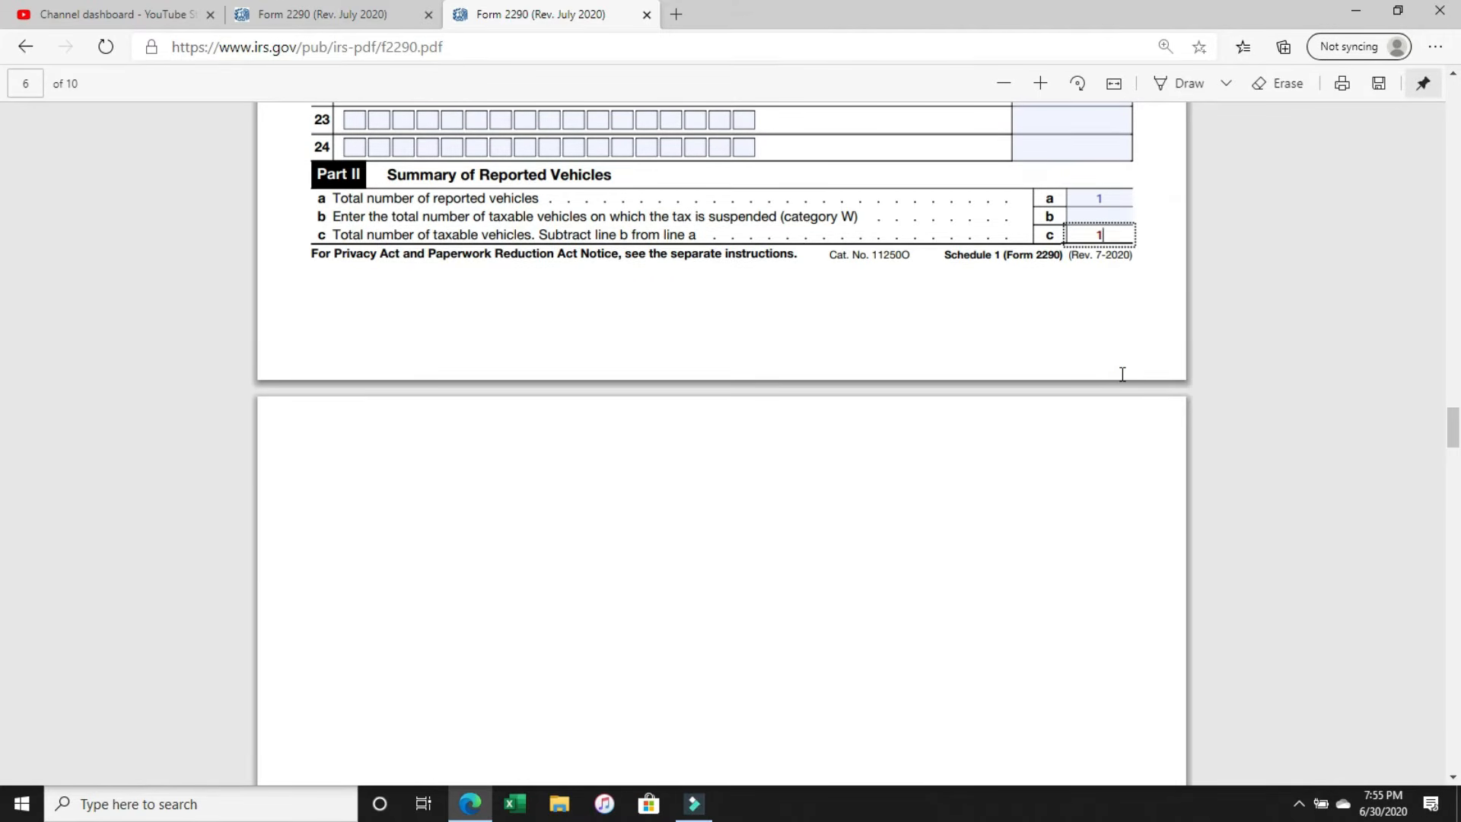
scroll(1122, 374, down, 10)
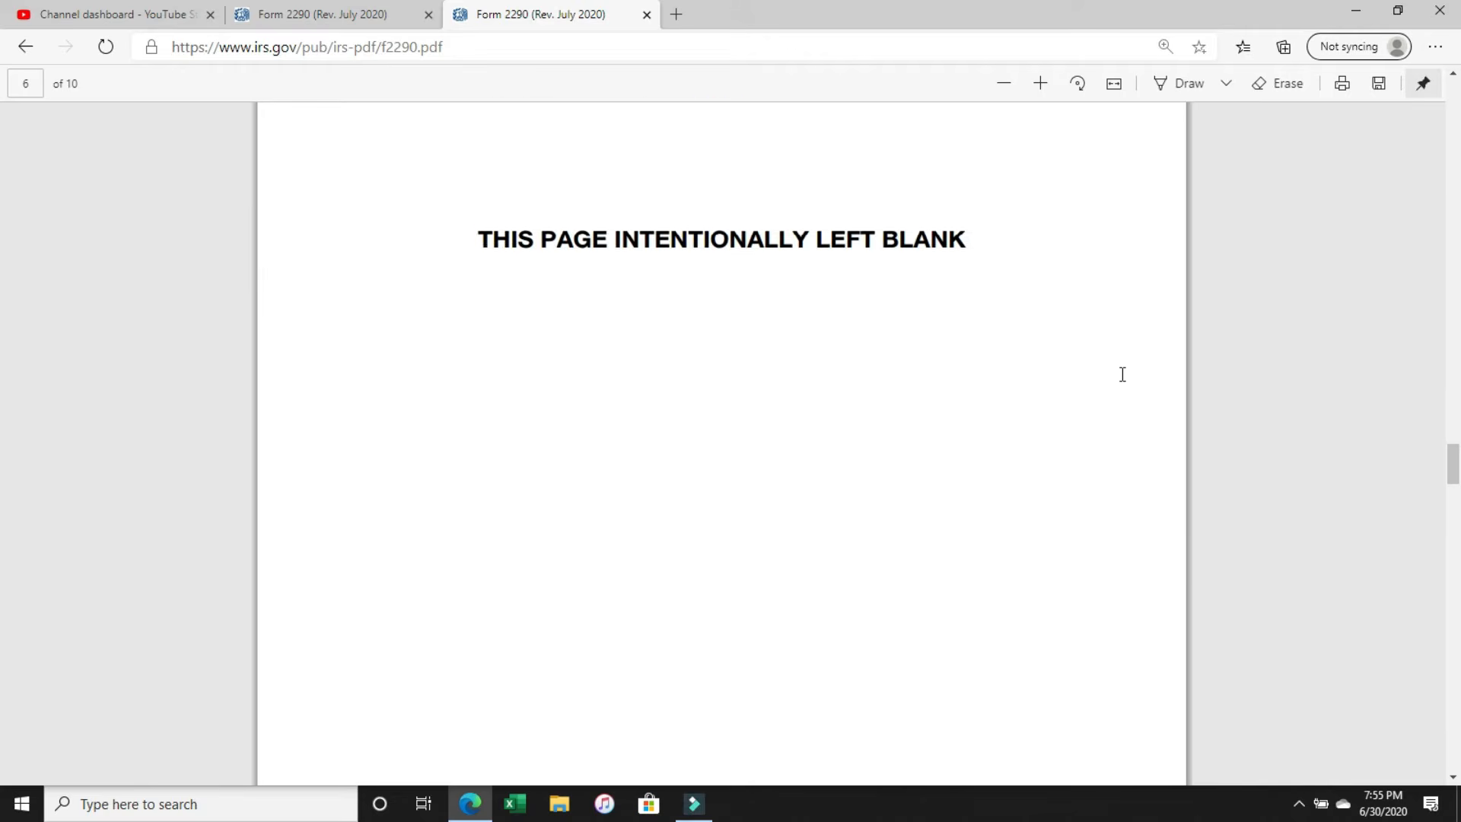
scroll(1123, 374, down, 2)
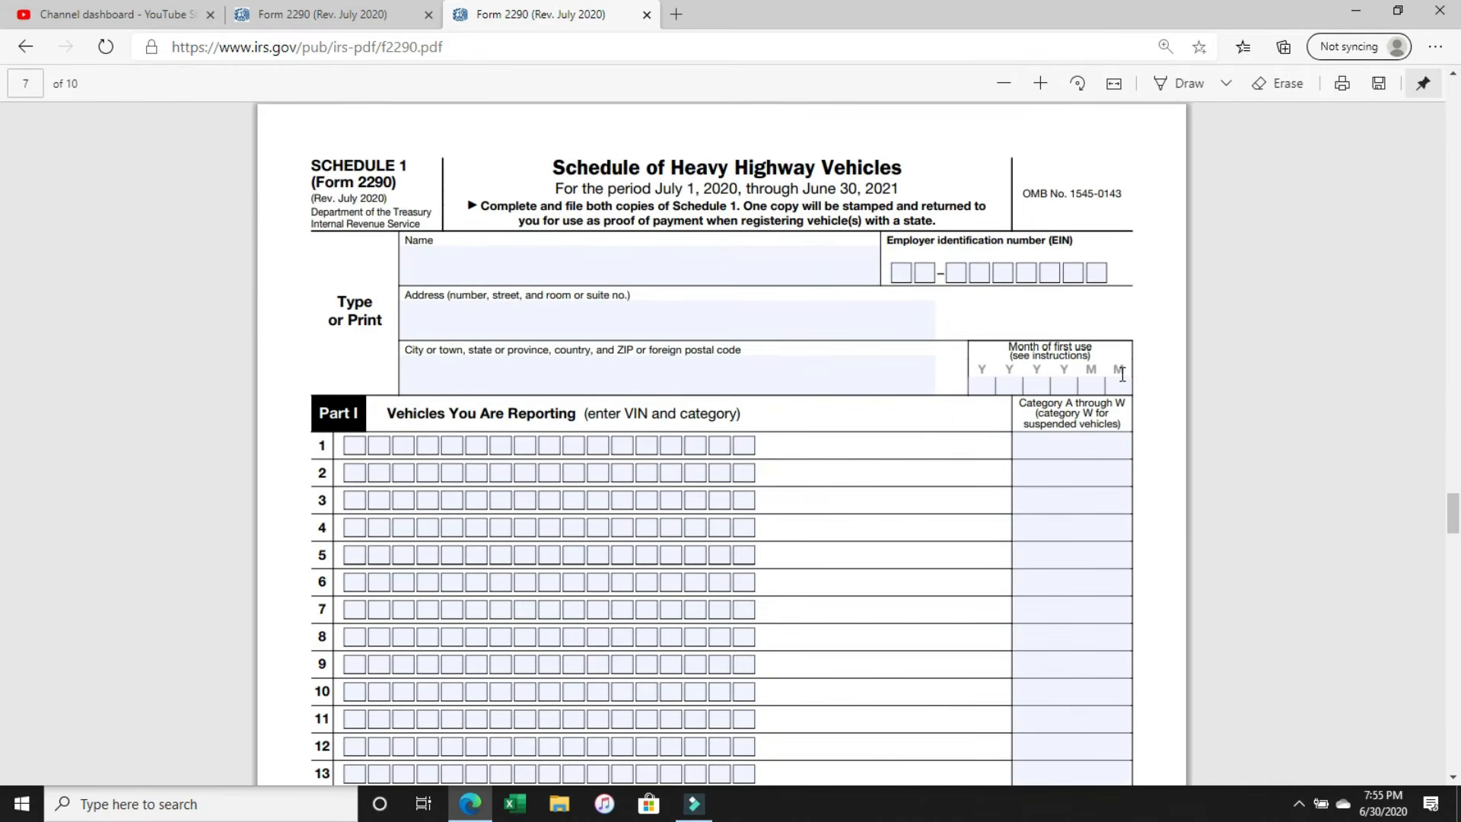
click(547, 257)
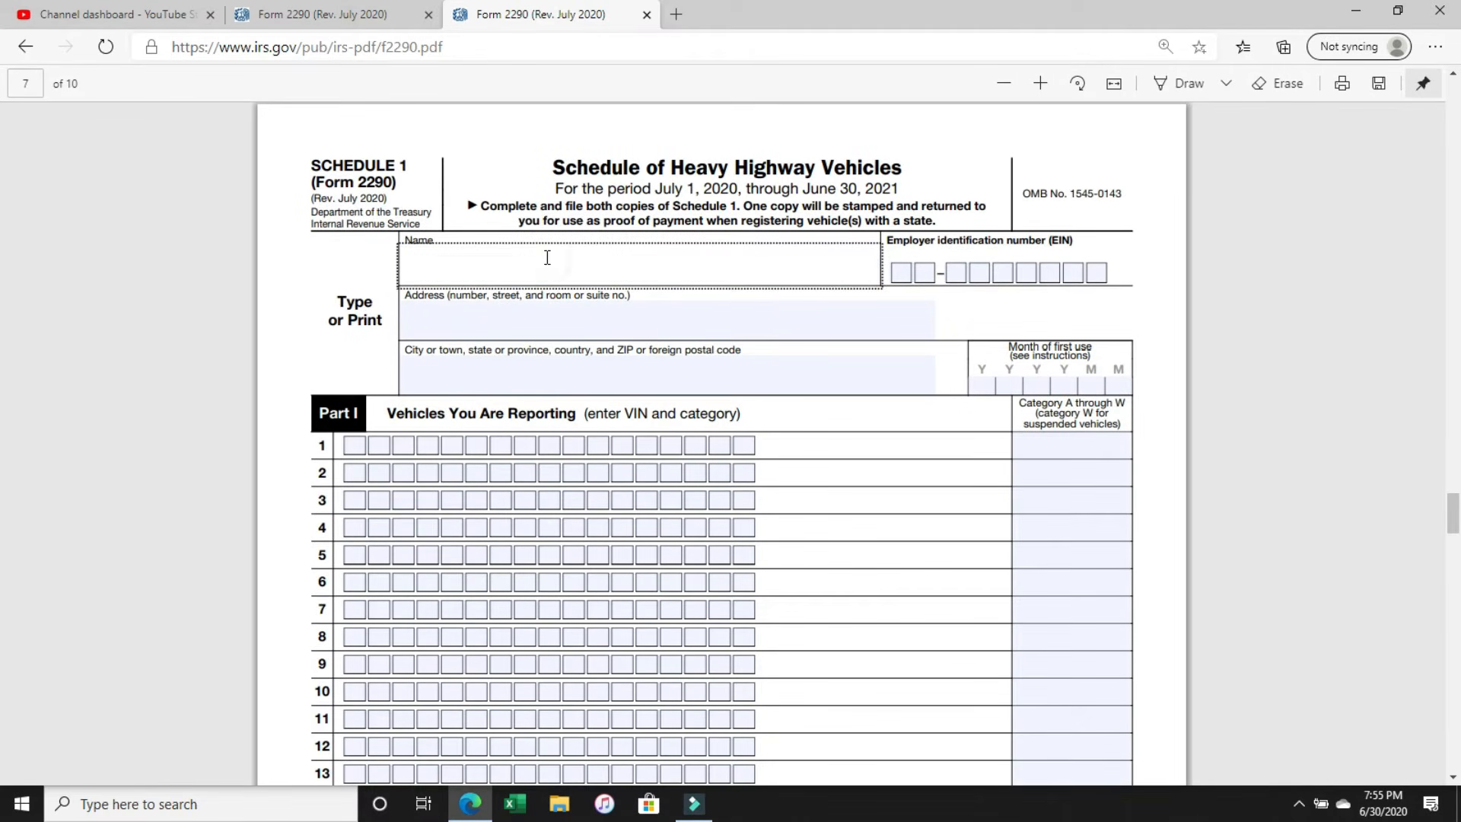
text(BOBS TRUCKING)
key(Tab)
text(11)
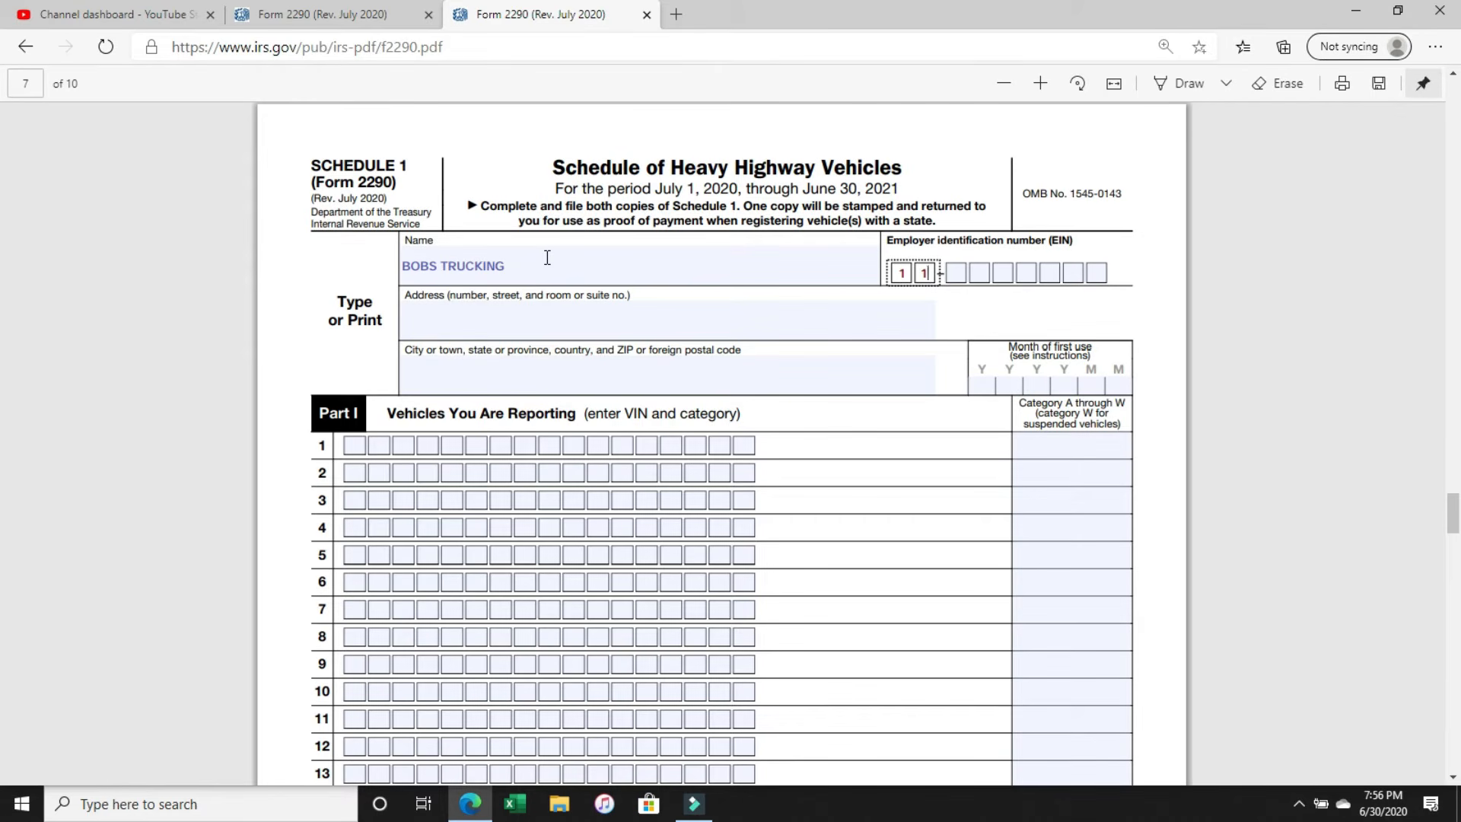
text(1111111)
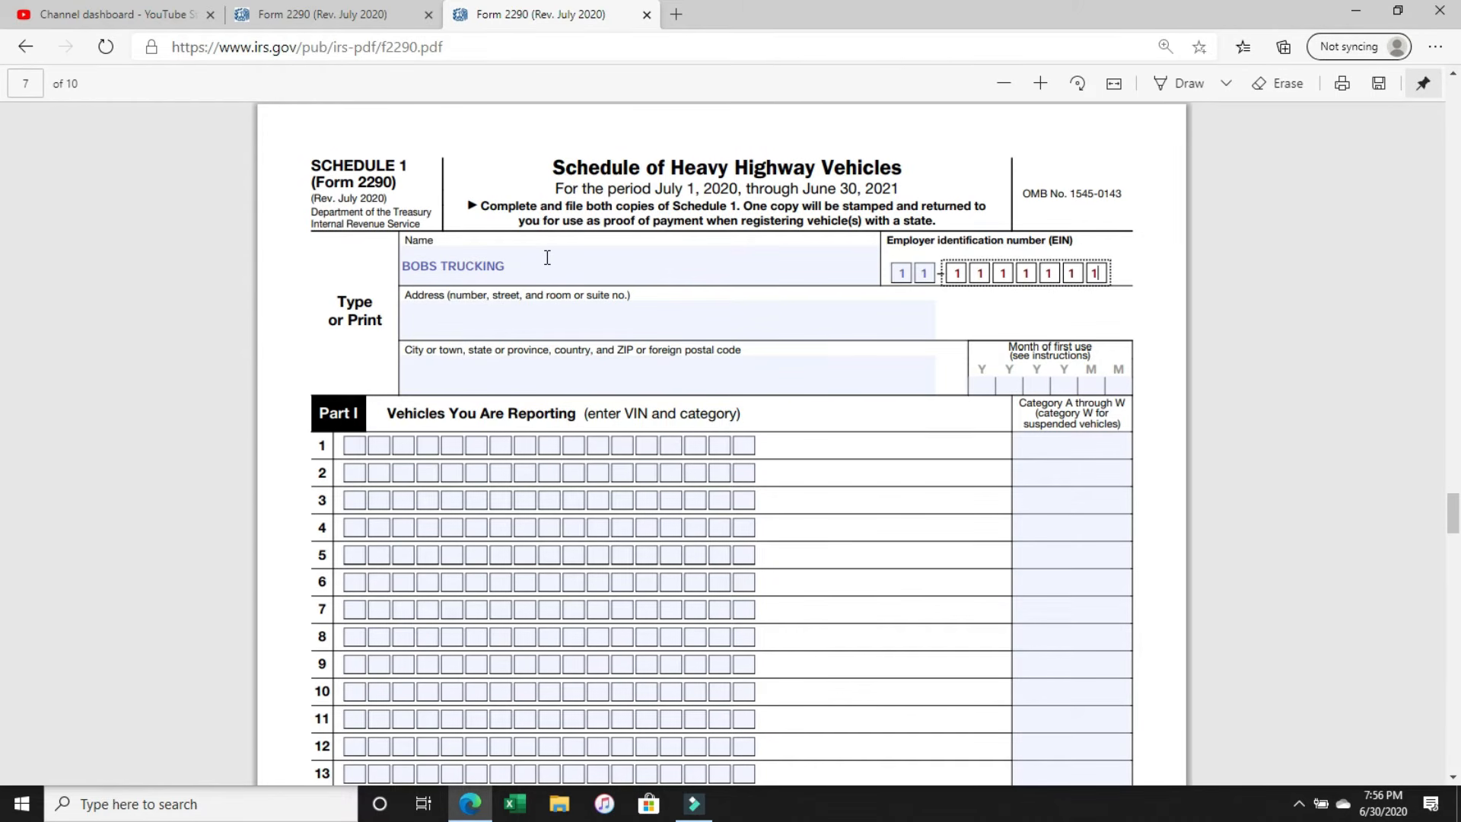
Fill in the business's street address and its city, state and ZIP code on the second copy of Schedule 1.
click(527, 317)
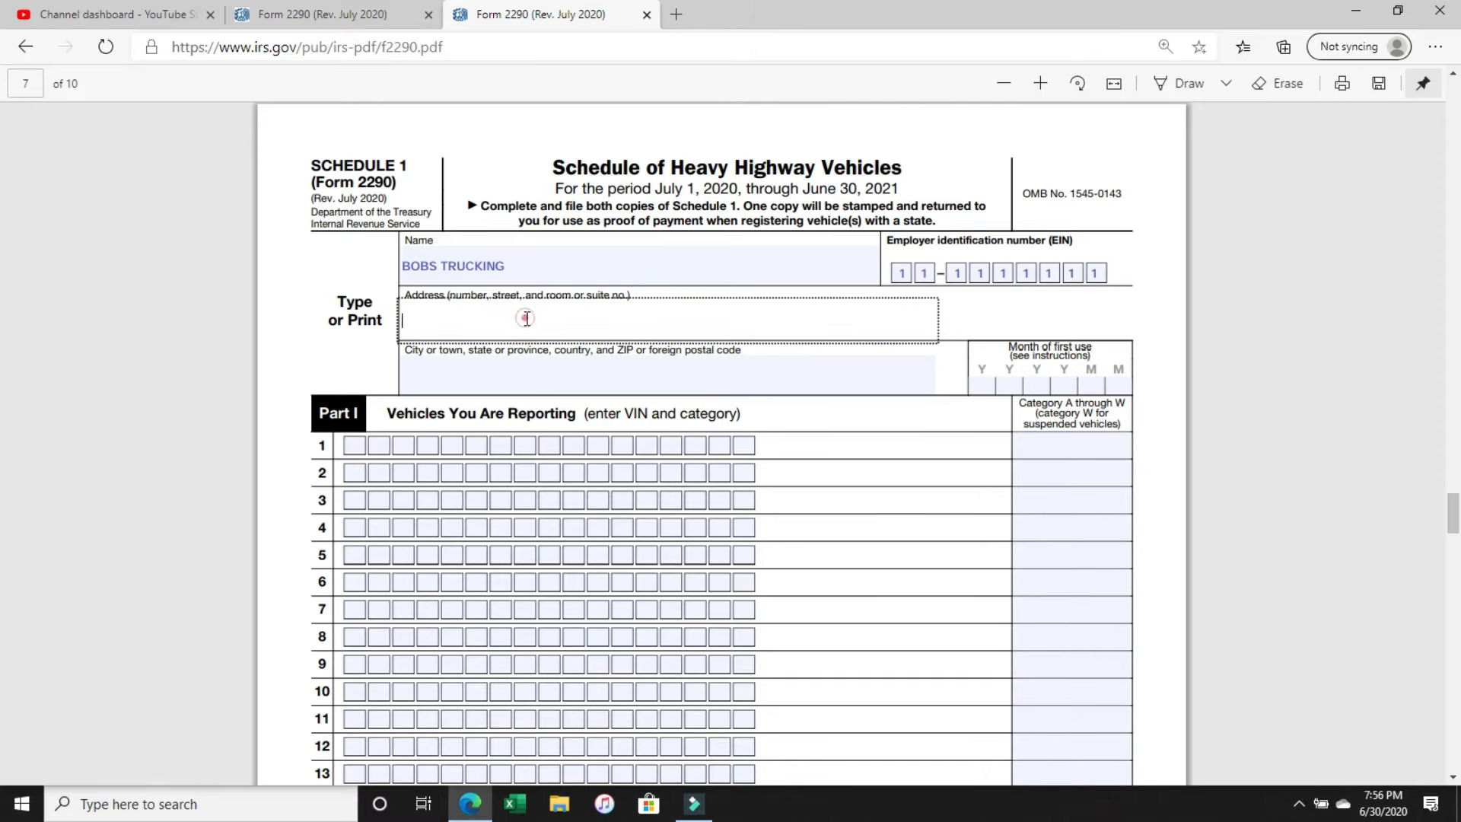
text(123 MAIN ST)
key(Tab)
text(LOS ANGEL)
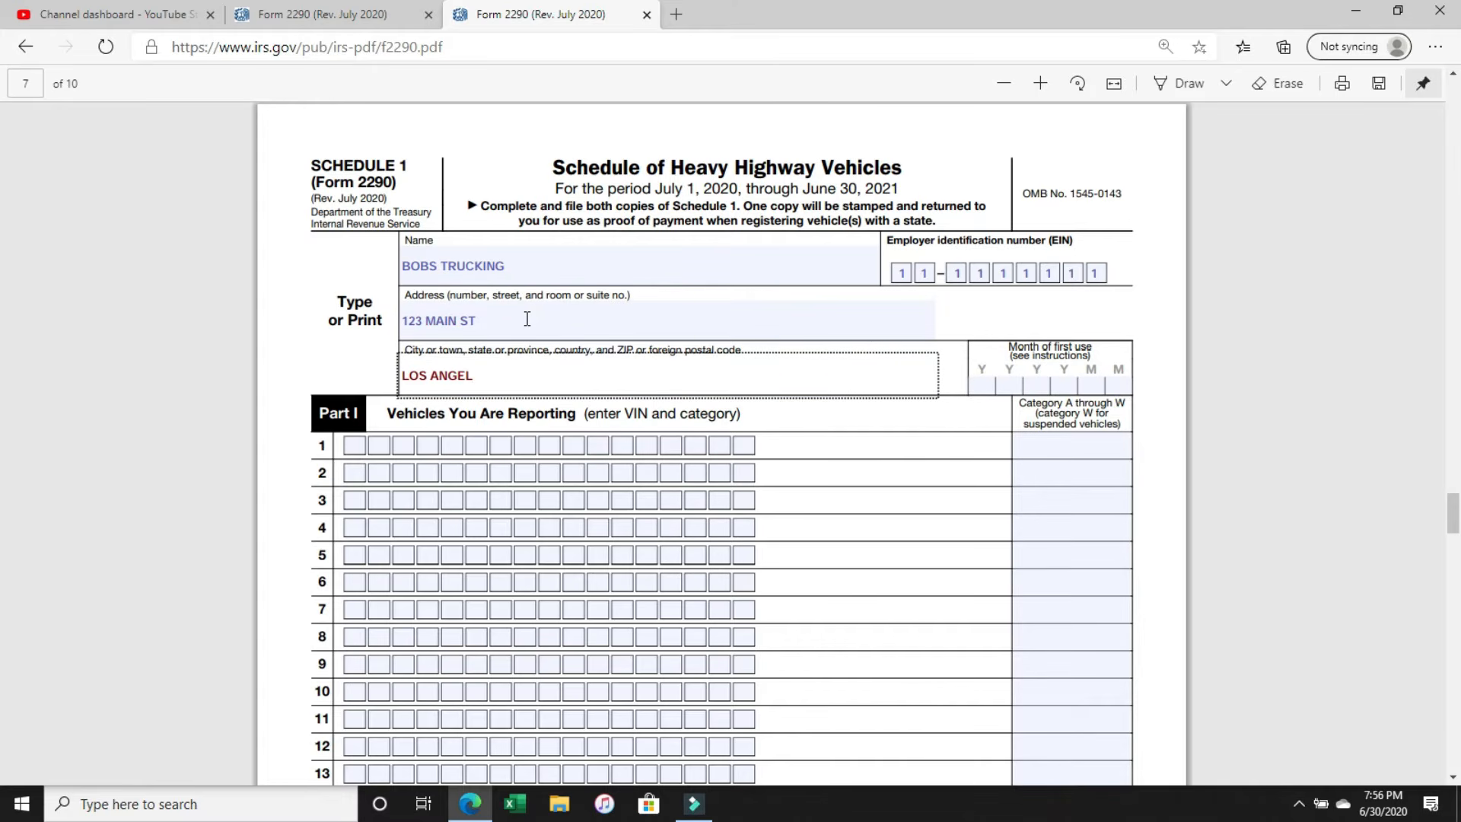
text(ES CA 90210)
click(527, 319)
Enter 202007 as the month of first use on the second copy of Schedule 1.
click(982, 382)
text(202007)
Check the VIN on the first copy of Schedule 1 and enter the same 17-character VIN in row 1 of the second copy.
scroll(916, 389, up, 20)
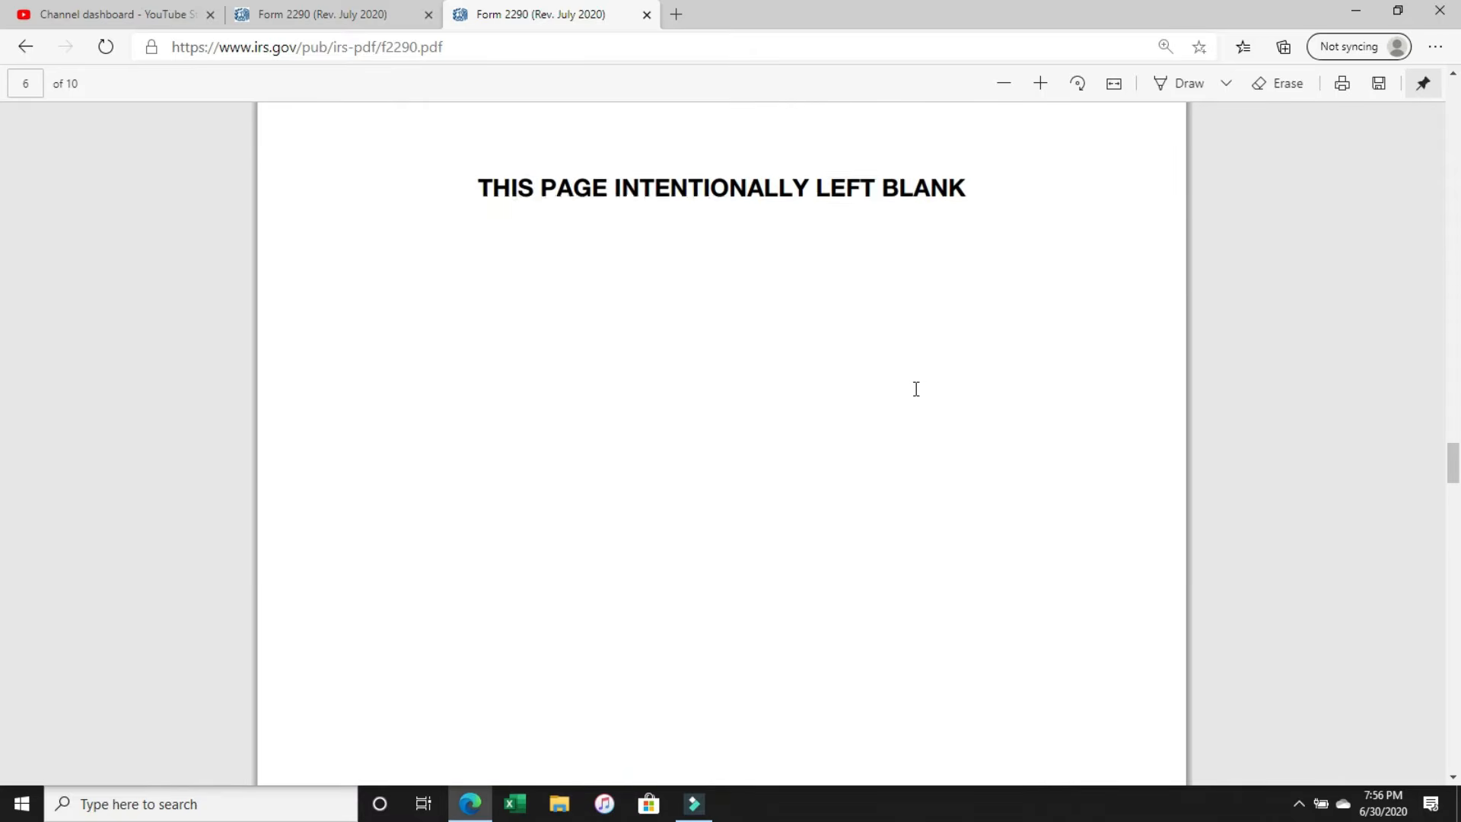
scroll(913, 390, up, 6)
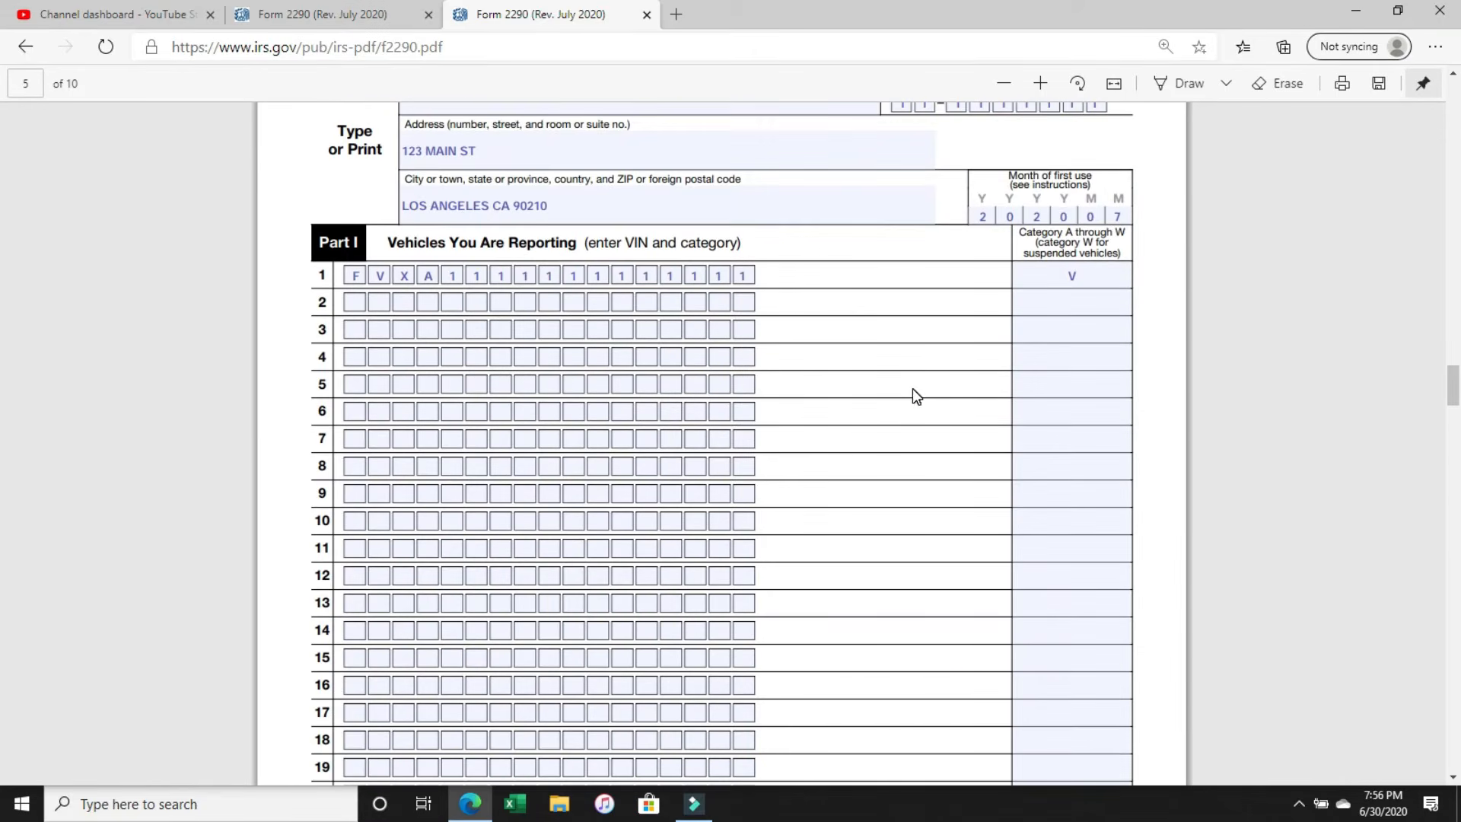
scroll(913, 390, down, 20)
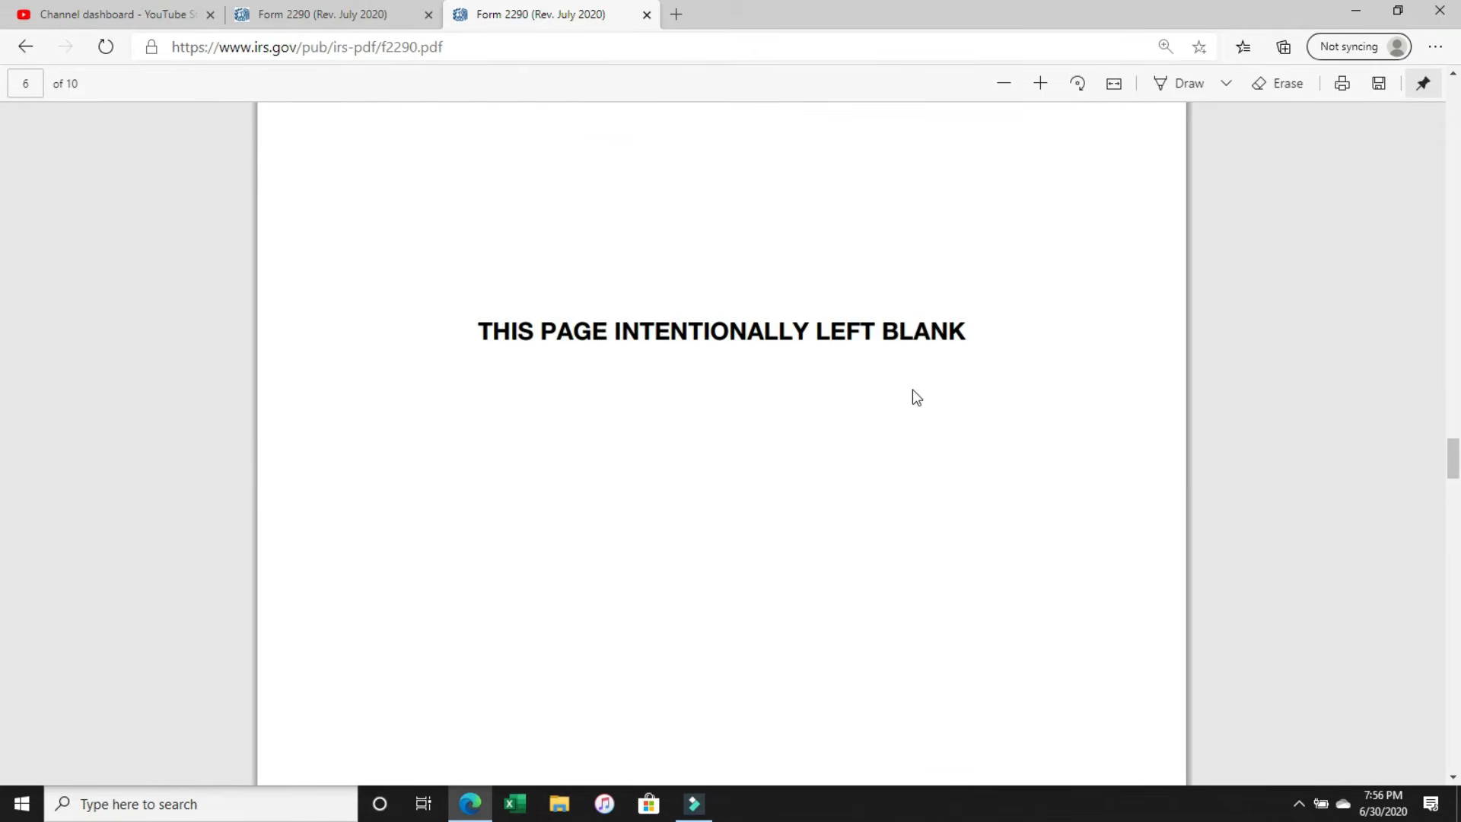
scroll(913, 397, down, 7)
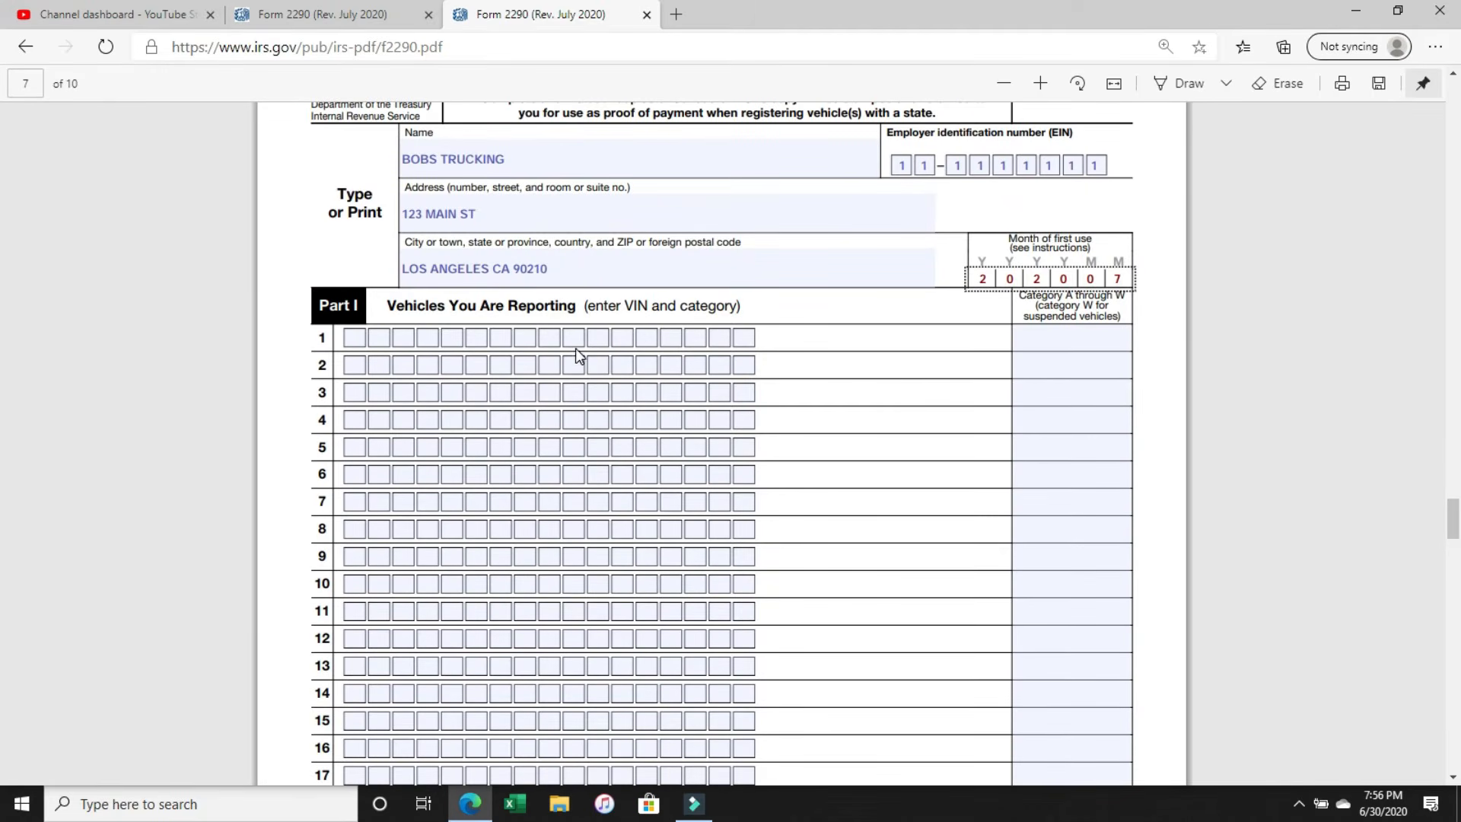
click(358, 333)
text(FVXA)
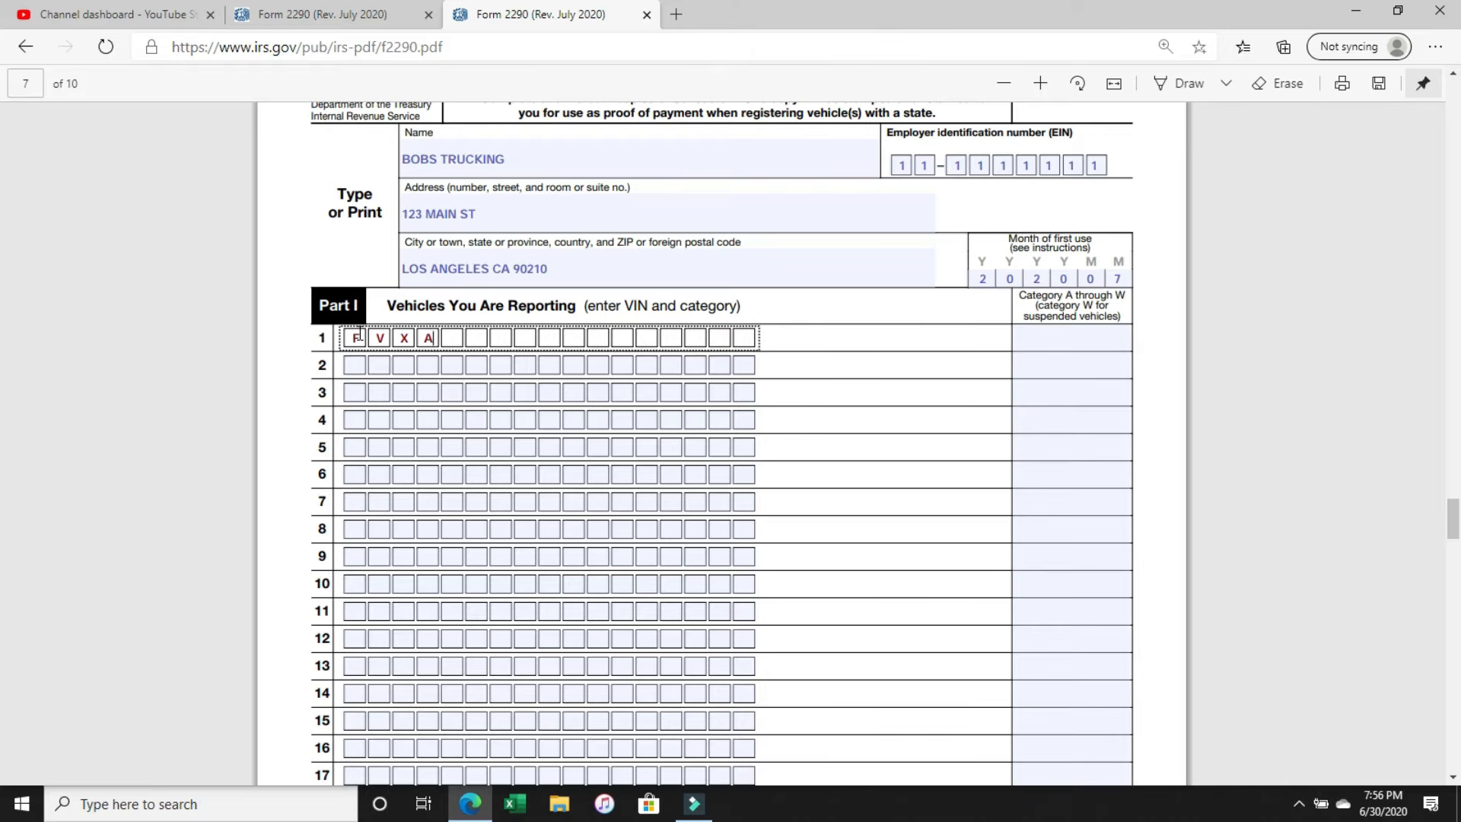
text(1111111111111)
Enter category V for the second copy's row 1 vehicle and check the weight categories in the Tax Computation table.
click(1057, 340)
text(V)
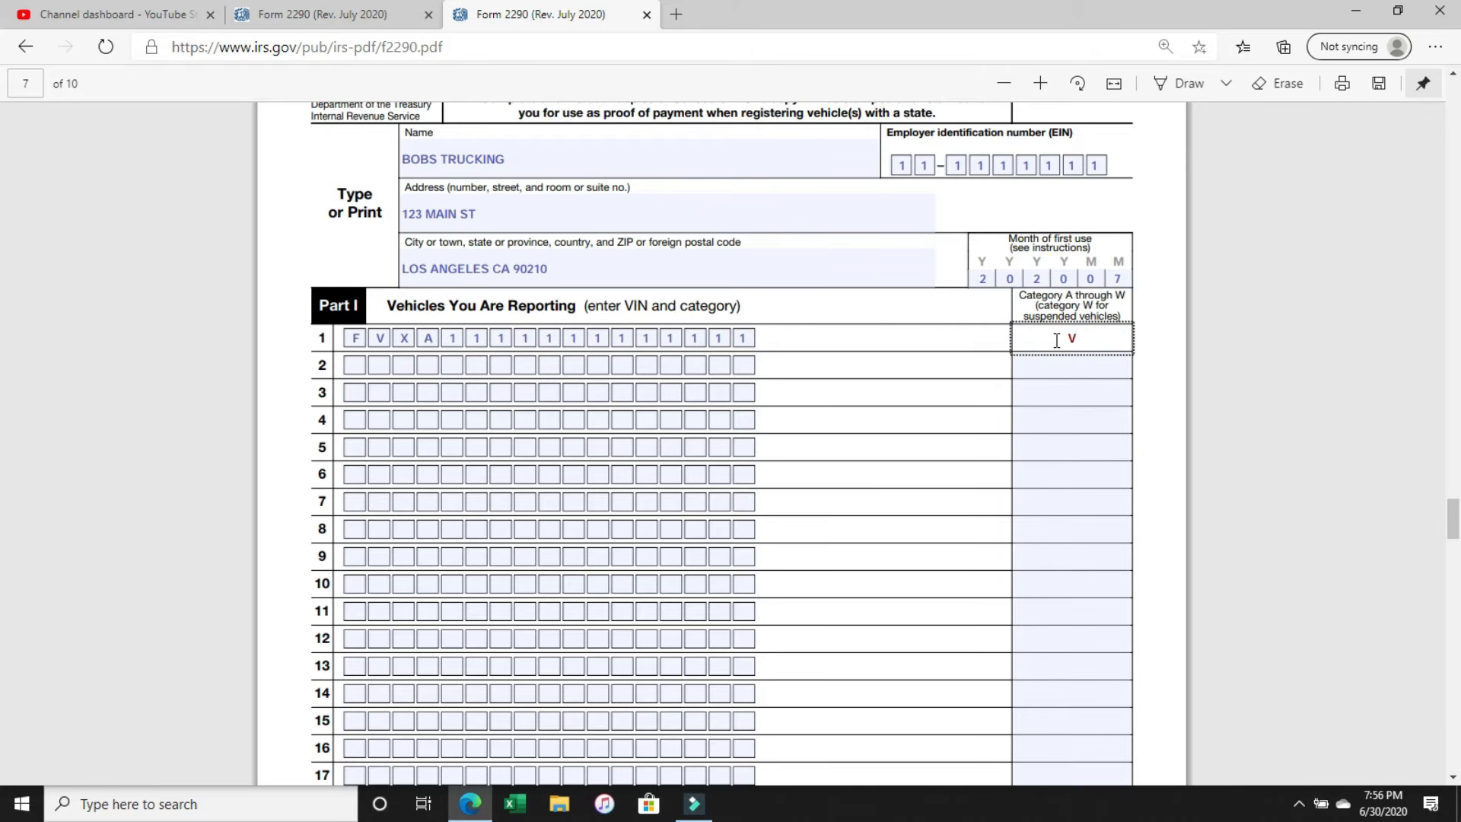
scroll(1057, 341, up, 20)
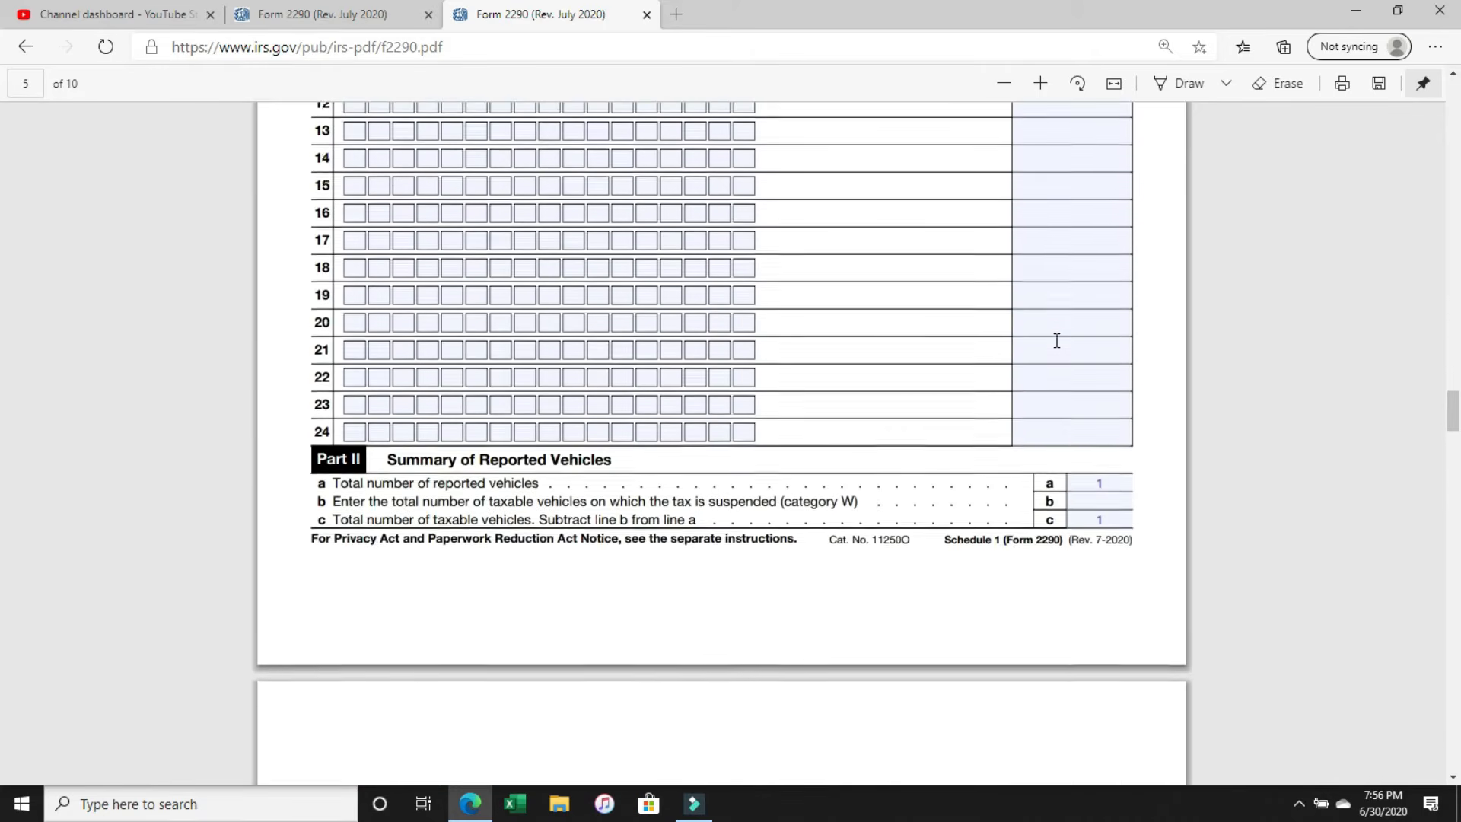
scroll(1057, 340, up, 12)
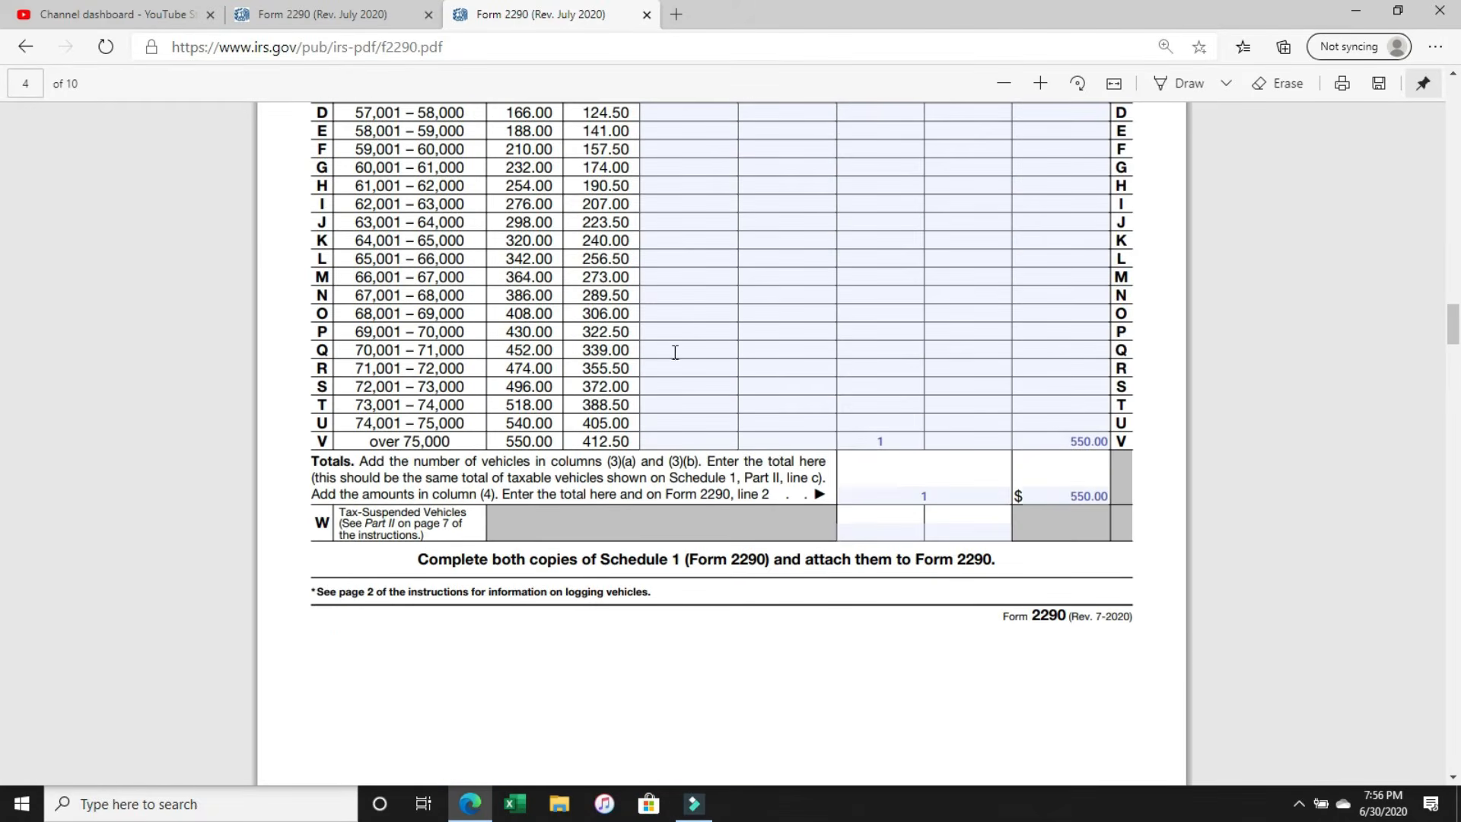
drag(344, 369, 491, 448)
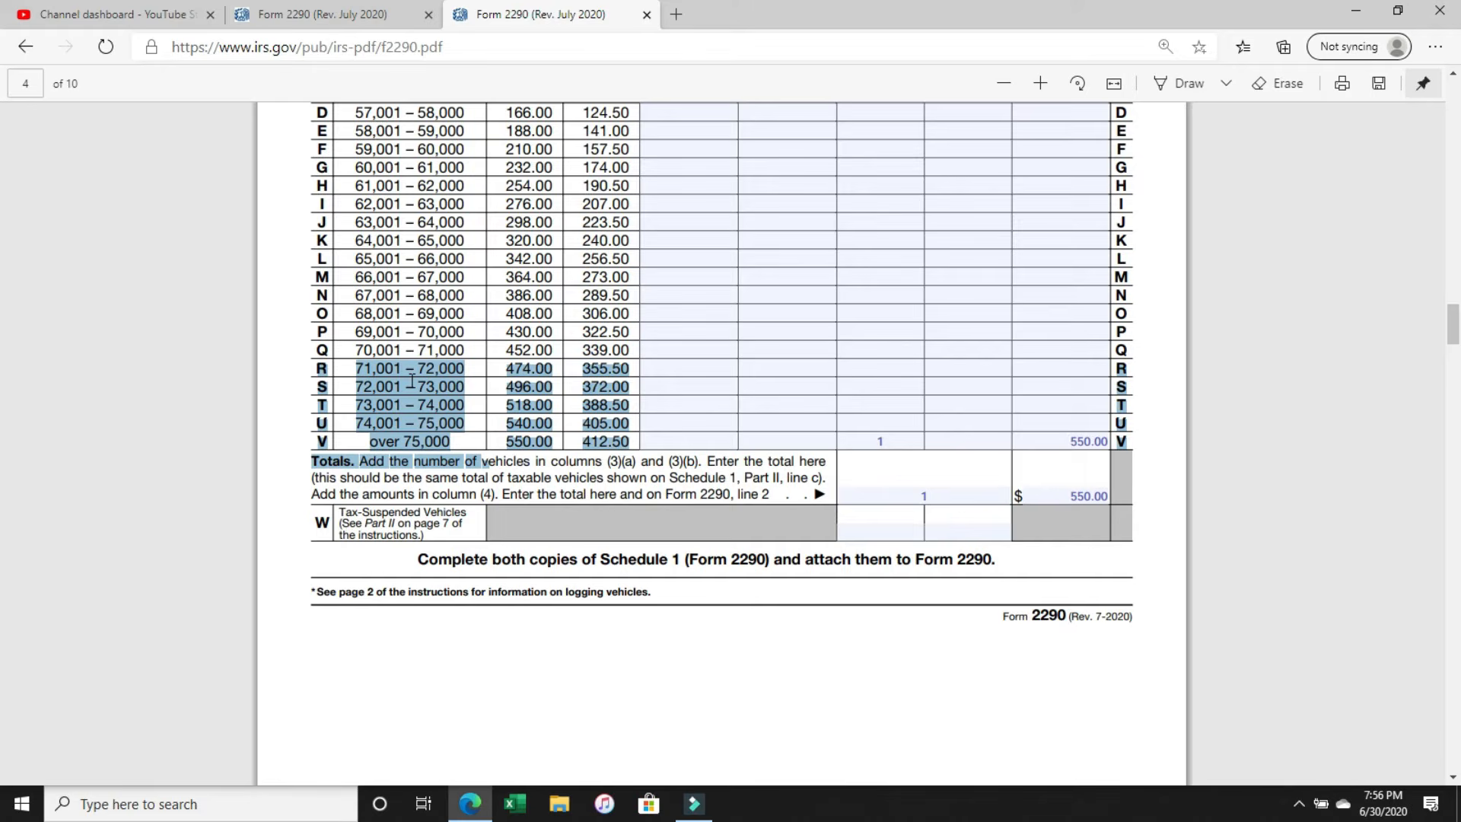
Enter 1 on lines a and c of the second copy's Part II summary, leaving the suspended-vehicles line b blank.
scroll(411, 380, down, 20)
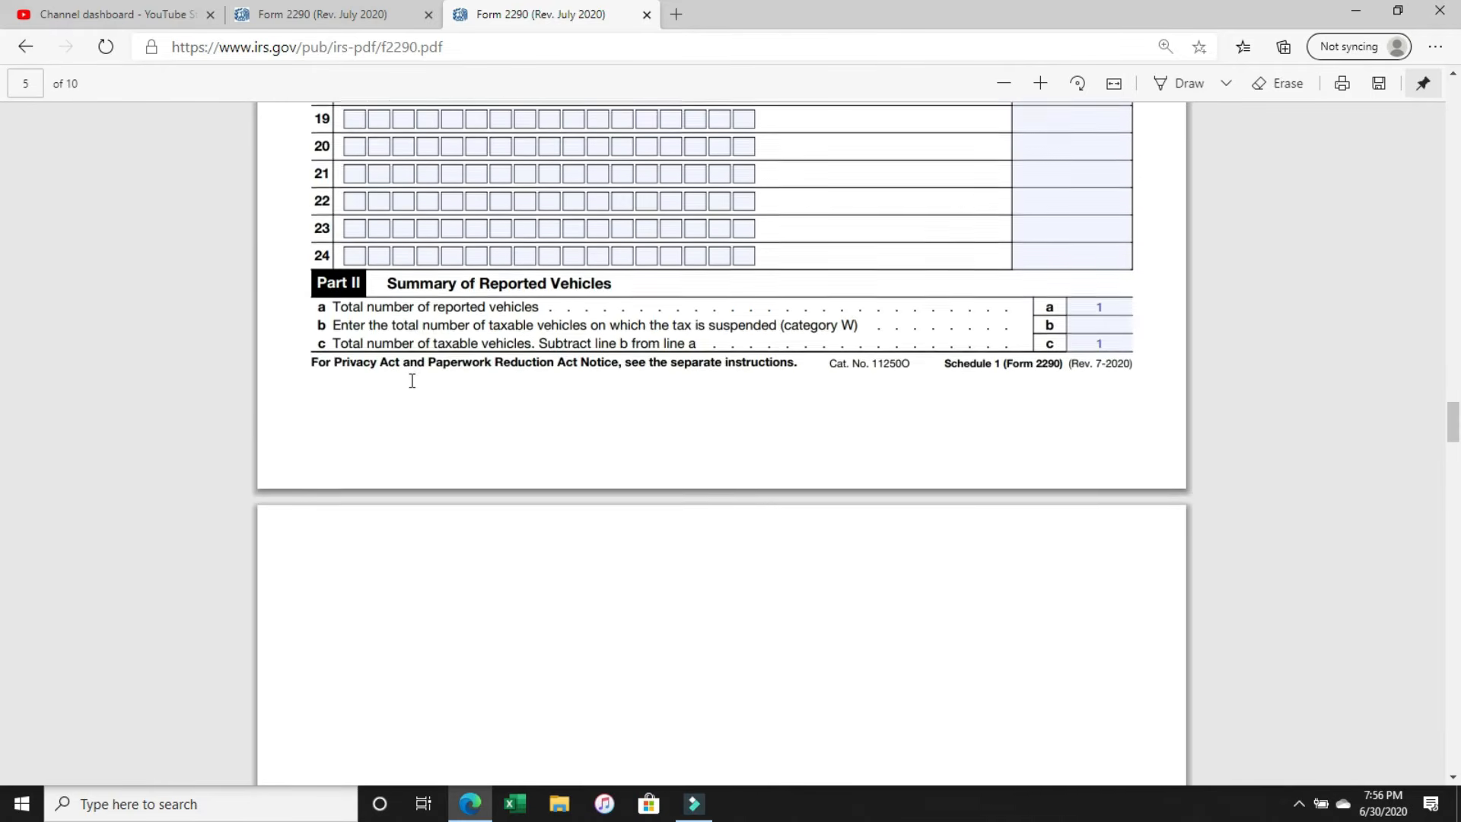
scroll(411, 380, down, 12)
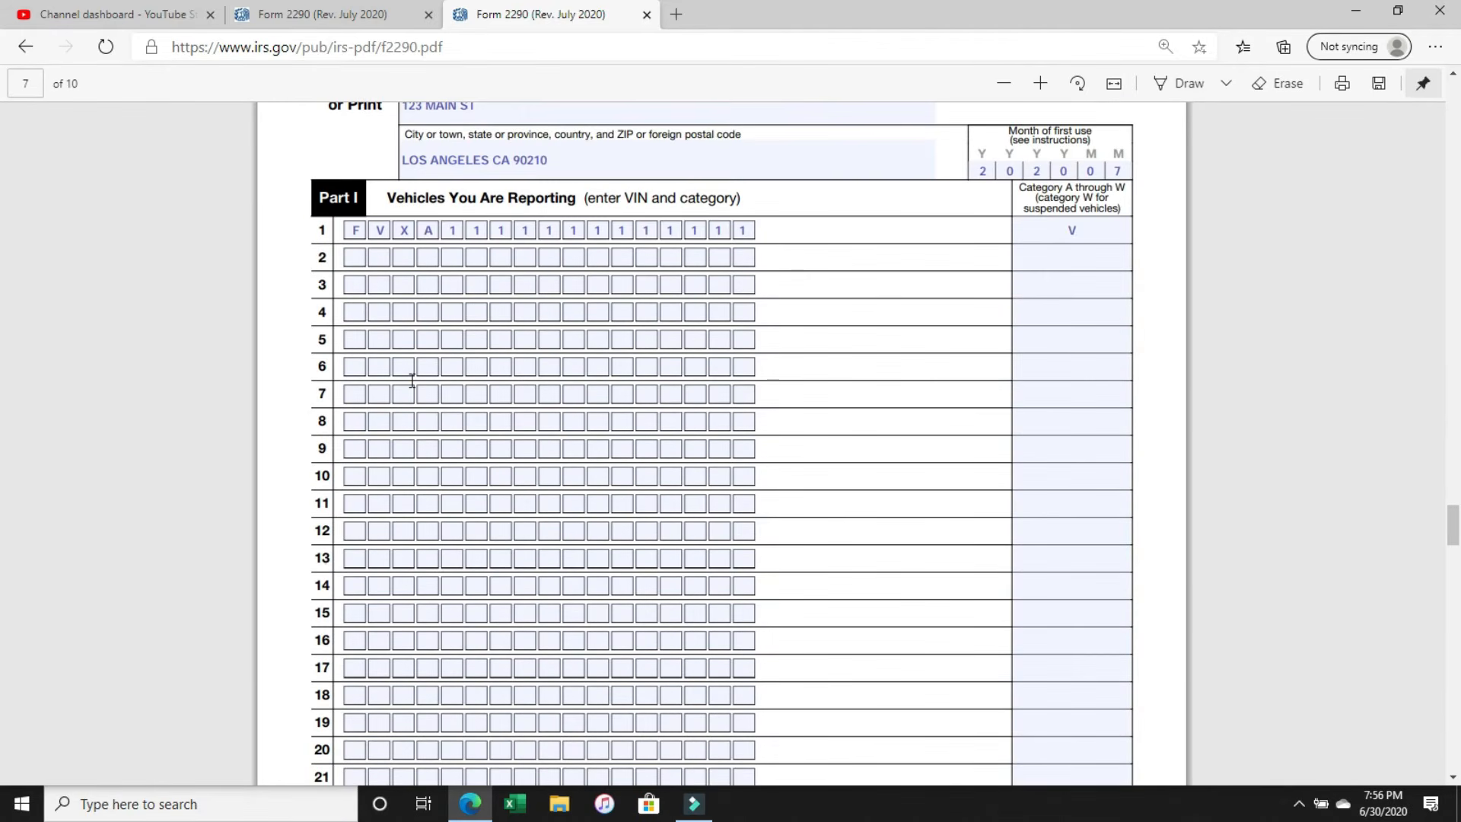
scroll(411, 381, down, 5)
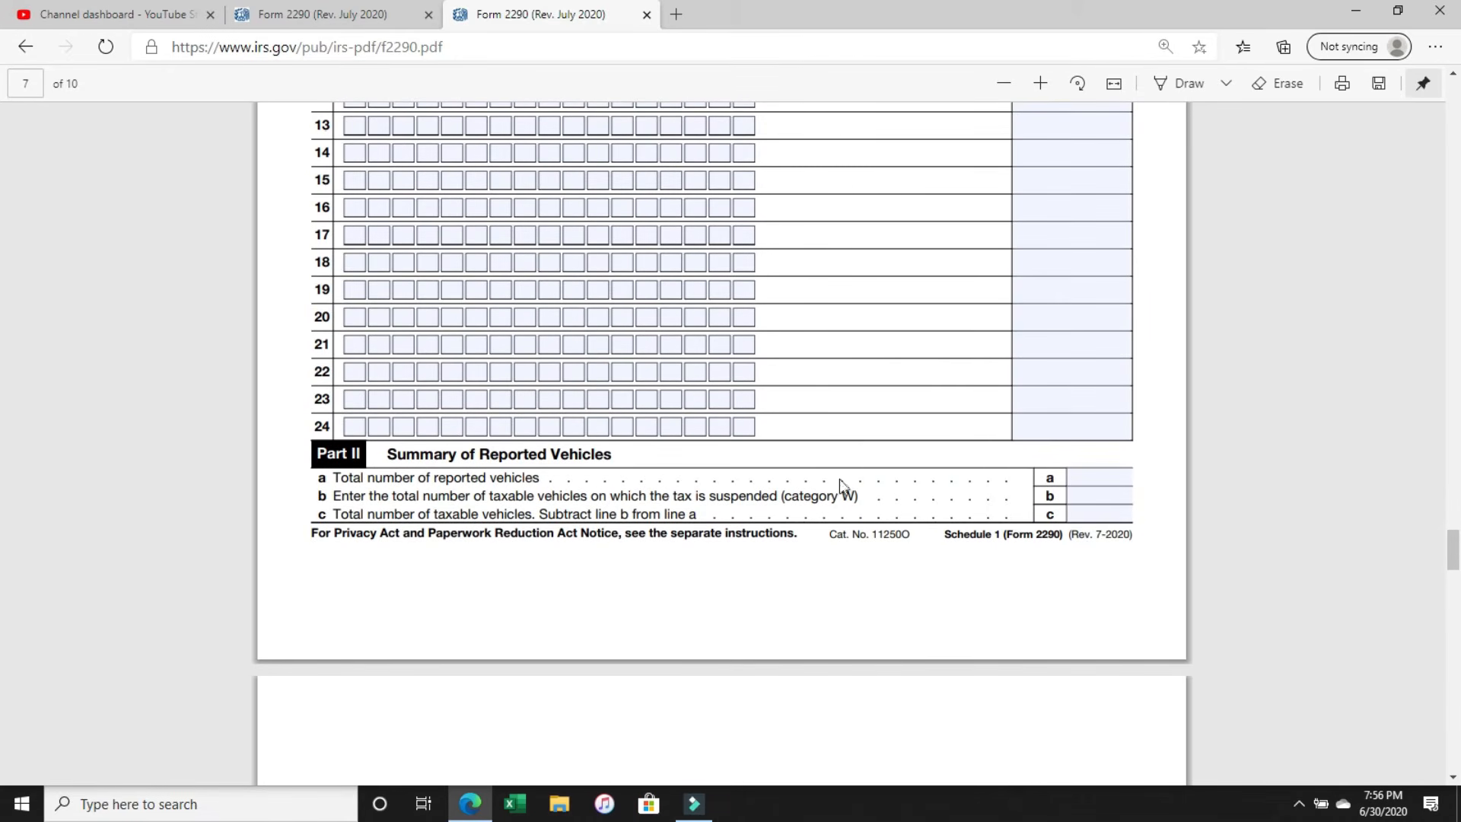
click(1112, 482)
text(1)
click(1114, 493)
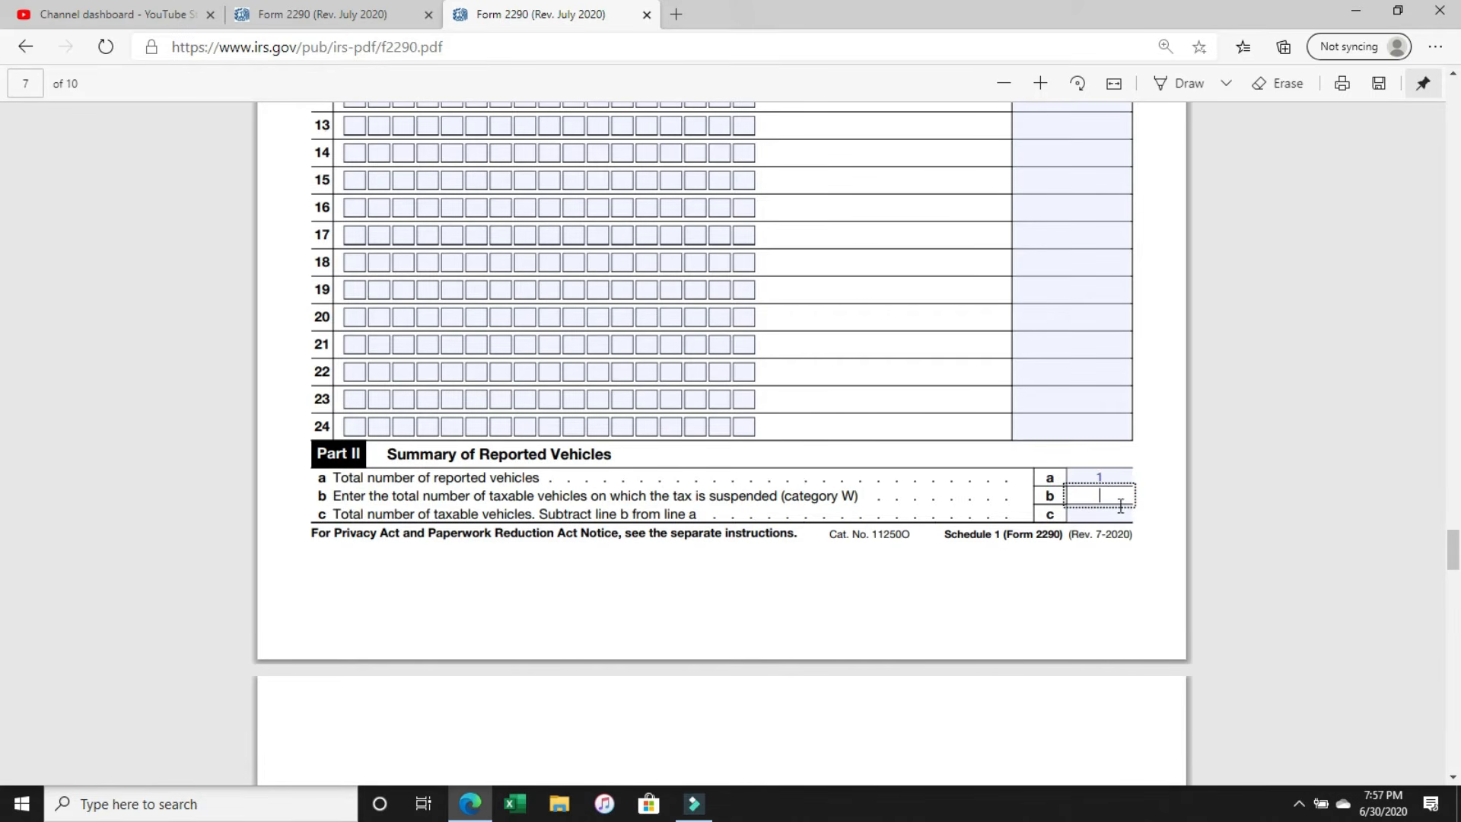
click(1121, 511)
text(1)
key(BackSpace)
click(1122, 513)
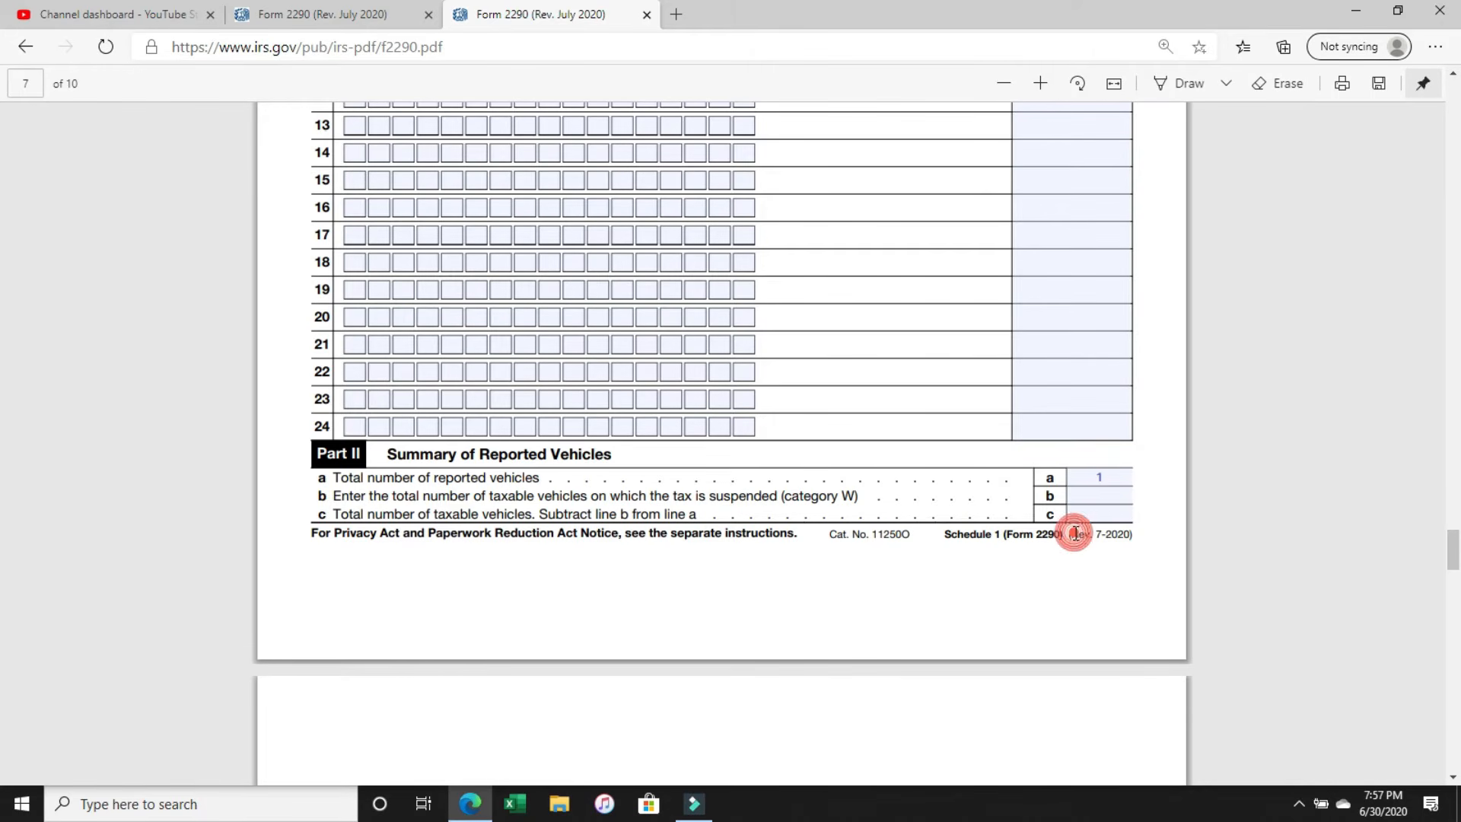
text(1)
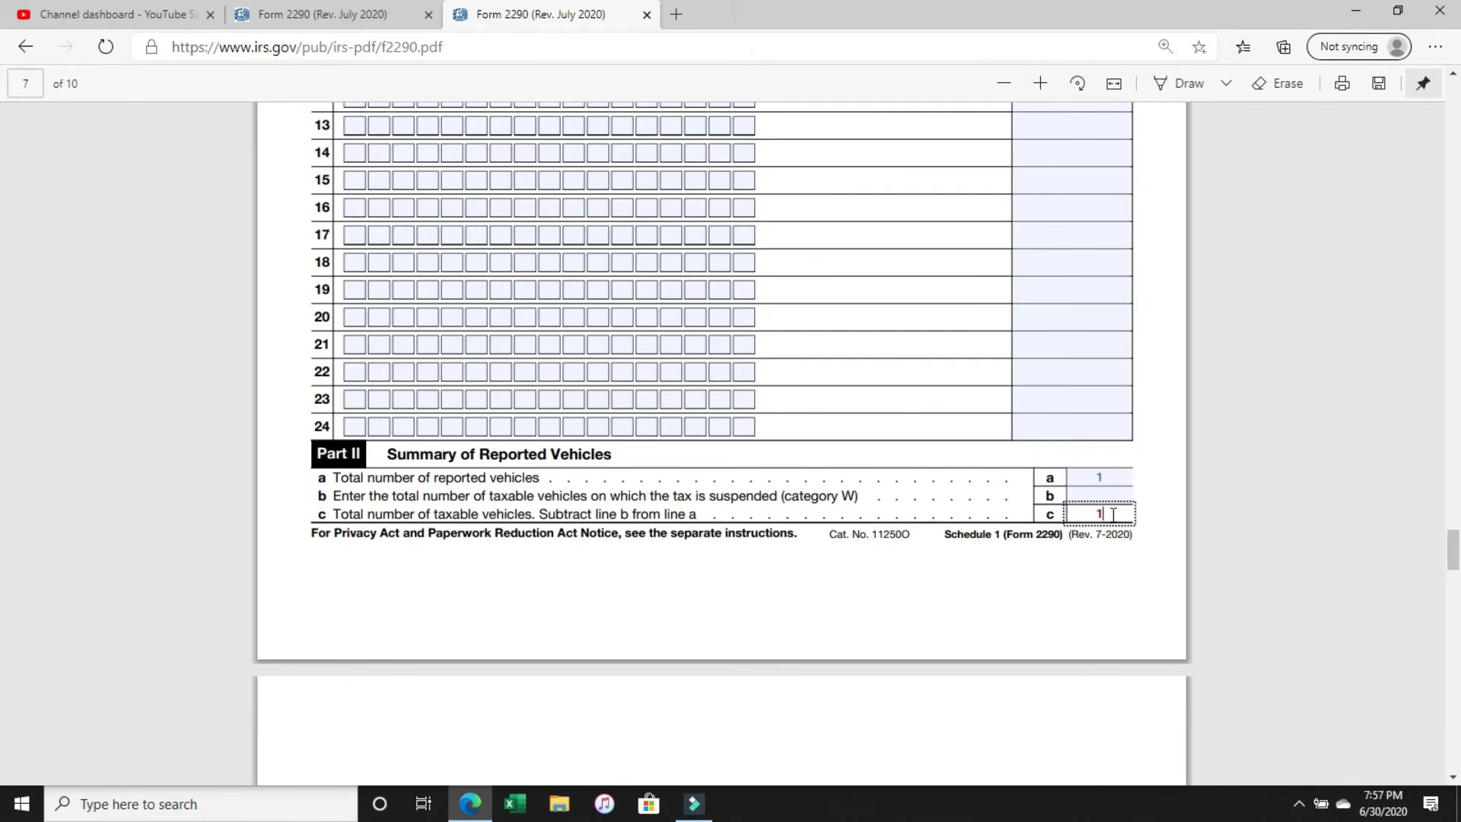
click(1069, 569)
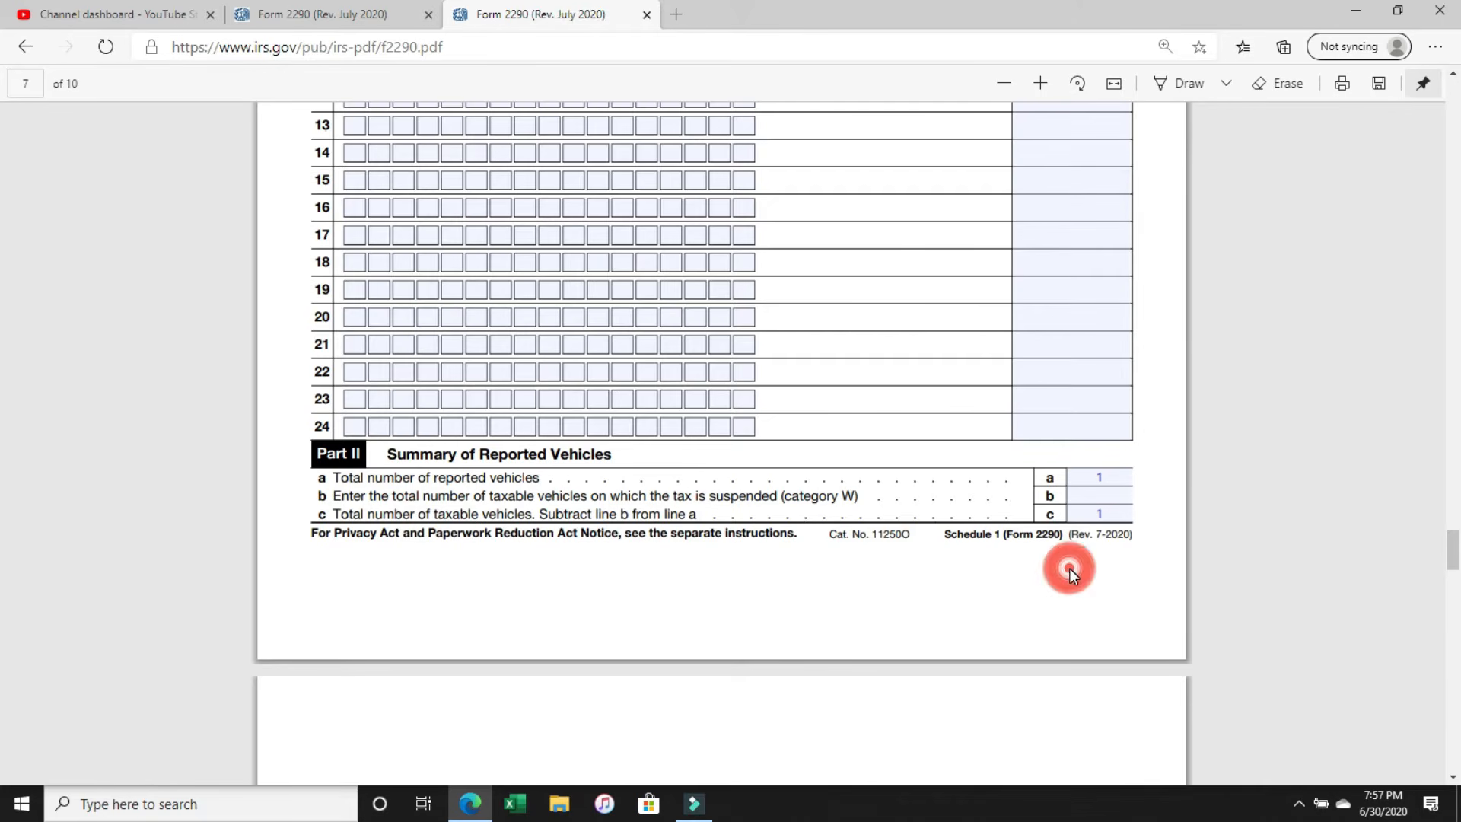
Enter the signer's full name below the signature line of the Consent to Disclosure of Tax Information.
scroll(1073, 576, down, 15)
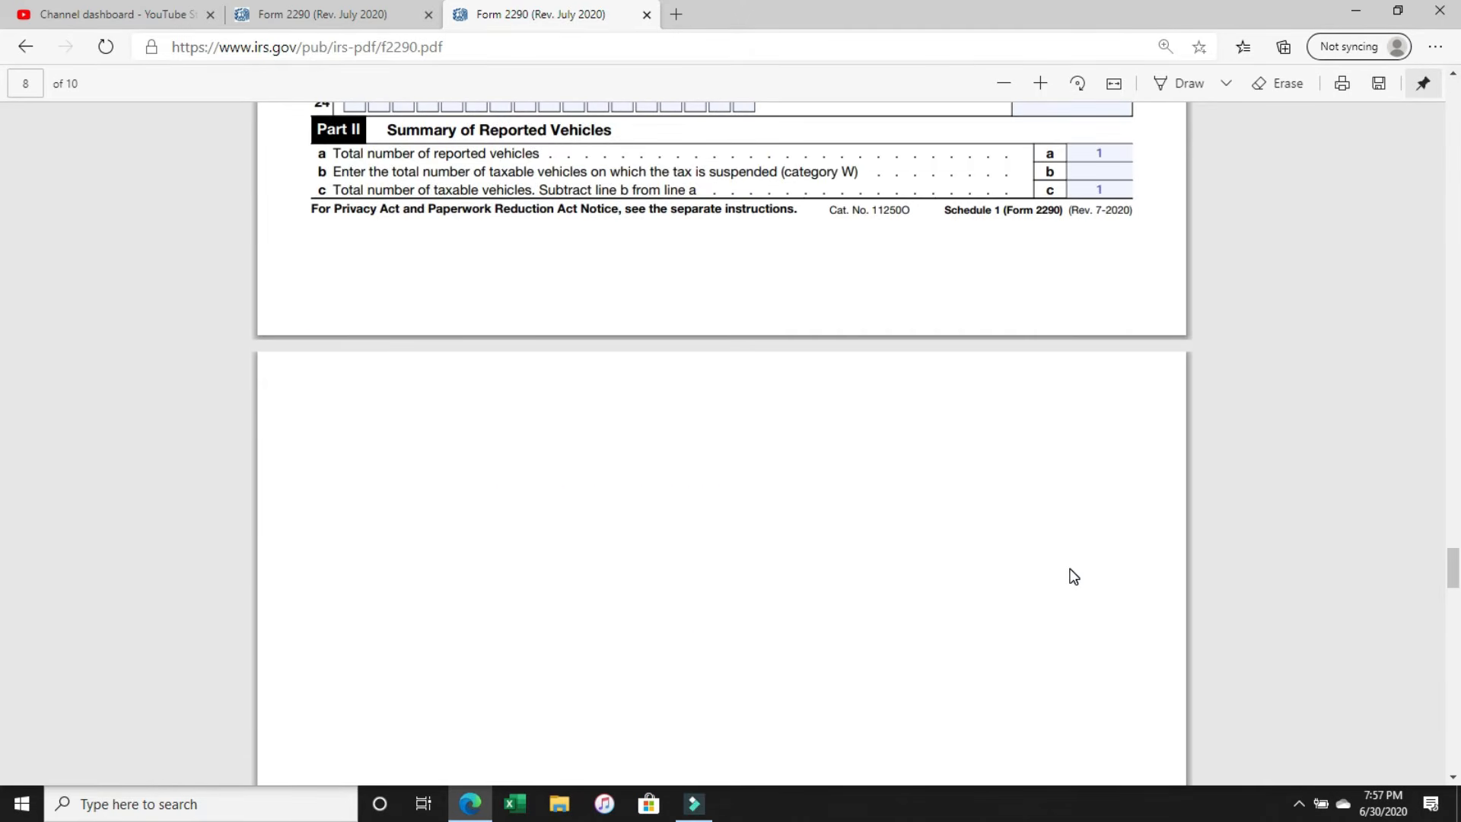
scroll(1073, 576, down, 15)
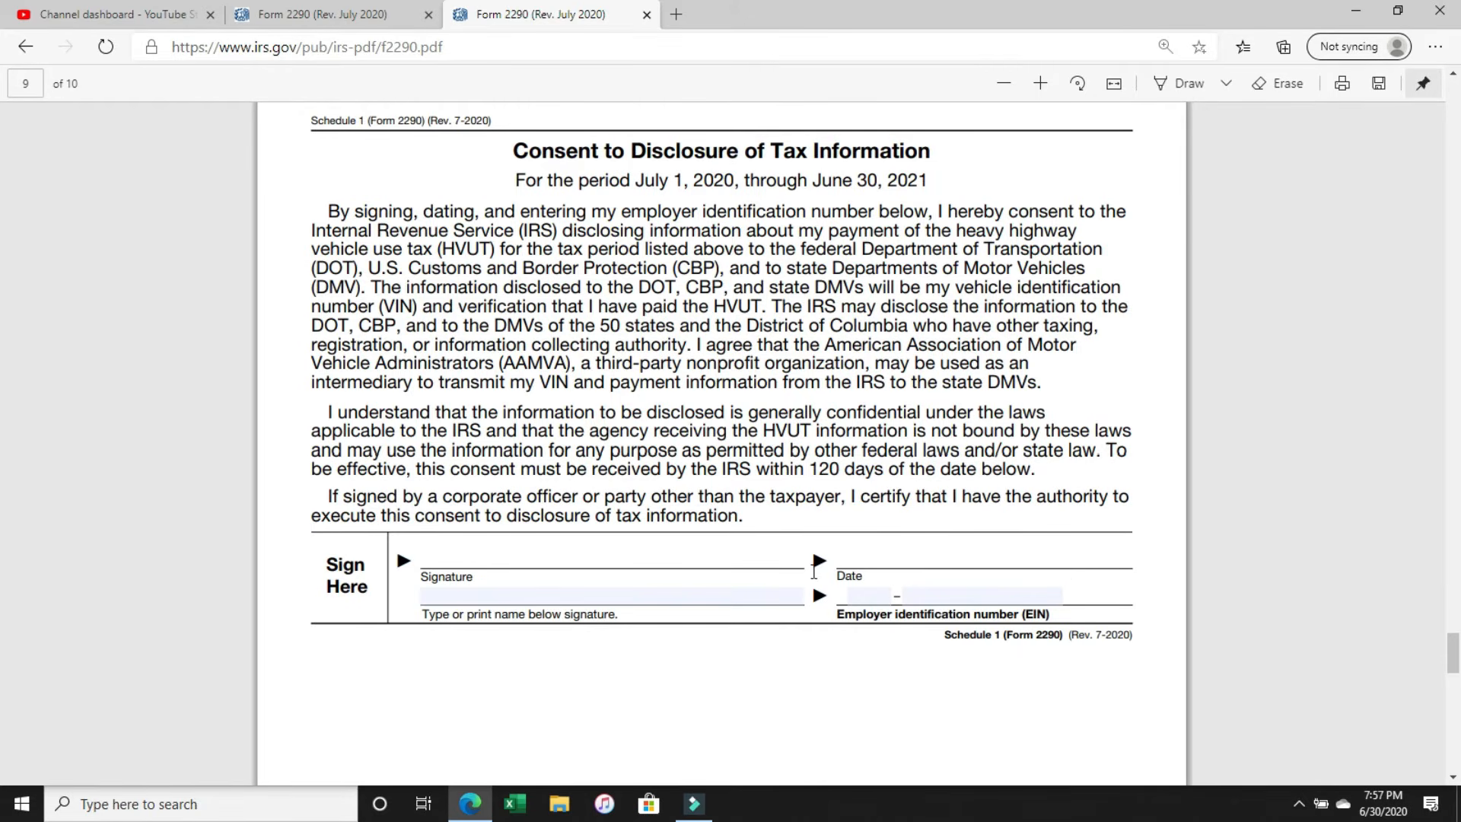
click(597, 595)
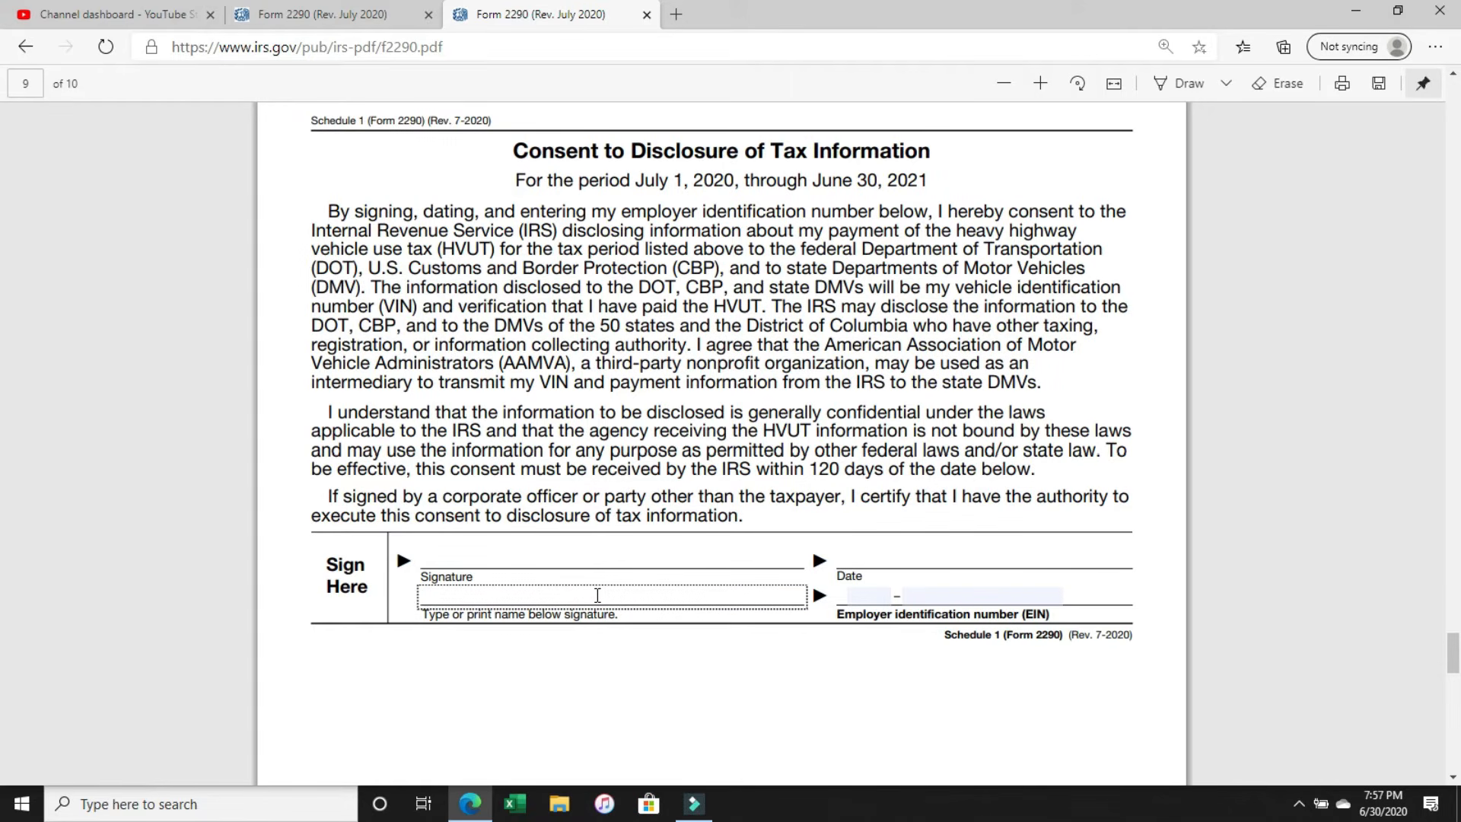
text(BOB JONES)
Fill in the employer identification number on the consent form, leaving its signature and date lines blank.
click(871, 595)
text(11)
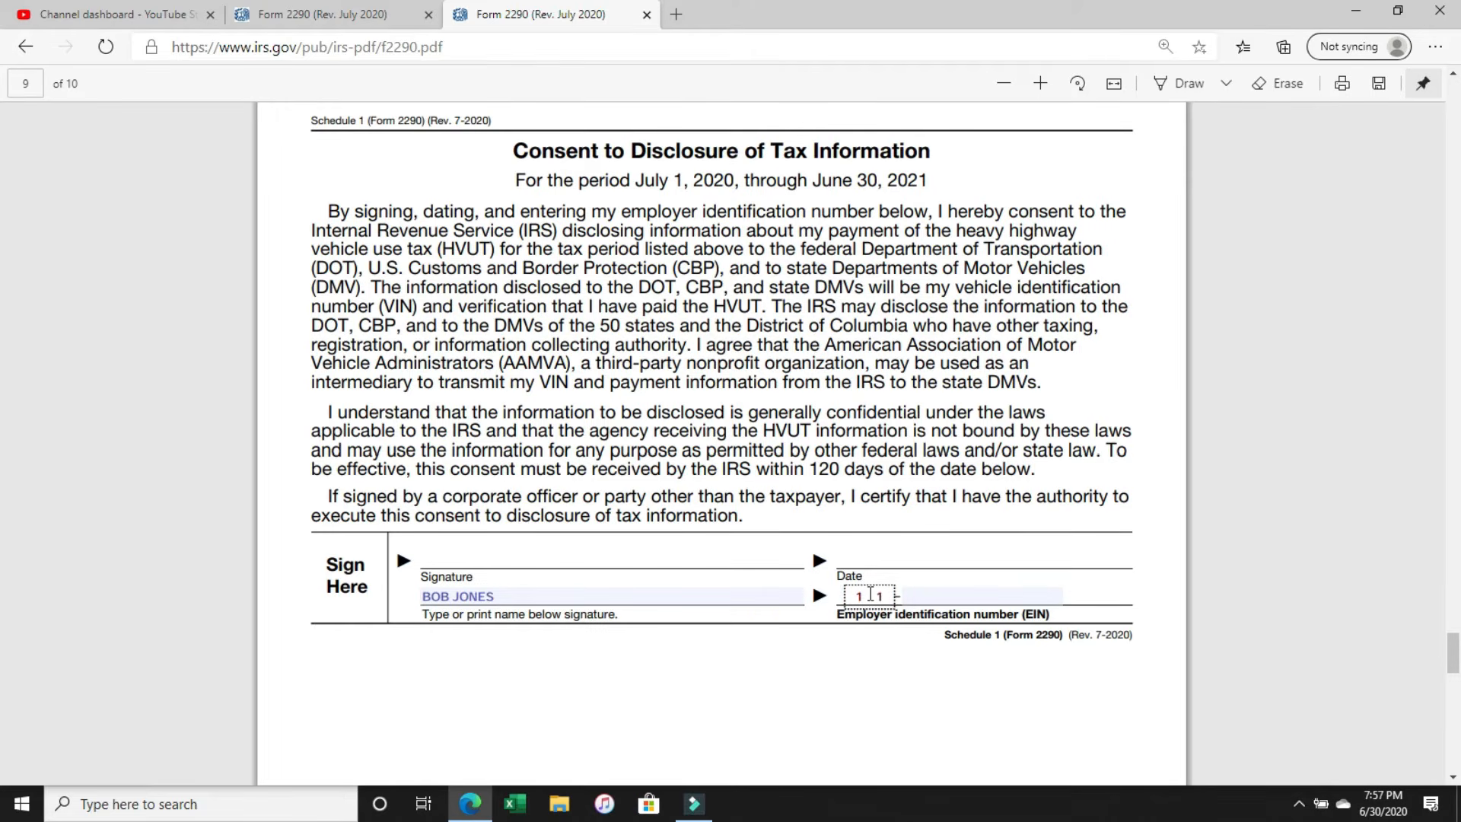
key(Tab)
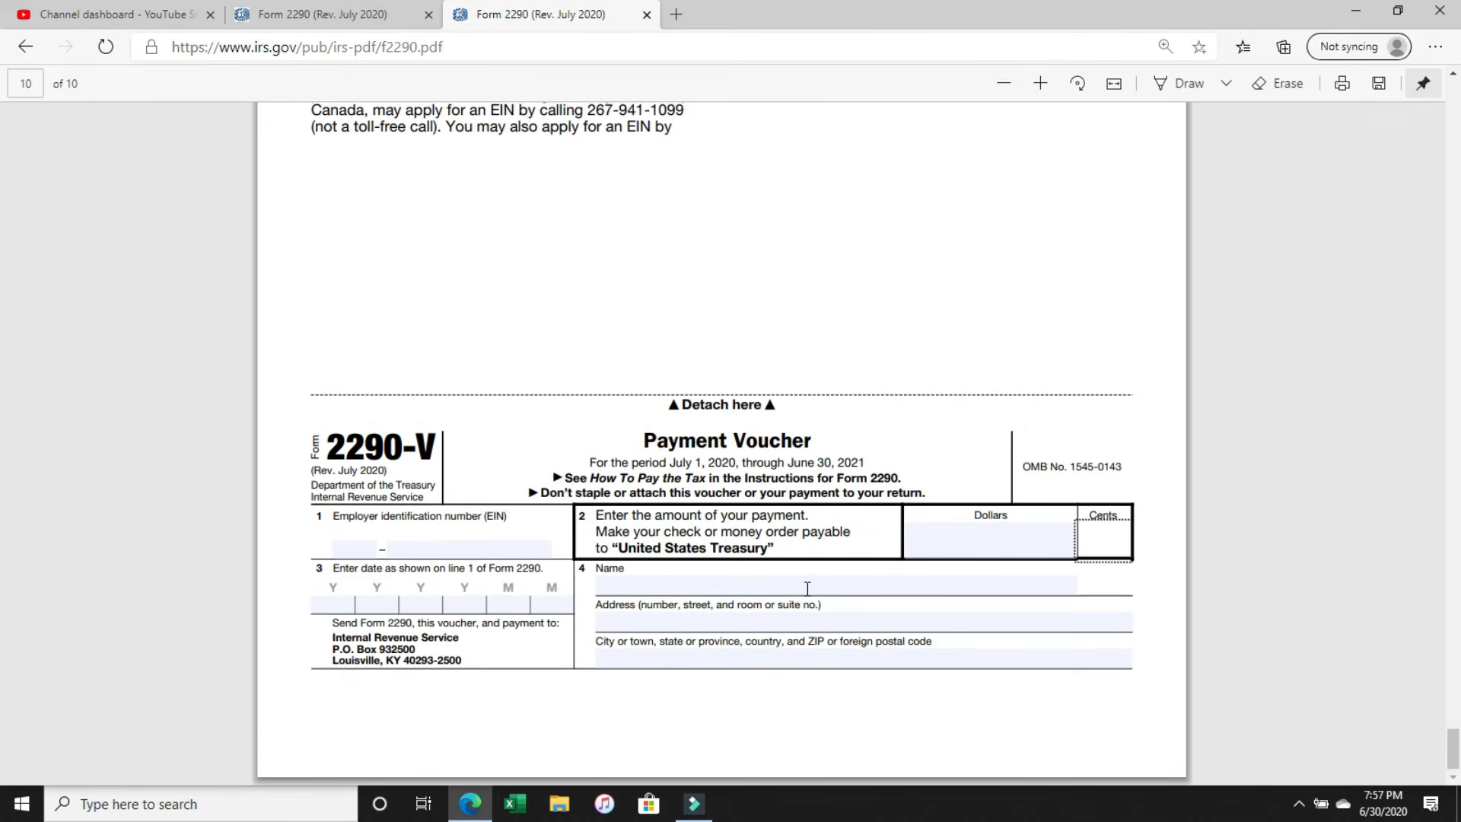
scroll(837, 594, up, 15)
scroll(809, 595, up, 5)
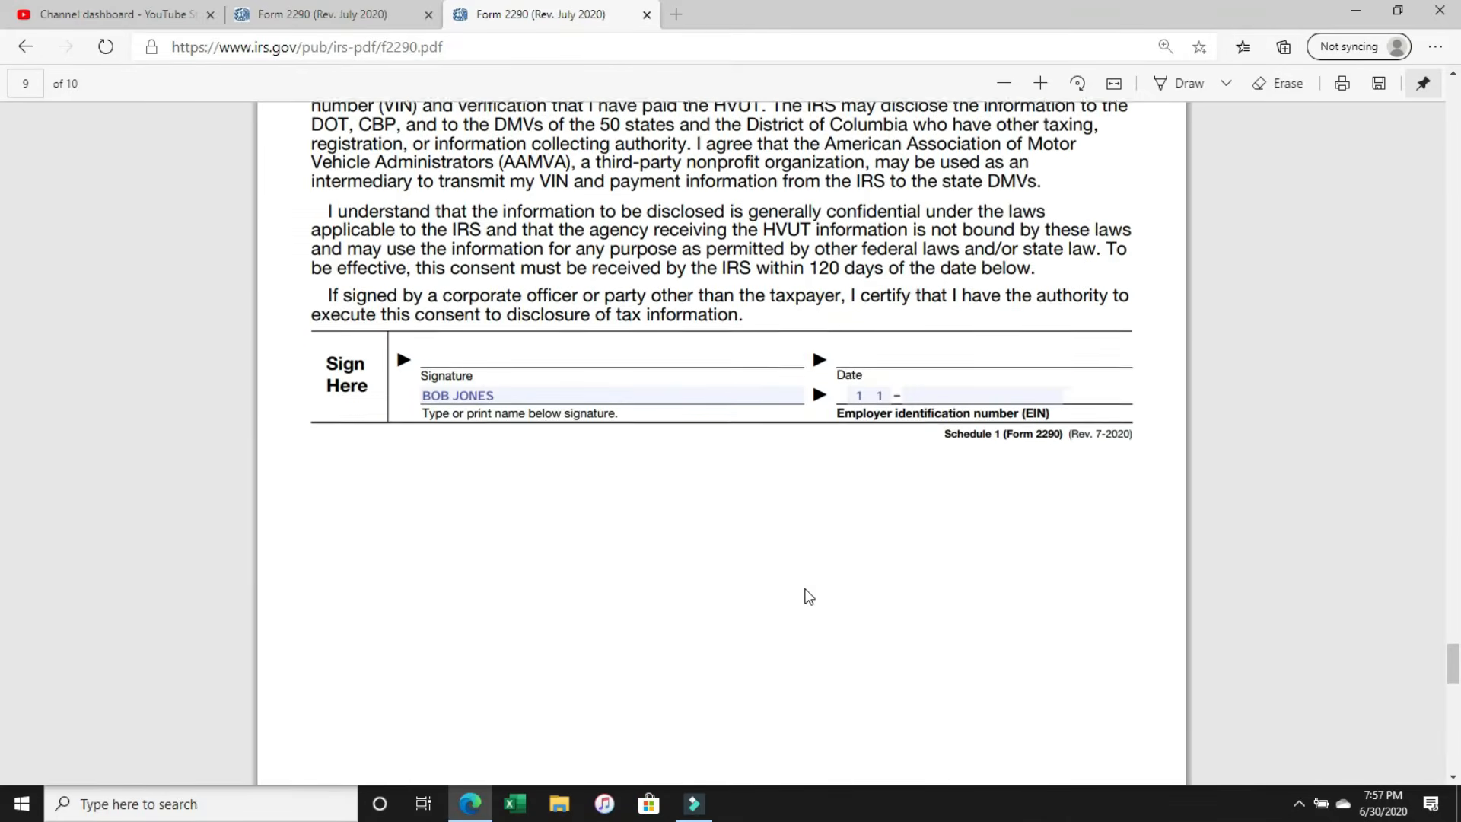
click(930, 511)
text(111111)
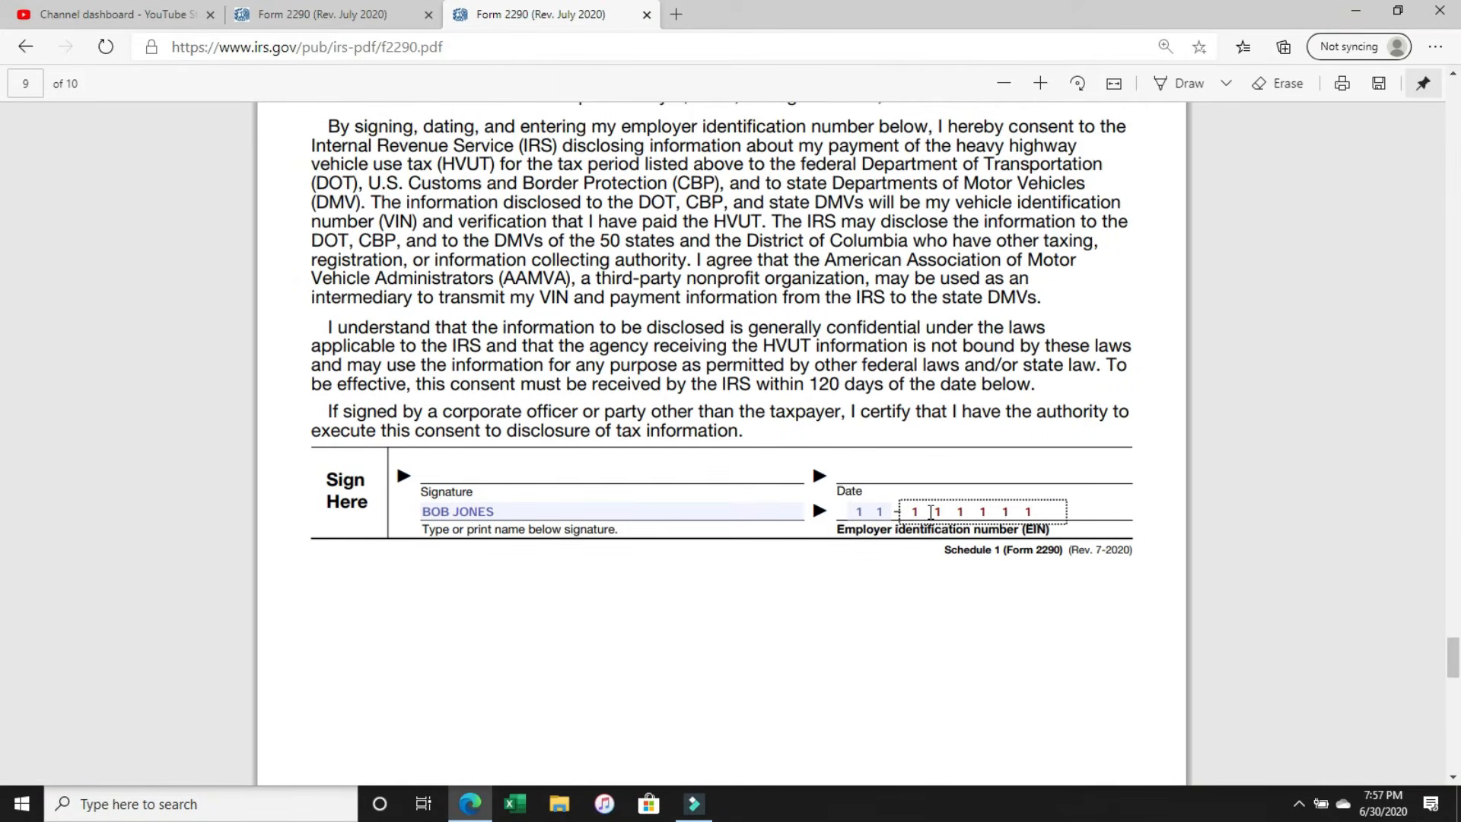
click(506, 476)
click(890, 476)
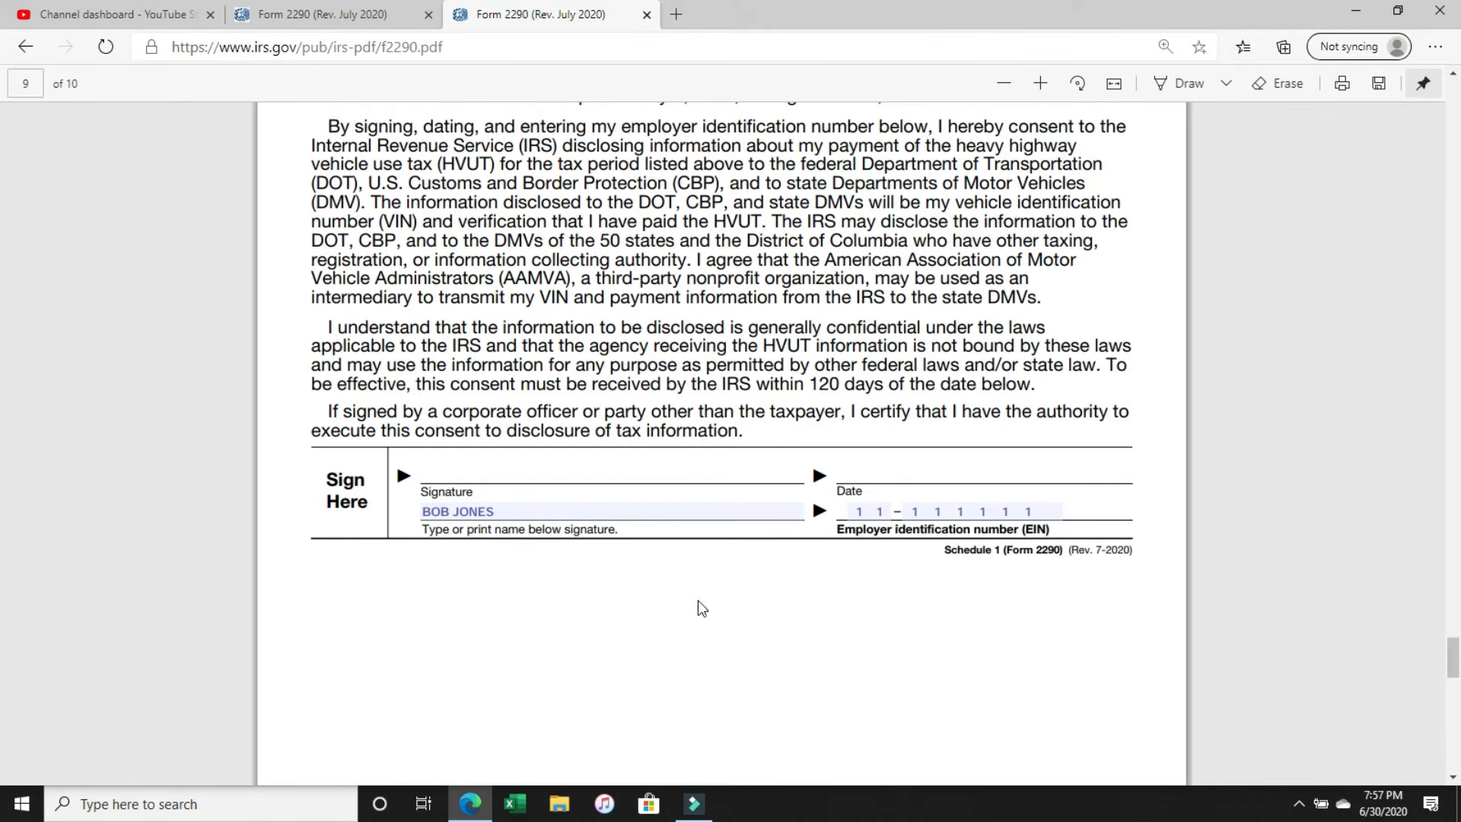
Fill in the employer identification number in box 1 of the Form 2290-V payment voucher.
scroll(704, 605, down, 12)
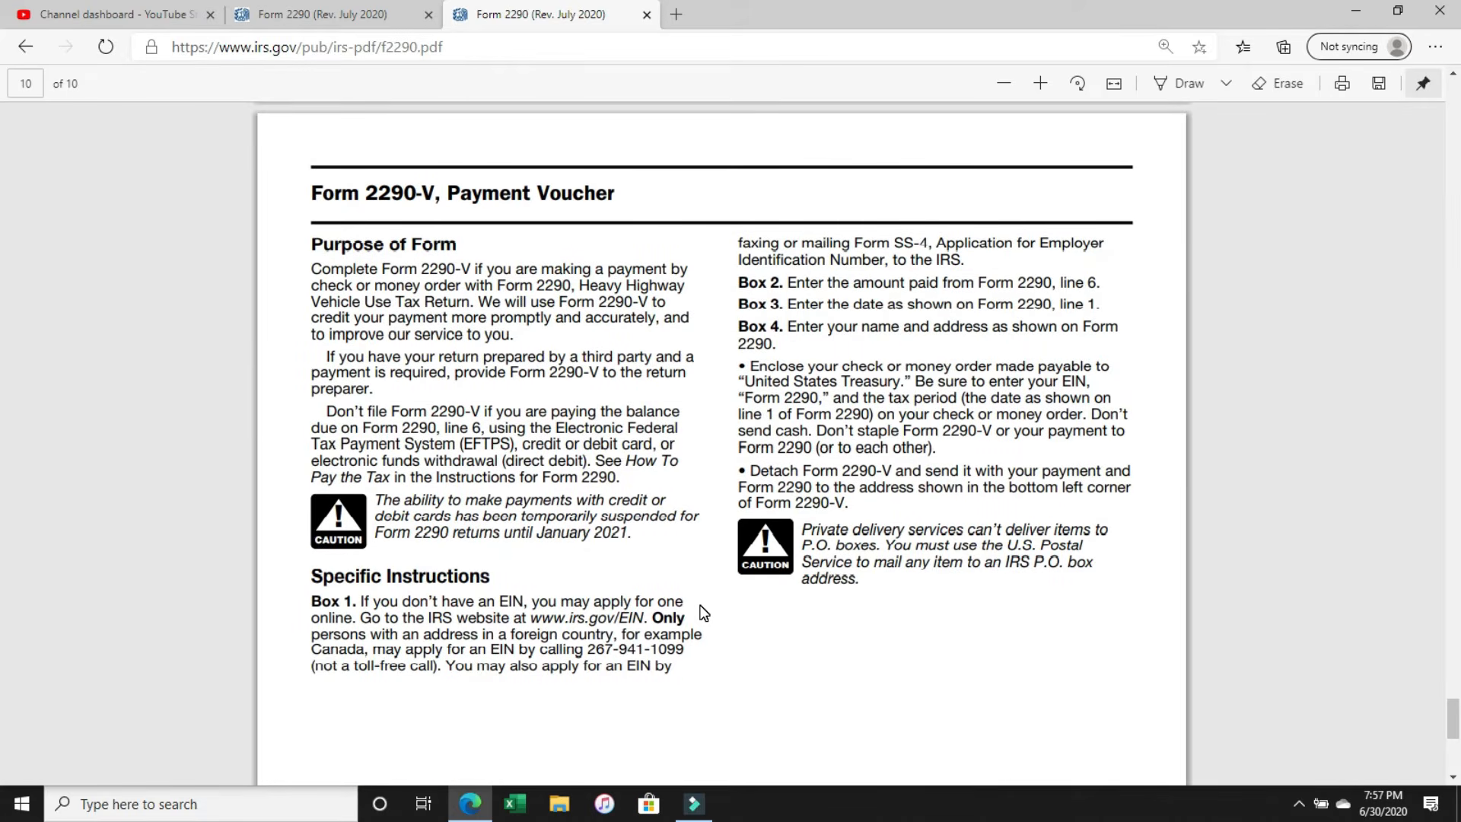
scroll(703, 613, down, 2)
scroll(702, 611, down, 4)
scroll(701, 609, down, 3)
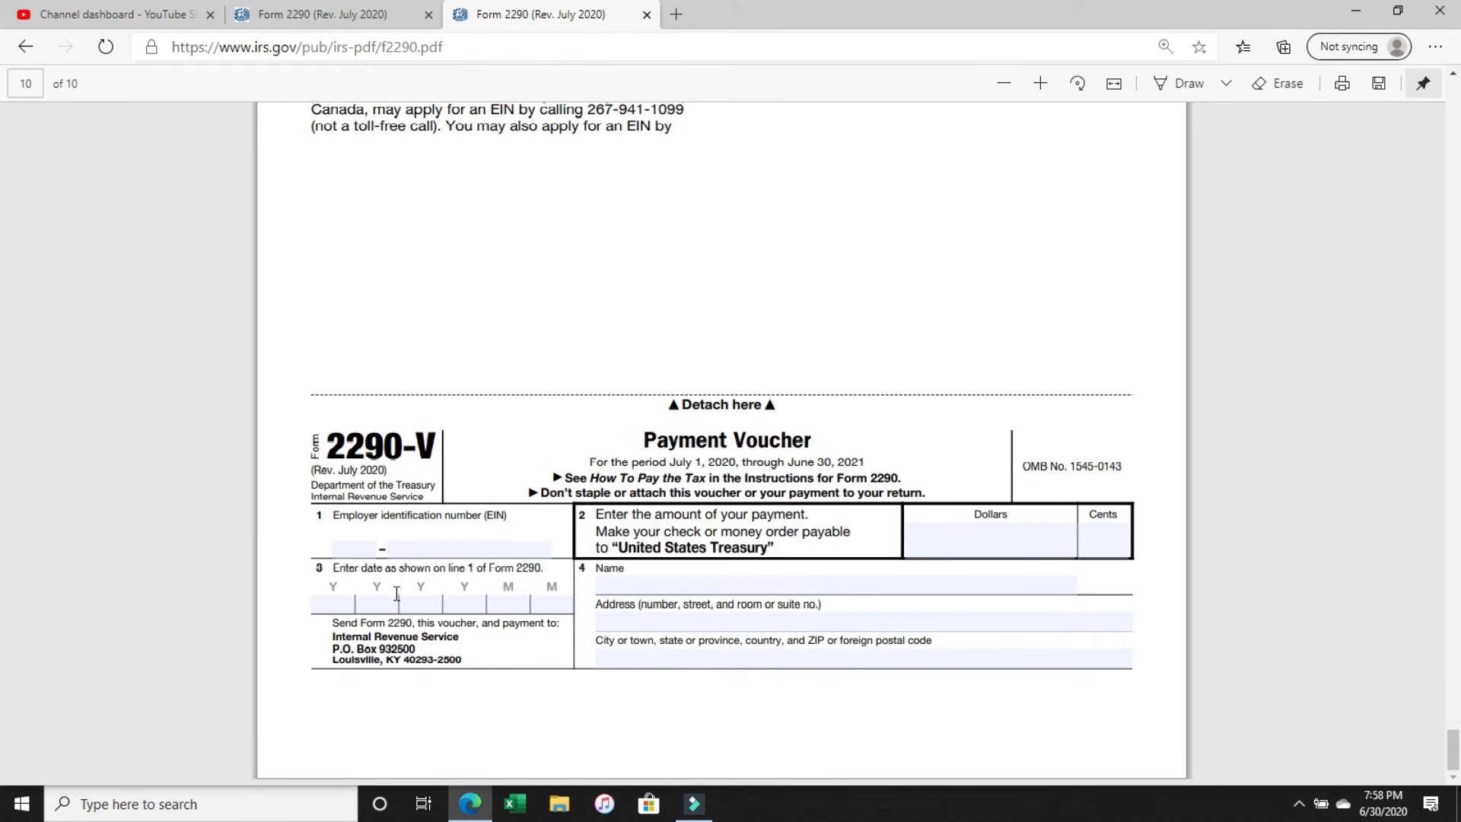
click(346, 545)
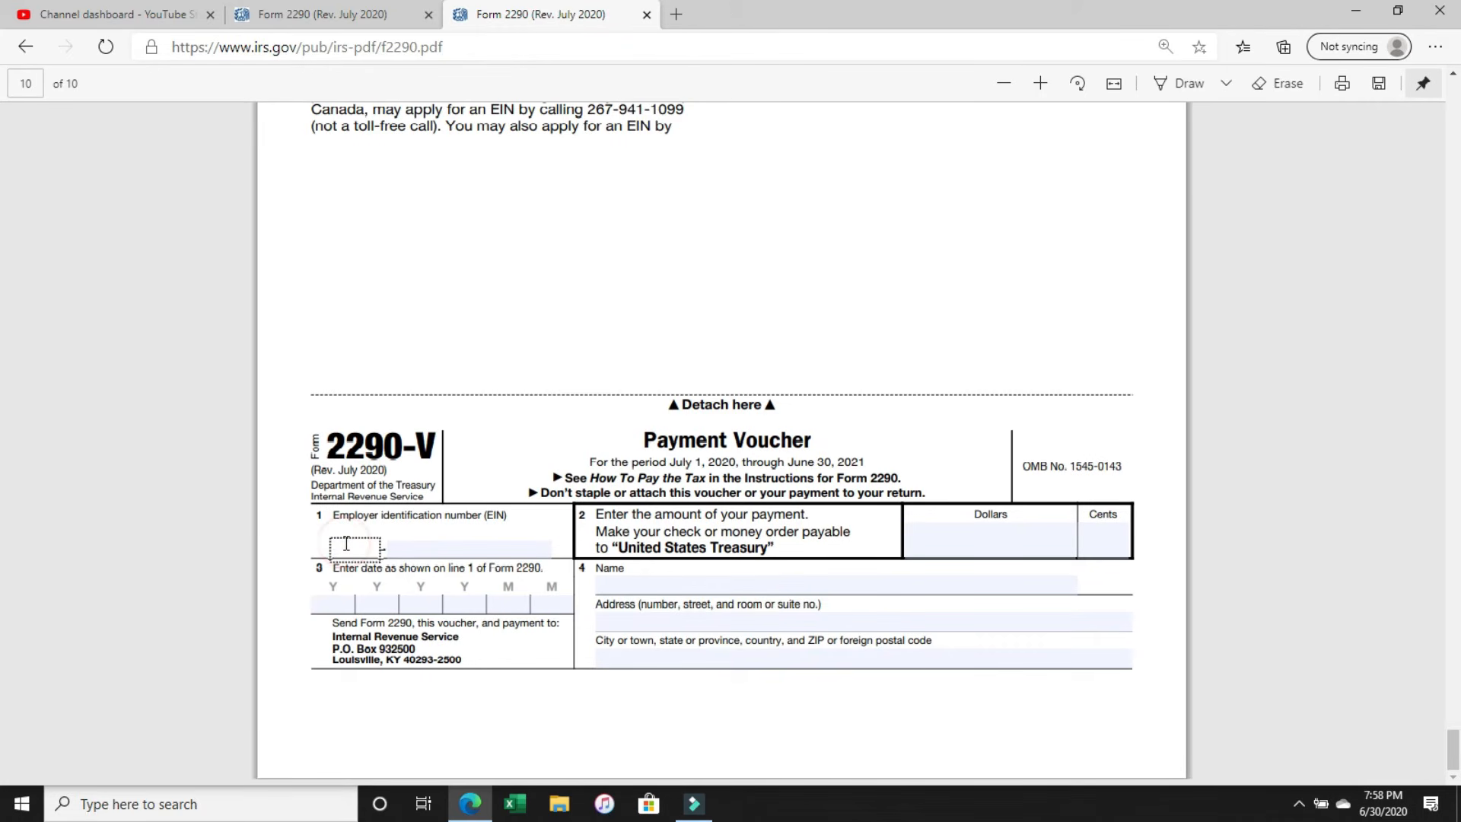
text(1111)
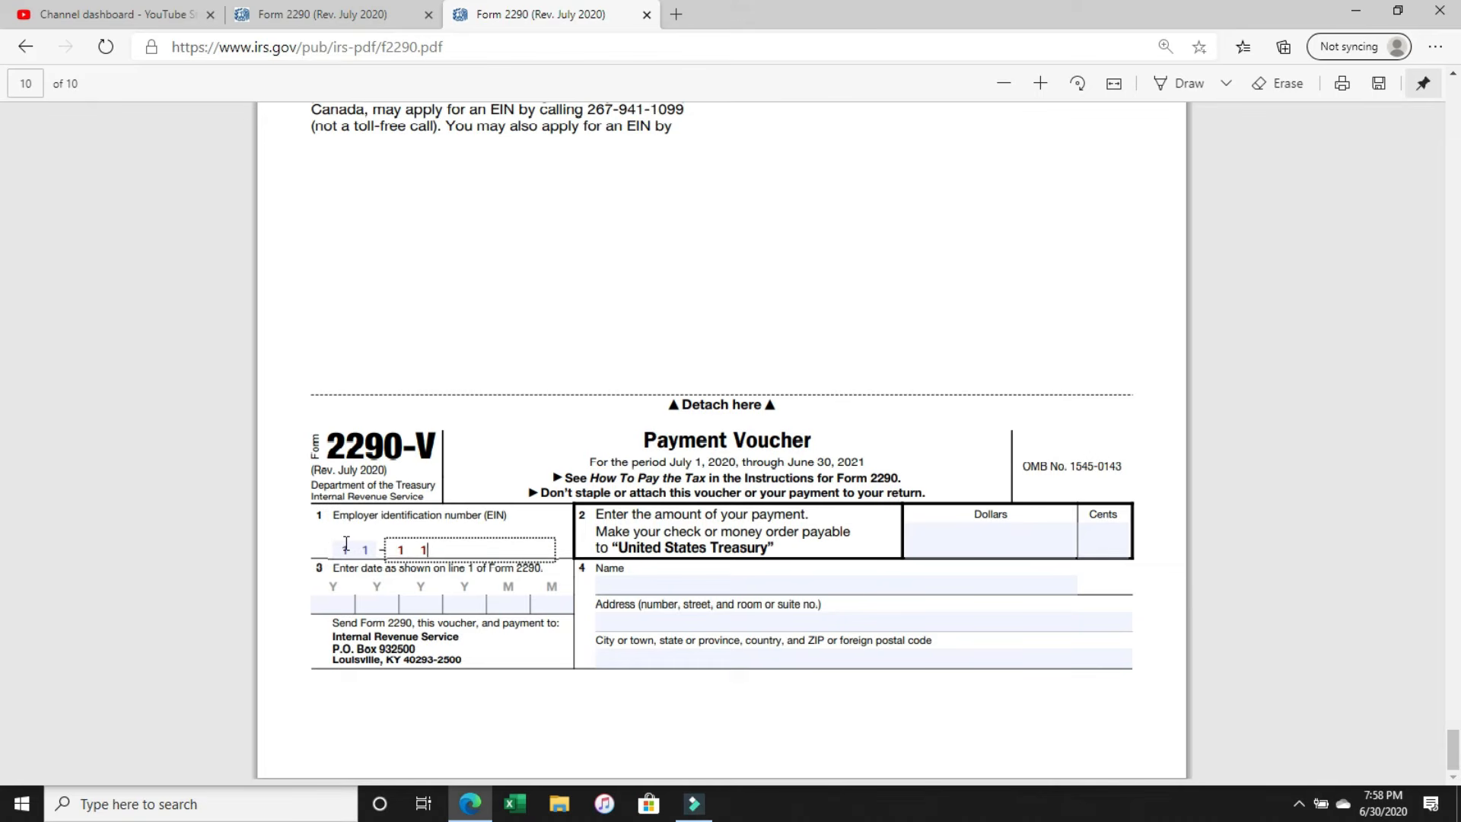
text(1111)
Enter the date 202007 in box 3 of the payment voucher, matching line 1 of Form 2290.
click(349, 609)
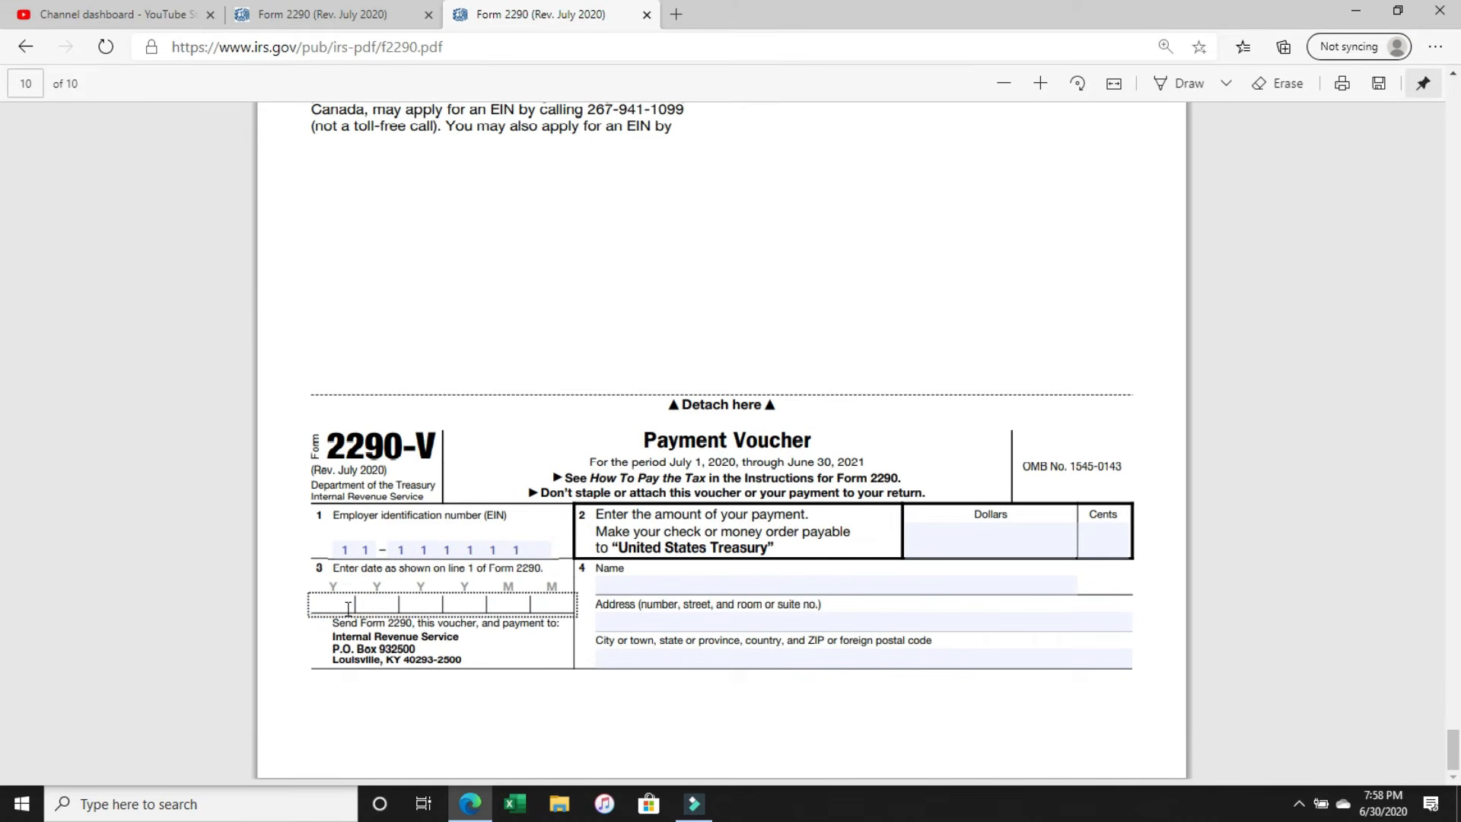
text(202007)
Enter a payment amount of 550 dollars and 00 cents in box 2 of the payment voucher.
click(975, 554)
text(550.0)
key(BackSpace)
key(BackSpace)
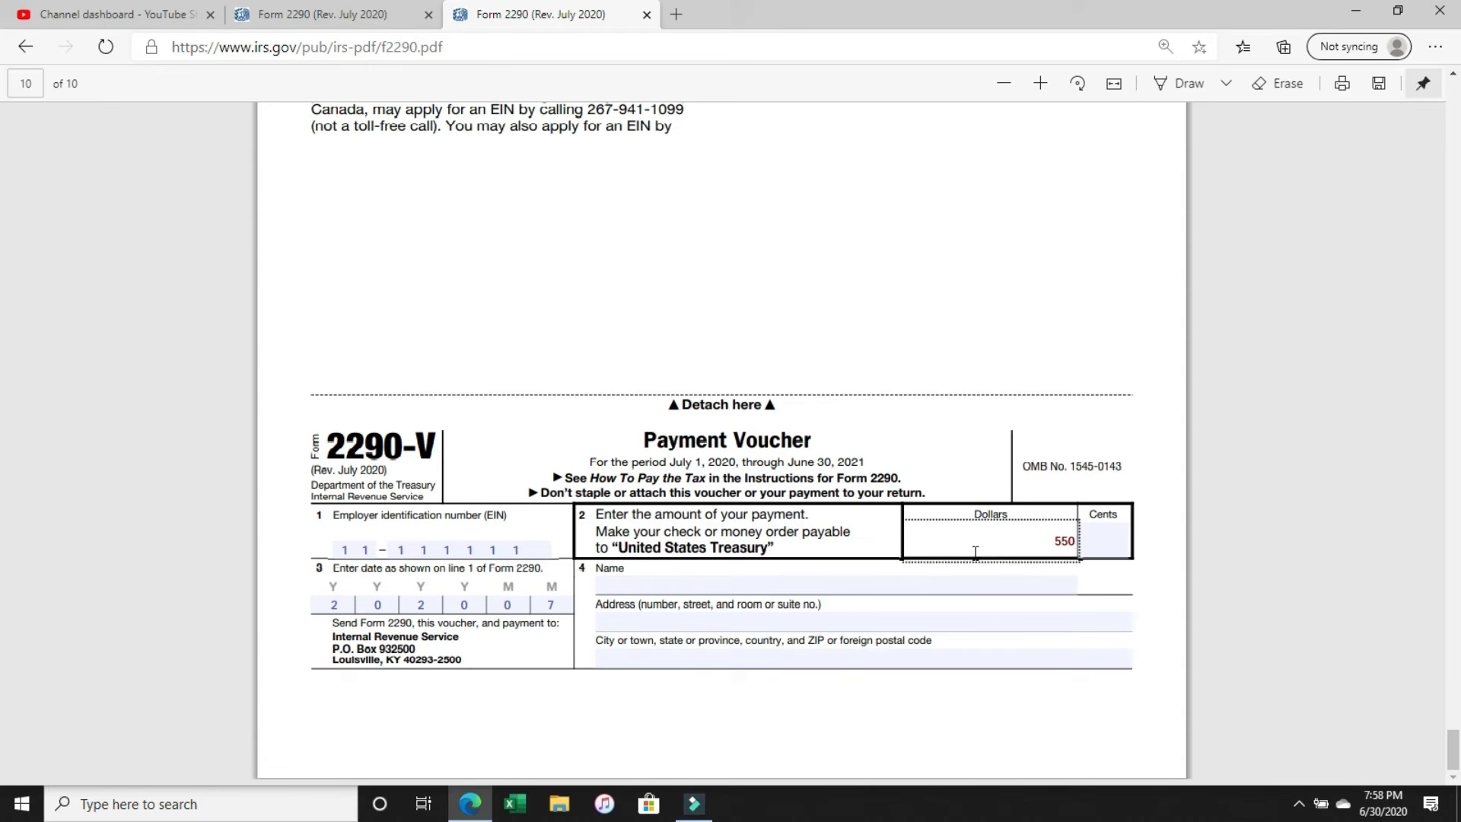
click(1095, 541)
text(00)
Enter the trucking business's name in box 4 of the payment voucher.
click(672, 584)
text(BOB)
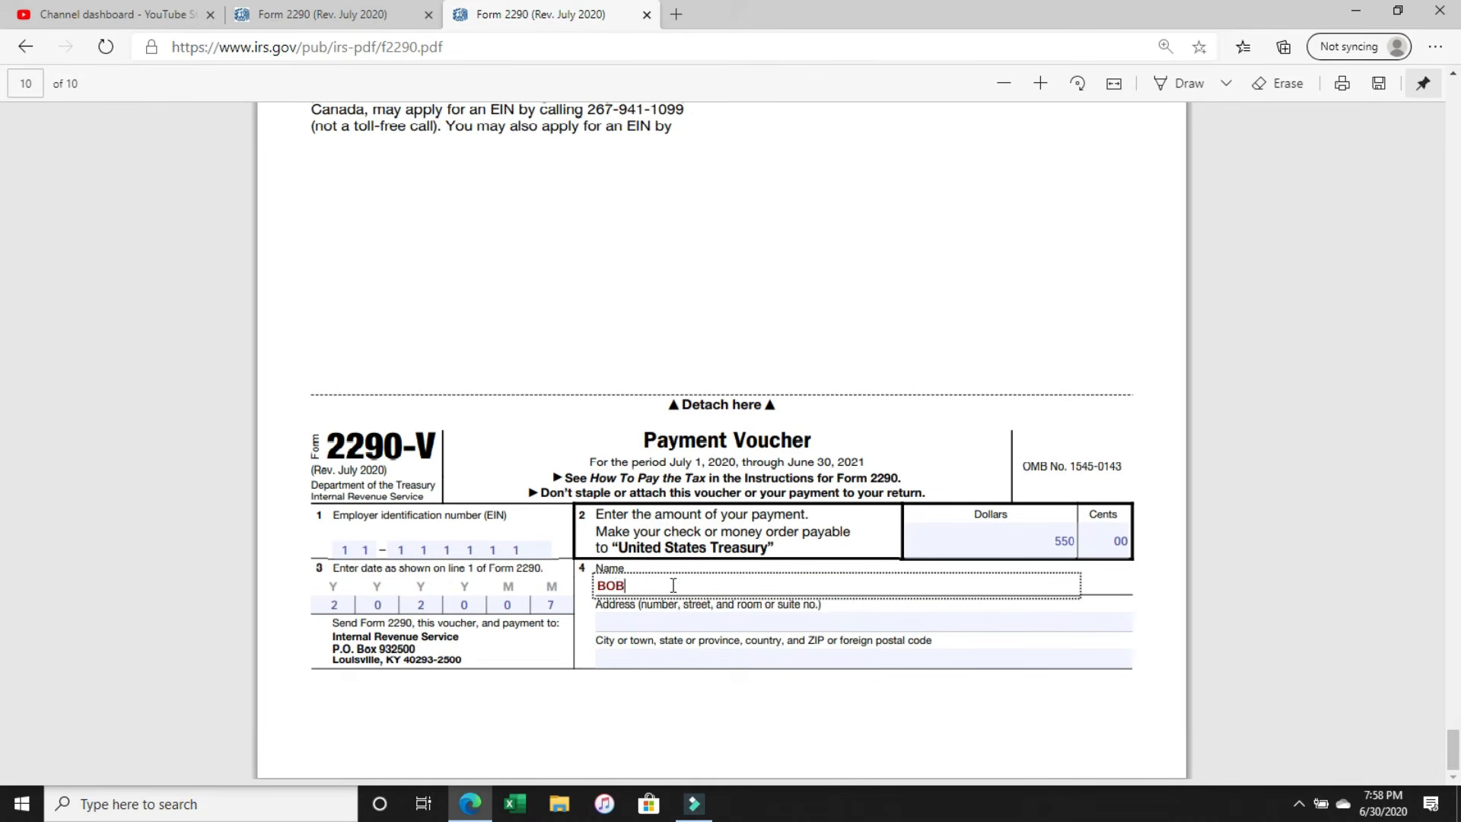
text( JONES TRUCKING)
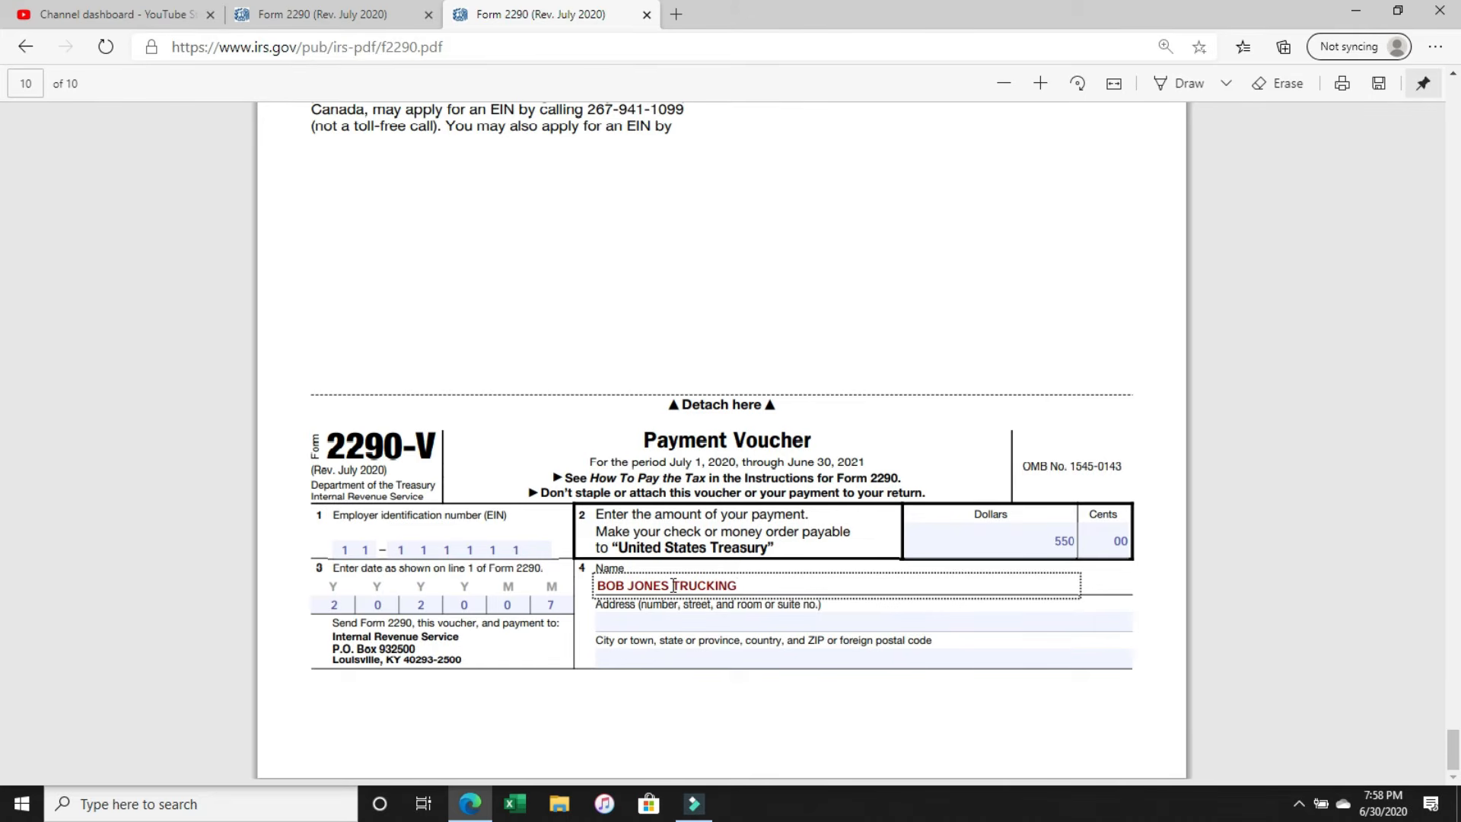
Complete box 4 of the voucher with the business's street address, city, state and ZIP code.
key(Tab)
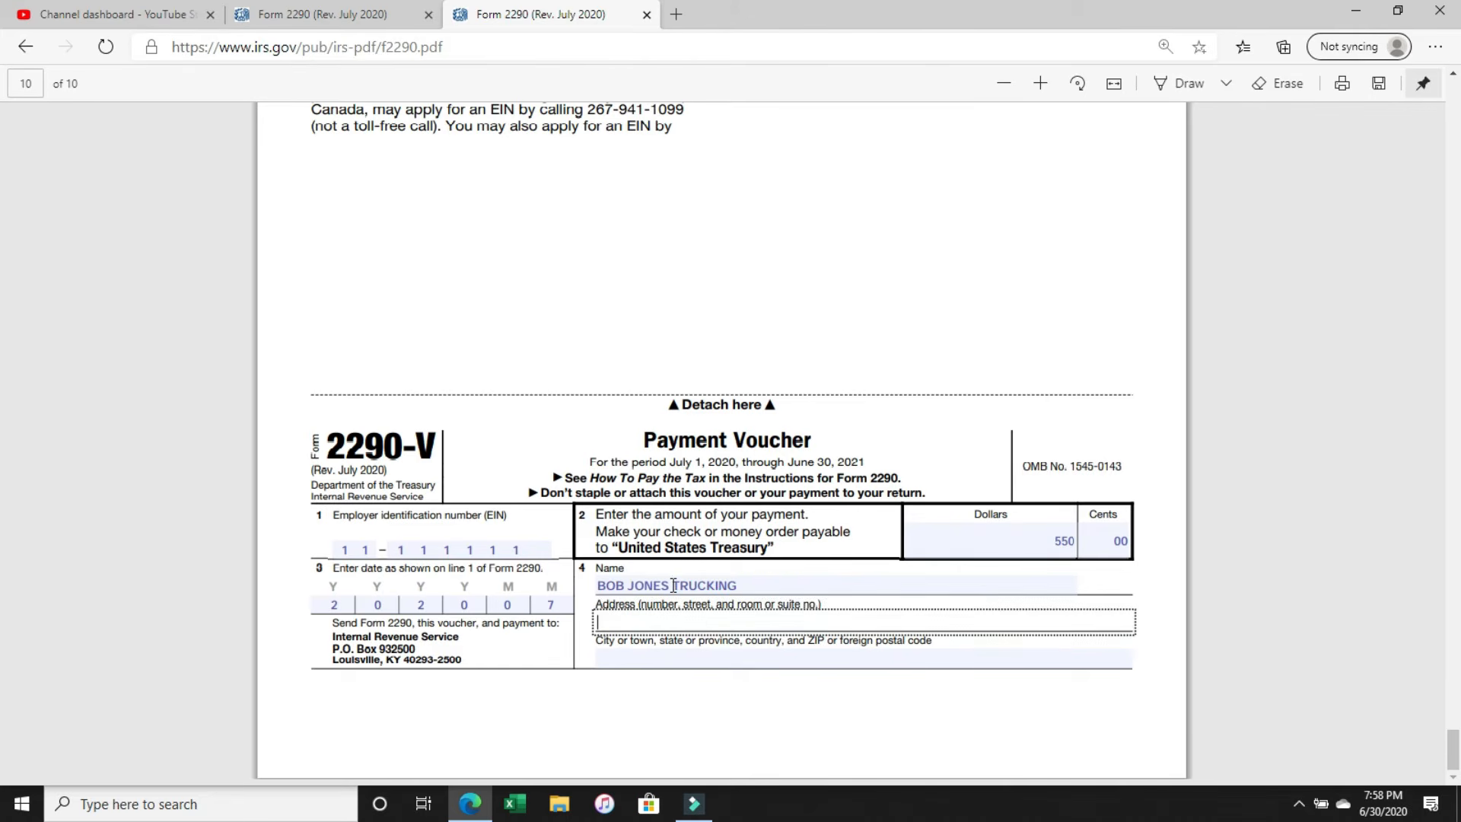
text(123)
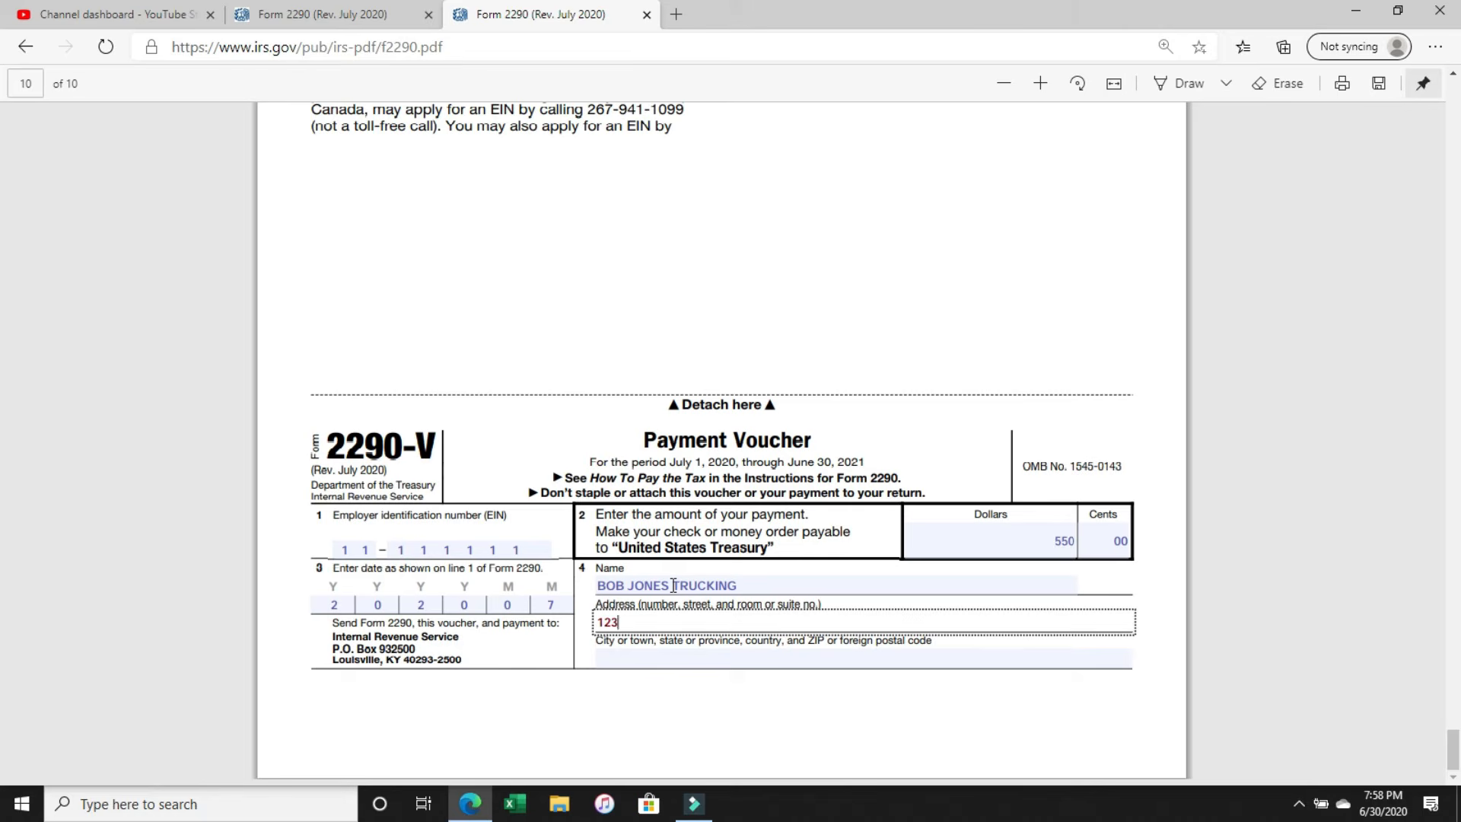
key(Tab)
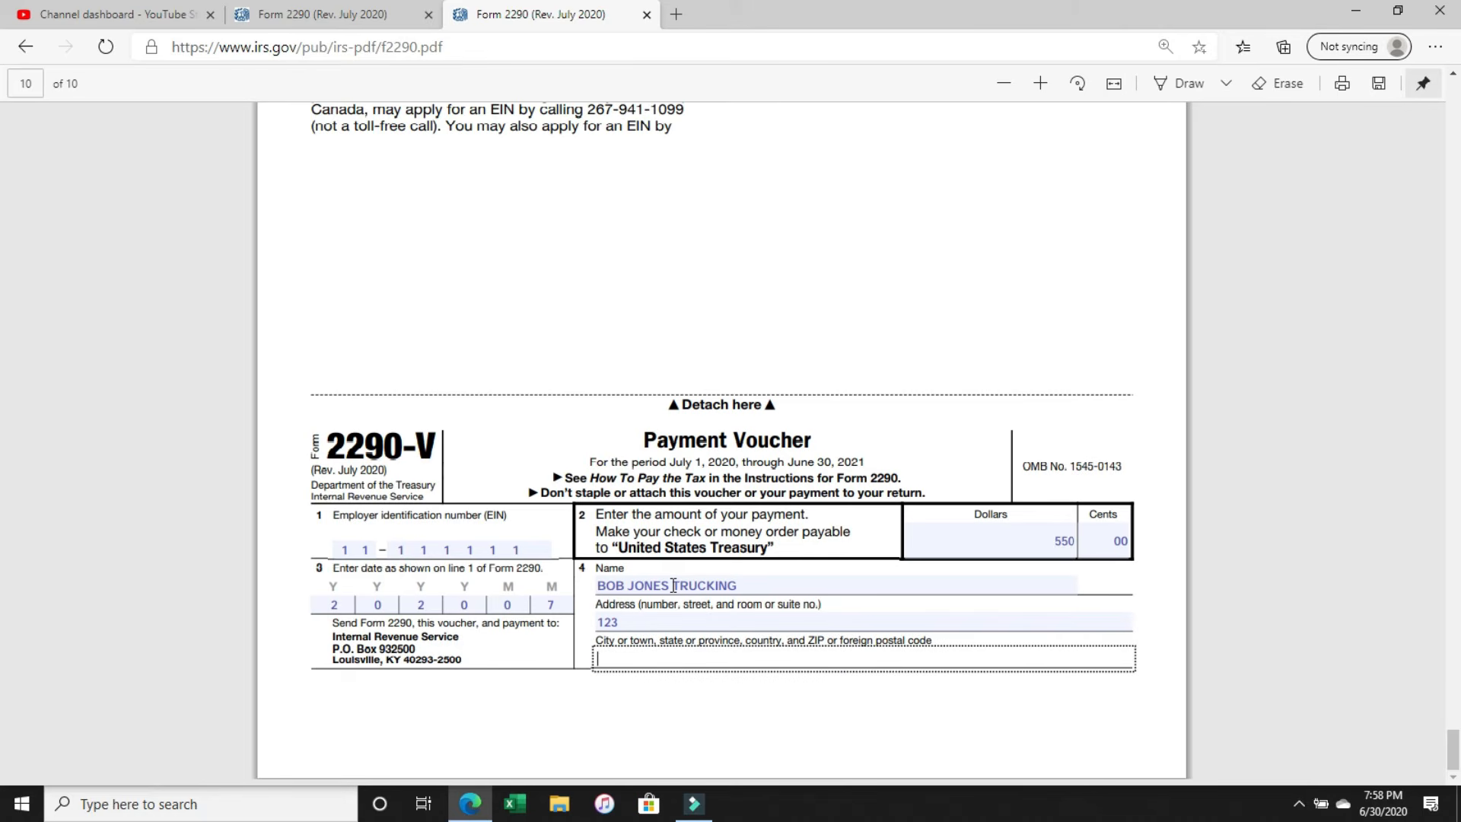
click(684, 622)
text(MAIN ST)
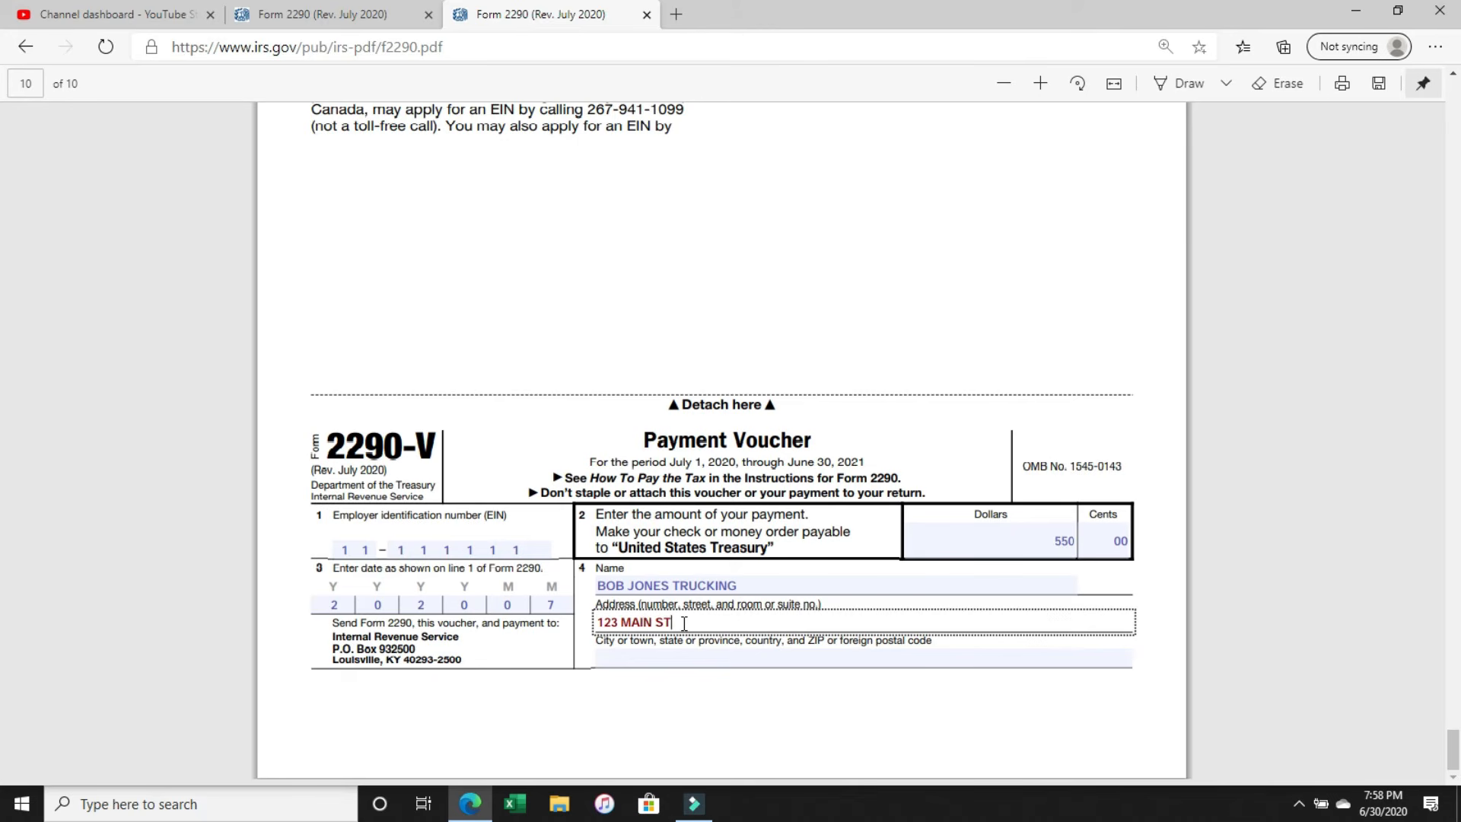
click(845, 667)
text(LOS ANGELES CA)
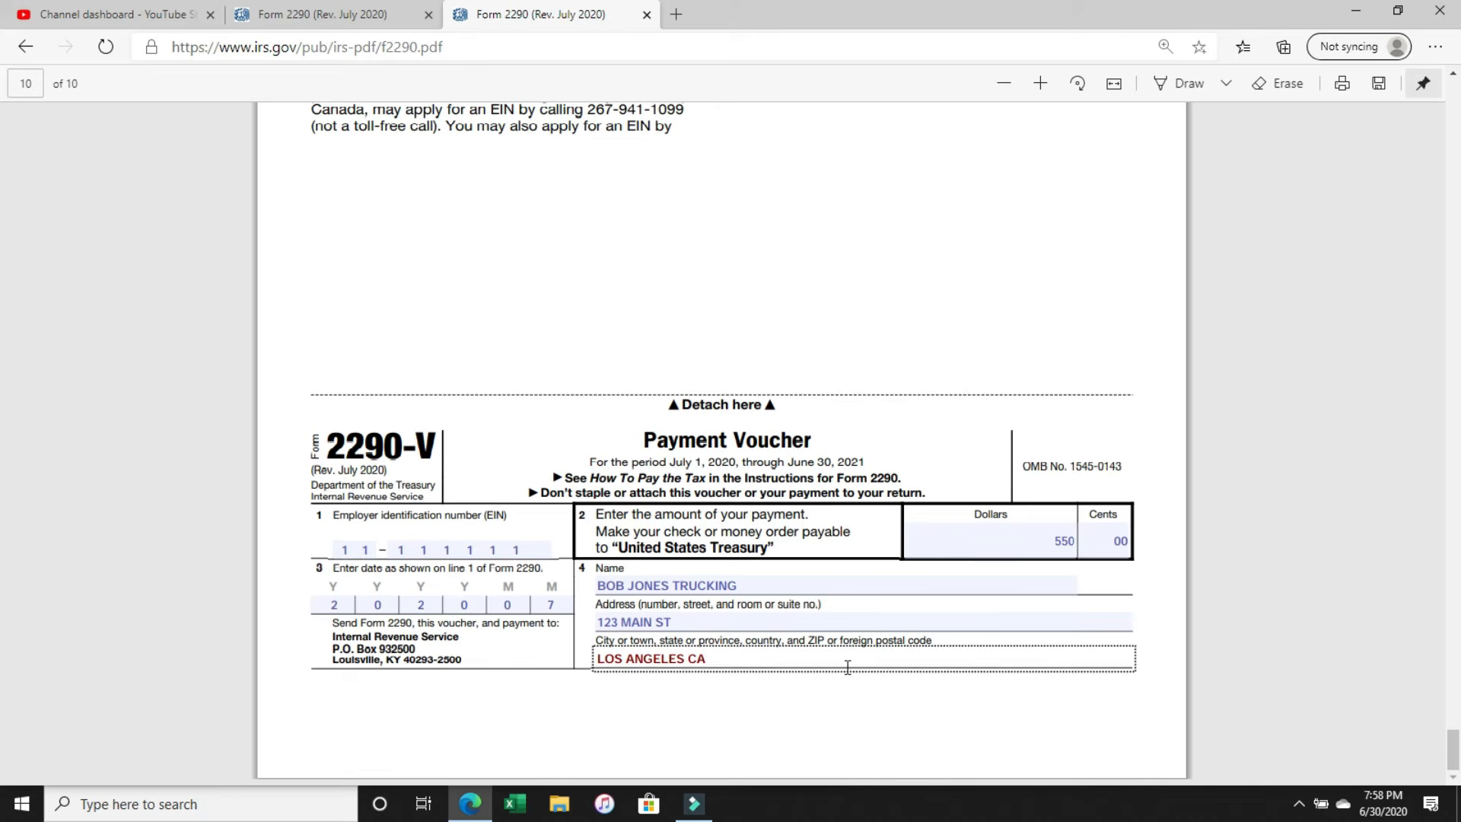
text( 90210)
scroll(848, 668, up, 15)
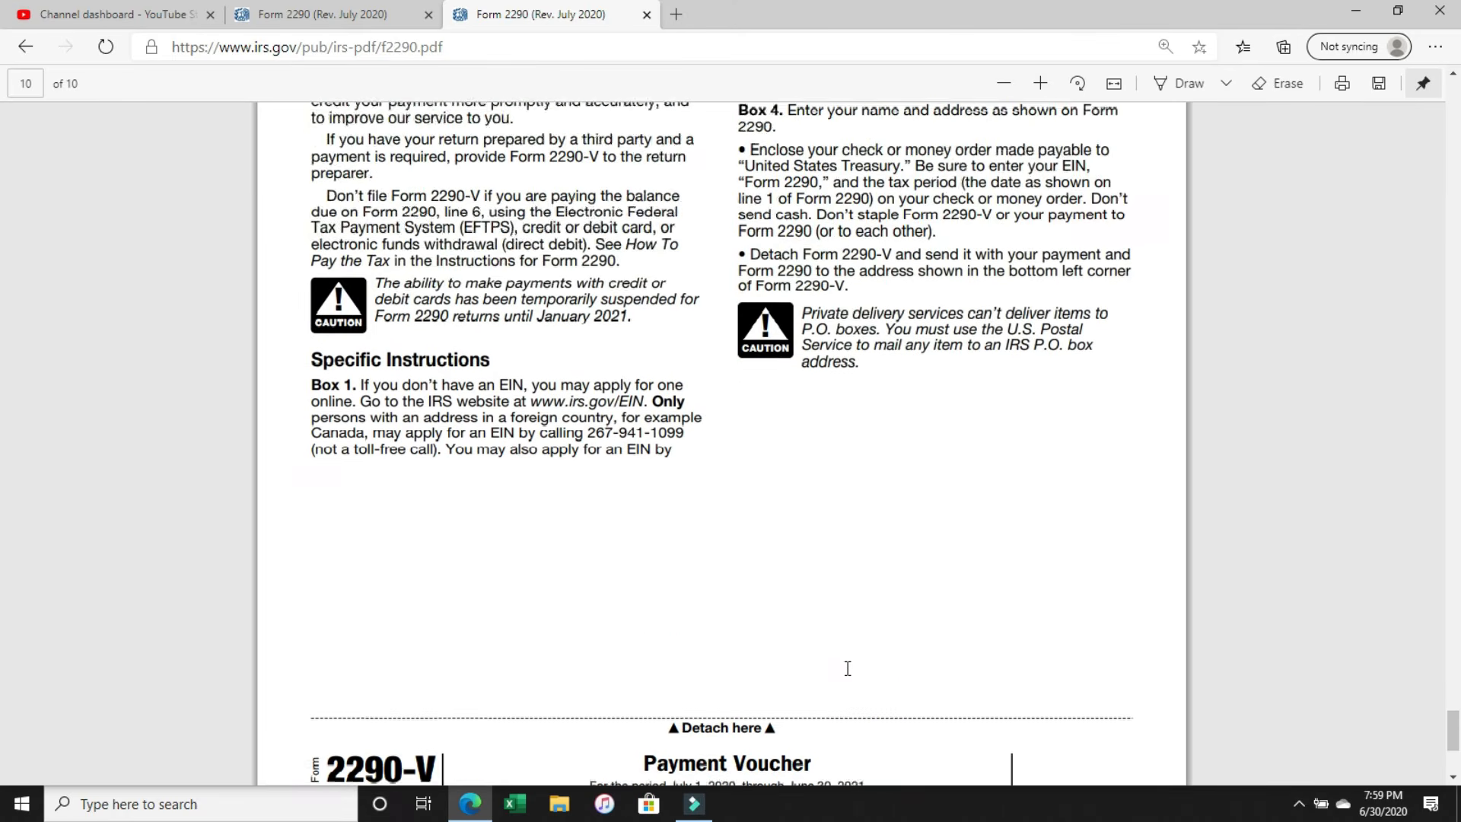
scroll(848, 668, up, 8)
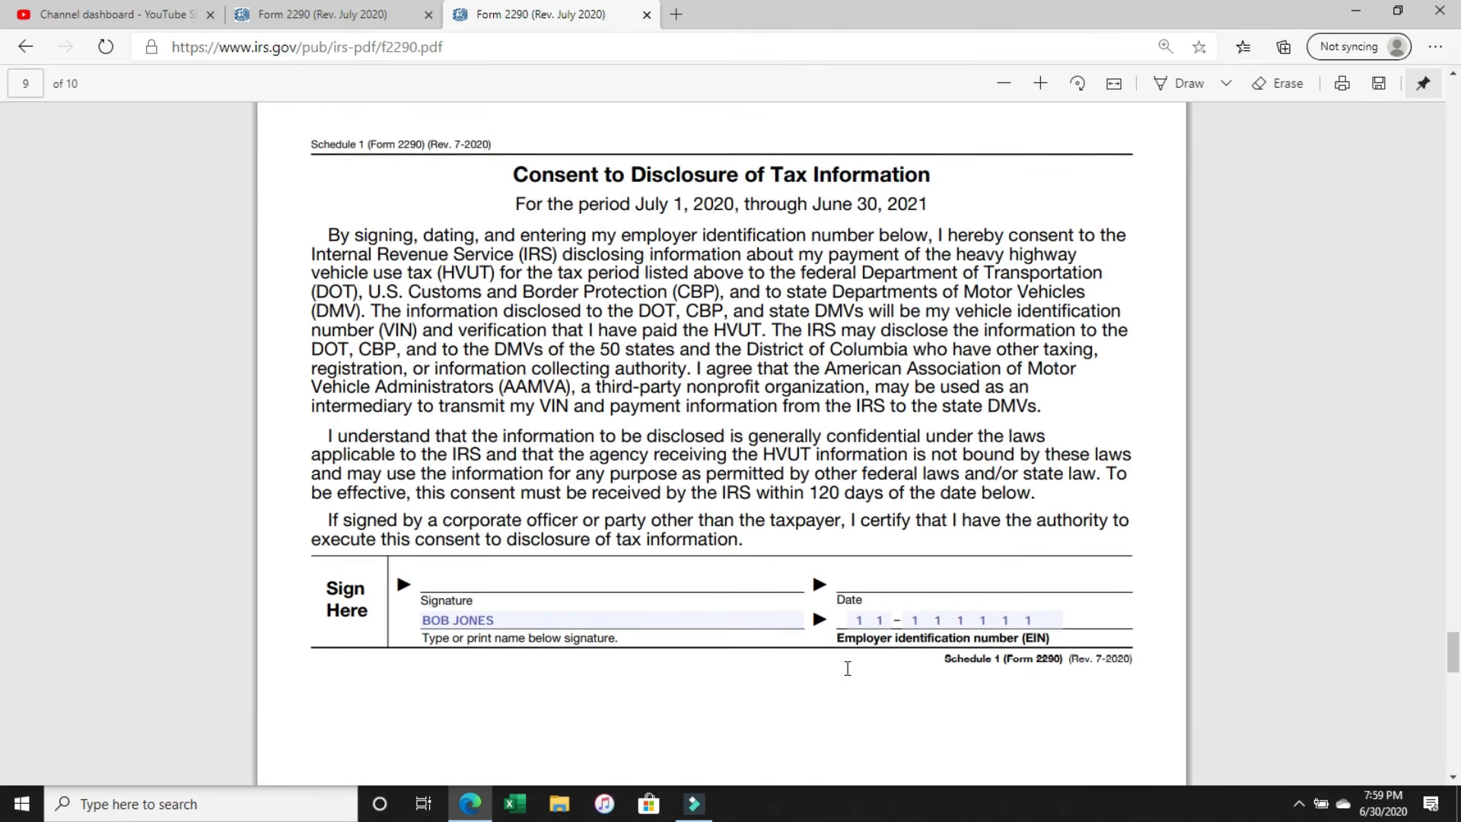